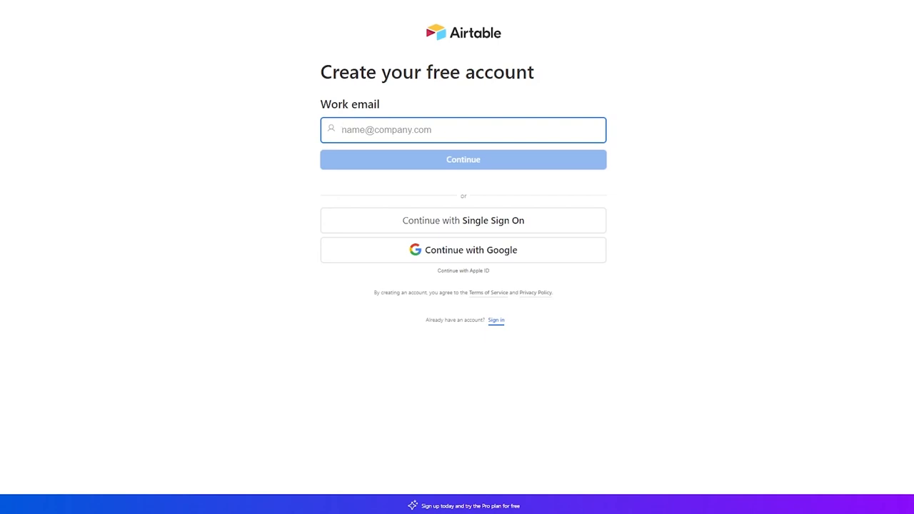
# Copy the TempMail address into Airtable's Work email field and submit it.
pyautogui.click(185, 2)
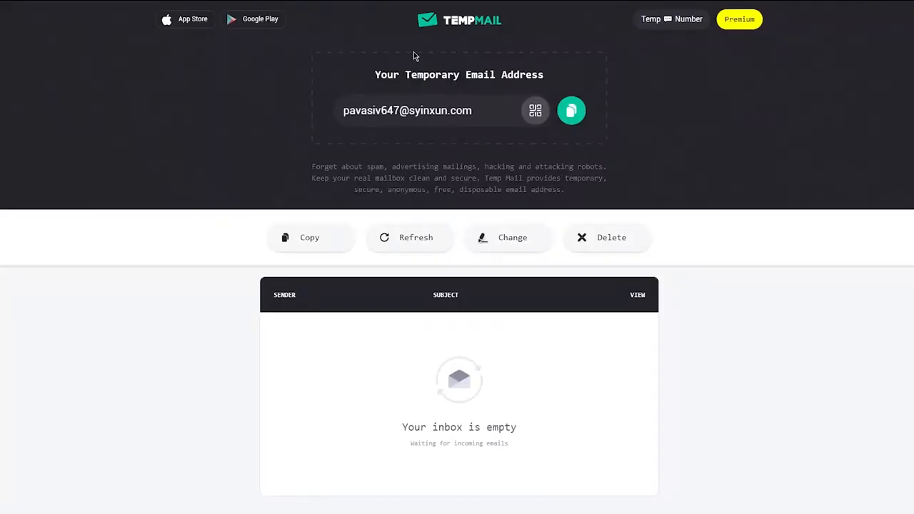
pyautogui.click(583, 113)
pyautogui.click(228, 1)
pyautogui.click(377, 120)
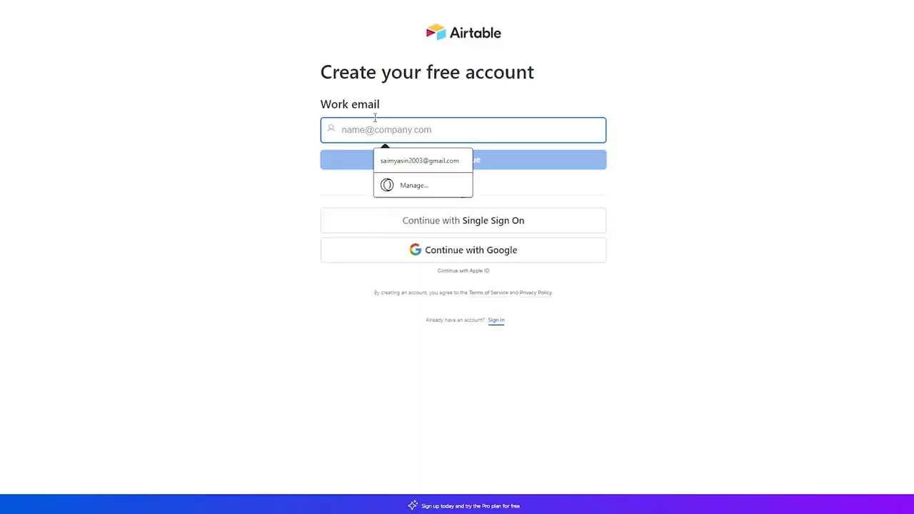
pyautogui.hotkey('ctrl', 'v')
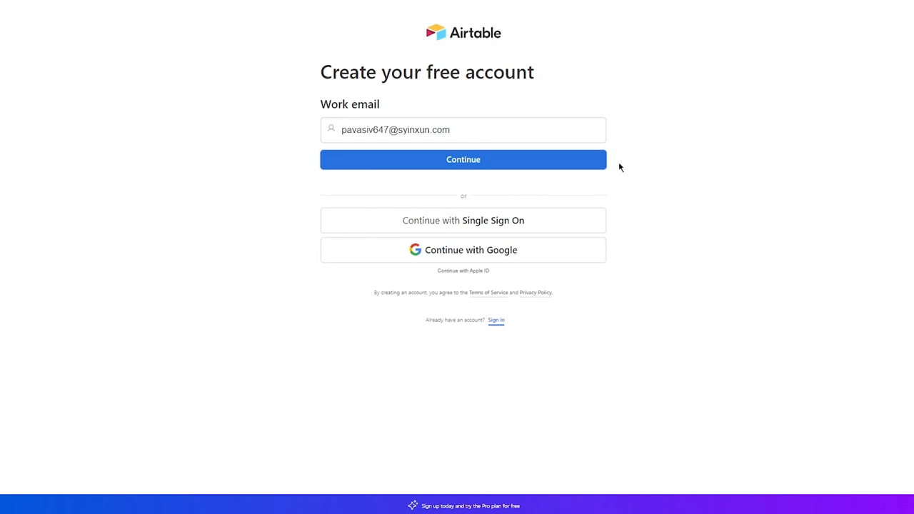
pyautogui.click(510, 162)
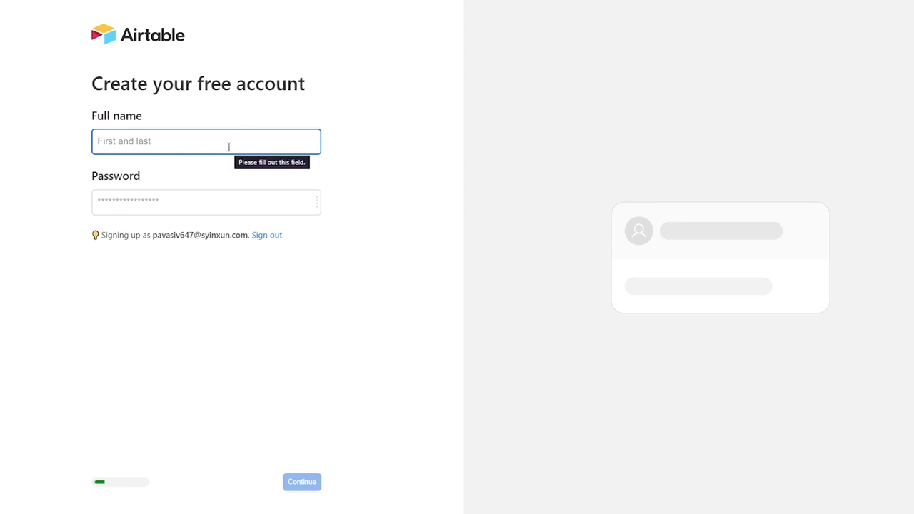
# Accept the suggested full name, enter a password, and submit both.
pyautogui.write('John')
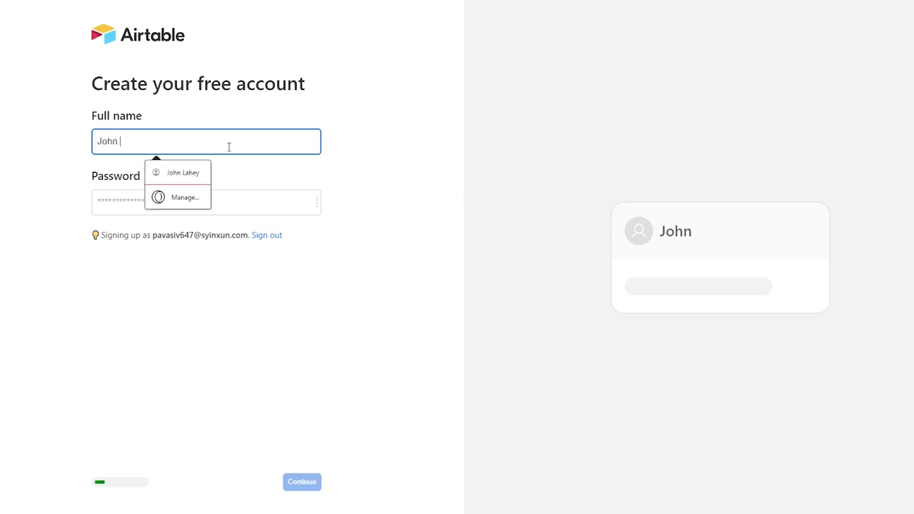
pyautogui.press('Down')
pyautogui.press('Return')
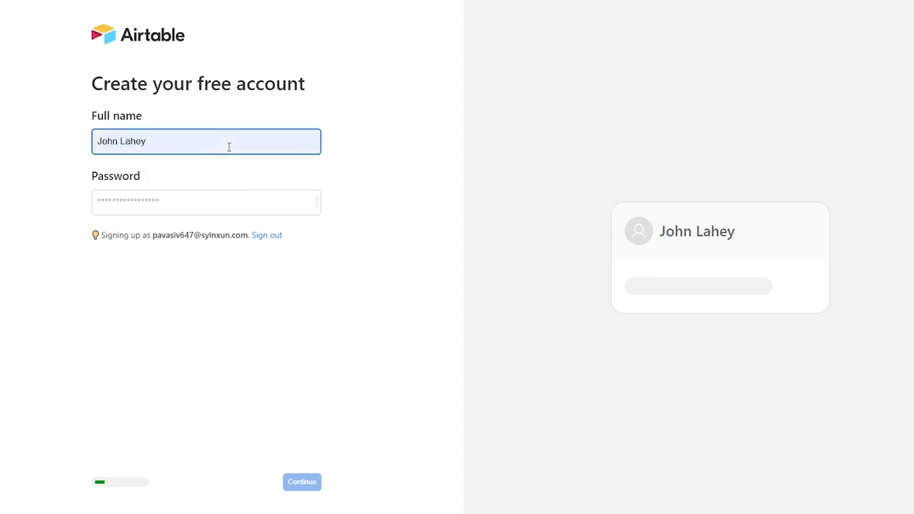
pyautogui.click(200, 206)
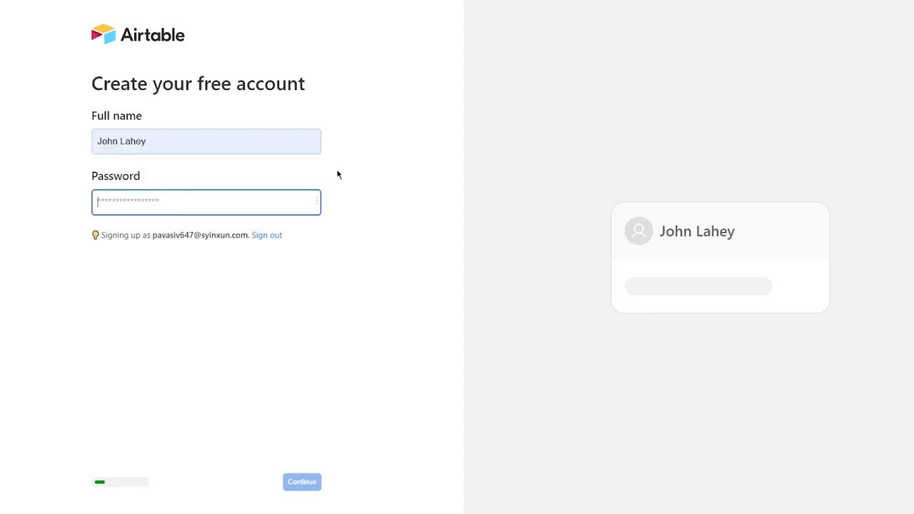
pyautogui.write('••••••••')
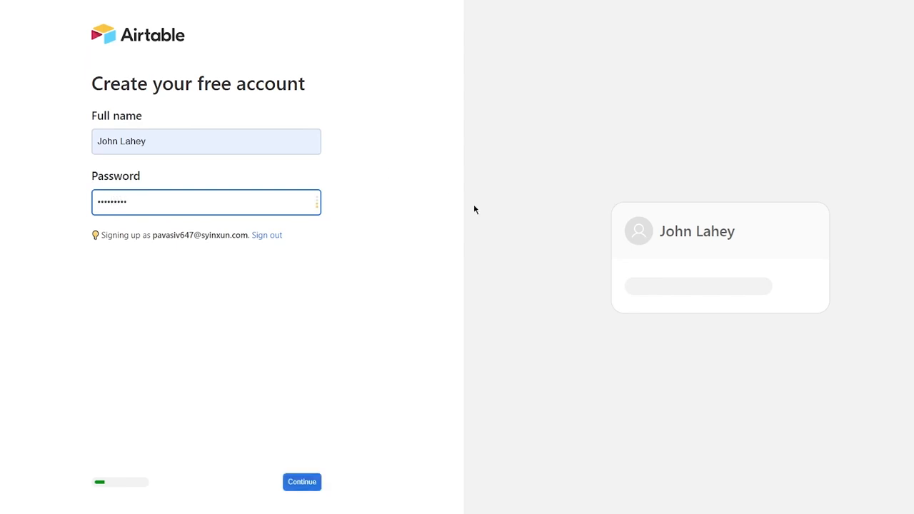
pyautogui.click(310, 481)
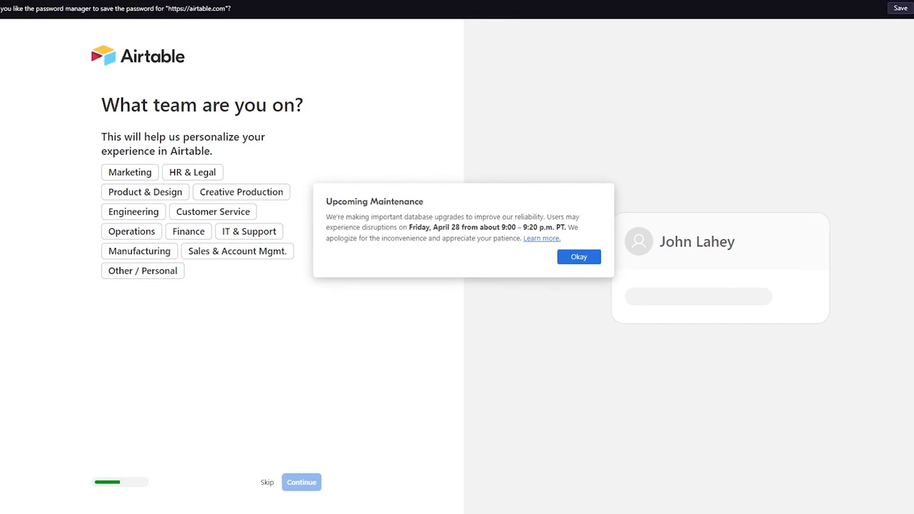
# Dismiss the maintenance notice and choose IT & Support as your team.
pyautogui.click(577, 259)
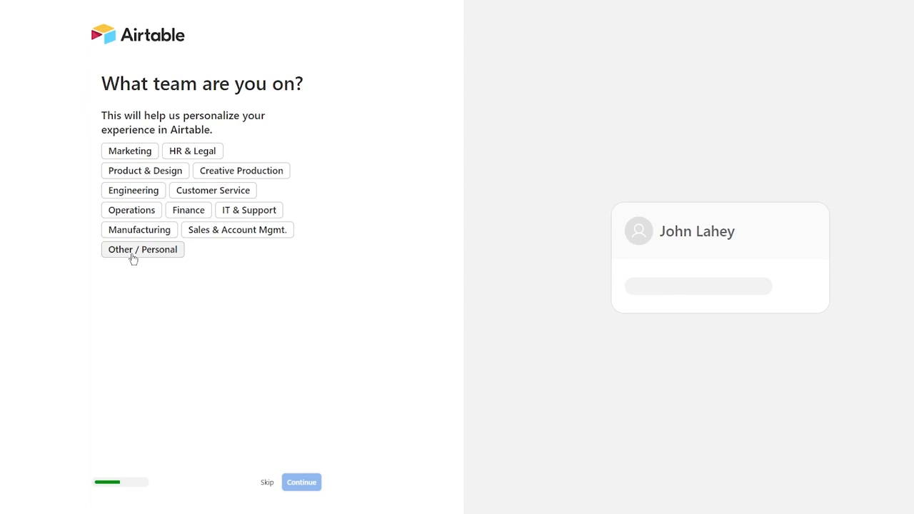
pyautogui.click(250, 215)
pyautogui.click(309, 486)
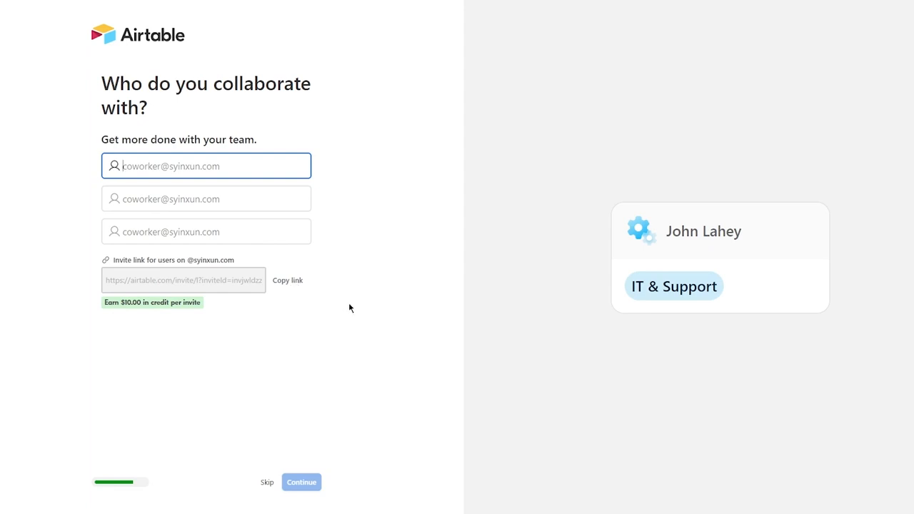
# Skip inviting collaborators to the base.
pyautogui.click(265, 483)
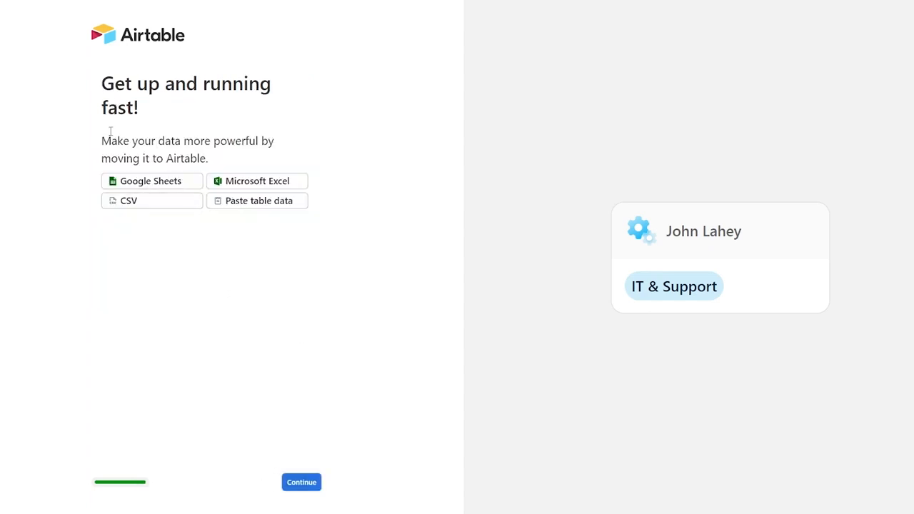
pyautogui.moveTo(101, 80); pyautogui.dragTo(321, 108)
pyautogui.click(143, 126)
pyautogui.moveTo(86, 143); pyautogui.dragTo(312, 163)
pyautogui.click(375, 148)
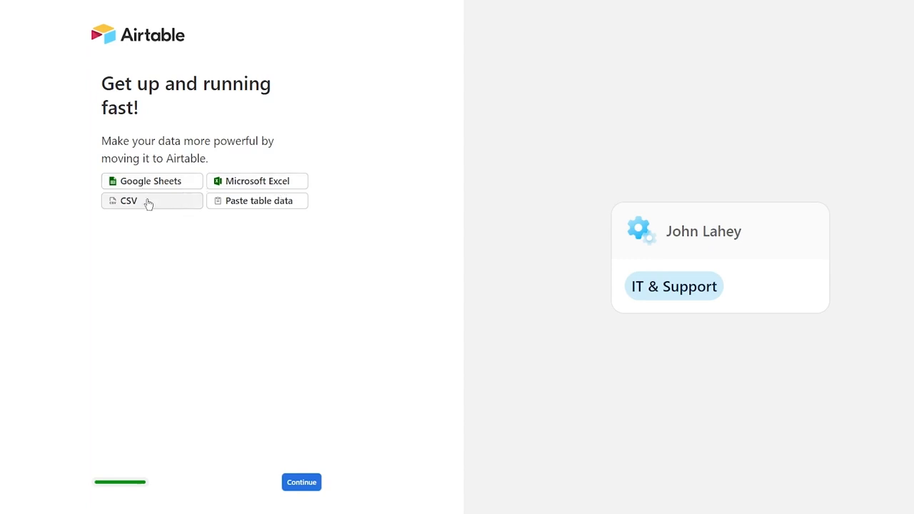
# Continue past the Get up and running fast page without importing data.
pyautogui.moveTo(329, 230); pyautogui.dragTo(378, 234)
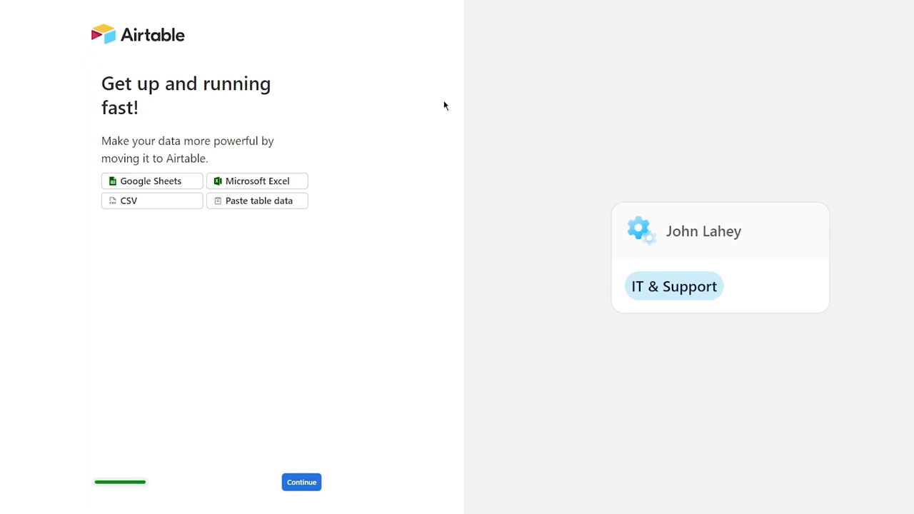
pyautogui.moveTo(168, 132); pyautogui.dragTo(293, 196)
pyautogui.click(367, 135)
pyautogui.click(299, 485)
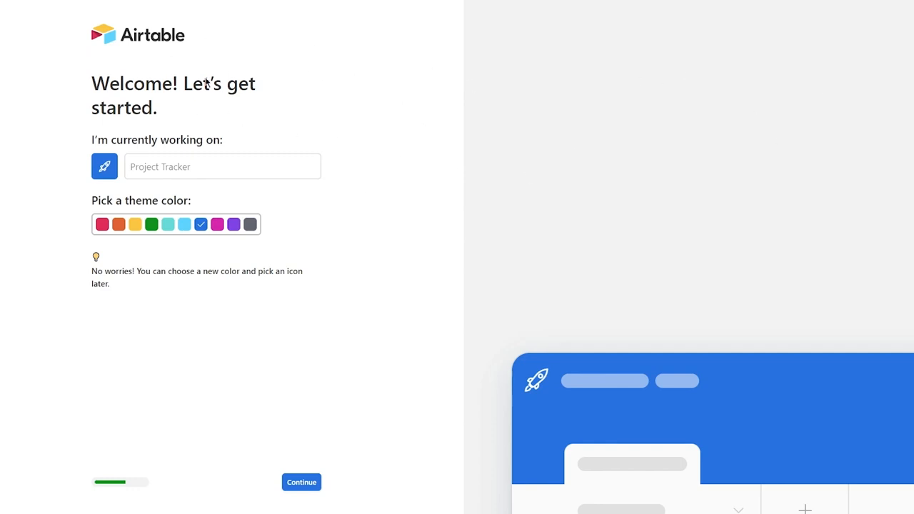
# Name the base 'Coding an App' and give it a purple theme.
pyautogui.click(172, 174)
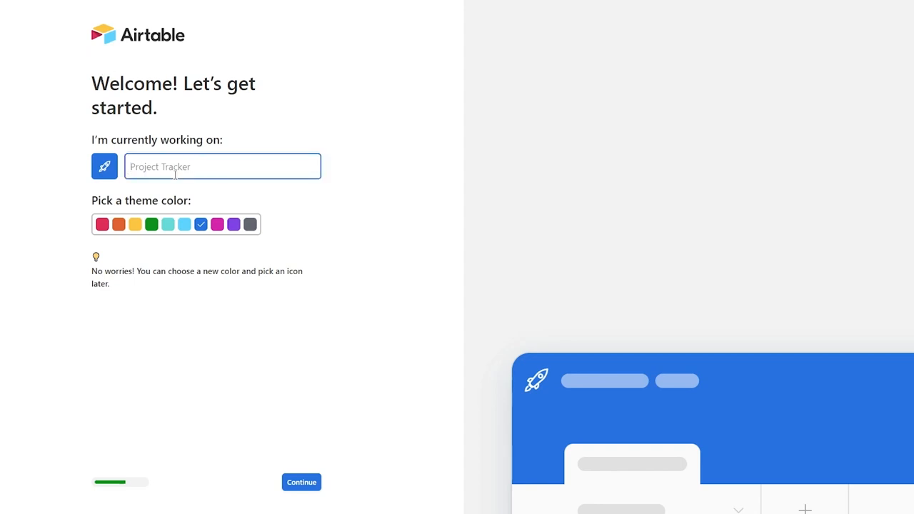
pyautogui.write('C')
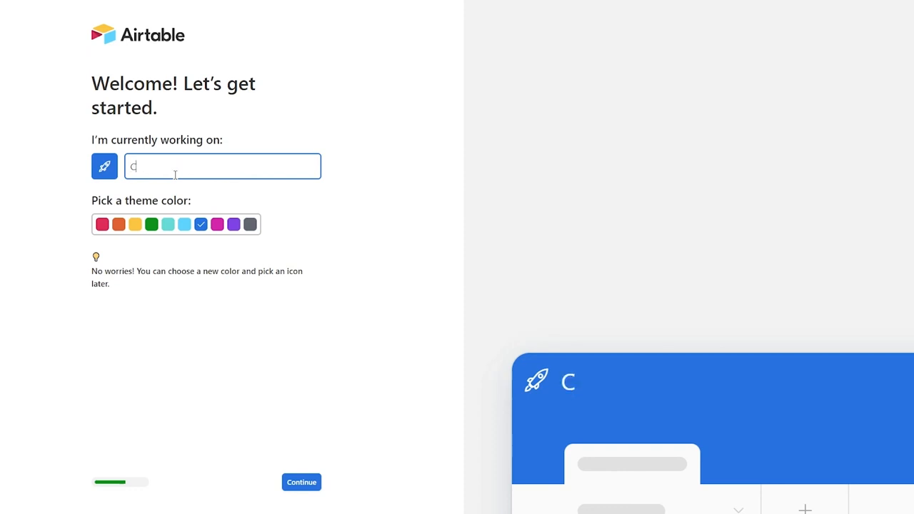
pyautogui.write('oding an App')
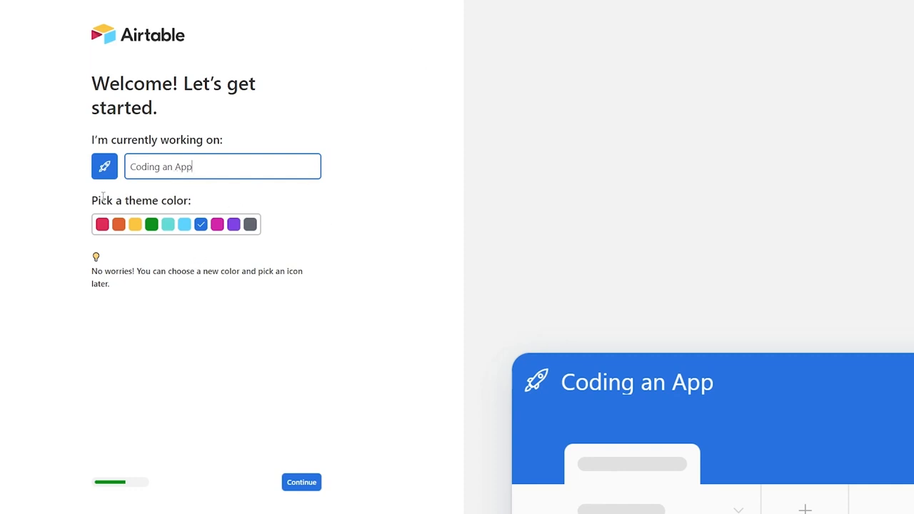
pyautogui.click(185, 225)
pyautogui.click(233, 224)
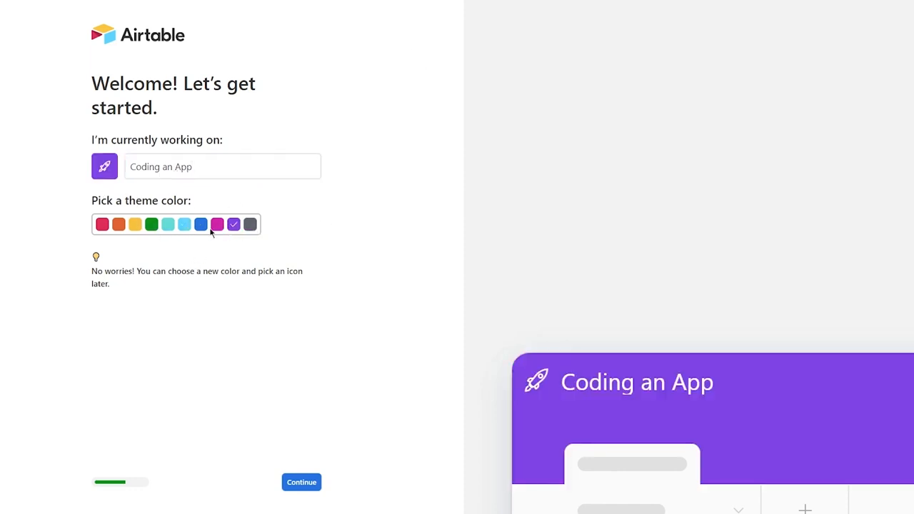
pyautogui.click(301, 482)
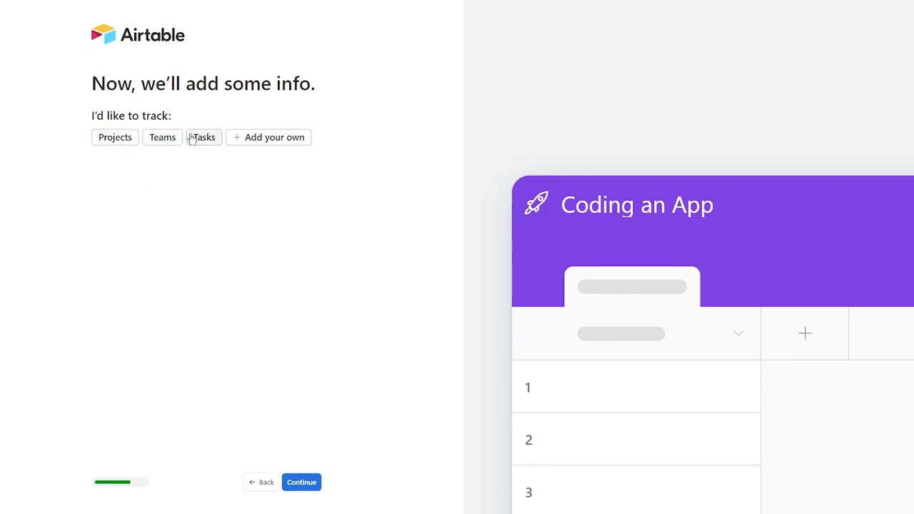
# Compare the Projects, Teams and Tasks options, browsing the sample project entries.
pyautogui.click(112, 143)
pyautogui.click(163, 138)
pyautogui.click(206, 140)
pyautogui.click(117, 137)
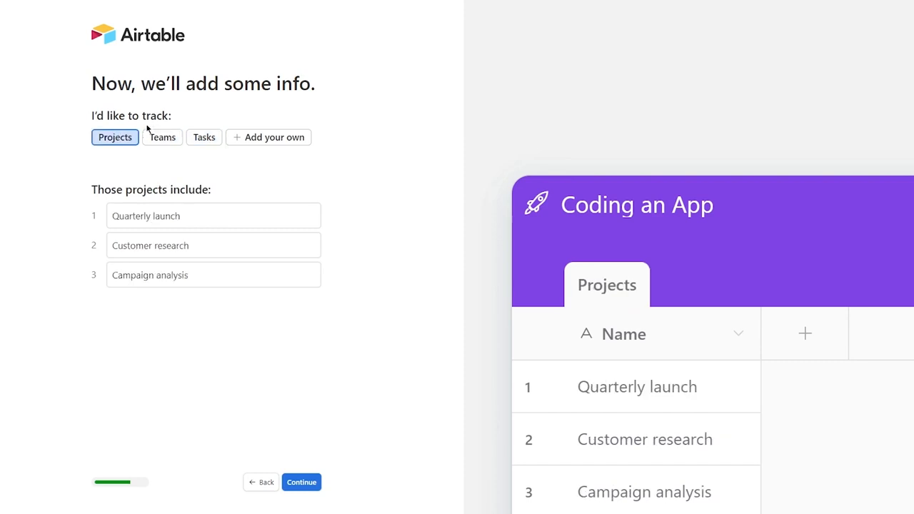
pyautogui.click(161, 140)
pyautogui.click(114, 140)
pyautogui.moveTo(93, 189); pyautogui.dragTo(279, 308)
pyautogui.click(277, 308)
pyautogui.moveTo(112, 215); pyautogui.dragTo(318, 326)
pyautogui.press('Tab')
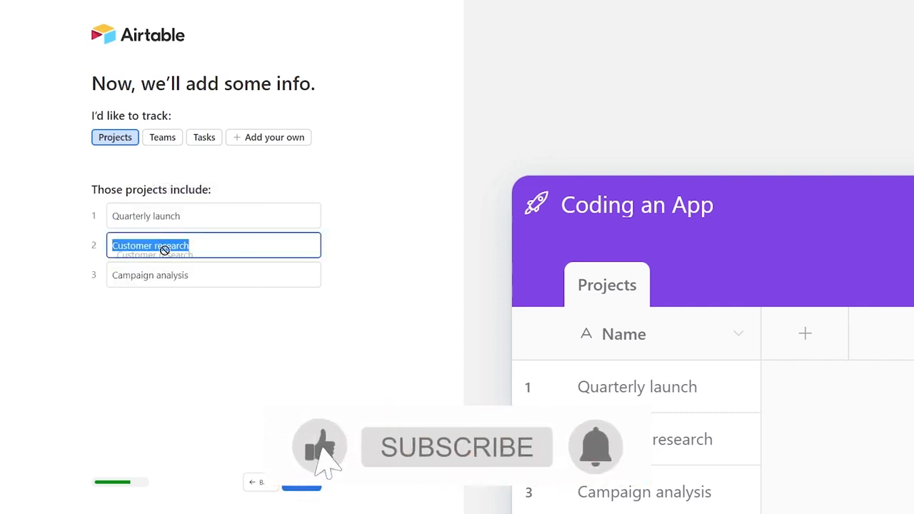
pyautogui.press('Tab')
pyautogui.click(208, 290)
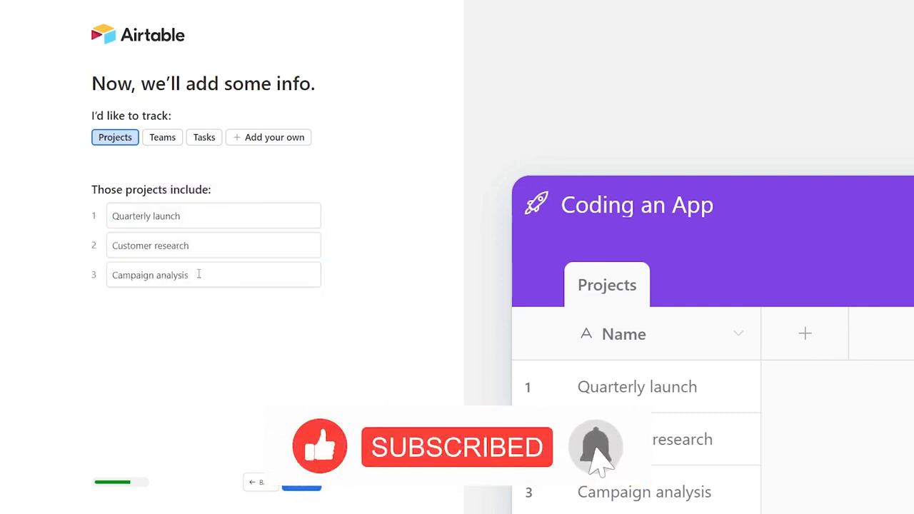
# Try the Teams and Tasks entries, then settle on tracking Projects.
pyautogui.click(167, 145)
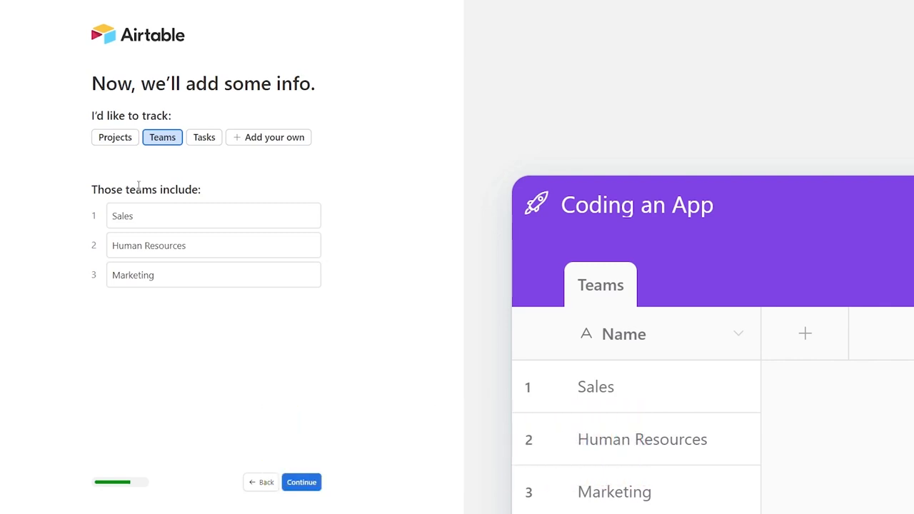
pyautogui.click(201, 242)
pyautogui.click(212, 279)
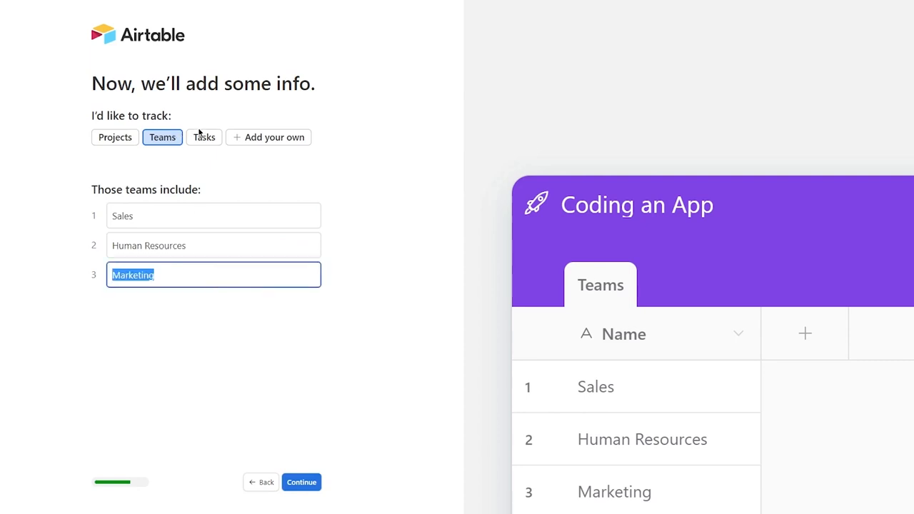
pyautogui.click(204, 137)
pyautogui.click(237, 209)
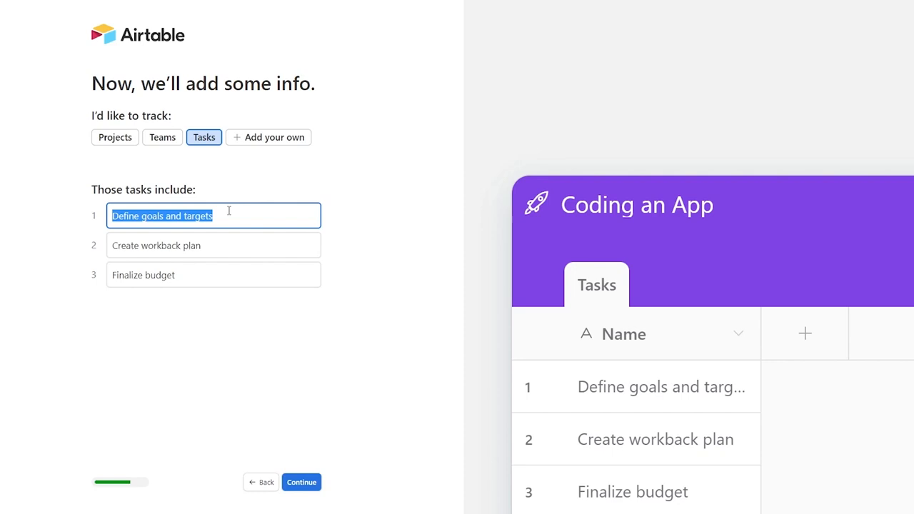
pyautogui.click(228, 250)
pyautogui.click(238, 270)
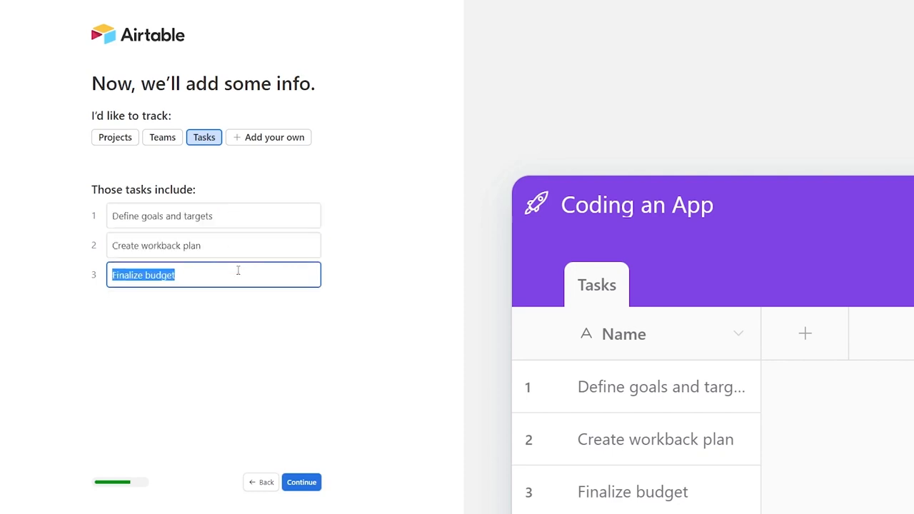
pyautogui.click(287, 162)
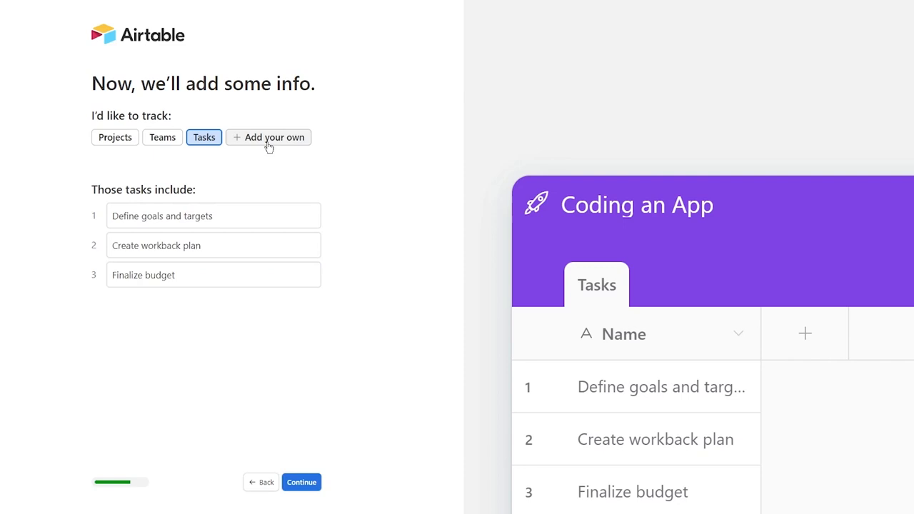
pyautogui.click(107, 140)
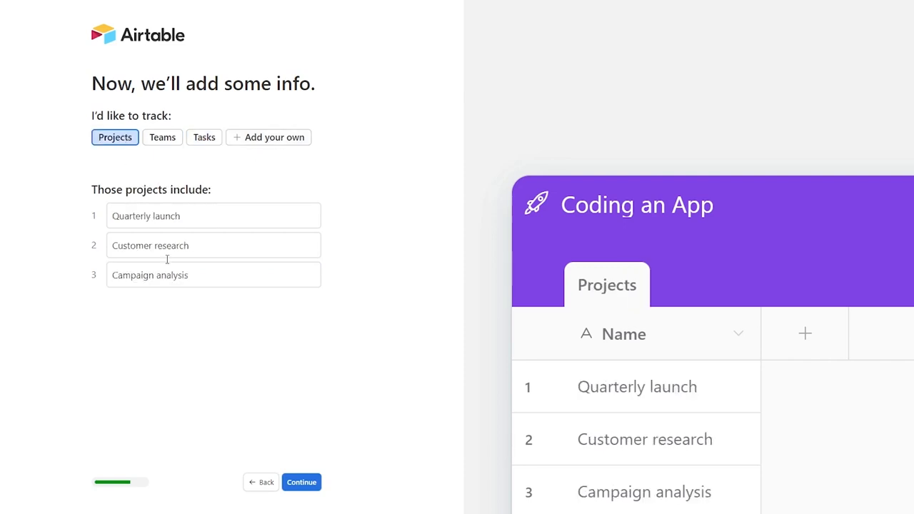
pyautogui.click(304, 484)
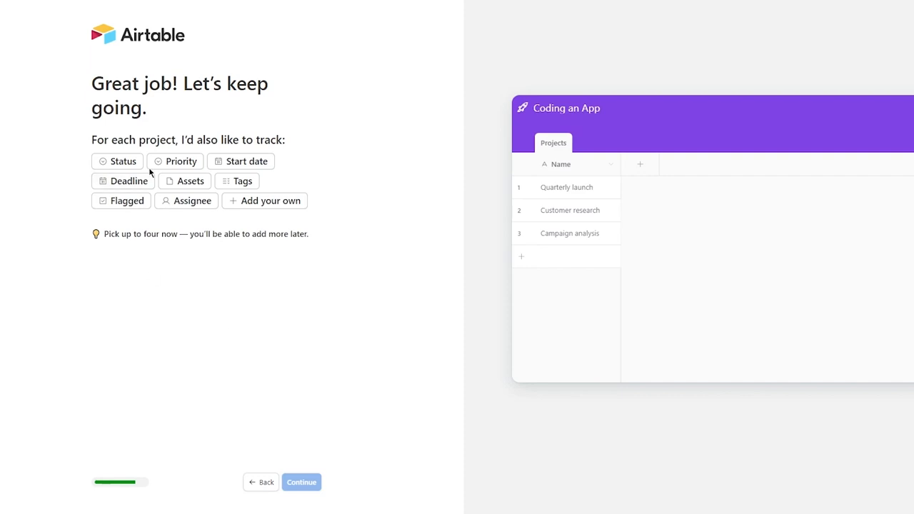
# Try the Status, Priority, Start date and Deadline fields, then deselect them all.
pyautogui.moveTo(86, 234); pyautogui.dragTo(317, 244)
pyautogui.click(317, 244)
pyautogui.click(135, 165)
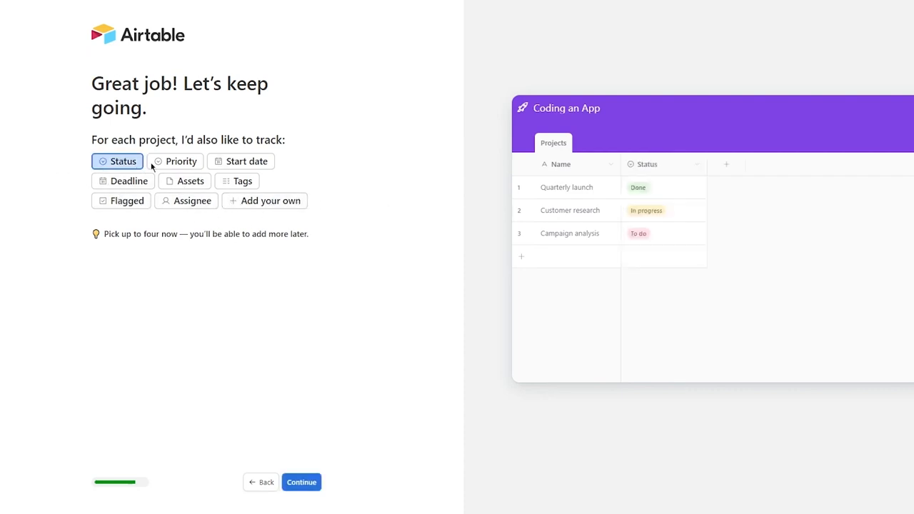
pyautogui.click(182, 163)
pyautogui.click(265, 165)
pyautogui.click(116, 180)
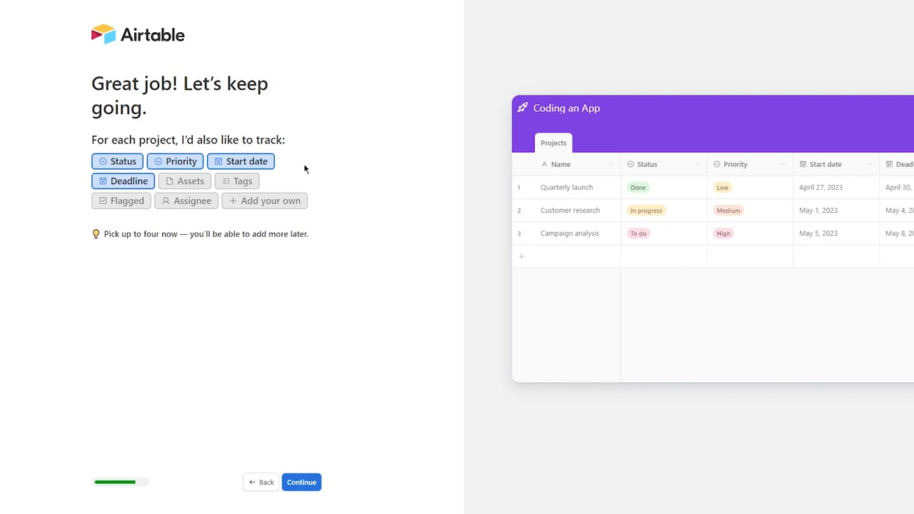
pyautogui.click(149, 180)
pyautogui.click(180, 162)
pyautogui.click(248, 165)
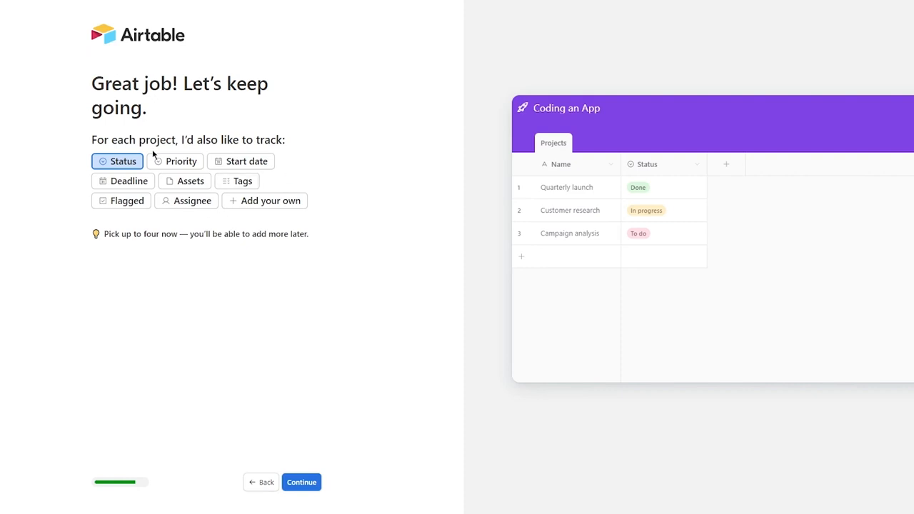
pyautogui.click(125, 161)
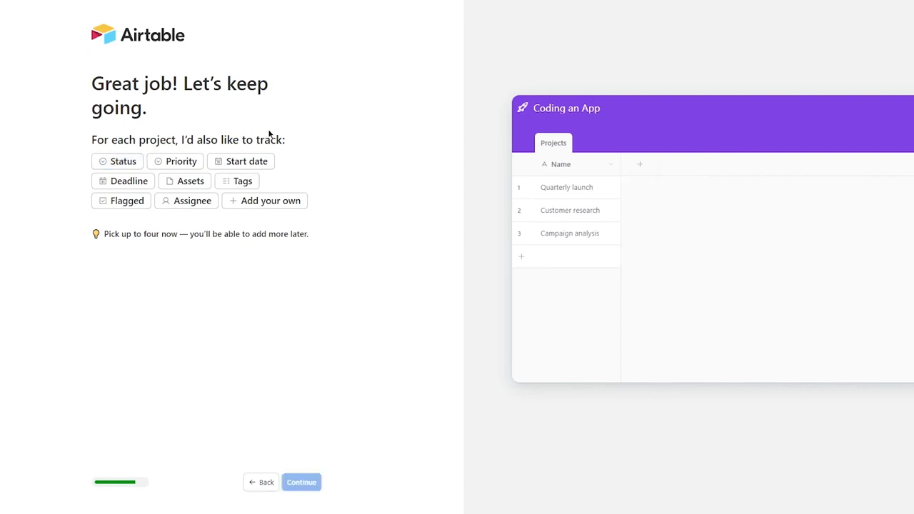
# Choose Status, Priority, Start date and Deadline as the four project fields.
pyautogui.click(130, 164)
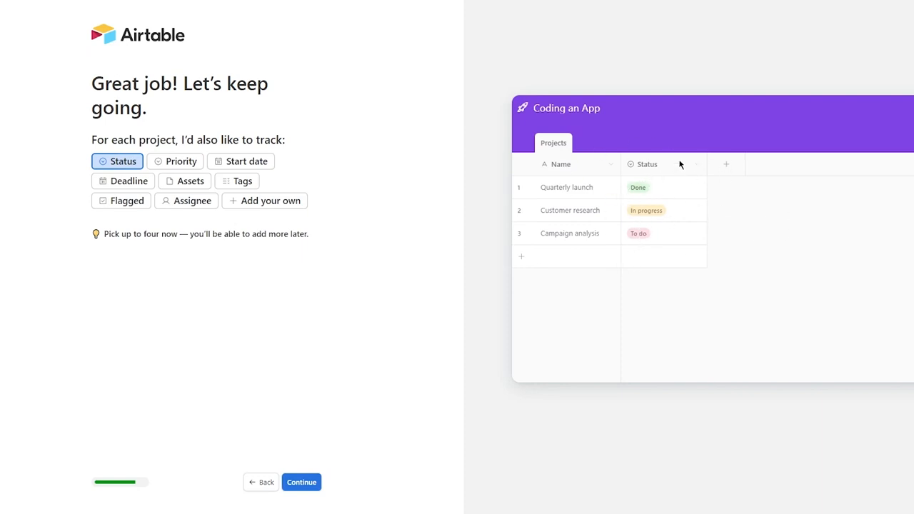
pyautogui.click(158, 164)
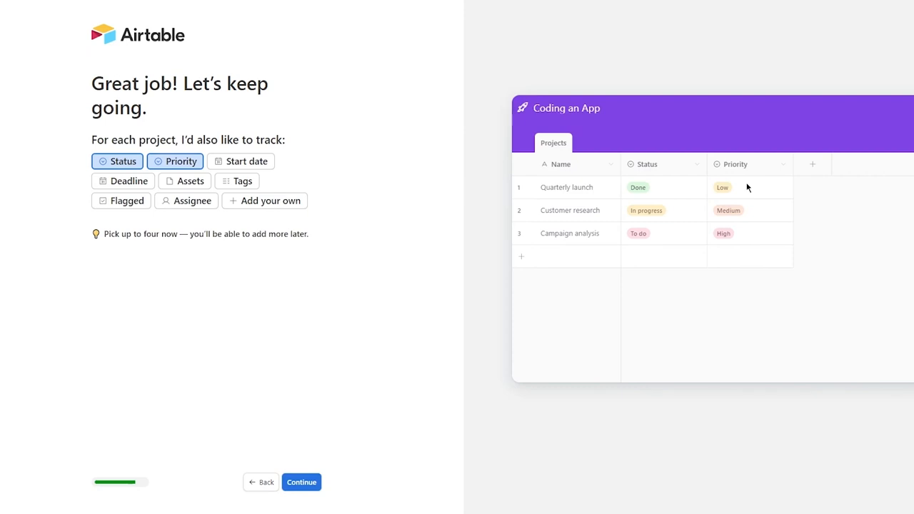
pyautogui.click(243, 166)
pyautogui.moveTo(787, 188); pyautogui.dragTo(884, 252)
pyautogui.click(884, 252)
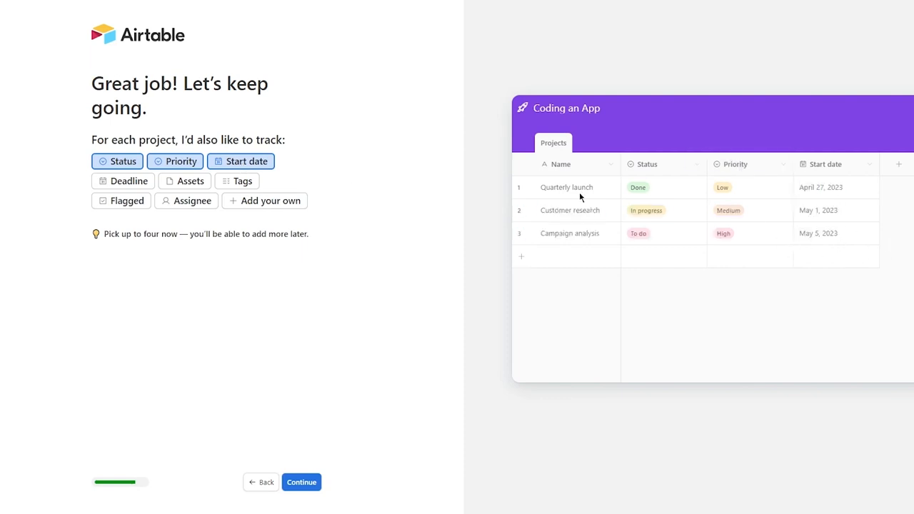
pyautogui.click(133, 188)
pyautogui.click(114, 182)
pyautogui.click(193, 205)
pyautogui.click(168, 200)
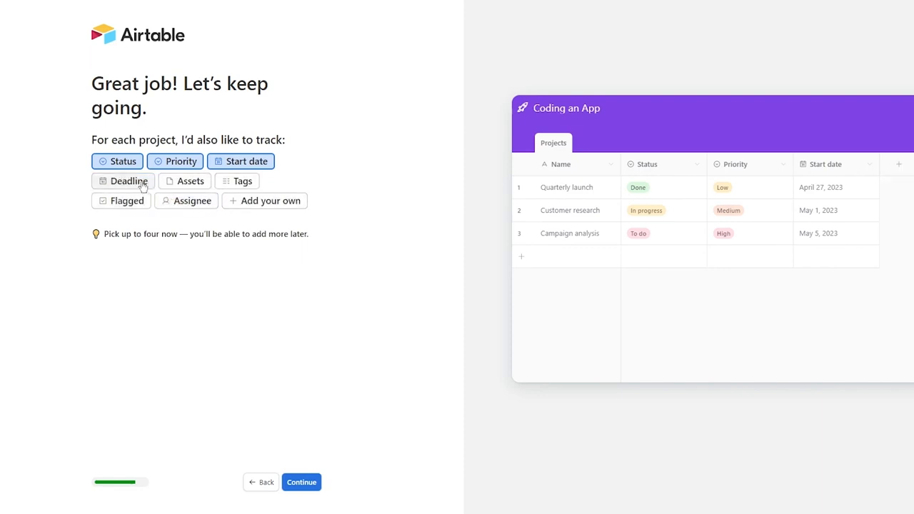
pyautogui.click(139, 183)
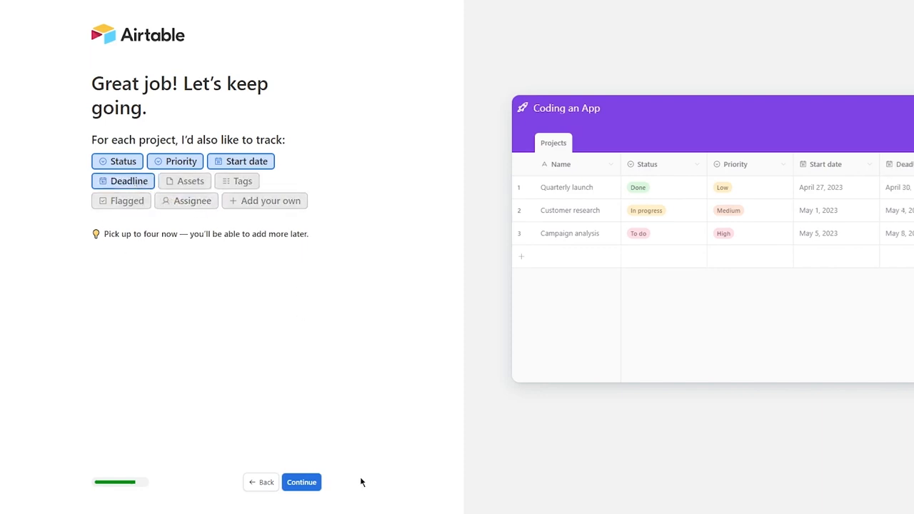
pyautogui.click(294, 483)
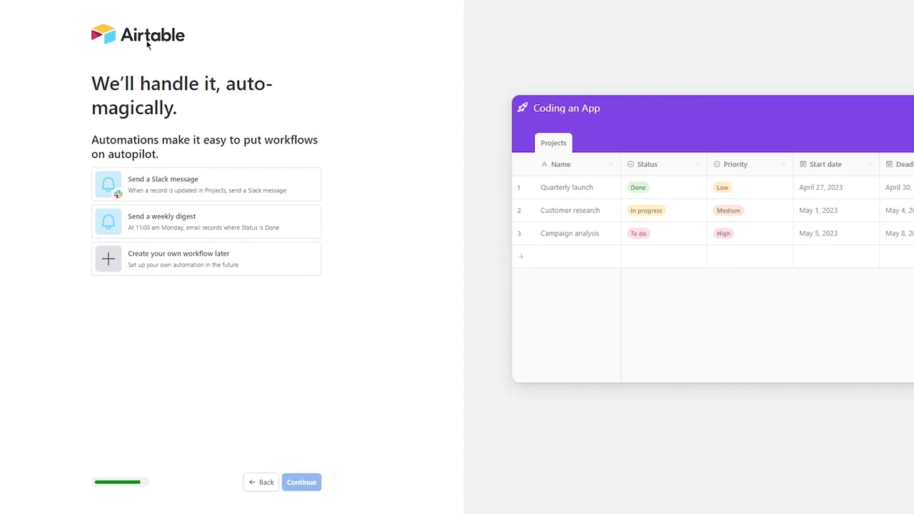
# Choose 'Create your own workflow later' on the automations step and continue.
pyautogui.moveTo(92, 108); pyautogui.dragTo(322, 173)
pyautogui.click(322, 174)
pyautogui.moveTo(8, 179); pyautogui.dragTo(312, 321)
pyautogui.click(38, 164)
pyautogui.moveTo(38, 164); pyautogui.dragTo(282, 300)
pyautogui.click(355, 276)
pyautogui.moveTo(74, 166); pyautogui.dragTo(378, 289)
pyautogui.click(378, 290)
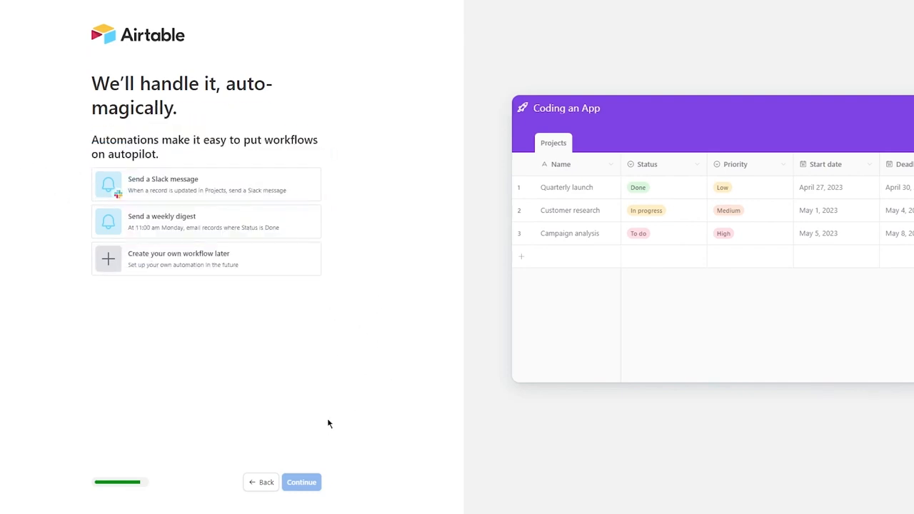
pyautogui.click(182, 269)
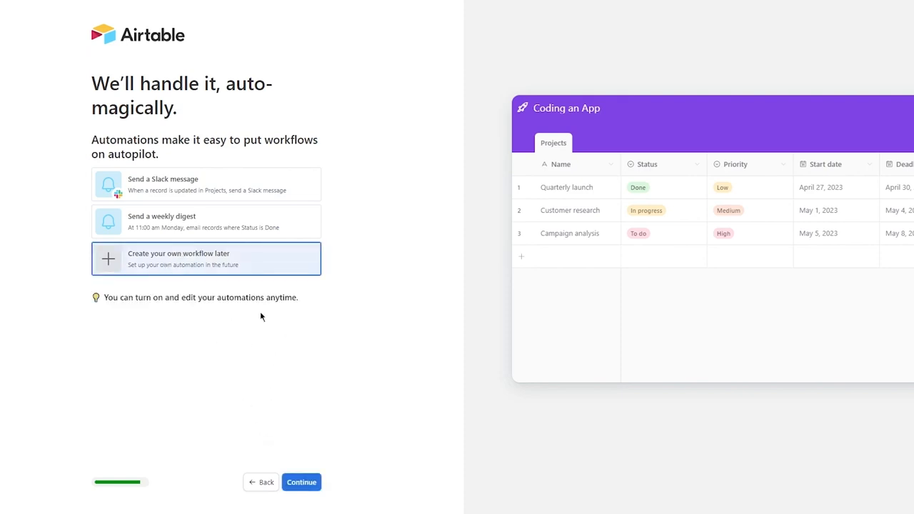
pyautogui.click(303, 485)
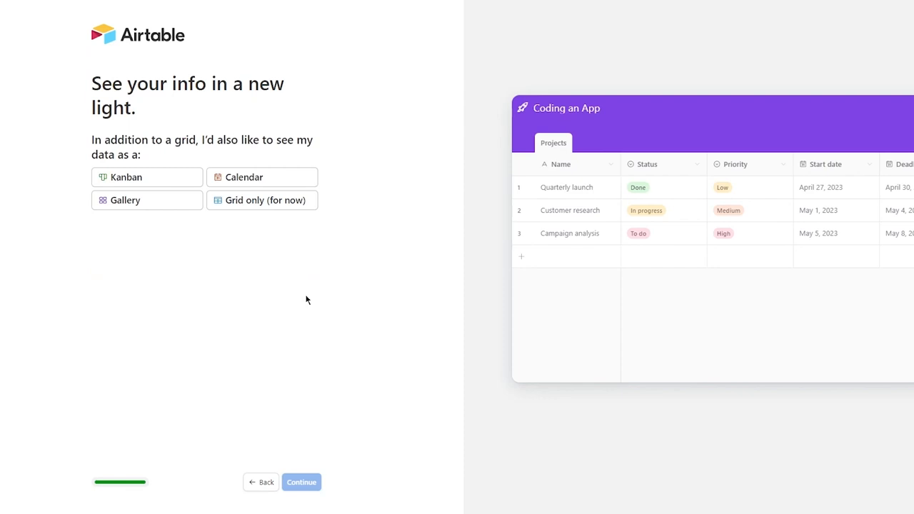
# Pick Kanban as the extra view and create the Coding an App base.
pyautogui.moveTo(72, 60); pyautogui.dragTo(394, 130)
pyautogui.click(394, 130)
pyautogui.moveTo(98, 133); pyautogui.dragTo(307, 173)
pyautogui.click(340, 169)
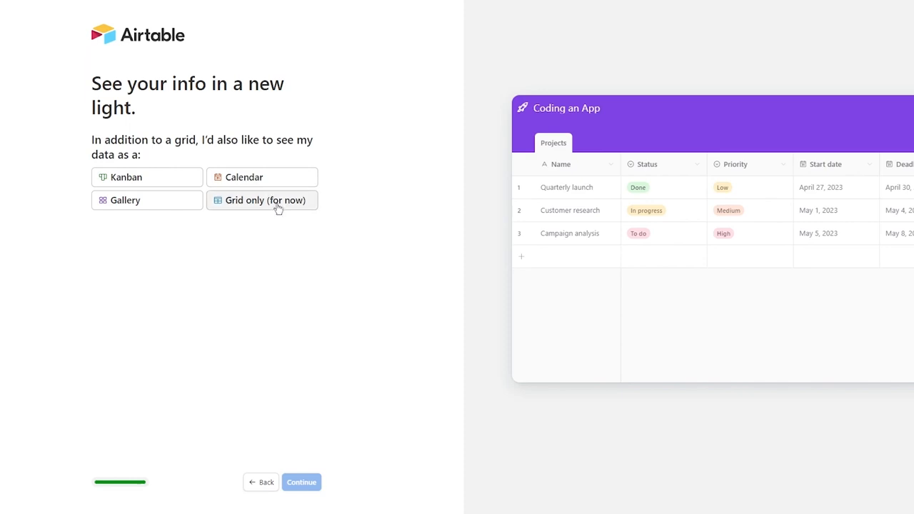
pyautogui.click(157, 184)
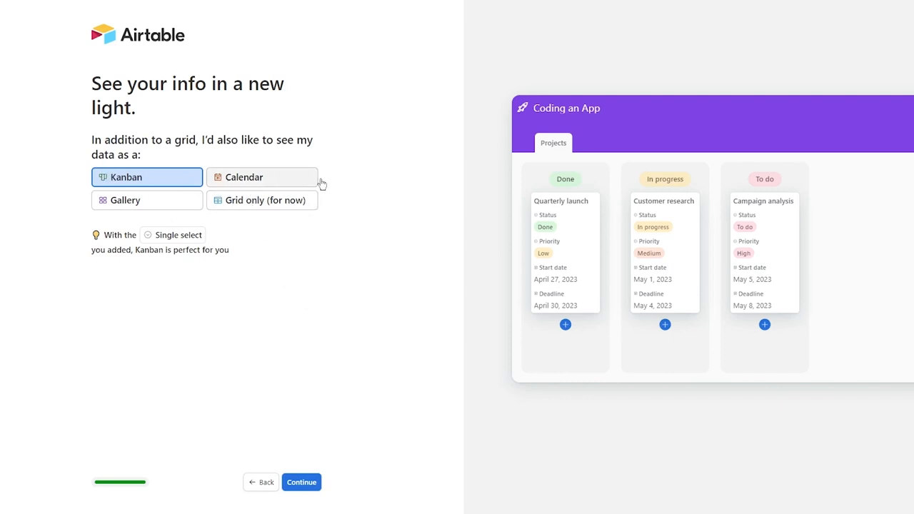
pyautogui.click(312, 489)
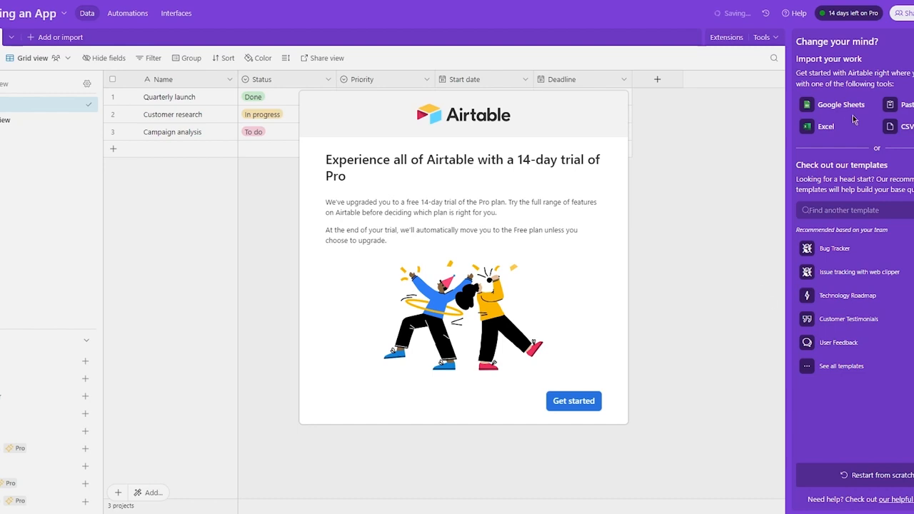
# Close the Pro trial welcome with Escape and collapse the Getting started panel.
pyautogui.press('Escape')
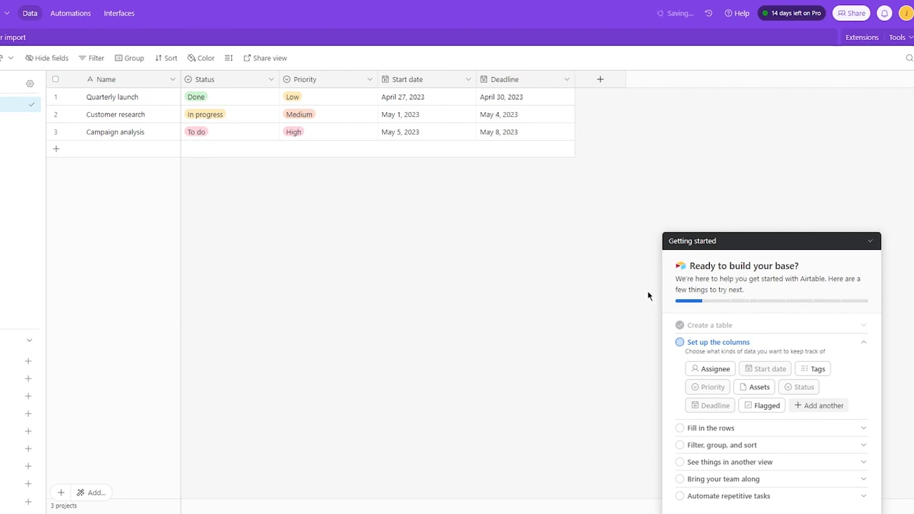
pyautogui.moveTo(685, 279); pyautogui.dragTo(818, 300)
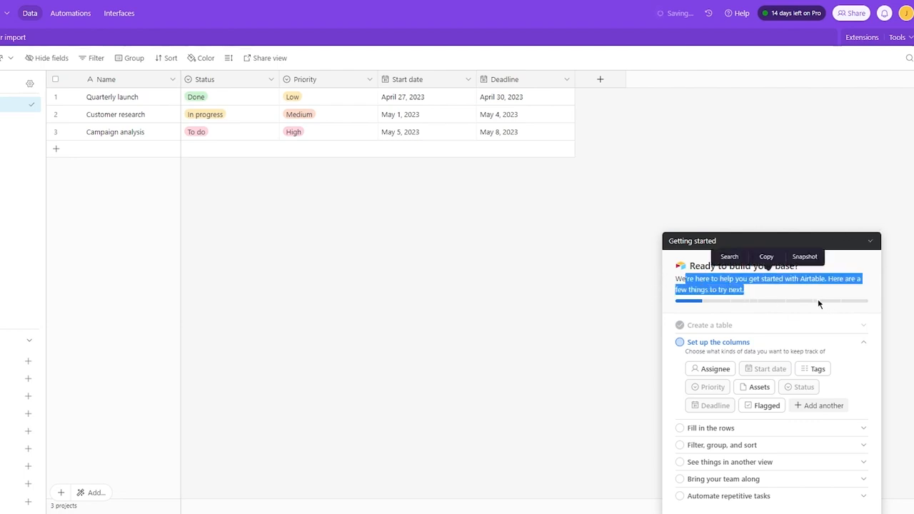
pyautogui.click(818, 300)
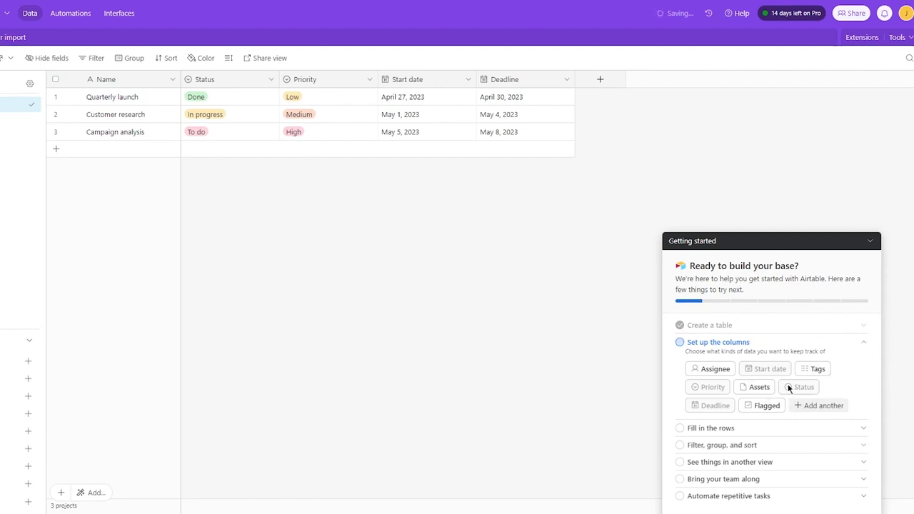
pyautogui.click(871, 242)
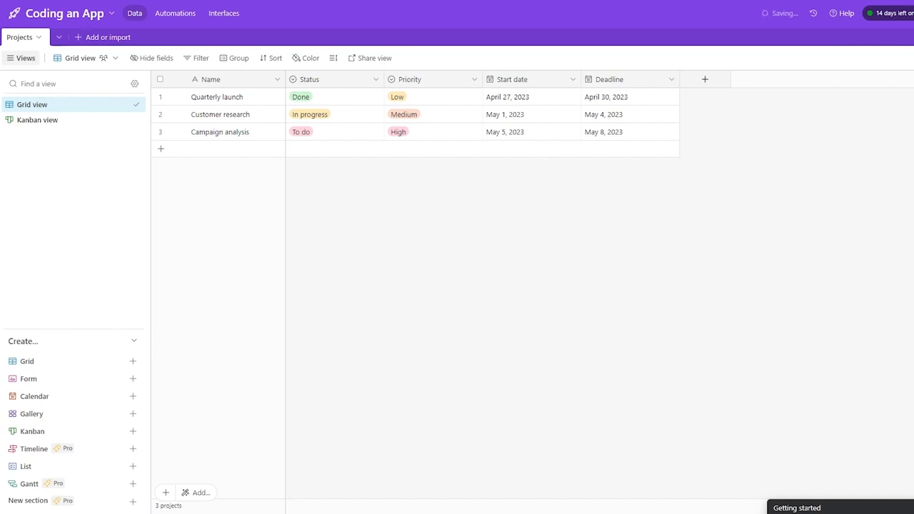
# Reload the edited web address to leave the Coding an App base for the Home page.
pyautogui.press('BackSpace')
pyautogui.press('BackSpace')
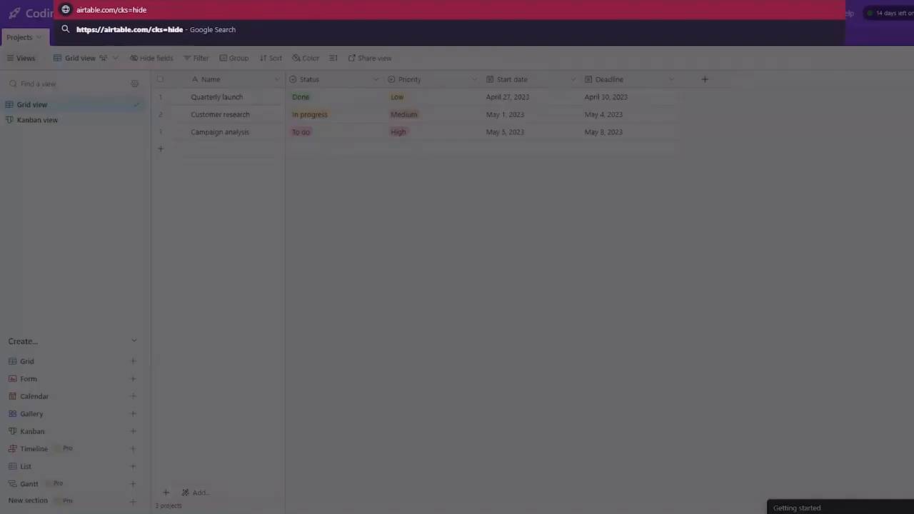
pyautogui.press('Return')
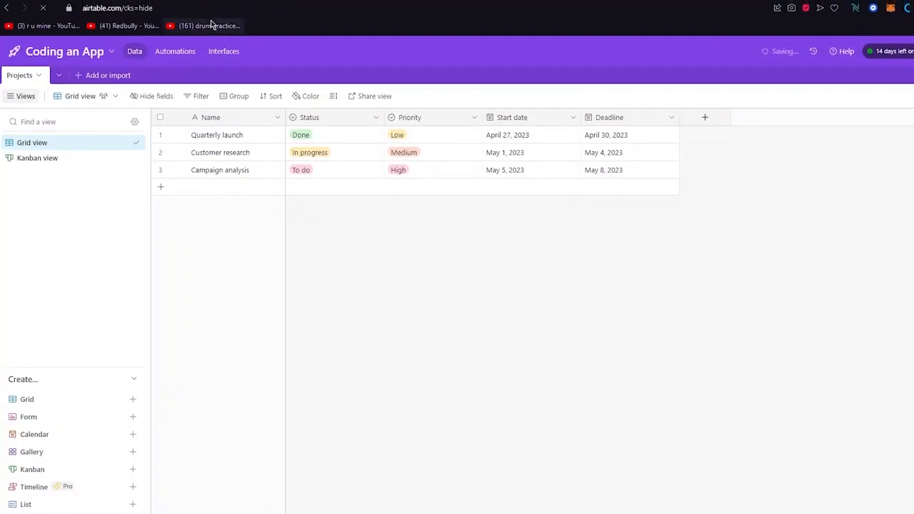
pyautogui.moveTo(181, 8); pyautogui.dragTo(115, 10)
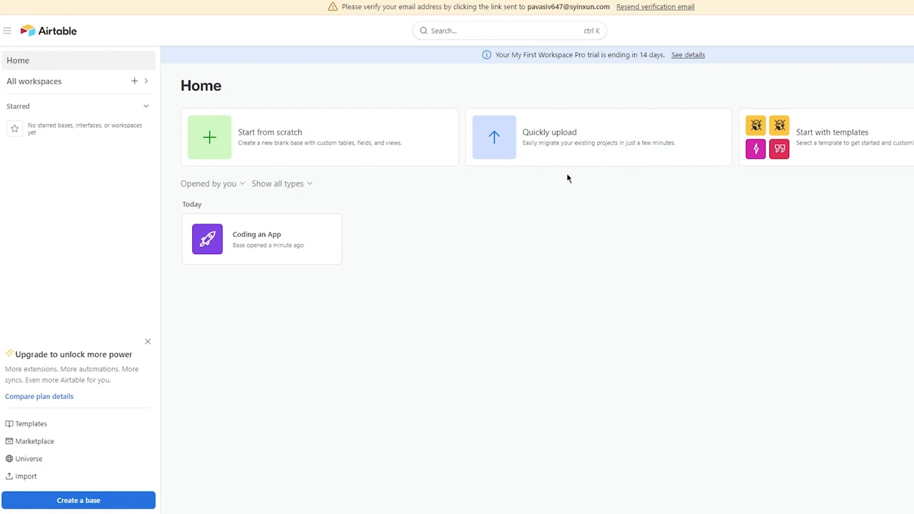
# Dismiss the Upgrade prompt on the Airtable Home page.
pyautogui.moveTo(785, 98); pyautogui.dragTo(594, 63)
pyautogui.hotkey('ctrl', 'a')
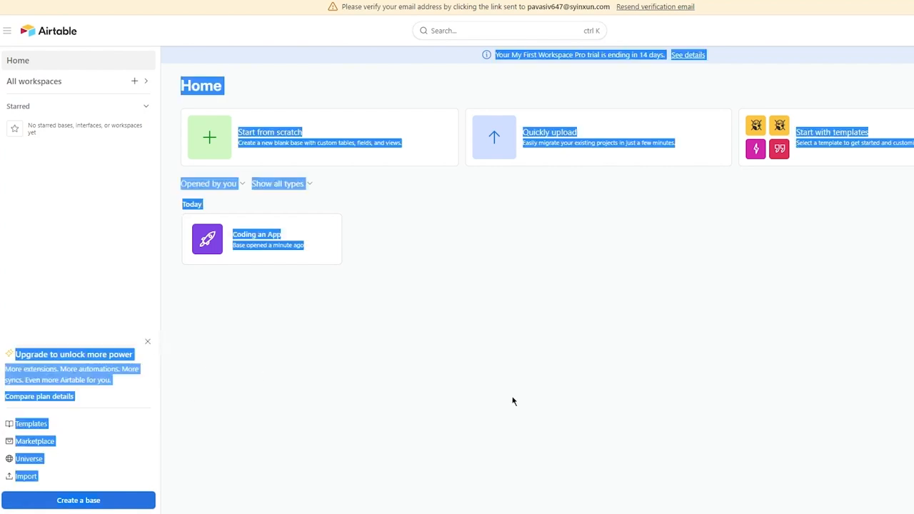
pyautogui.click(378, 382)
pyautogui.moveTo(20, 353); pyautogui.dragTo(190, 360)
pyautogui.click(189, 360)
pyautogui.click(147, 342)
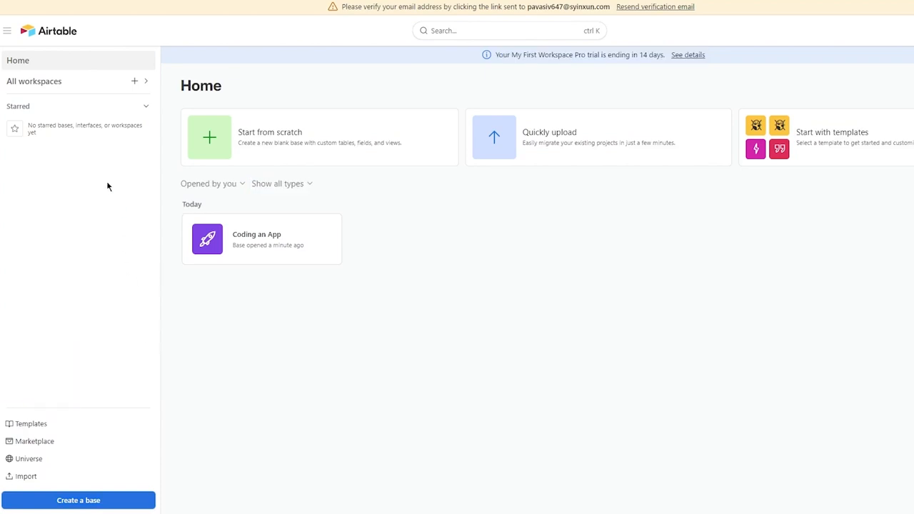
# Check the workspace list, then open the template gallery of popular templates.
pyautogui.click(146, 82)
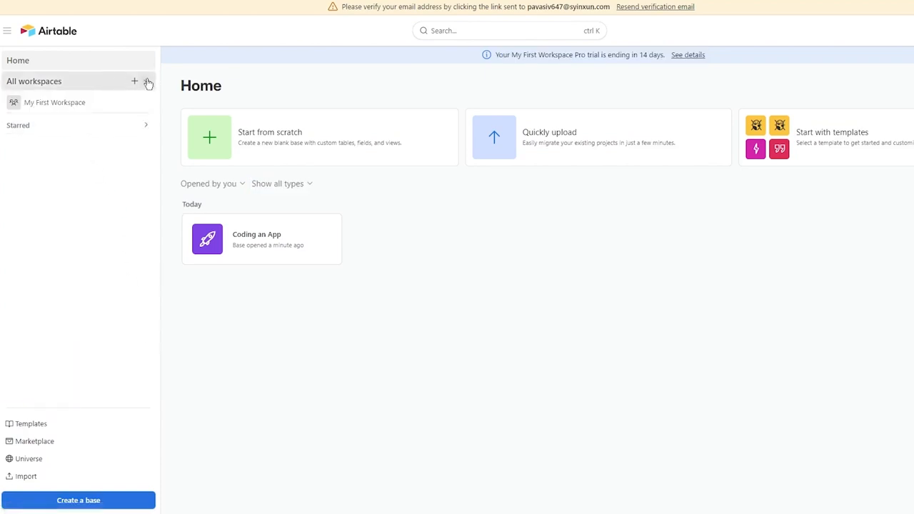
pyautogui.click(145, 82)
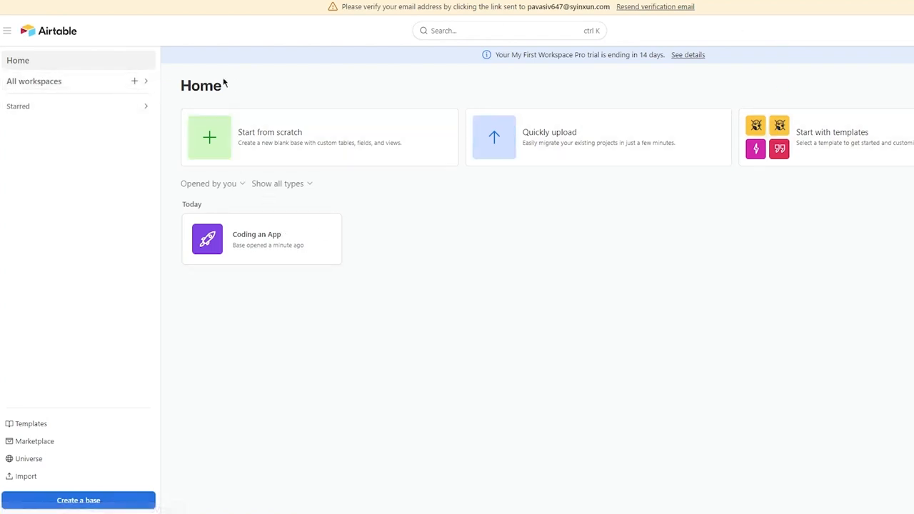
pyautogui.moveTo(229, 233); pyautogui.dragTo(358, 294)
pyautogui.click(360, 292)
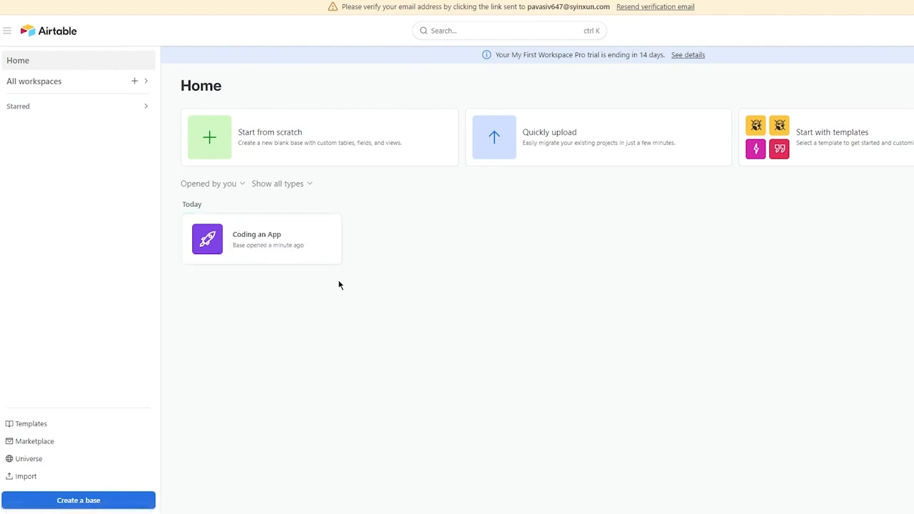
pyautogui.click(146, 85)
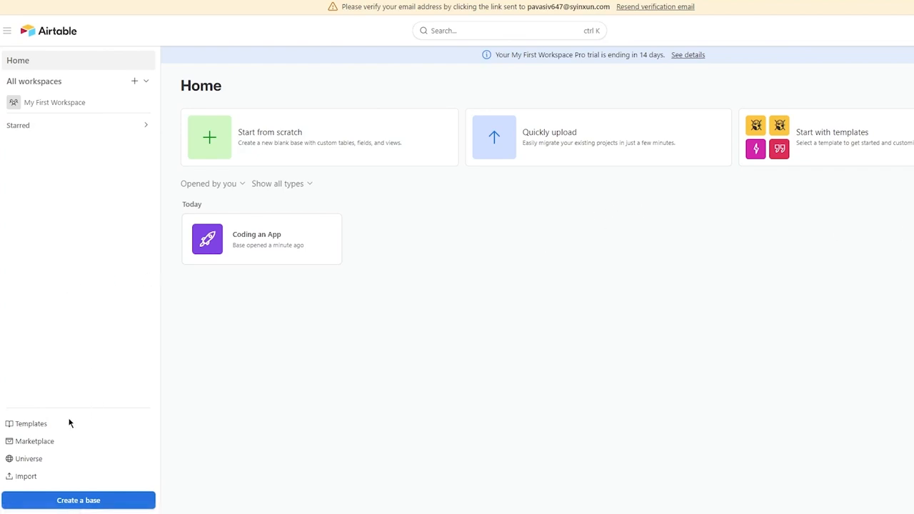
pyautogui.click(31, 427)
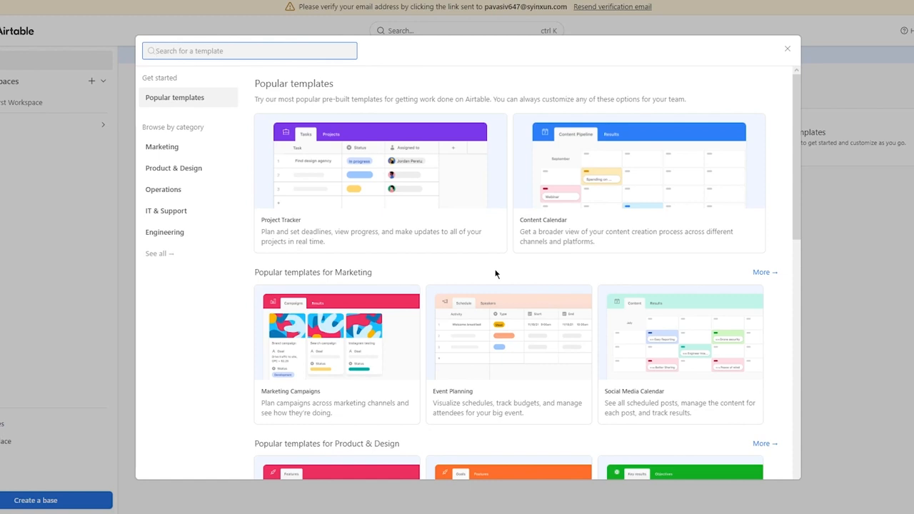
# Close the template gallery and go to the extensions Marketplace.
pyautogui.click(787, 48)
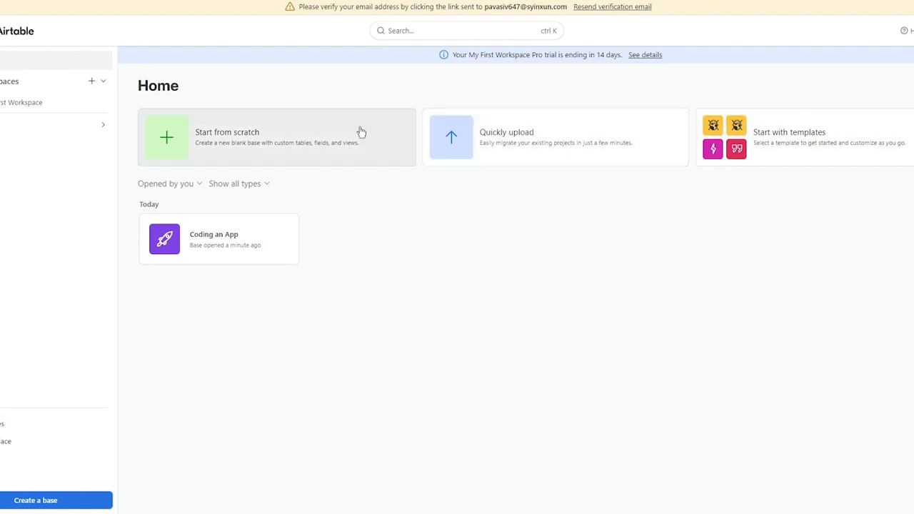
pyautogui.click(15, 448)
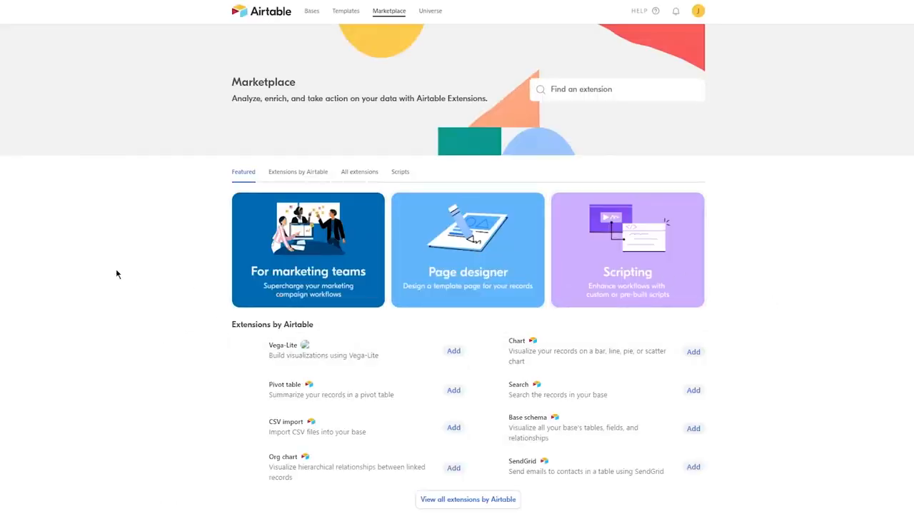
# Scroll down through the Marketplace extensions and scripts, then back to the top.
pyautogui.scroll(-5, 116, 274)
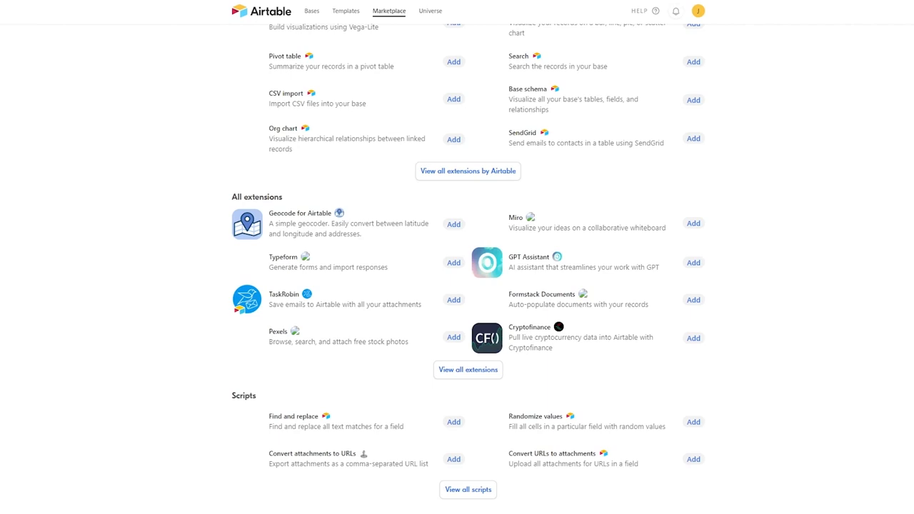
pyautogui.scroll(5, 759, 251)
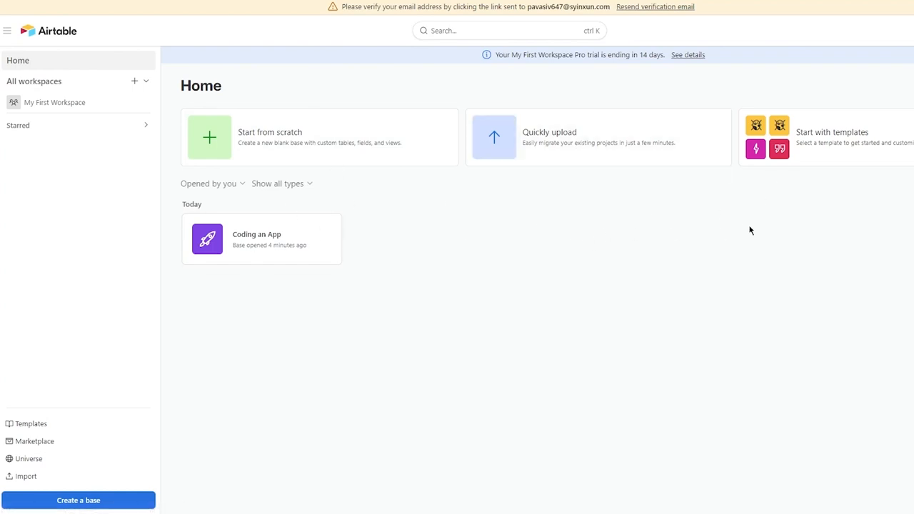
# Add a workspace named 'new ws' and start a new base inside it.
pyautogui.click(135, 83)
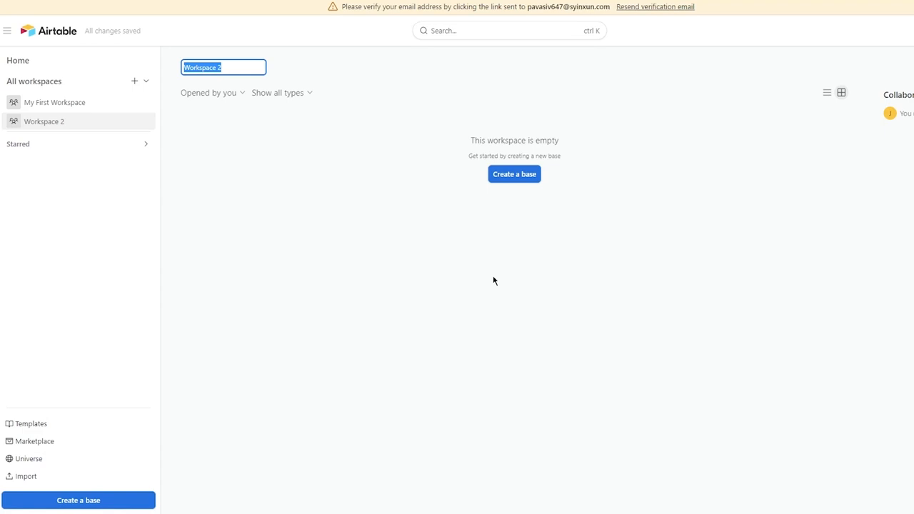
pyautogui.write('new ws')
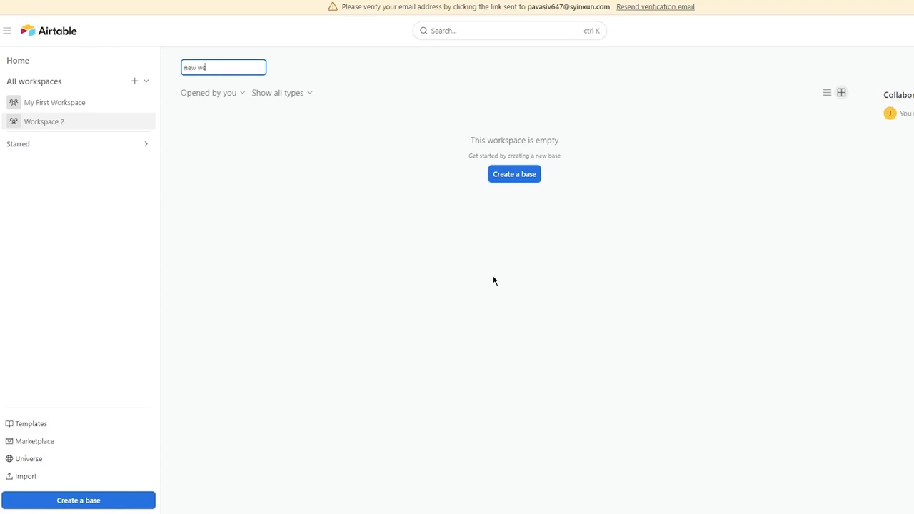
pyautogui.press('Return')
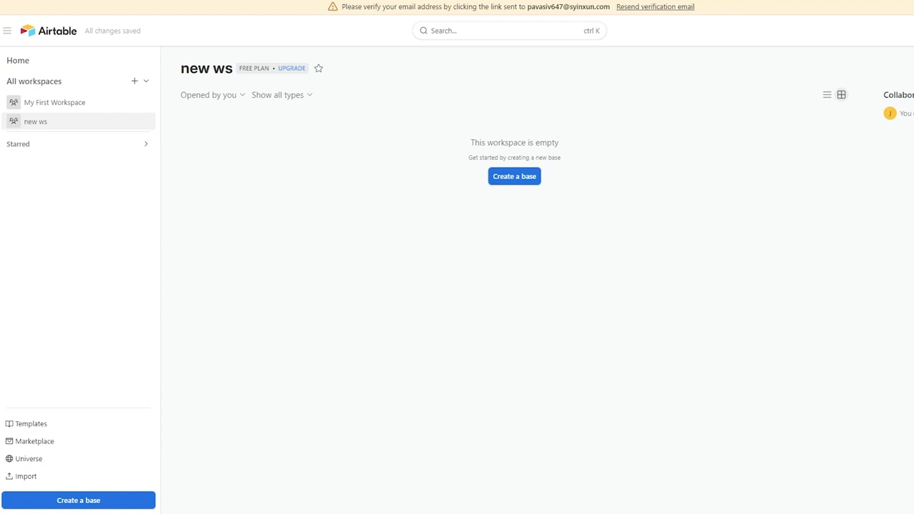
pyautogui.click(522, 180)
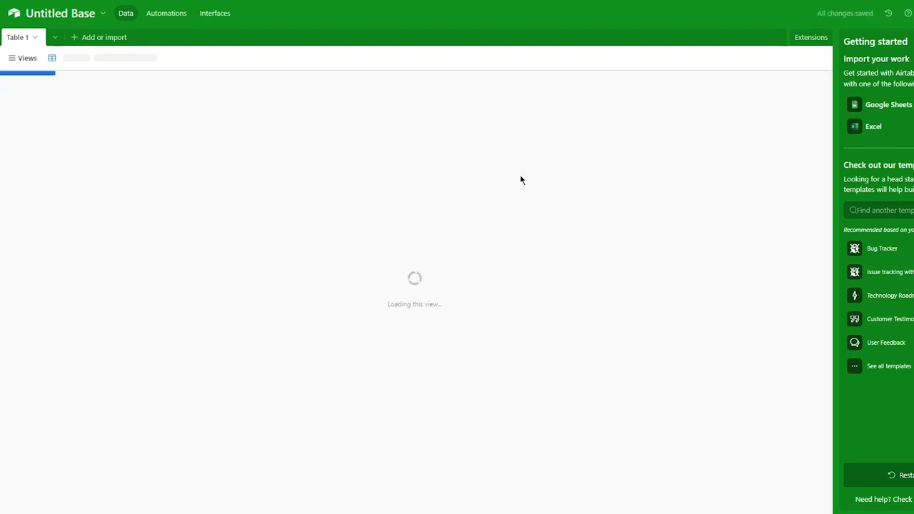
# Rename the Untitled Base to 'school'.
pyautogui.click(74, 15)
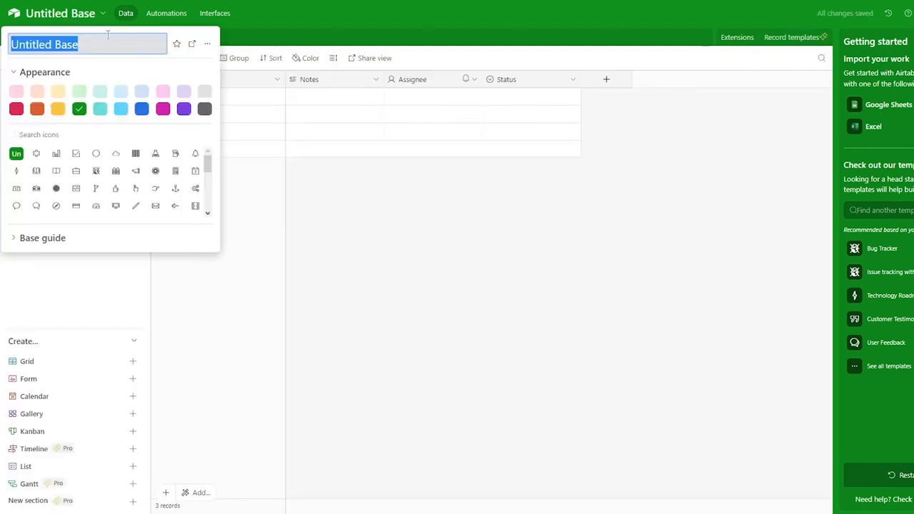
pyautogui.write('school')
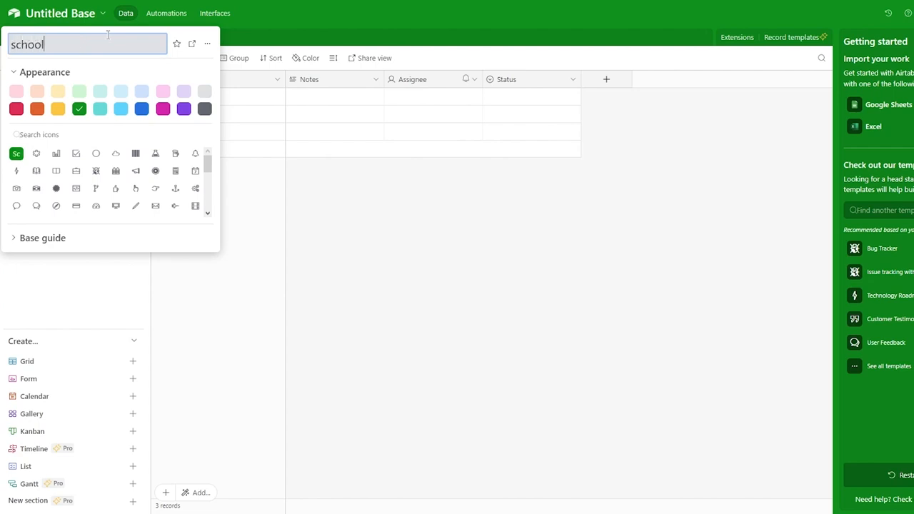
pyautogui.press('Return')
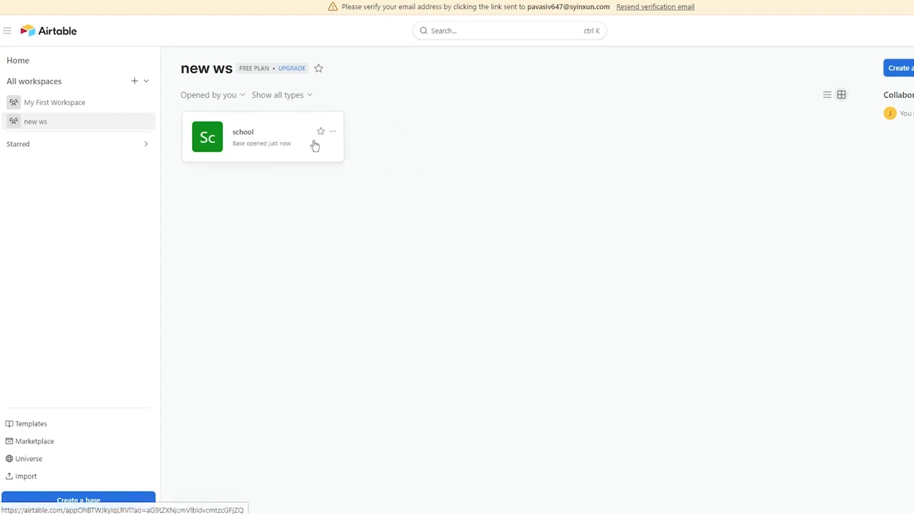
# Create a base in My First Workspace titled 'Implementing the app design'.
pyautogui.click(106, 102)
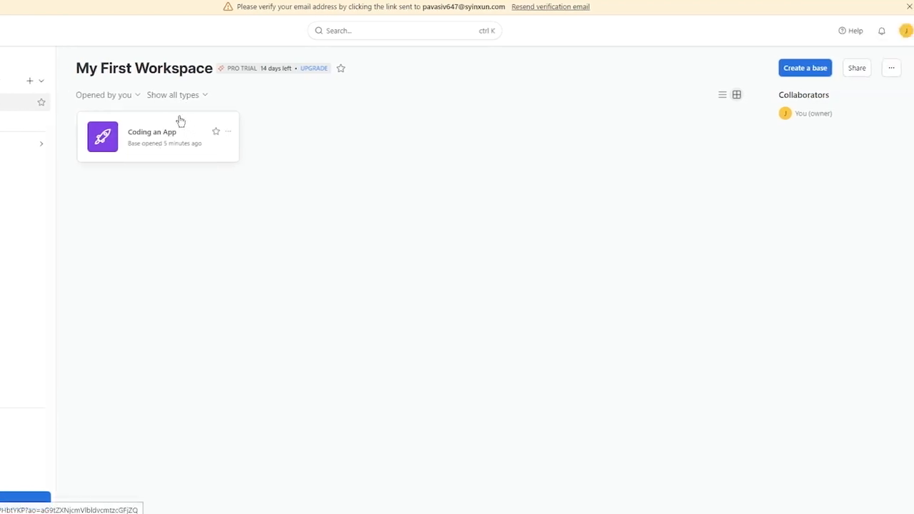
pyautogui.click(803, 67)
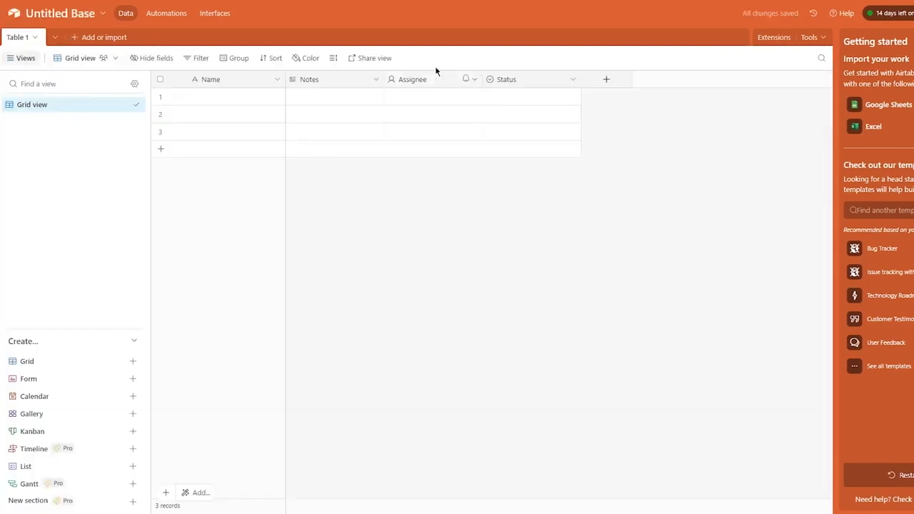
pyautogui.click(56, 13)
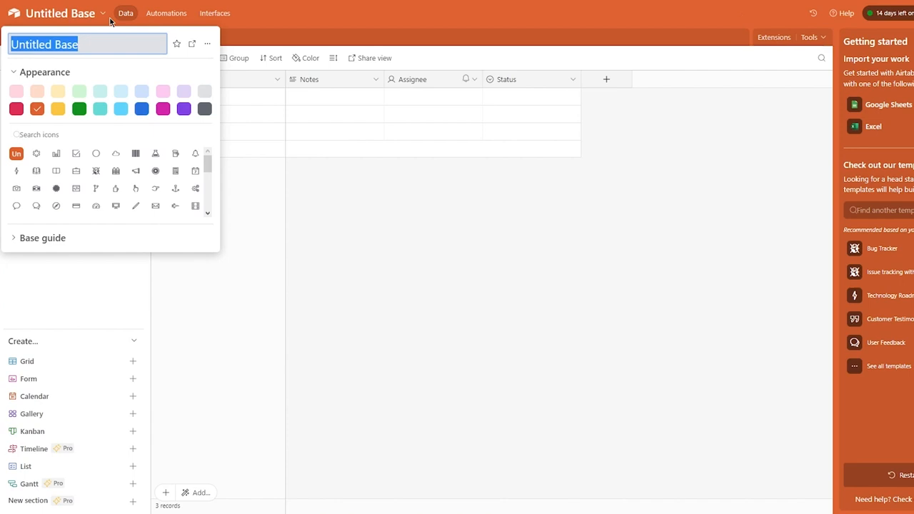
pyautogui.write('Implementing the app design')
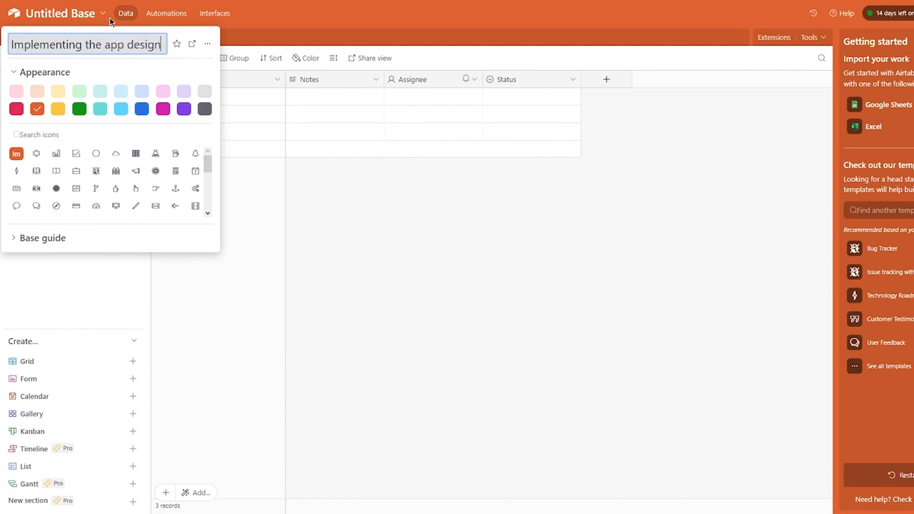
pyautogui.press('Return')
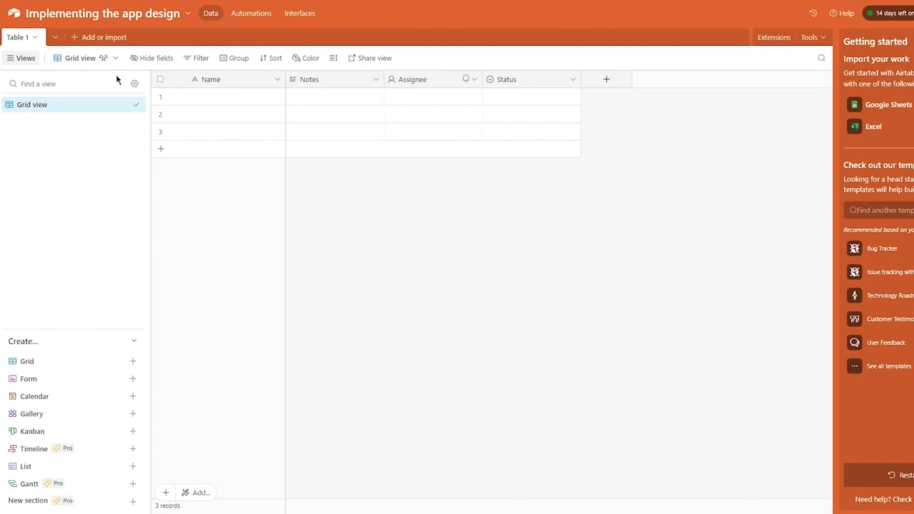
# Look at Table 1's options and the views list without changing them.
pyautogui.click(34, 39)
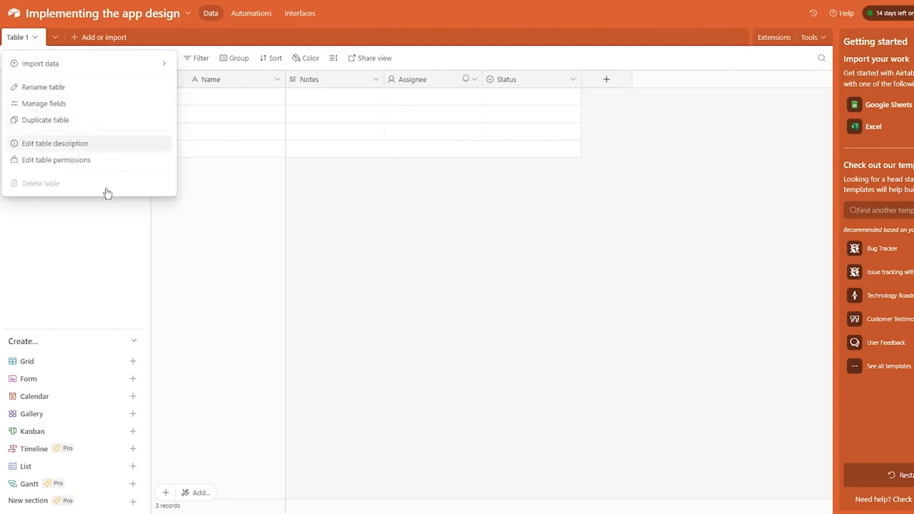
pyautogui.click(338, 242)
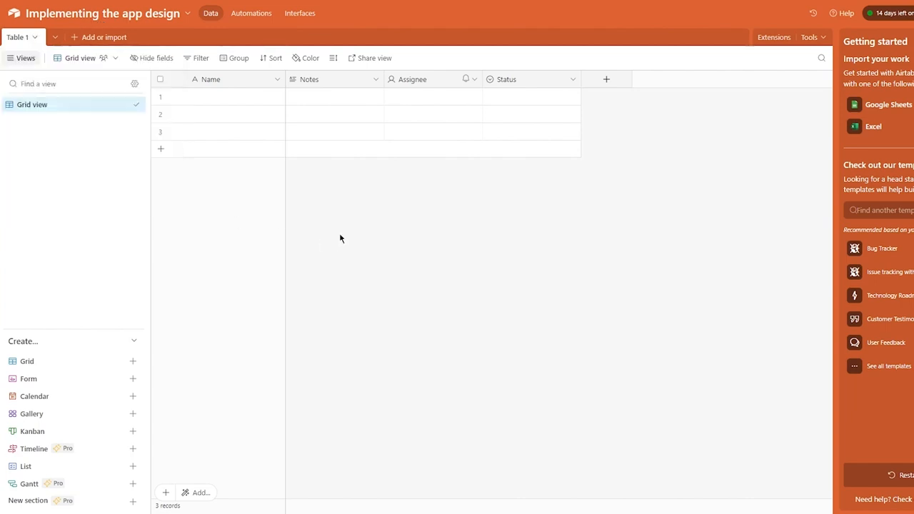
pyautogui.click(15, 60)
pyautogui.click(15, 62)
# Open the table list and its '+ Add or import' menu.
pyautogui.click(57, 38)
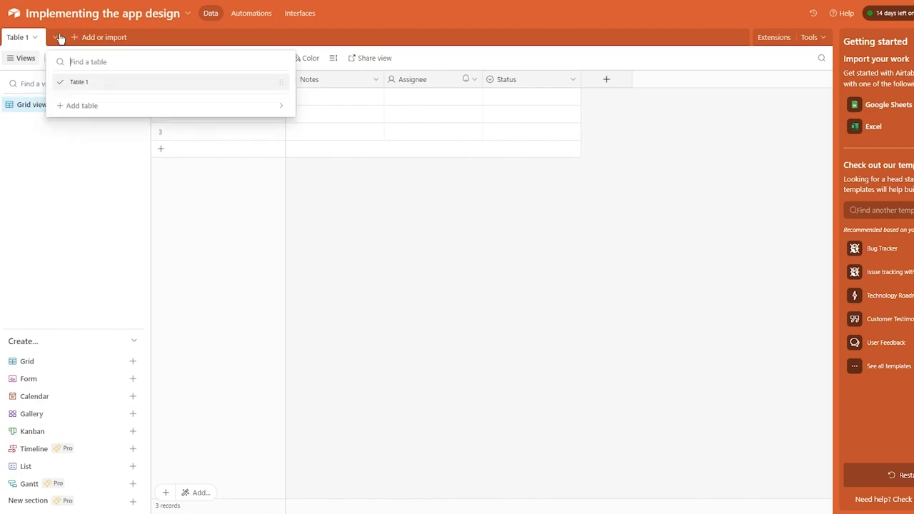
pyautogui.click(74, 40)
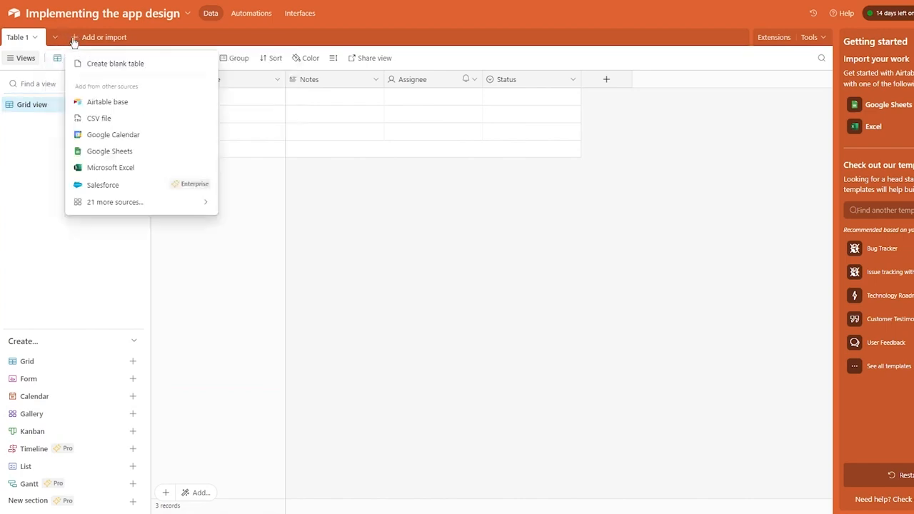
# Add a blank table with the default name Table 2, then return to Table 1.
pyautogui.click(127, 64)
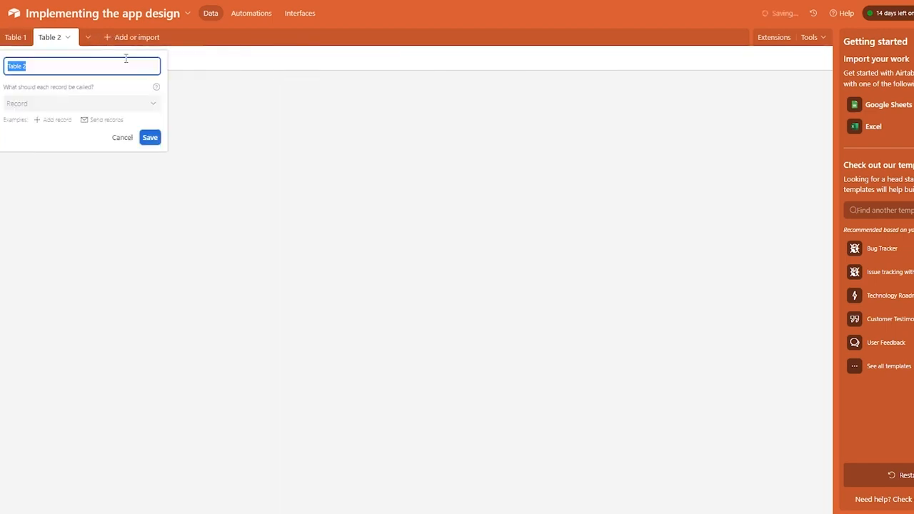
pyautogui.click(315, 257)
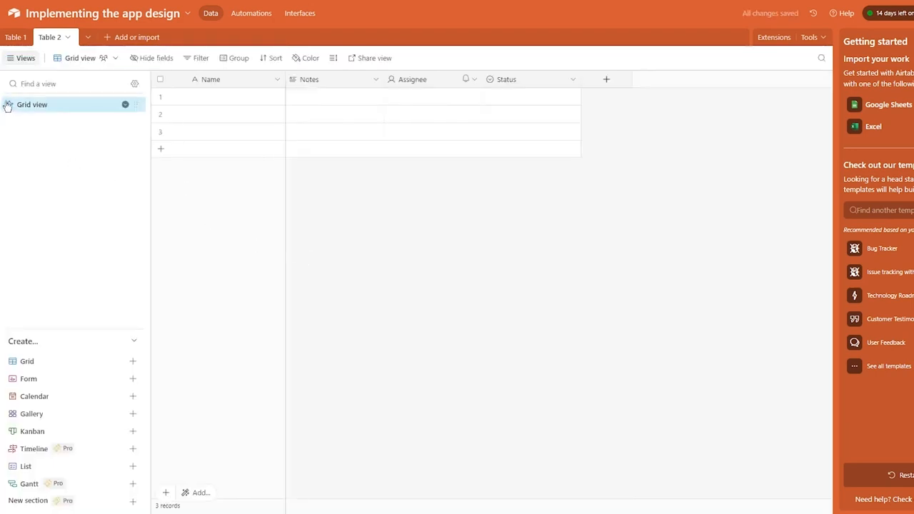
pyautogui.moveTo(57, 373)
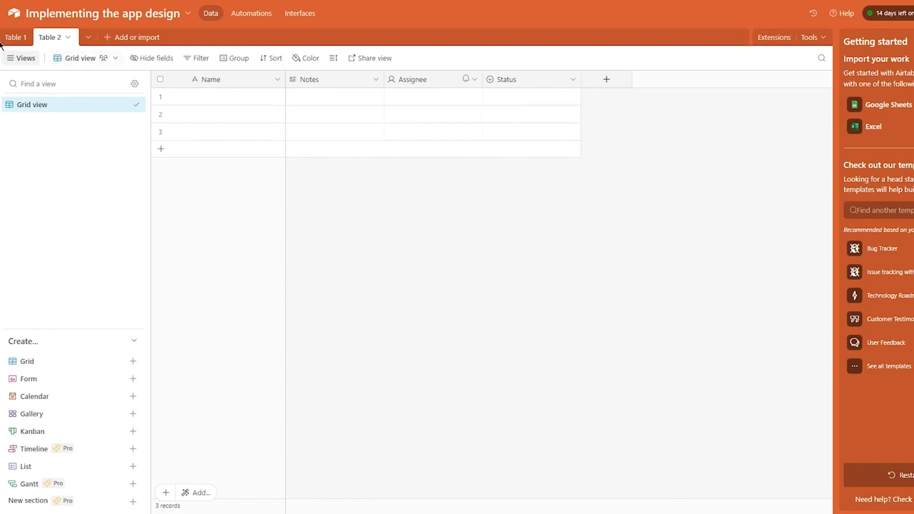
pyautogui.click(14, 37)
pyautogui.click(194, 96)
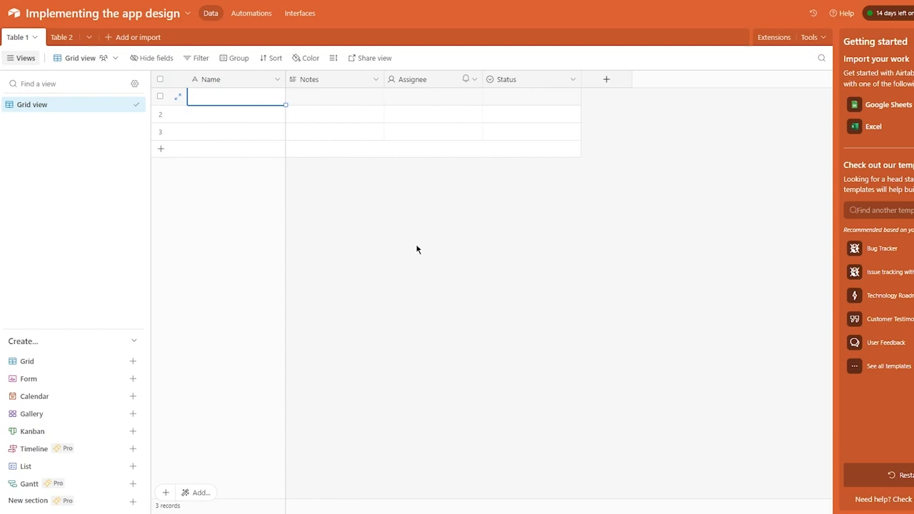
pyautogui.write('discuss')
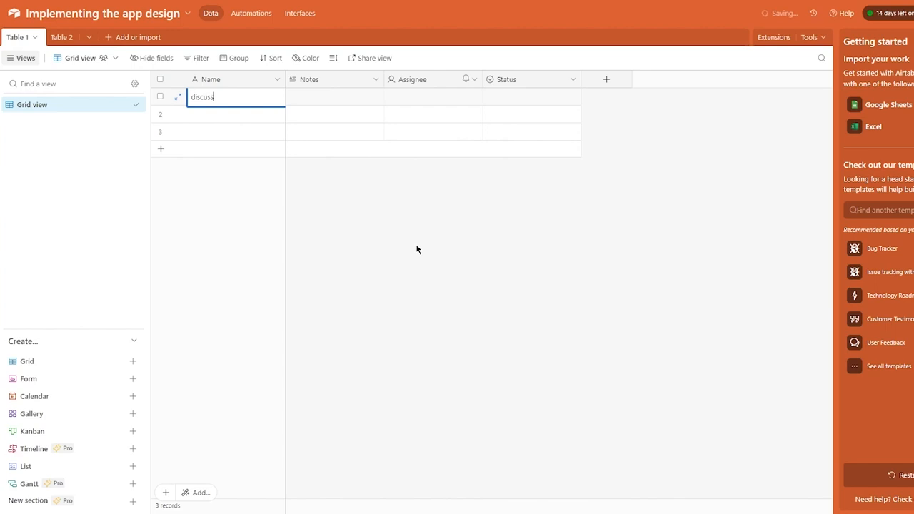
pyautogui.press('Return')
pyautogui.write('innovate')
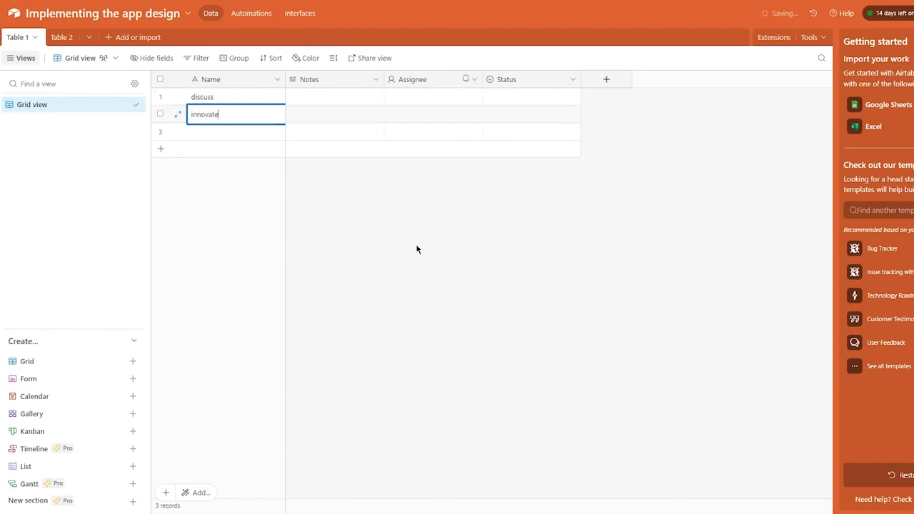
pyautogui.press('Return')
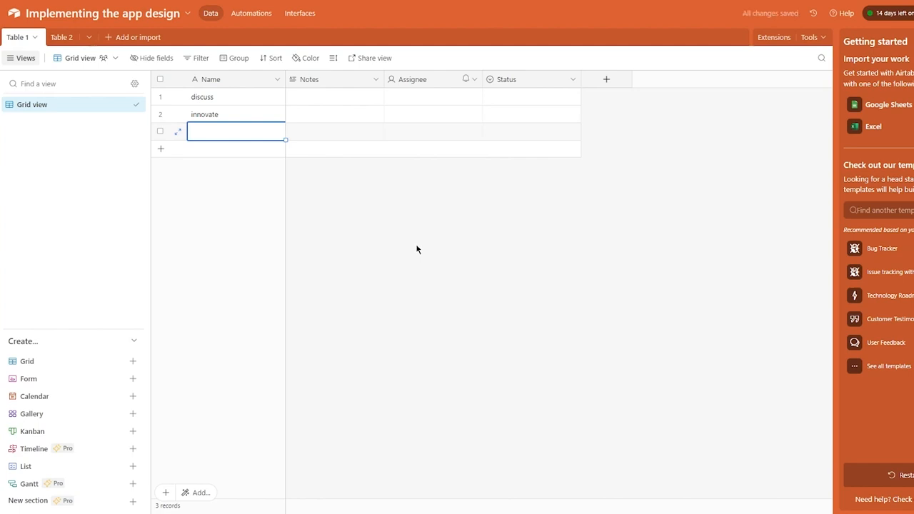
pyautogui.write('take ')
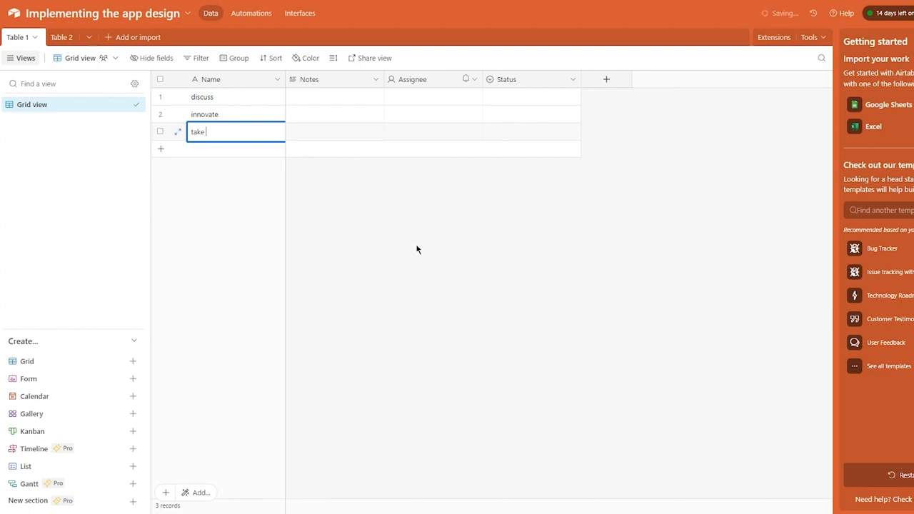
pyautogui.write('opinion')
pyautogui.press('Return')
pyautogui.write('implement based on nopinion')
pyautogui.press('Return')
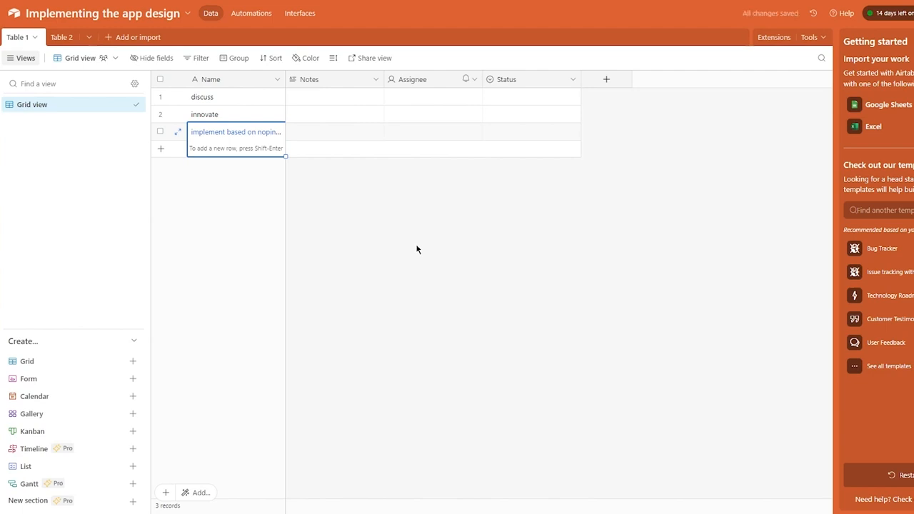
pyautogui.click(210, 80)
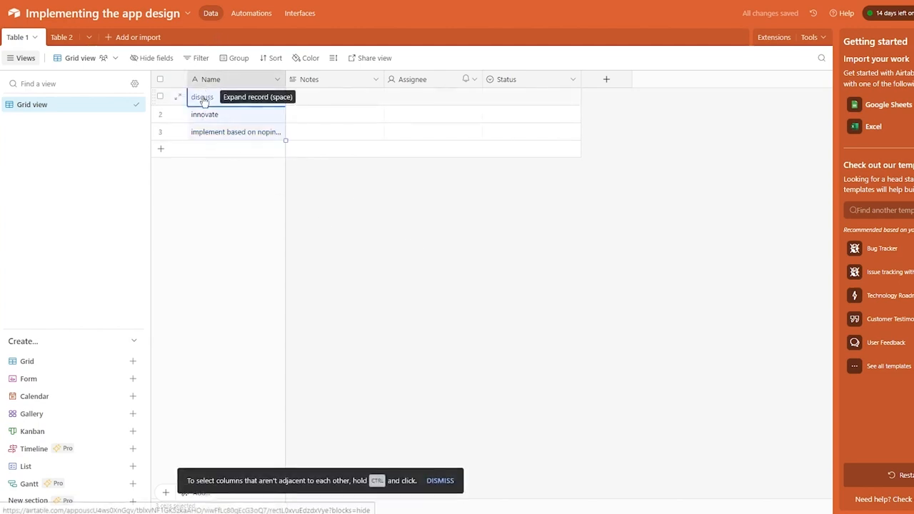
pyautogui.click(315, 183)
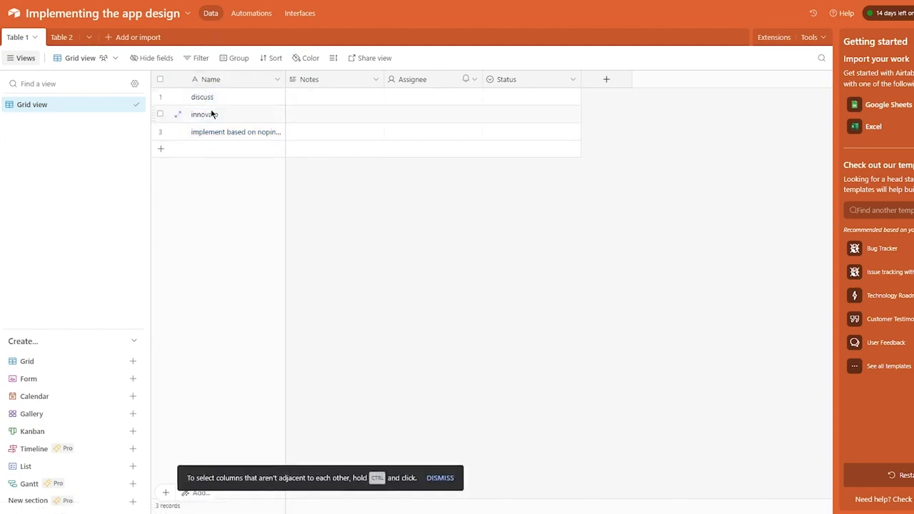
pyautogui.click(310, 98)
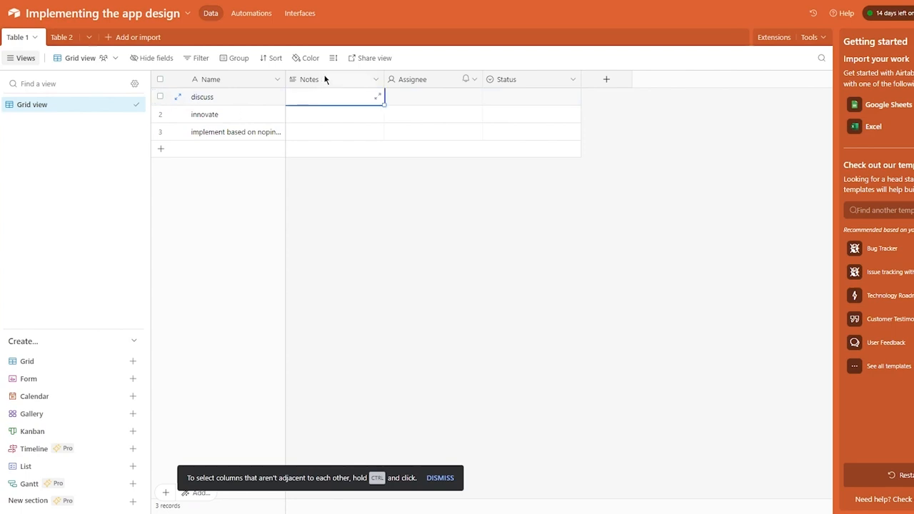
# Open the Notes field editor and its type list, then close it unchanged.
pyautogui.click(375, 80)
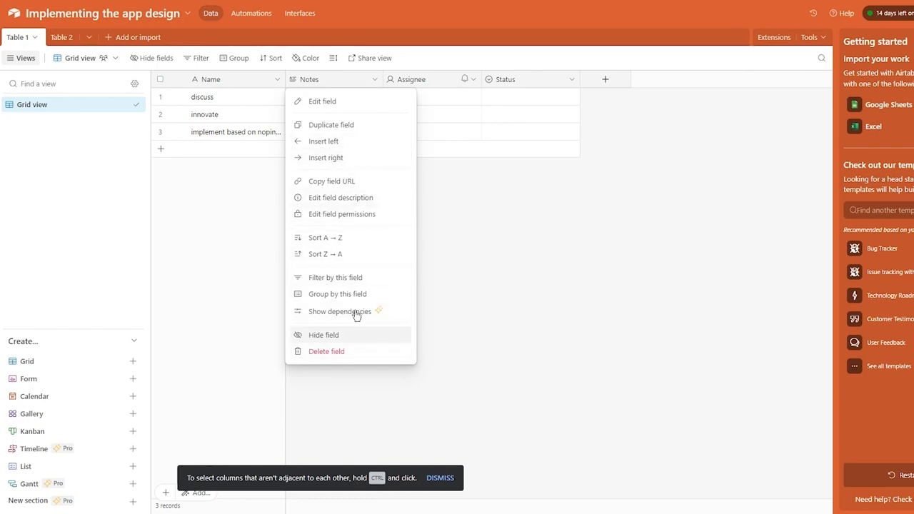
pyautogui.click(341, 104)
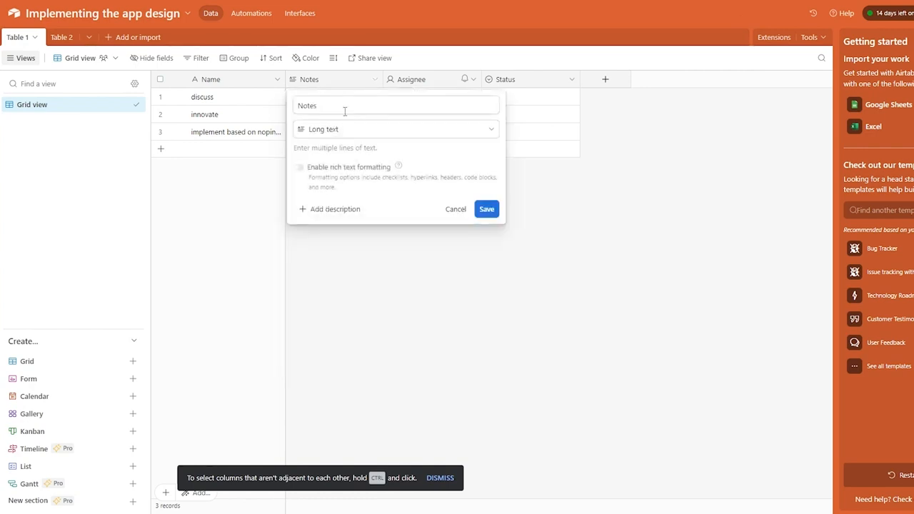
pyautogui.click(357, 132)
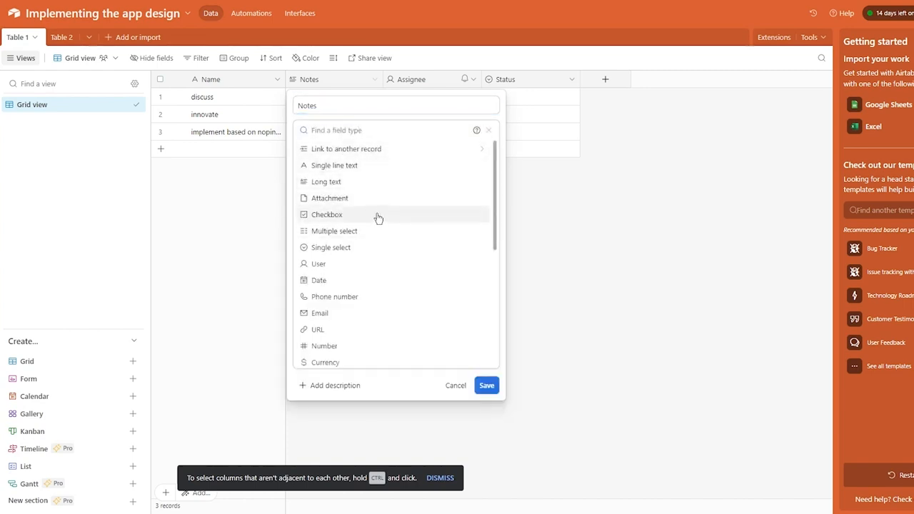
pyautogui.click(615, 263)
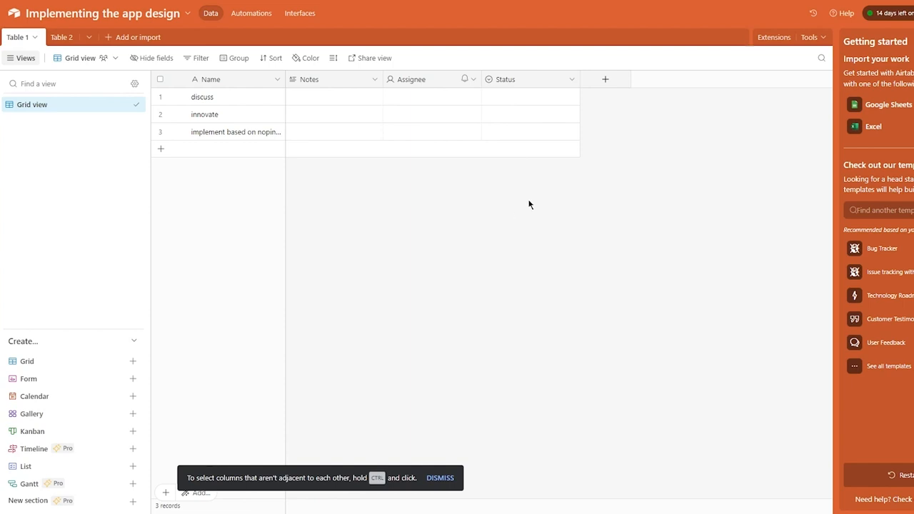
pyautogui.click(333, 76)
# Change Notes to a Checkbox field and rename it 'subtask'.
pyautogui.click(374, 80)
pyautogui.click(356, 103)
pyautogui.click(369, 130)
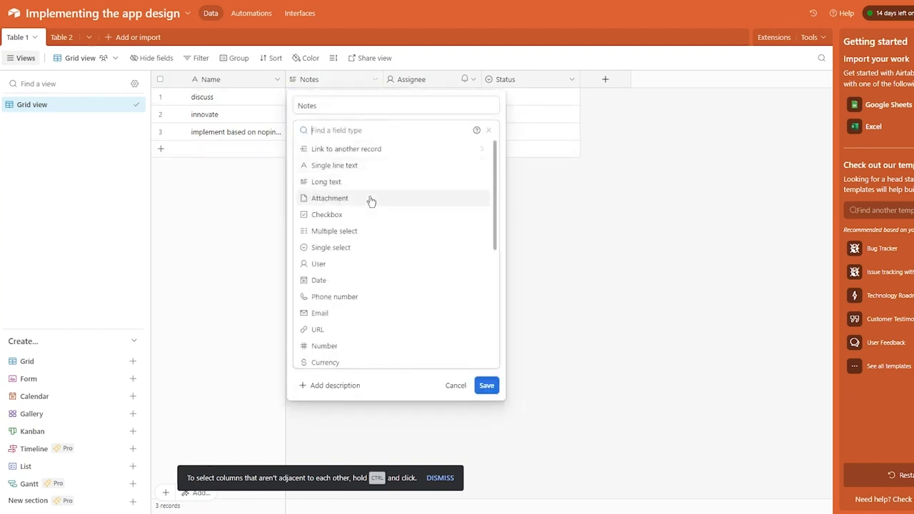
pyautogui.click(323, 215)
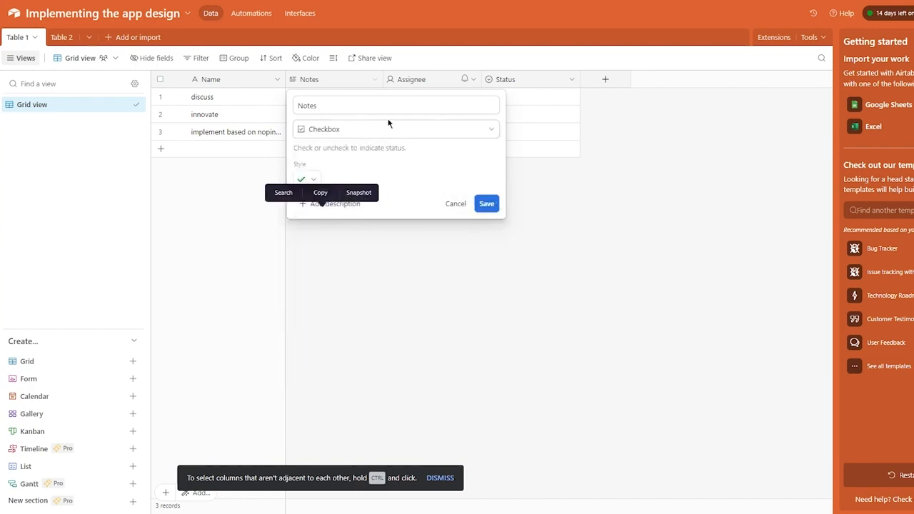
pyautogui.click(335, 105)
pyautogui.moveTo(335, 104); pyautogui.dragTo(238, 112)
pyautogui.write('subtask')
pyautogui.press('Return')
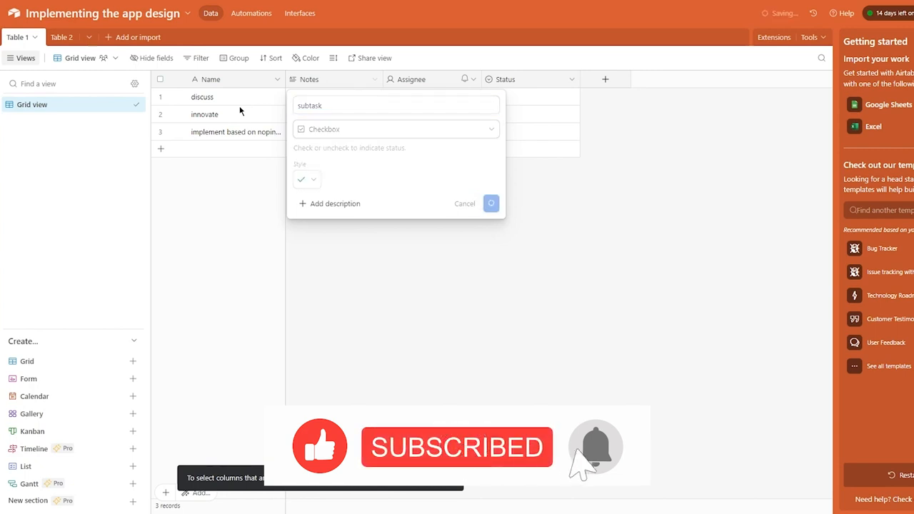
# Tick the subtask box for discuss, and tick then untick it for innovate.
pyautogui.click(321, 98)
pyautogui.click(335, 97)
pyautogui.click(335, 115)
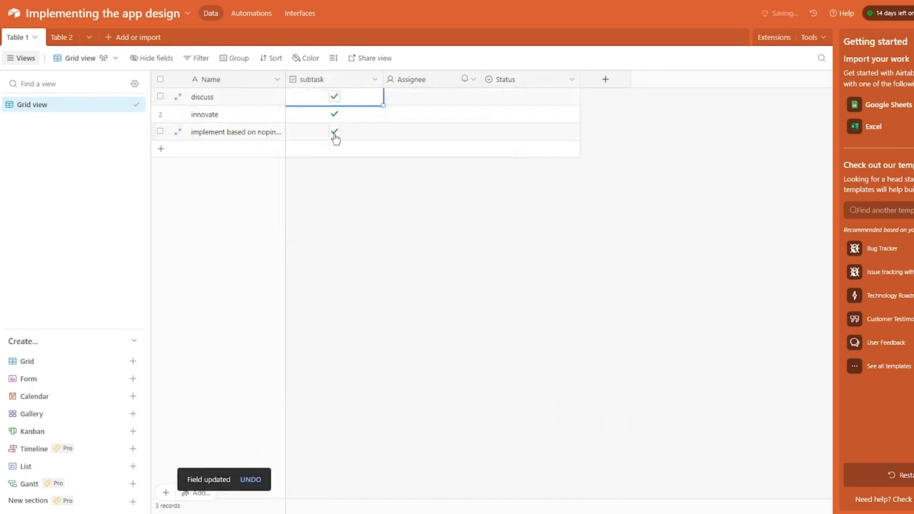
pyautogui.click(334, 114)
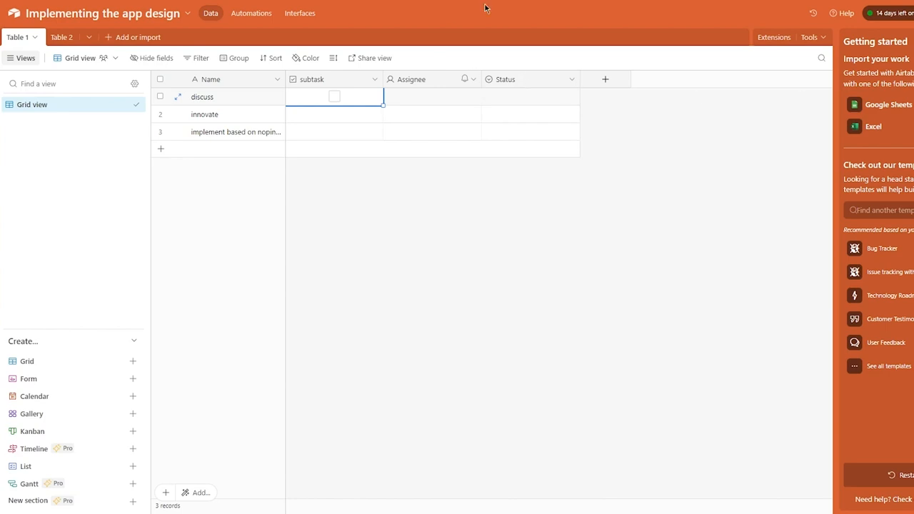
# Set Status to Todo for discuss, In progress for innovate and Done for the third task.
pyautogui.click(526, 96)
pyautogui.click(541, 100)
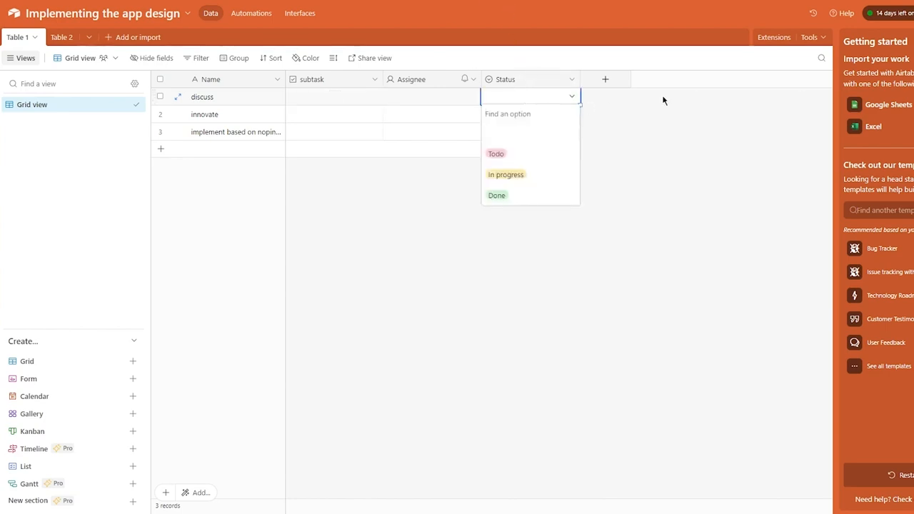
pyautogui.click(522, 156)
pyautogui.click(543, 117)
pyautogui.click(535, 113)
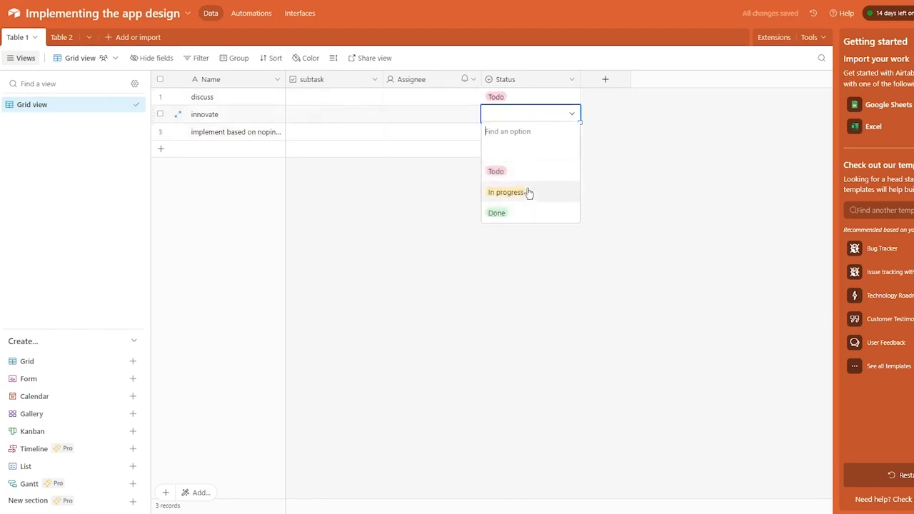
pyautogui.click(529, 193)
pyautogui.click(520, 134)
pyautogui.click(520, 135)
pyautogui.click(523, 232)
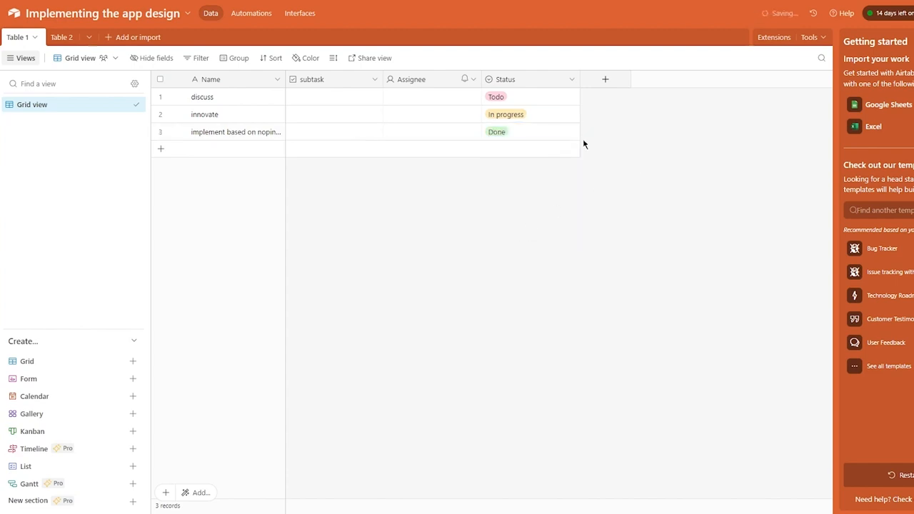
# Add a fourth record, leaving its Status blank.
pyautogui.click(560, 149)
pyautogui.click(541, 146)
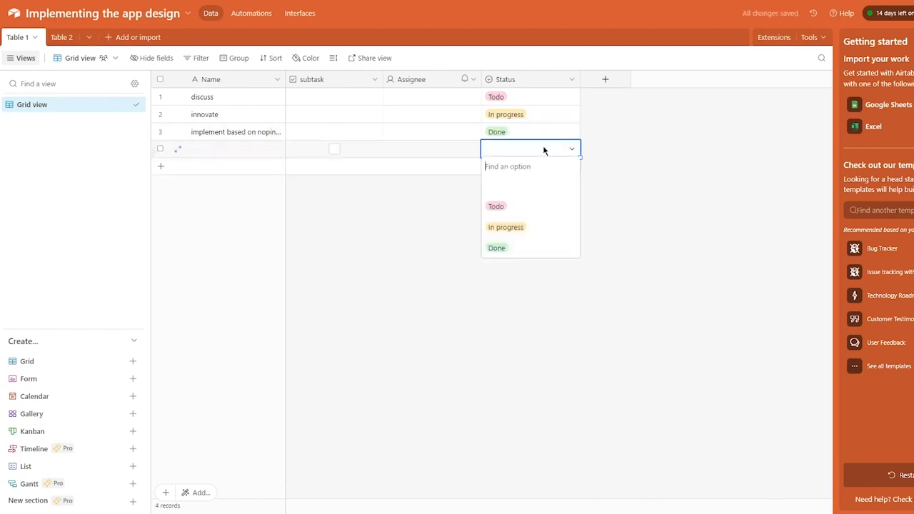
pyautogui.click(525, 183)
pyautogui.click(515, 150)
pyautogui.click(719, 189)
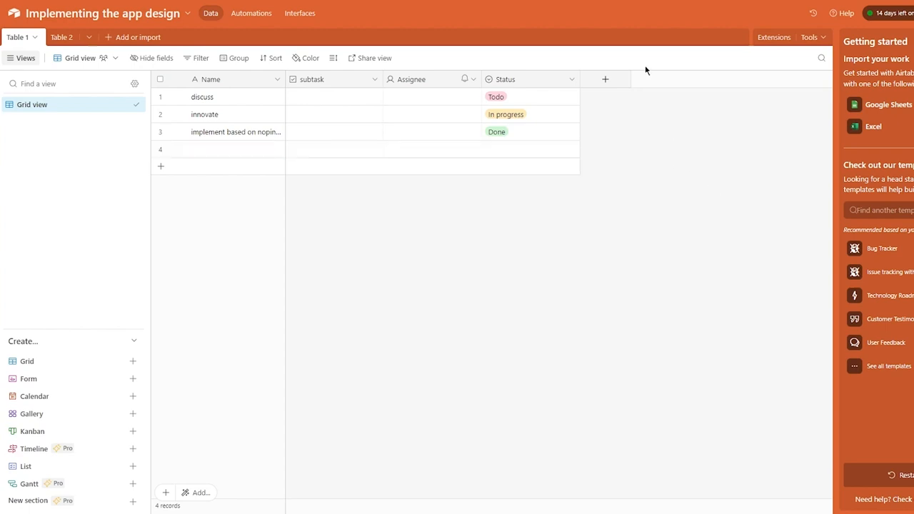
# Colour the records by their Status select field.
pyautogui.click(307, 62)
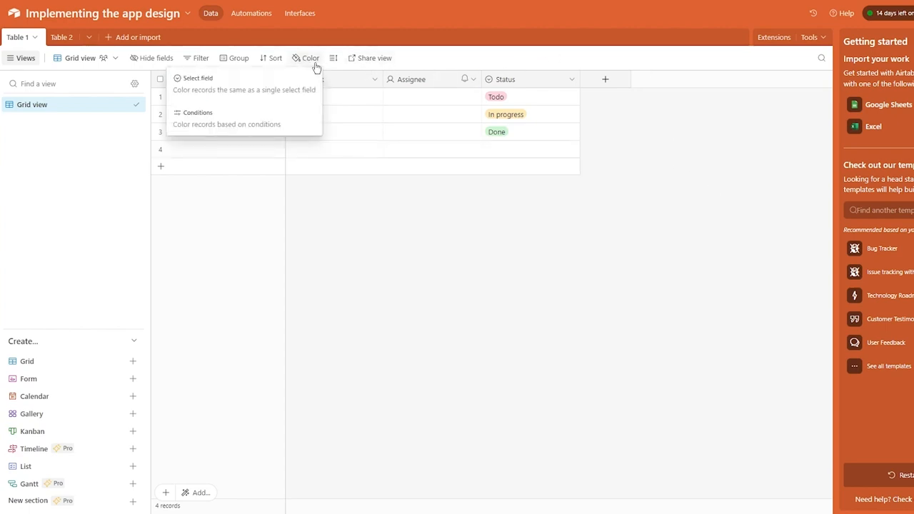
pyautogui.click(237, 78)
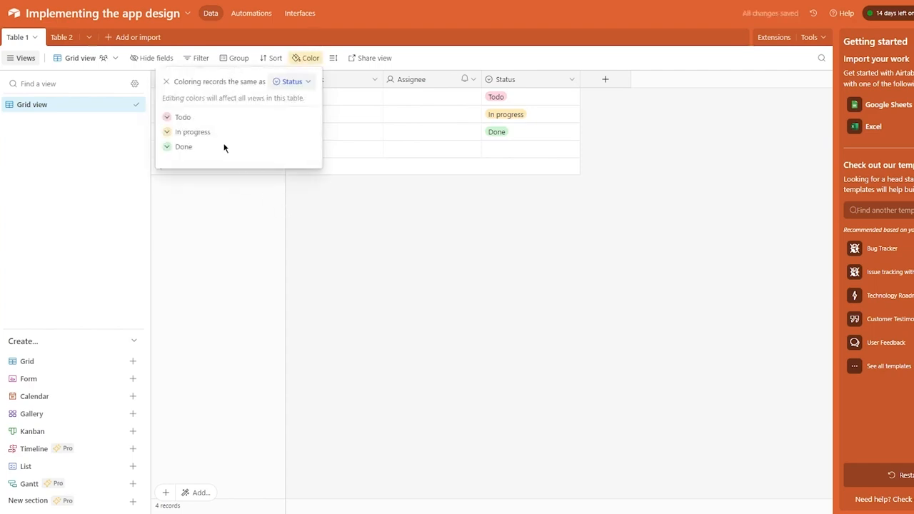
pyautogui.press('Escape')
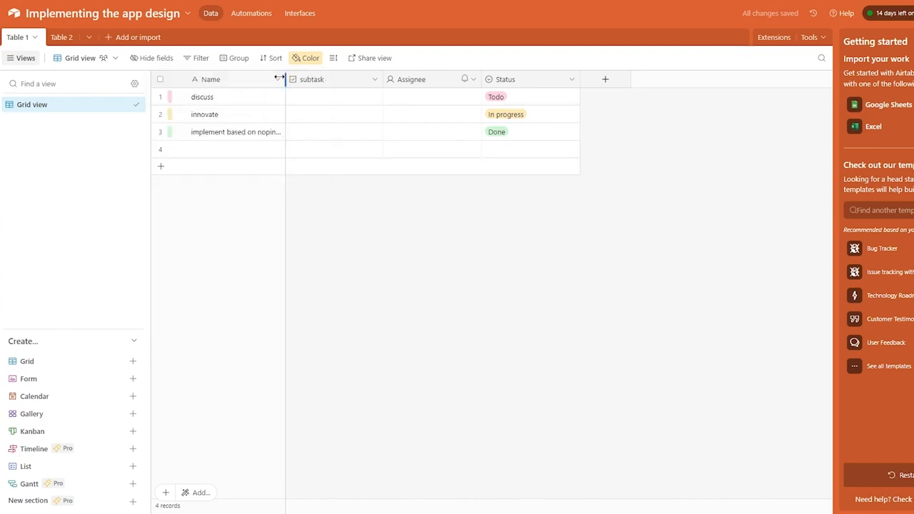
# Try grouping the records by subtask, then undo it and leave the grid ungrouped.
pyautogui.click(227, 60)
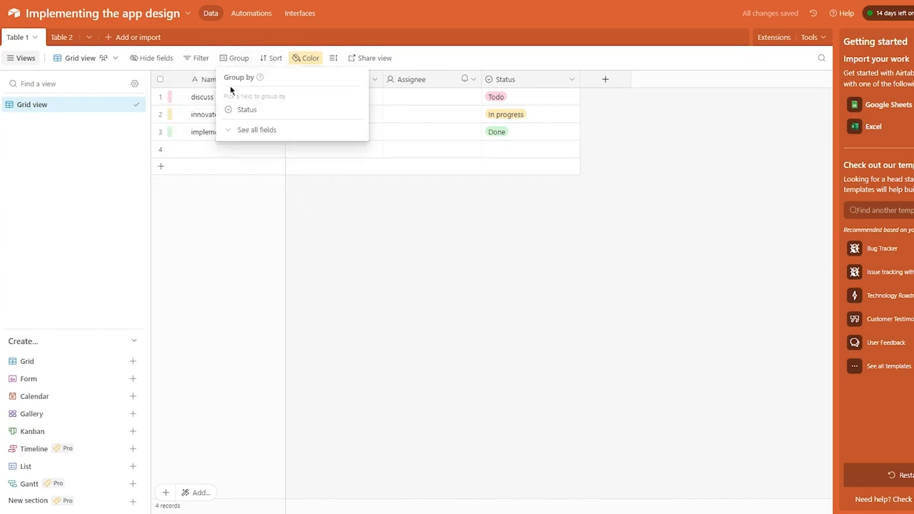
pyautogui.click(235, 131)
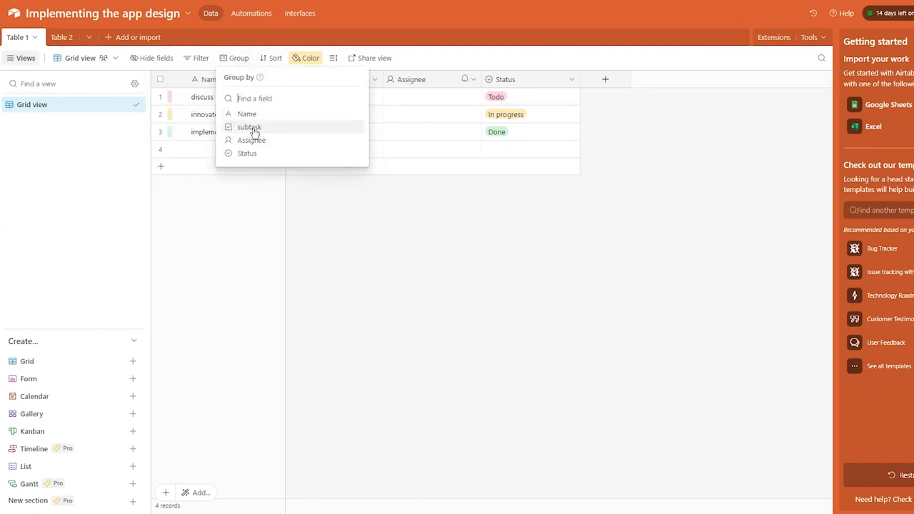
pyautogui.click(248, 127)
pyautogui.click(333, 227)
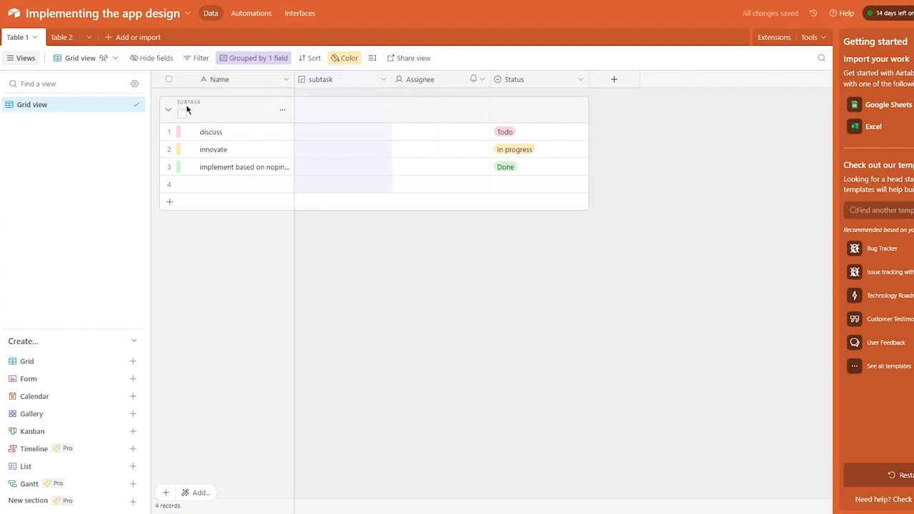
pyautogui.hotkey('ctrl', 'z')
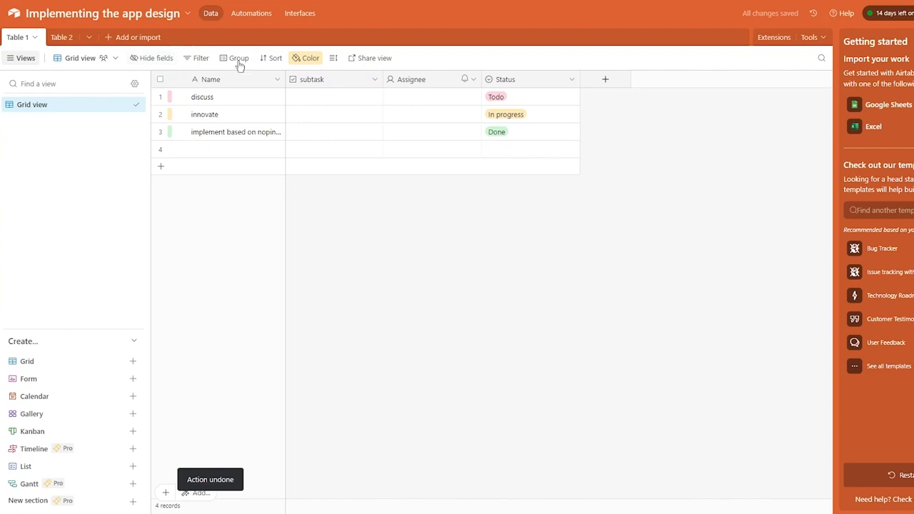
pyautogui.click(238, 59)
pyautogui.click(240, 129)
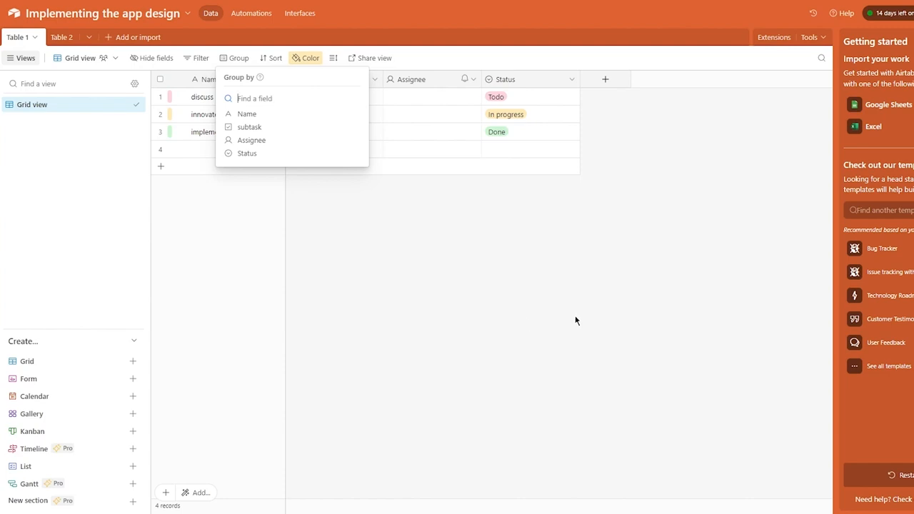
pyautogui.click(556, 276)
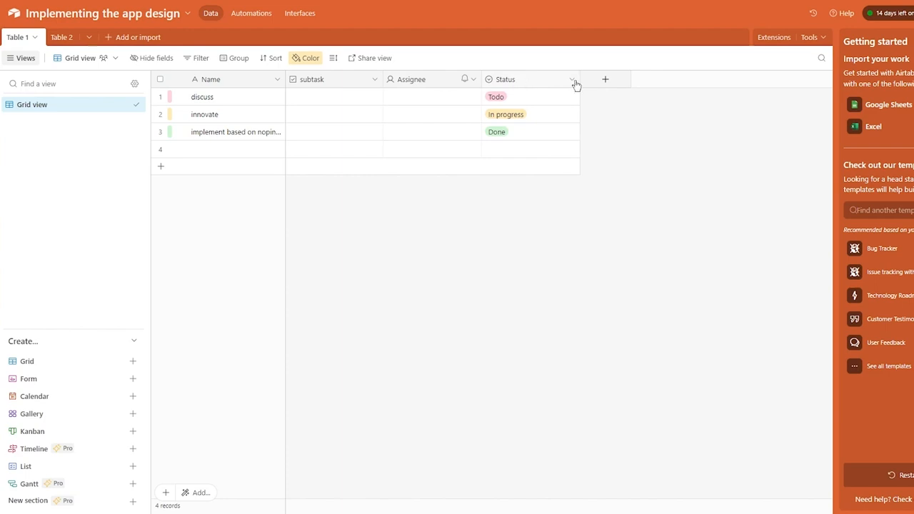
# Create a Link to another record field pointing at Table 2, skipping the lookup fields.
pyautogui.click(605, 81)
pyautogui.scroll(-3, 661, 208)
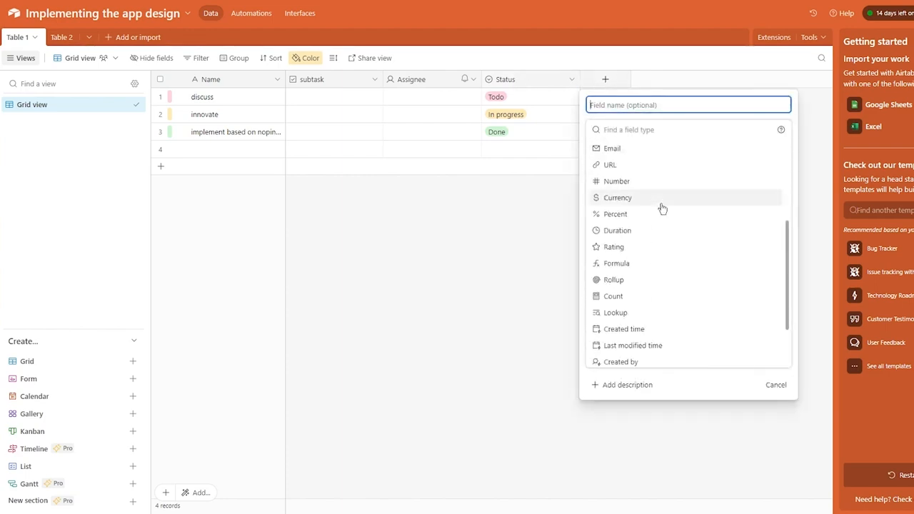
pyautogui.scroll(3, 661, 207)
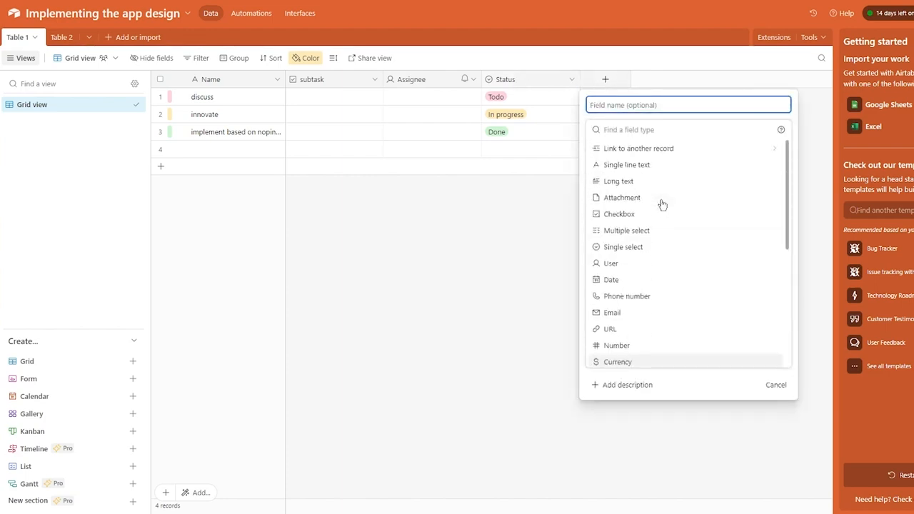
pyautogui.click(670, 151)
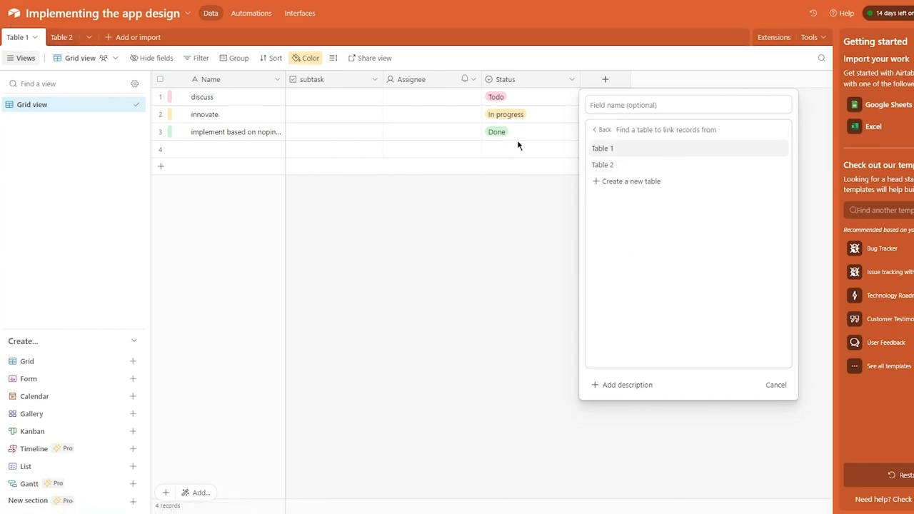
pyautogui.click(628, 169)
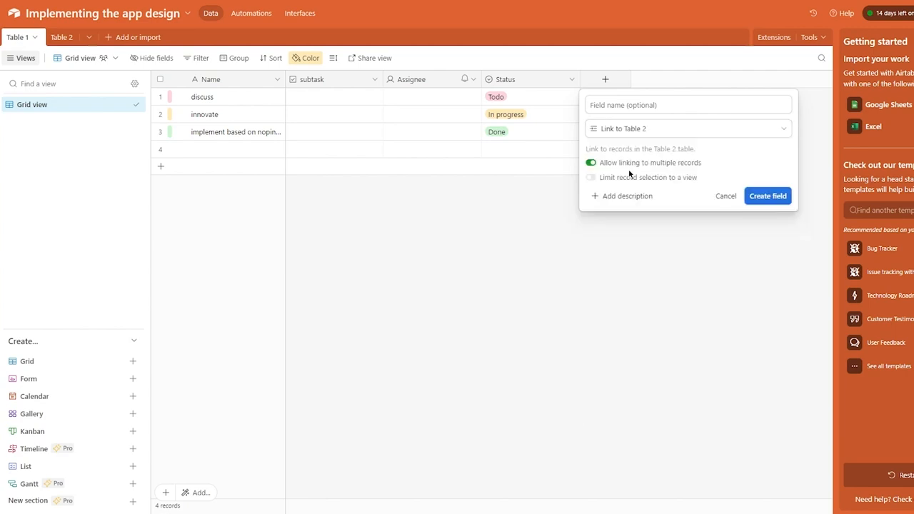
pyautogui.click(769, 197)
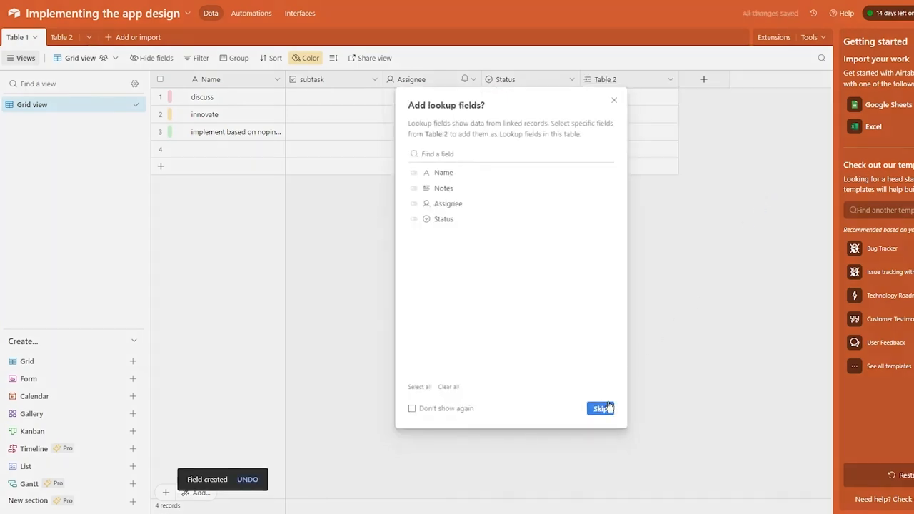
pyautogui.click(601, 409)
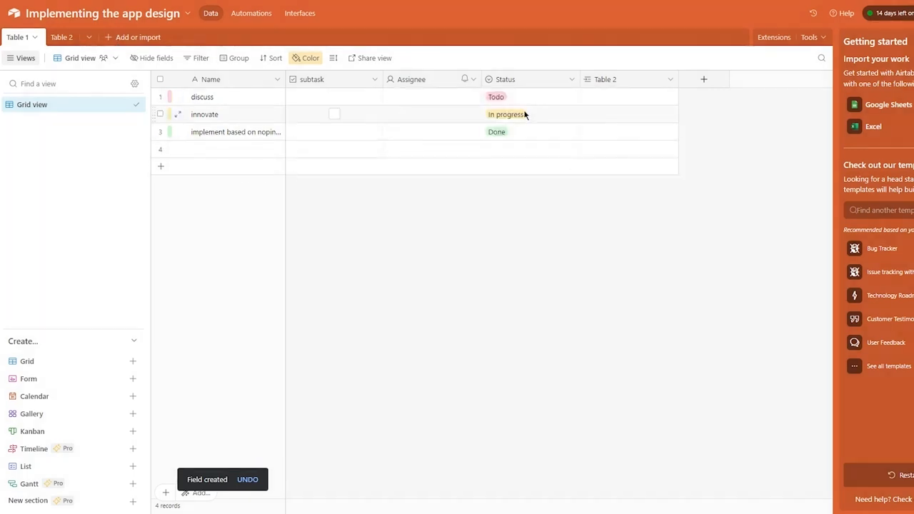
# In Table 2, enter the names mb, h and jj in the first three records.
pyautogui.click(62, 37)
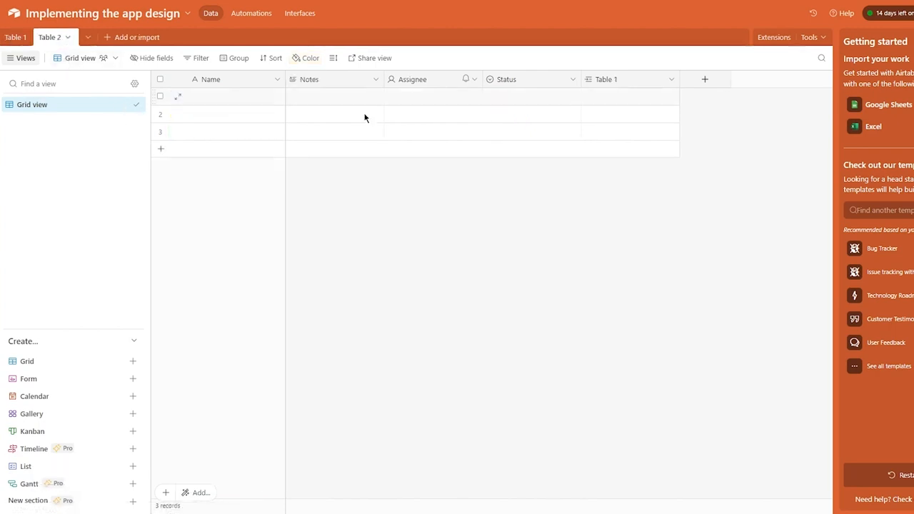
pyautogui.click(14, 37)
pyautogui.click(84, 43)
pyautogui.doubleClick(212, 96)
pyautogui.write('m')
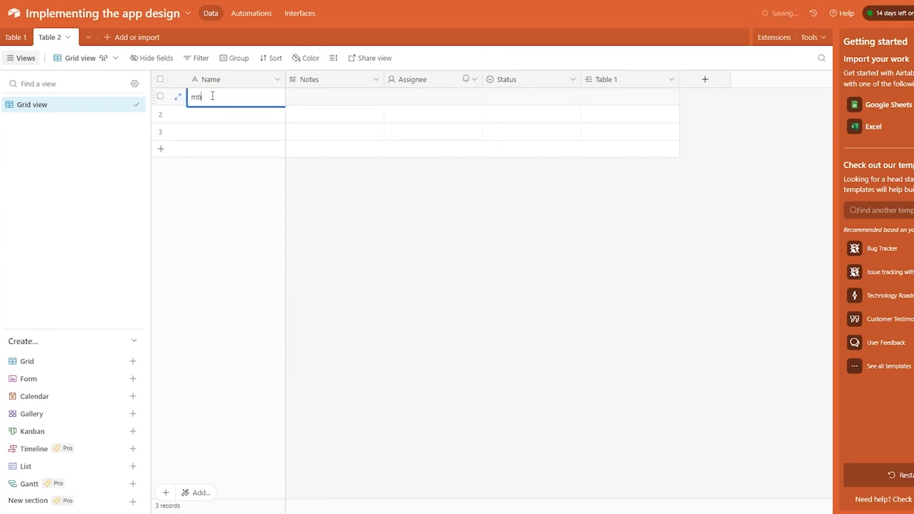
pyautogui.write('b')
pyautogui.press('Return')
pyautogui.write('h')
pyautogui.press('Return')
pyautogui.write('j')
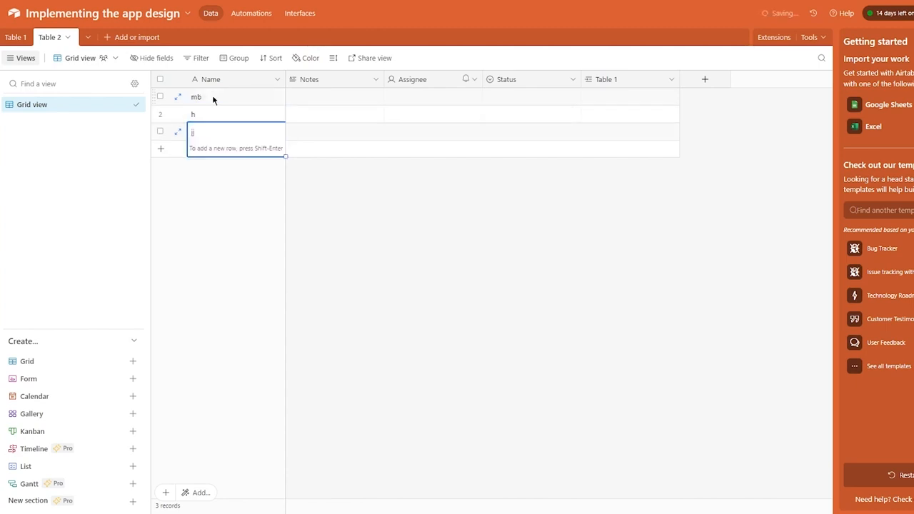
pyautogui.write('j')
pyautogui.click(260, 239)
# Undo the old Table 2 link column and create a new Table 2 link field without lookups.
pyautogui.click(16, 37)
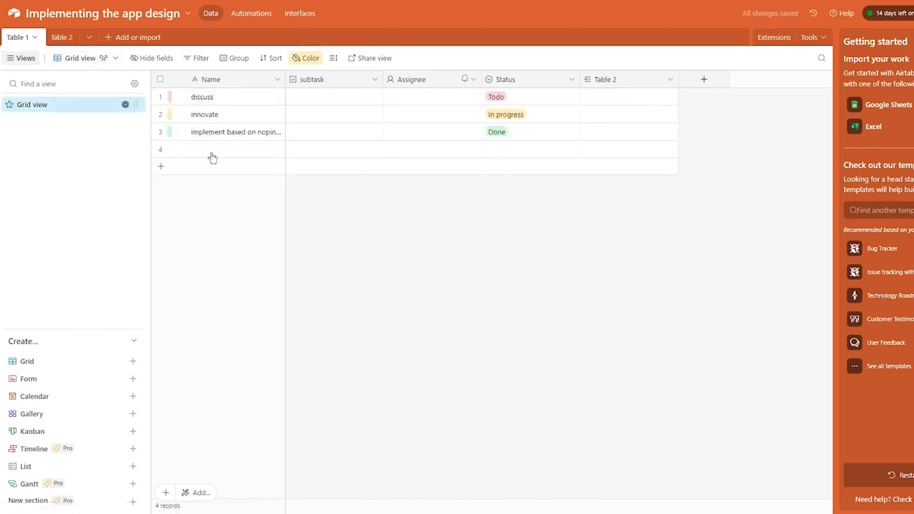
pyautogui.click(632, 81)
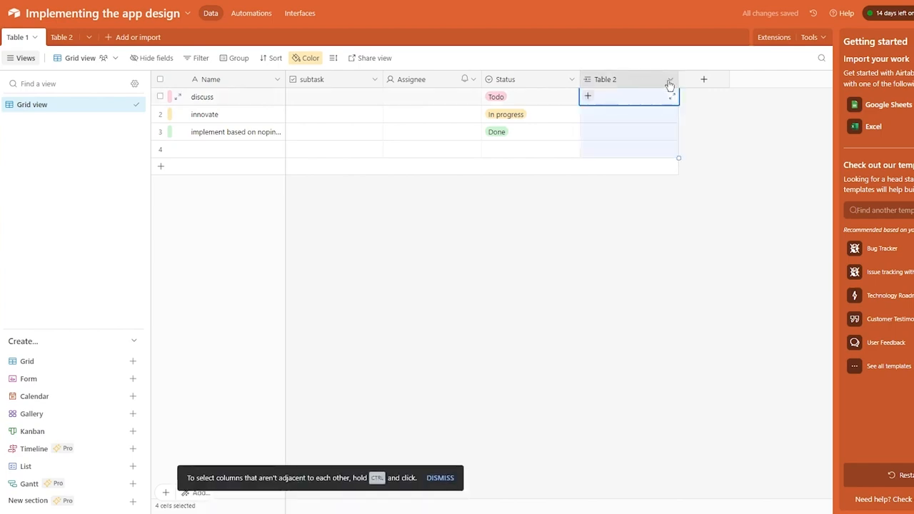
pyautogui.hotkey('ctrl', 'z')
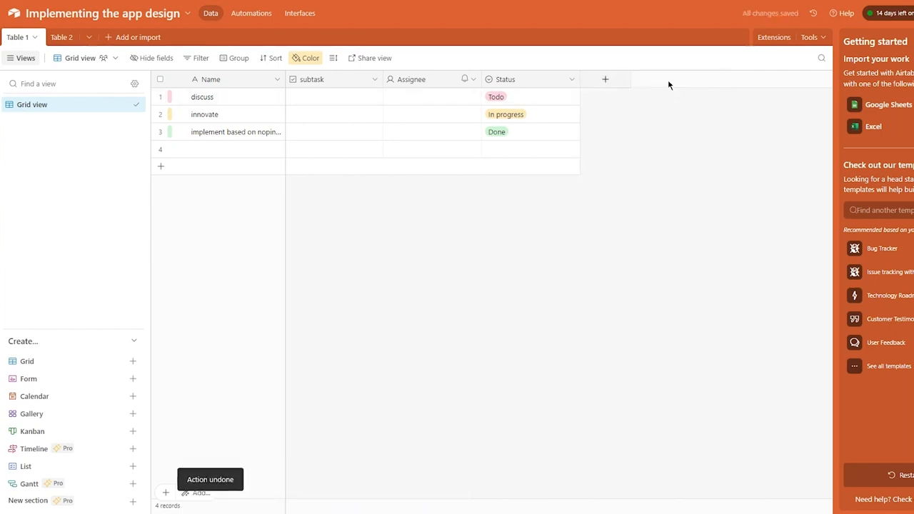
pyautogui.click(621, 79)
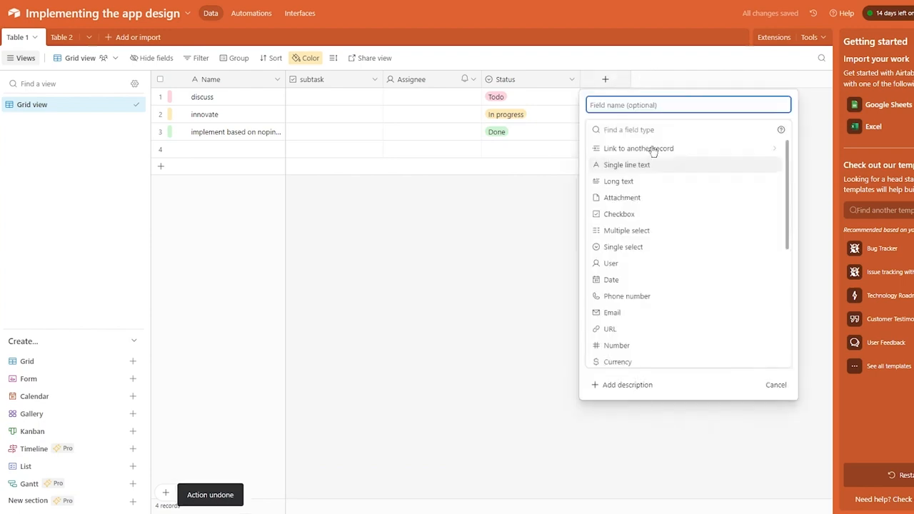
pyautogui.click(633, 165)
pyautogui.click(762, 199)
pyautogui.click(675, 311)
pyautogui.click(613, 103)
# Link discuss to mb, innovate to h and the third task to jj.
pyautogui.click(590, 98)
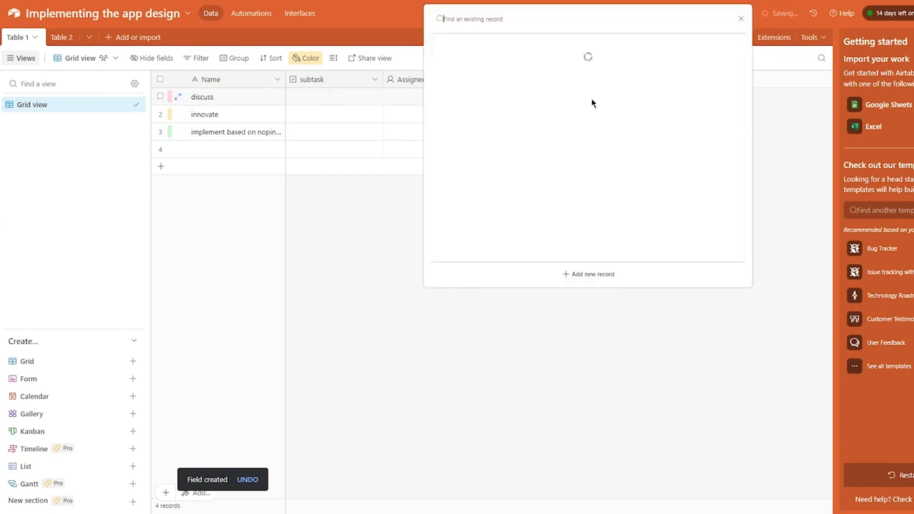
pyautogui.press('Return')
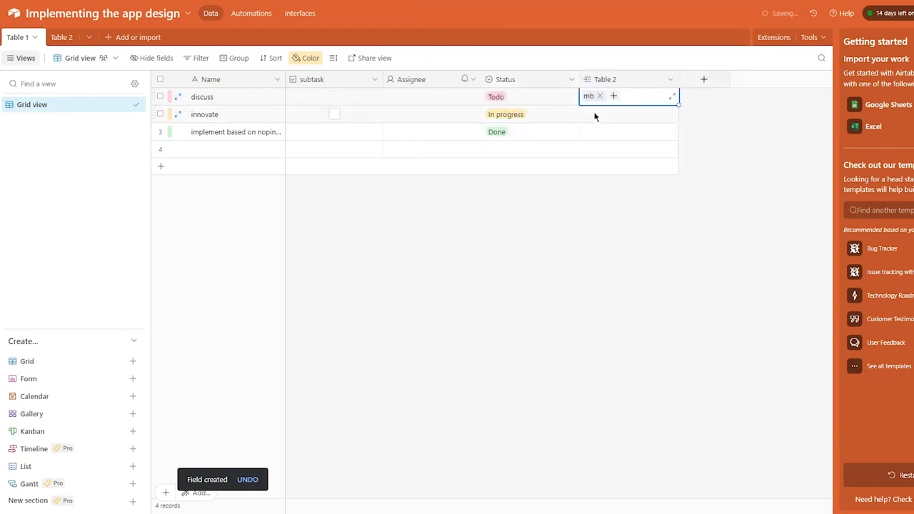
pyautogui.click(586, 116)
pyautogui.click(587, 114)
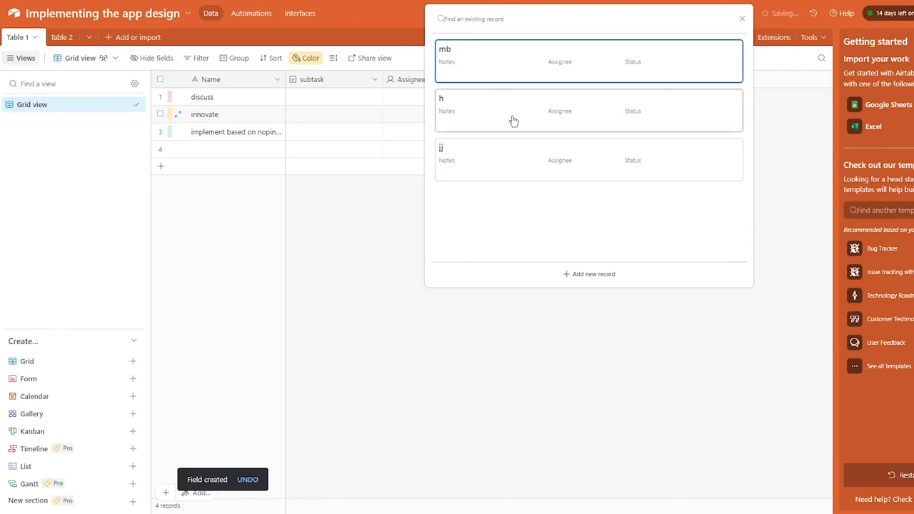
pyautogui.click(512, 119)
pyautogui.click(585, 132)
pyautogui.click(586, 133)
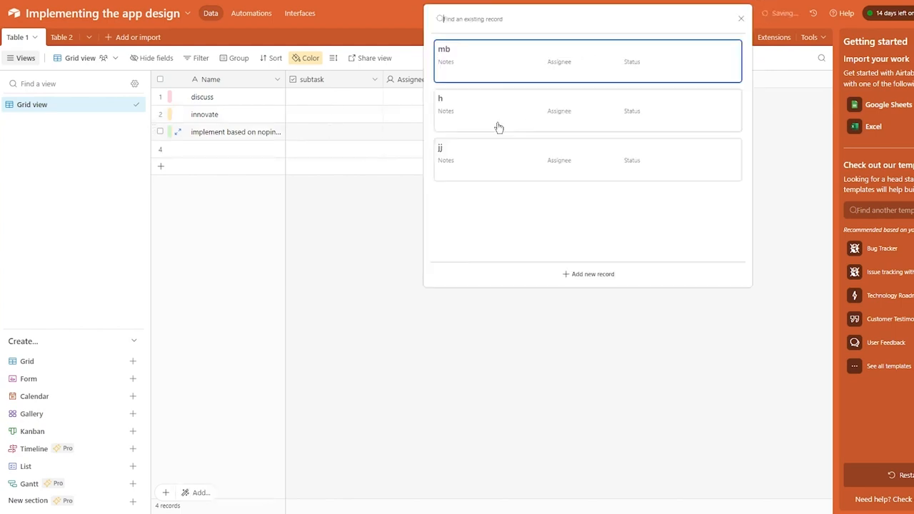
pyautogui.click(502, 148)
pyautogui.click(662, 320)
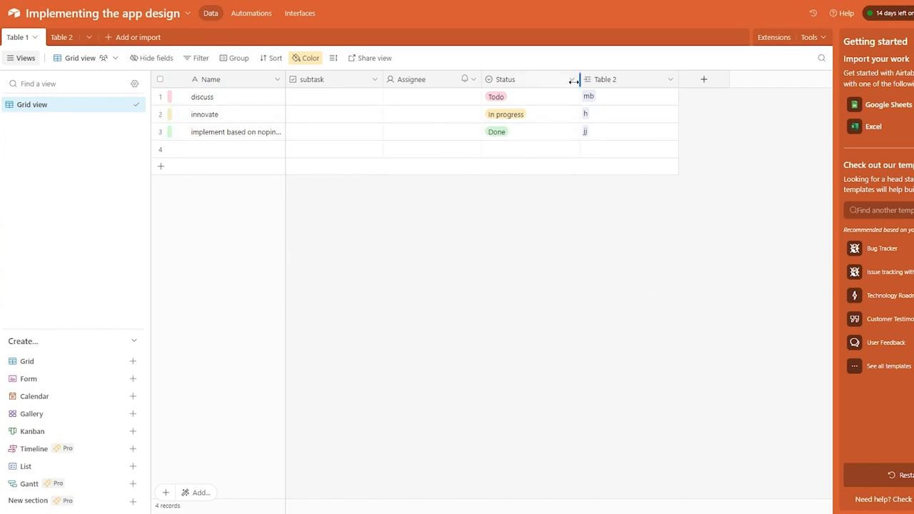
pyautogui.click(705, 80)
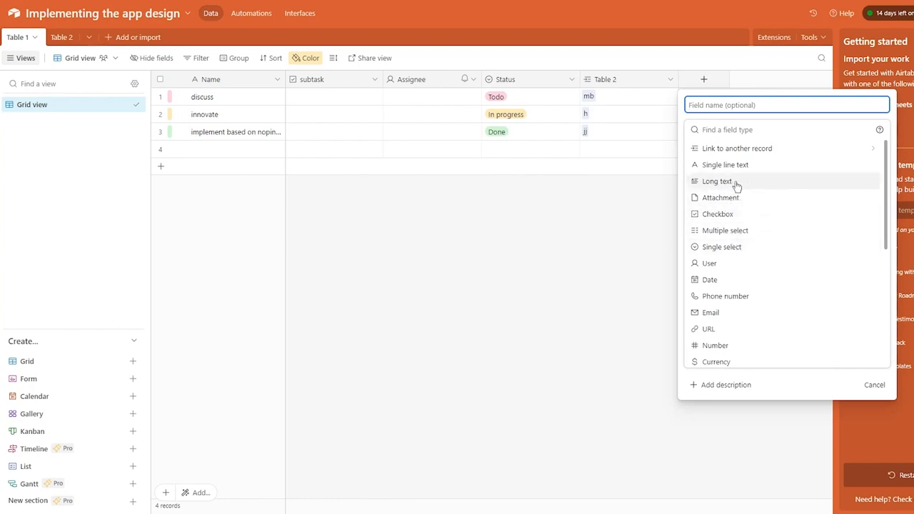
# Make the new field a Checkbox with the green thumbs-up style.
pyautogui.scroll(-3, 747, 257)
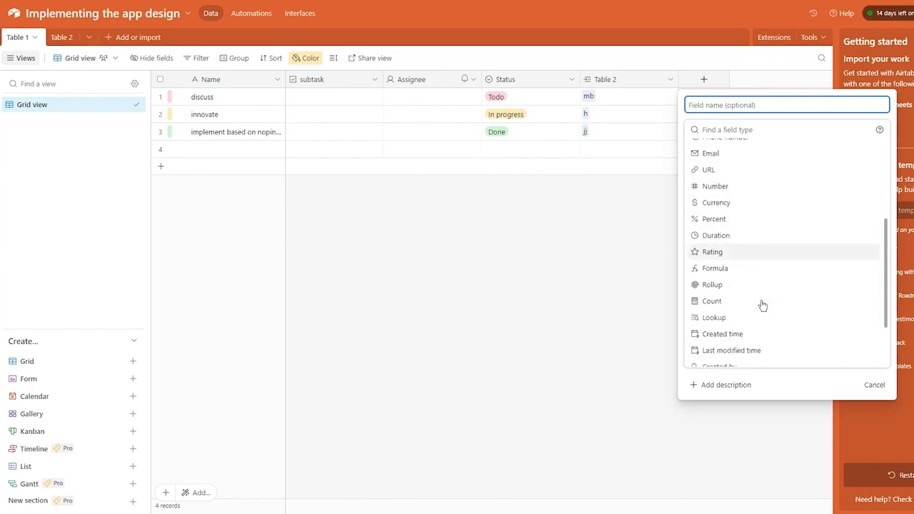
pyautogui.scroll(-2, 747, 289)
pyautogui.scroll(1, 758, 300)
pyautogui.scroll(5, 755, 207)
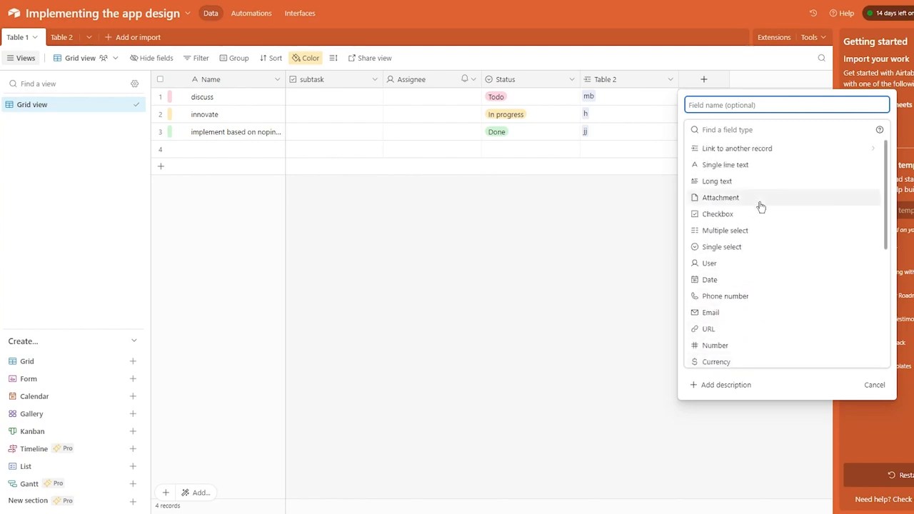
pyautogui.click(725, 198)
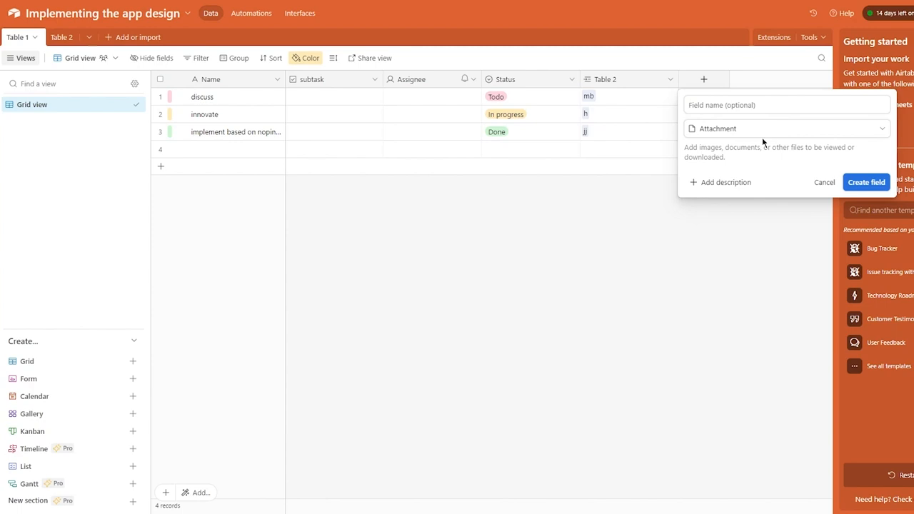
pyautogui.click(741, 127)
pyautogui.click(743, 211)
pyautogui.click(753, 106)
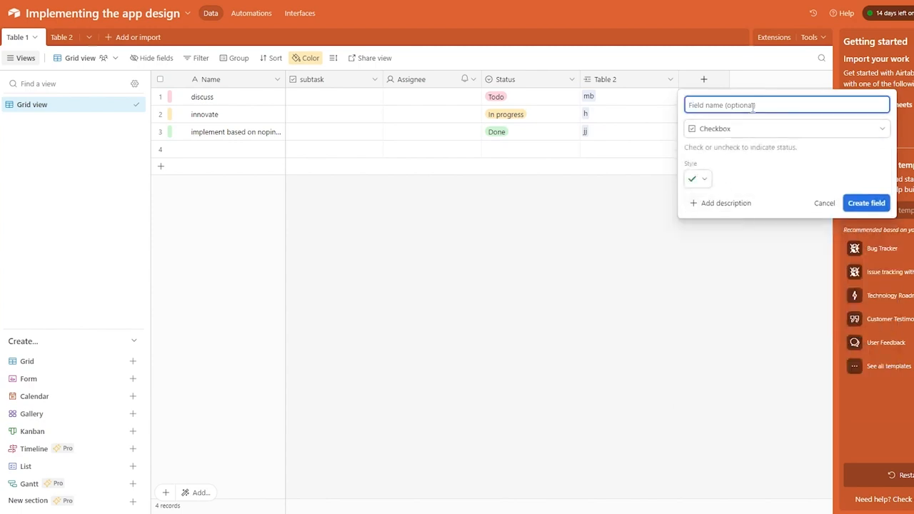
pyautogui.click(705, 179)
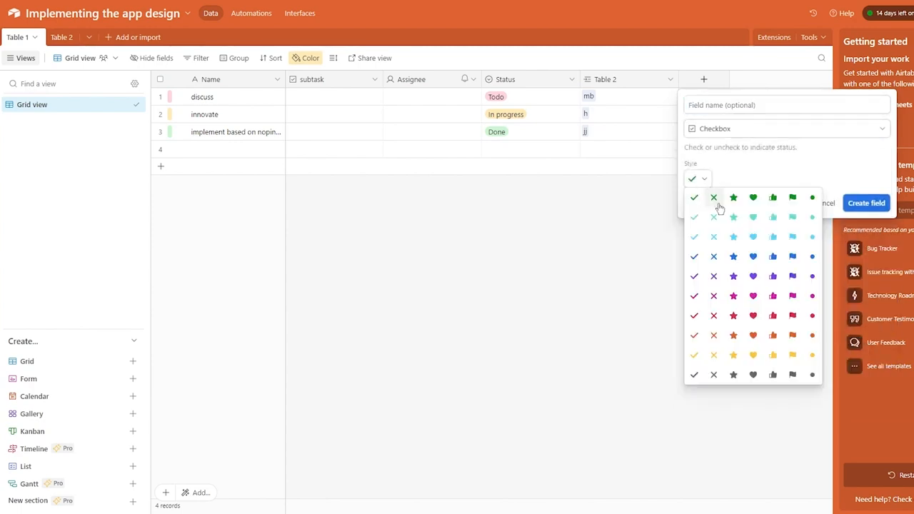
pyautogui.click(773, 198)
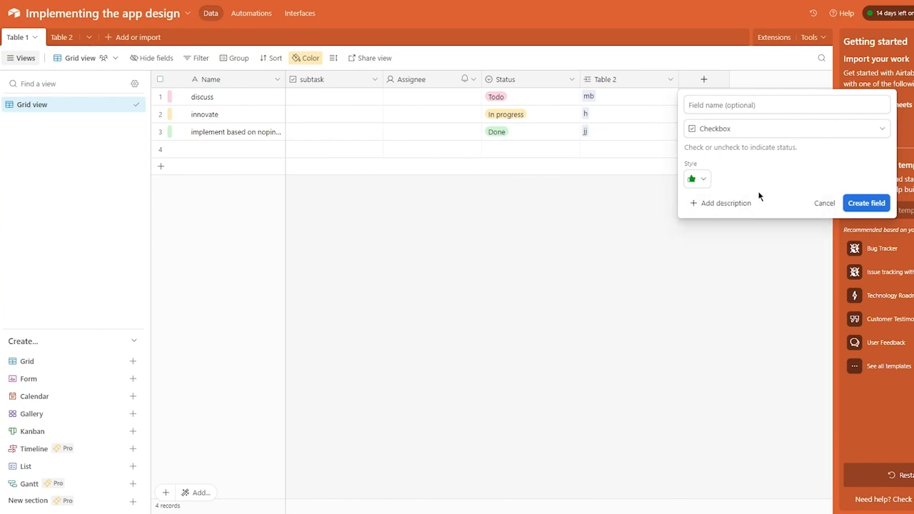
# Give the checkbox field the description and name 'approval' and create it.
pyautogui.click(713, 204)
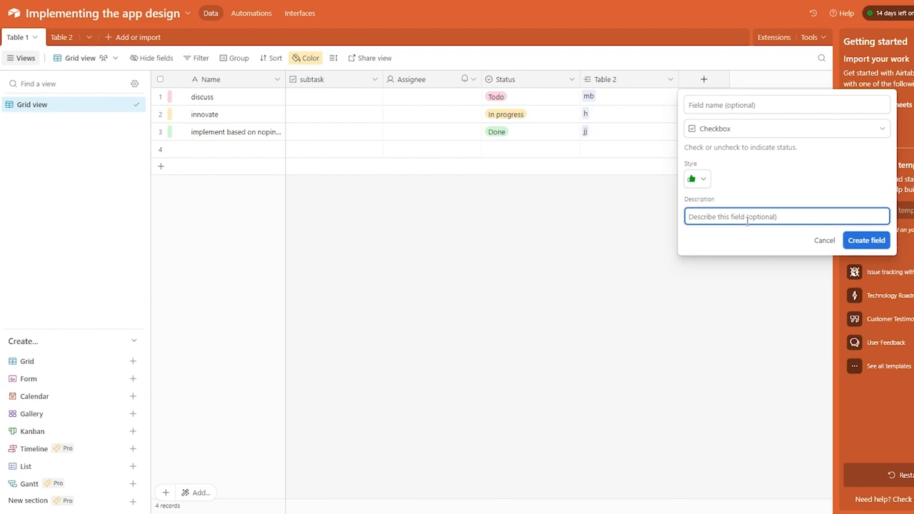
pyautogui.write('approvaol')
pyautogui.press('BackSpace')
pyautogui.click(693, 106)
pyautogui.write('al')
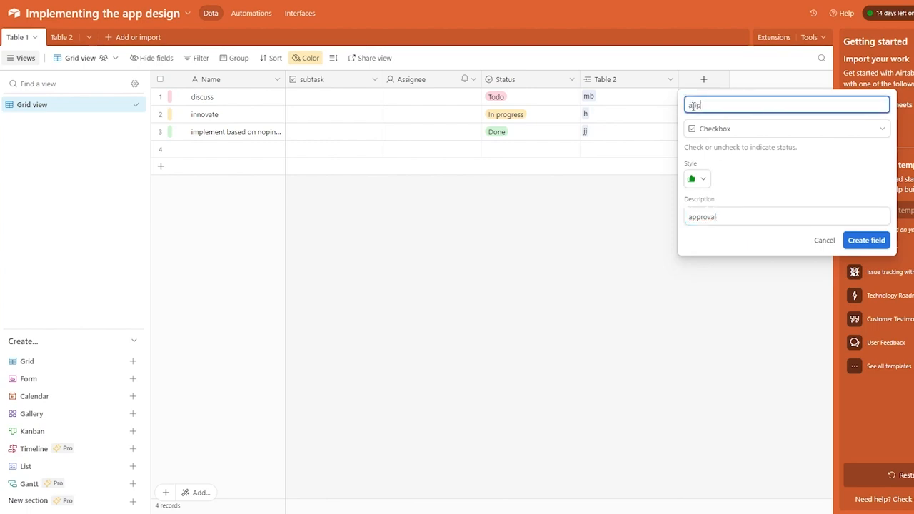
pyautogui.write('pproval')
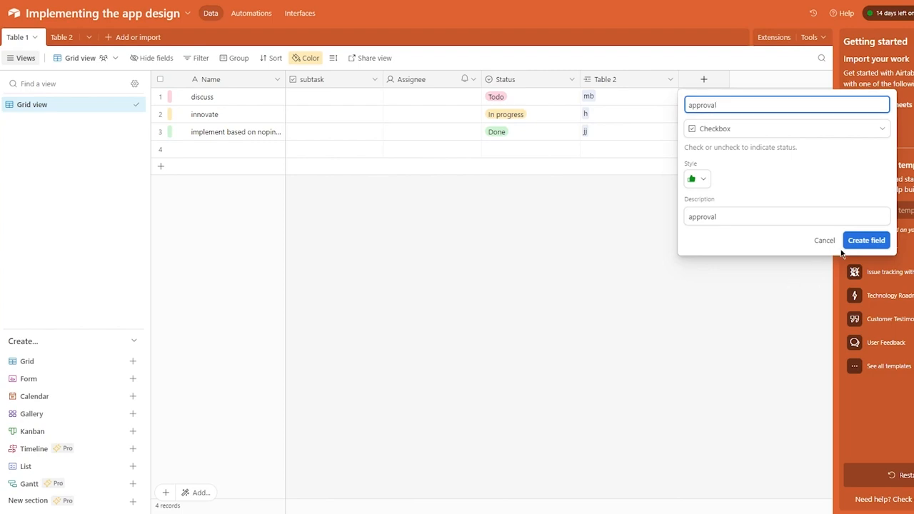
pyautogui.click(861, 247)
# Tick approval for the first three records.
pyautogui.click(728, 97)
pyautogui.click(728, 114)
pyautogui.click(729, 137)
pyautogui.click(728, 133)
pyautogui.click(727, 224)
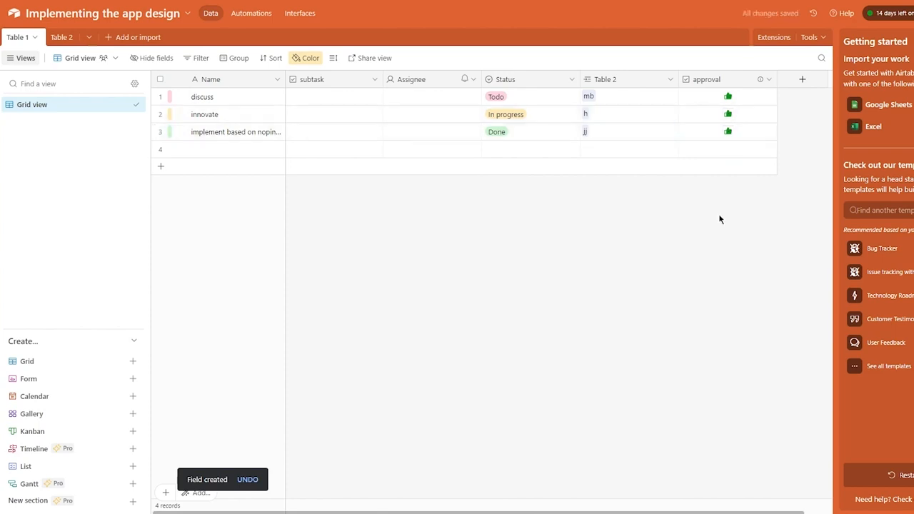
# Tick subtask for all records and approval for the fourth record.
pyautogui.click(339, 101)
pyautogui.click(336, 98)
pyautogui.click(338, 118)
pyautogui.click(335, 115)
pyautogui.click(334, 132)
pyautogui.click(336, 149)
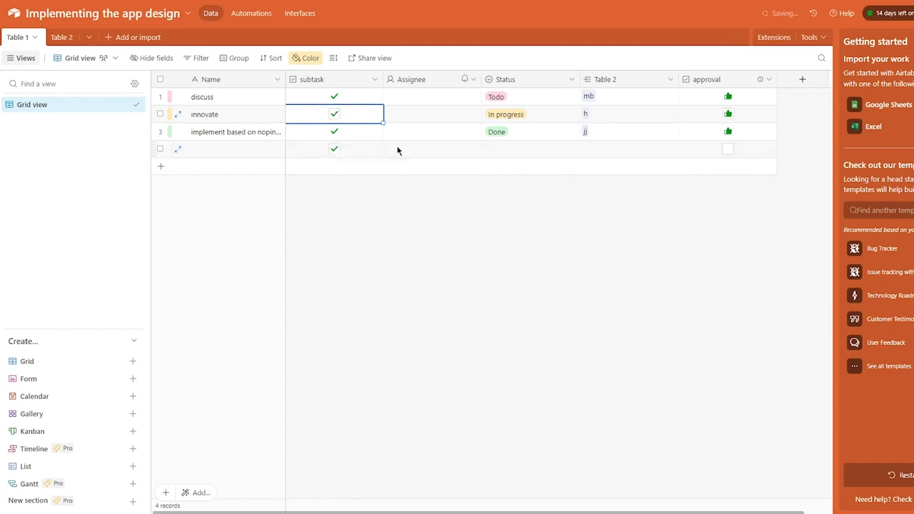
pyautogui.click(728, 150)
pyautogui.click(731, 176)
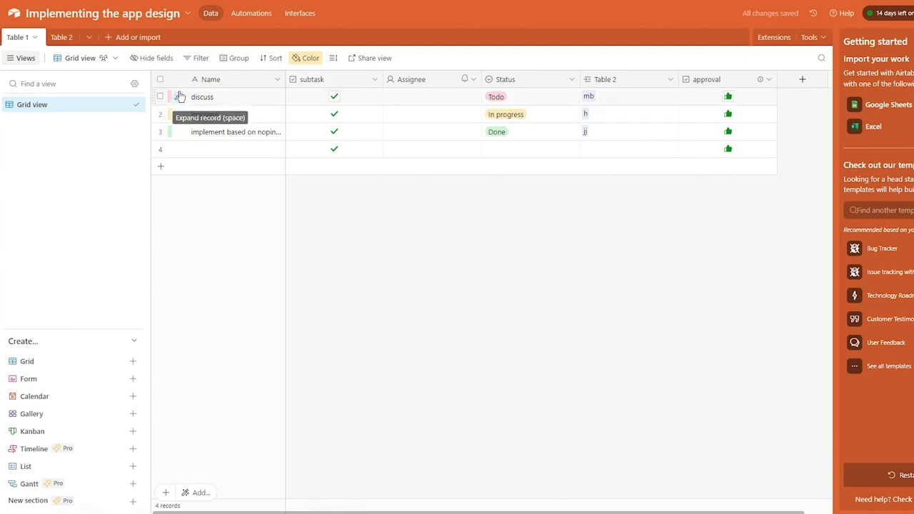
# Recolour Status choices: Todo dark purple, In progress medium blue, Done dark grey.
pyautogui.click(309, 58)
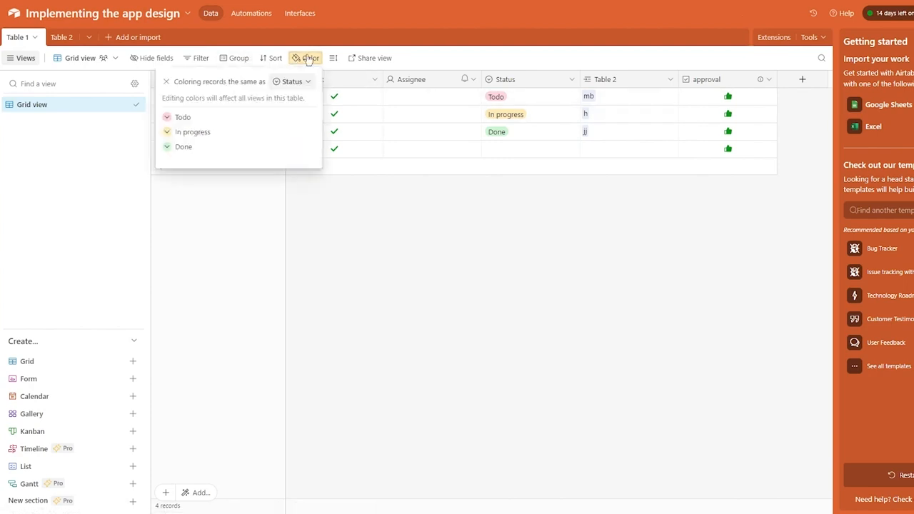
pyautogui.click(167, 117)
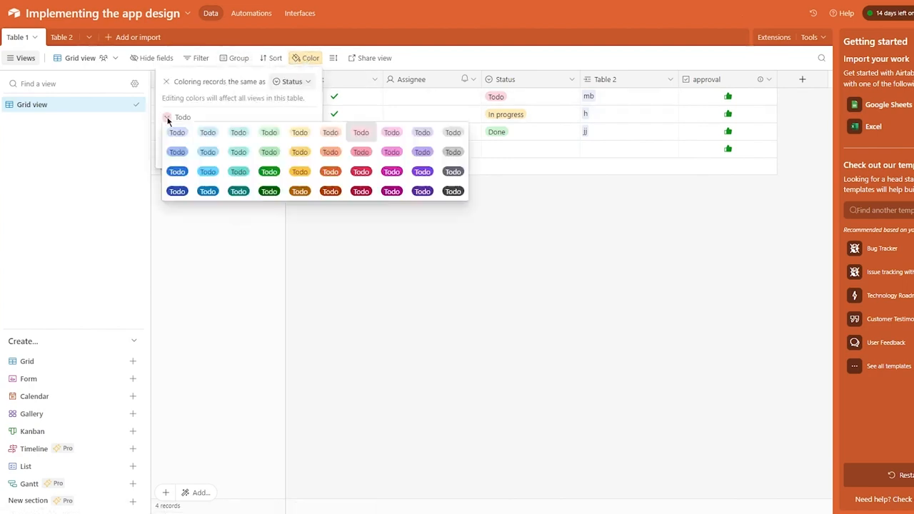
pyautogui.click(422, 192)
pyautogui.click(375, 222)
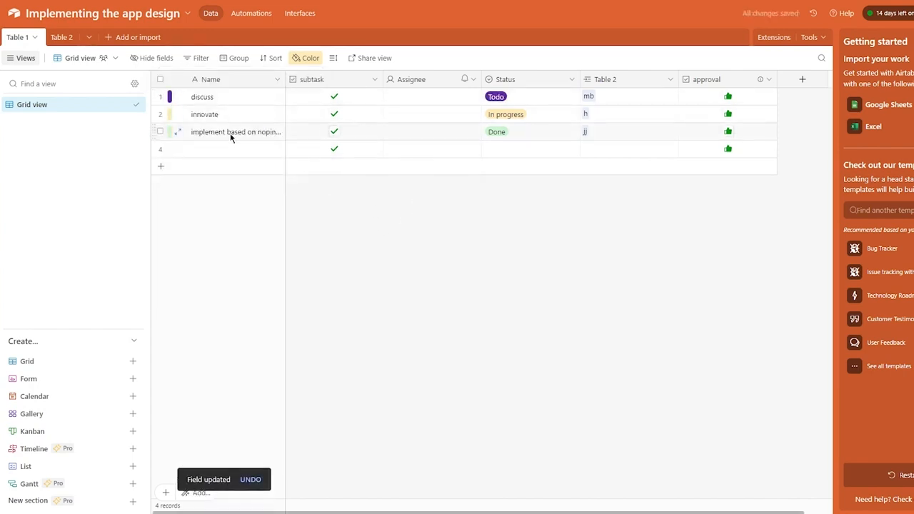
pyautogui.click(301, 63)
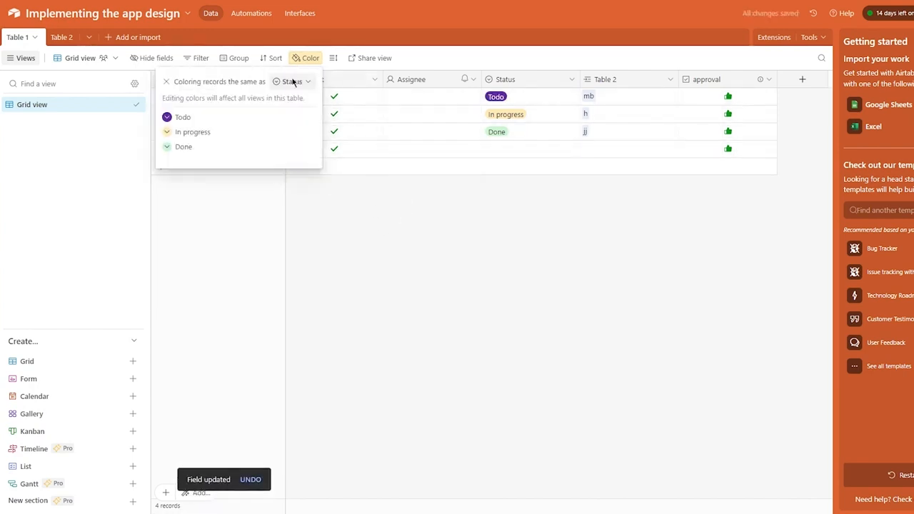
pyautogui.click(166, 132)
pyautogui.click(207, 186)
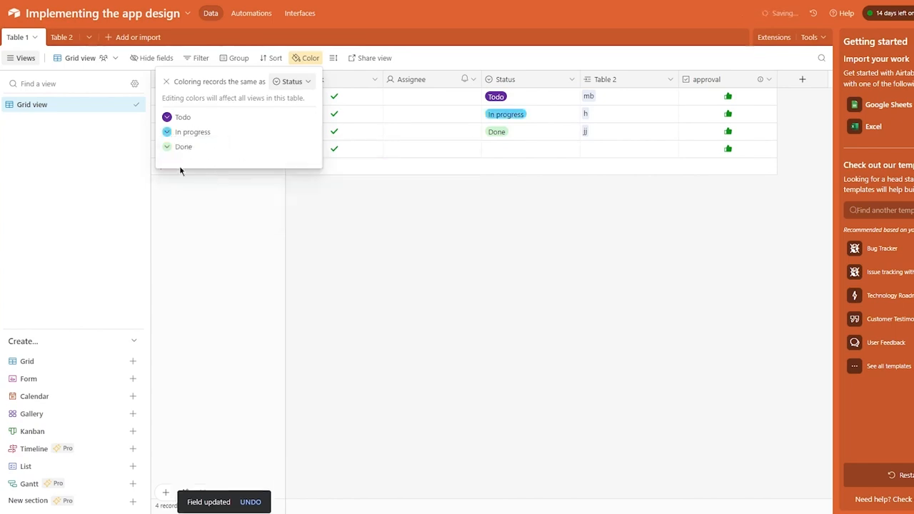
pyautogui.click(167, 146)
pyautogui.click(453, 221)
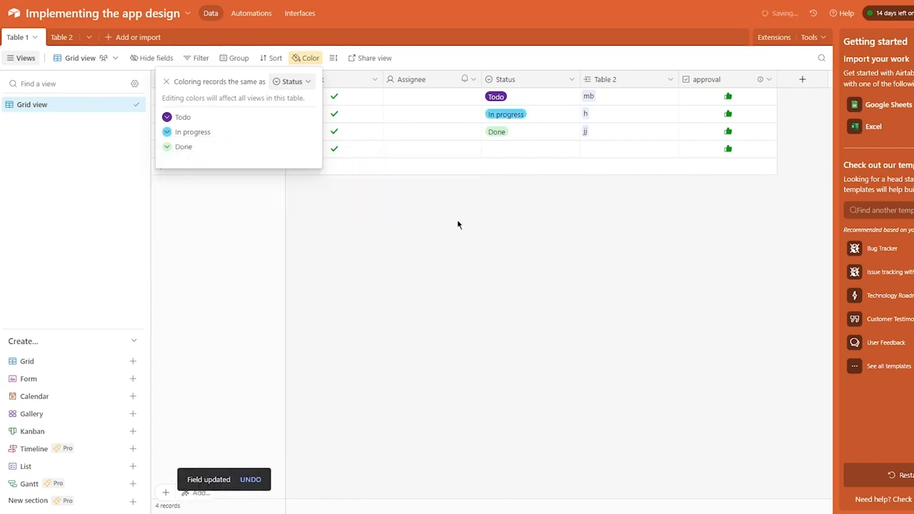
pyautogui.click(461, 250)
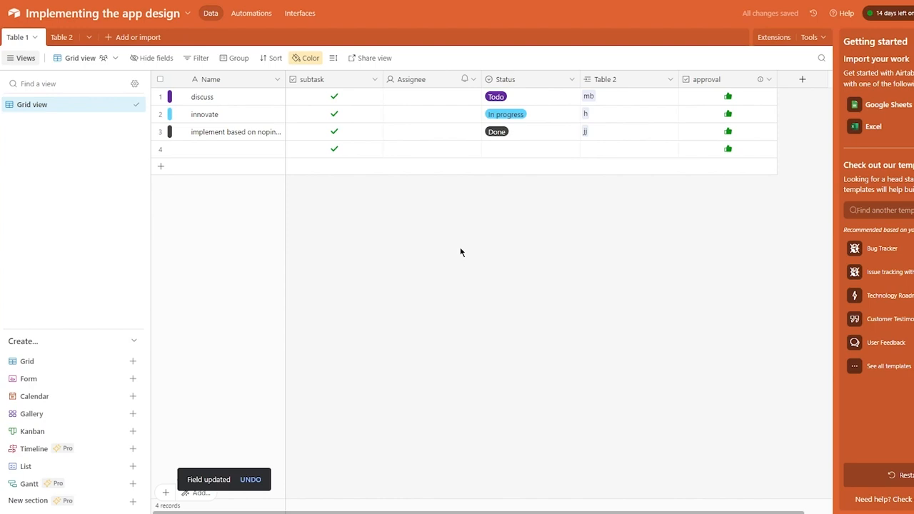
# Add a User-type Collaborator field and assign a collaborator to the discuss record.
pyautogui.click(803, 80)
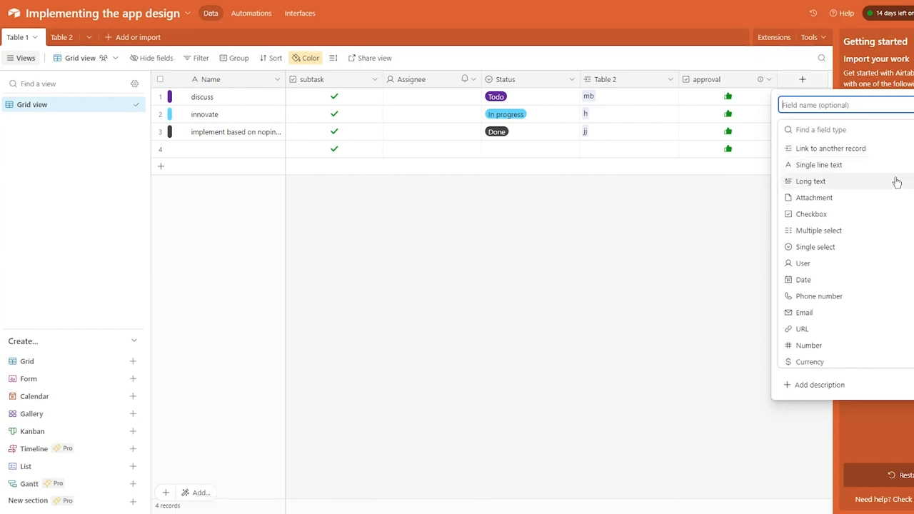
pyautogui.click(856, 263)
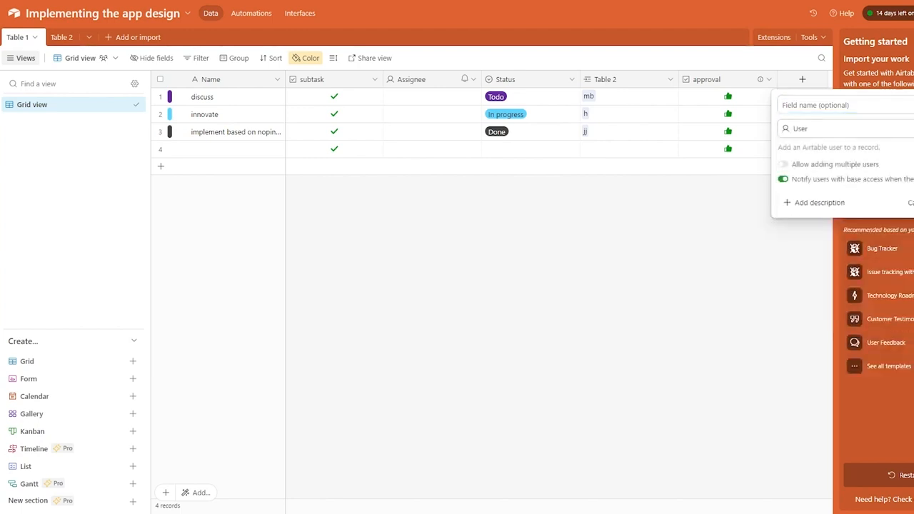
pyautogui.press('Return')
pyautogui.click(767, 94)
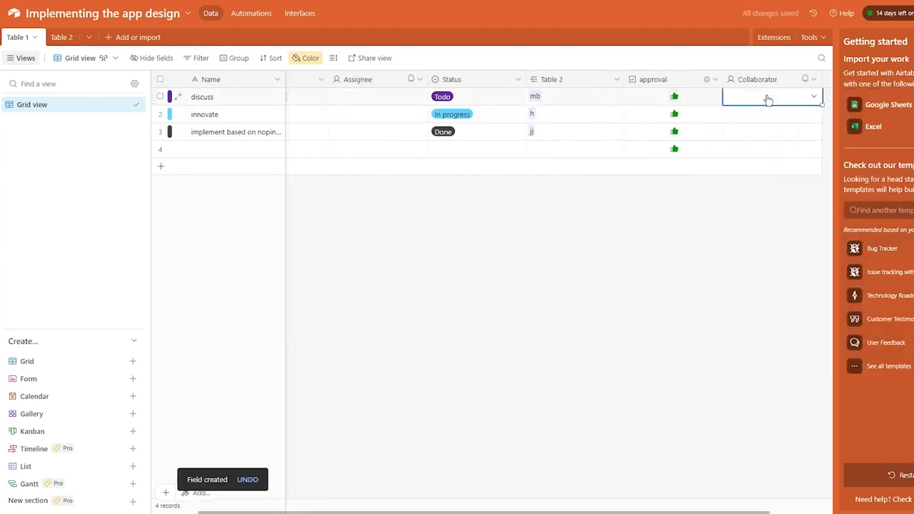
pyautogui.click(766, 94)
pyautogui.click(761, 165)
pyautogui.click(513, 177)
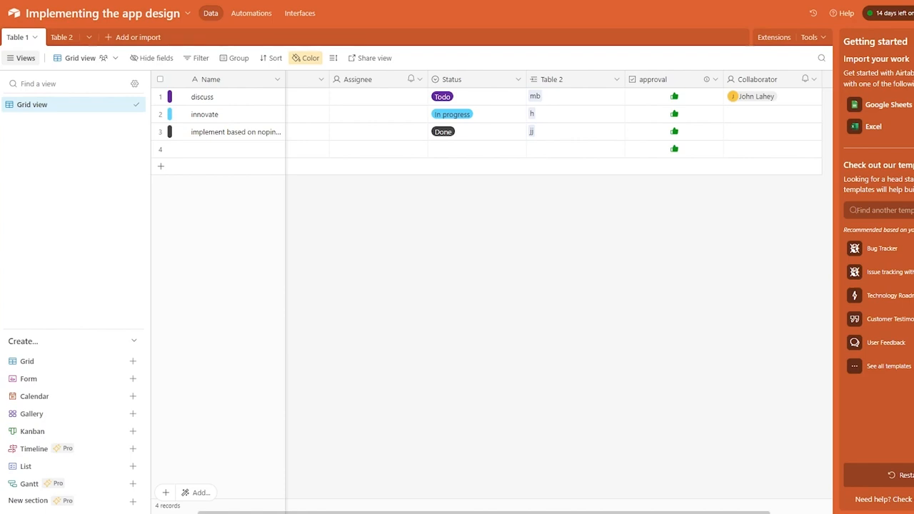
# Sort the records by Name A→Z, then remove the sort.
pyautogui.click(274, 58)
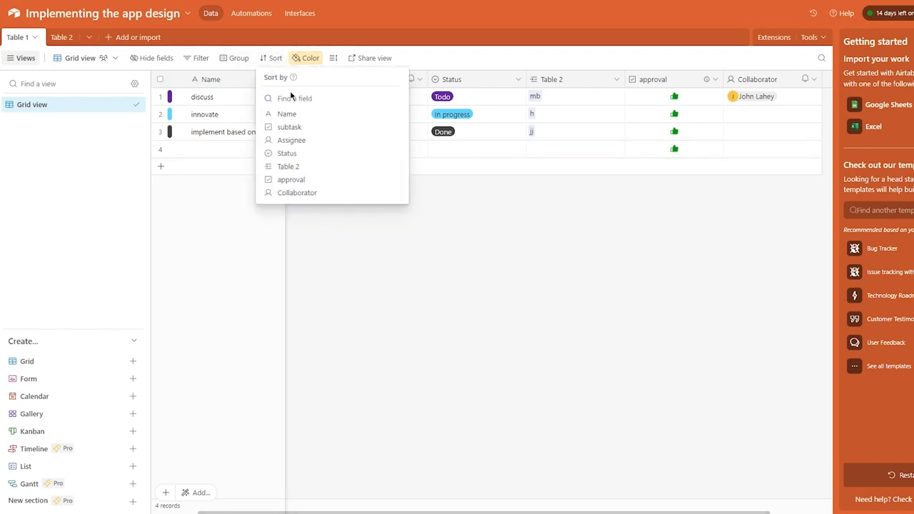
pyautogui.click(313, 114)
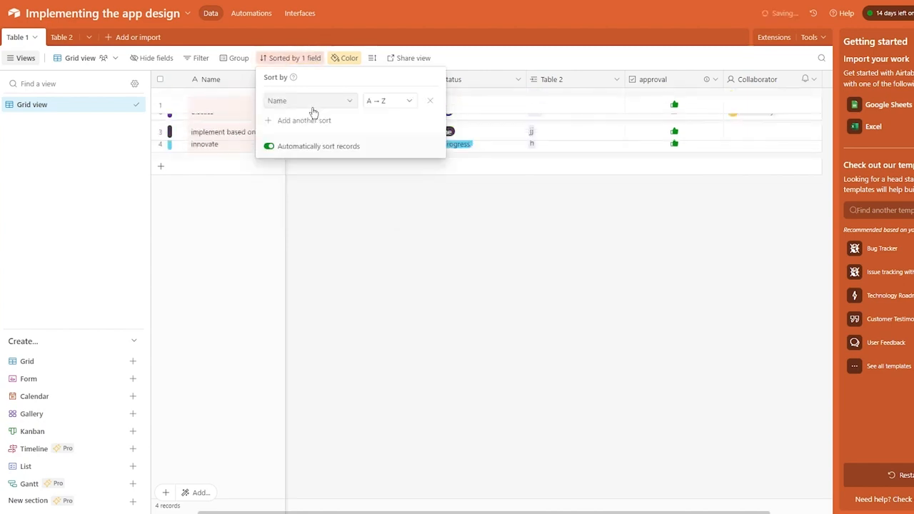
pyautogui.click(327, 186)
pyautogui.click(294, 57)
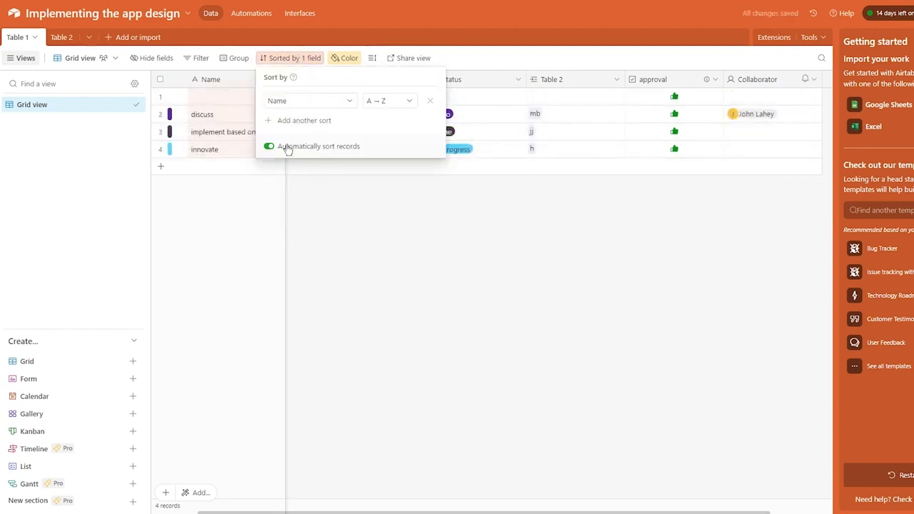
pyautogui.click(431, 100)
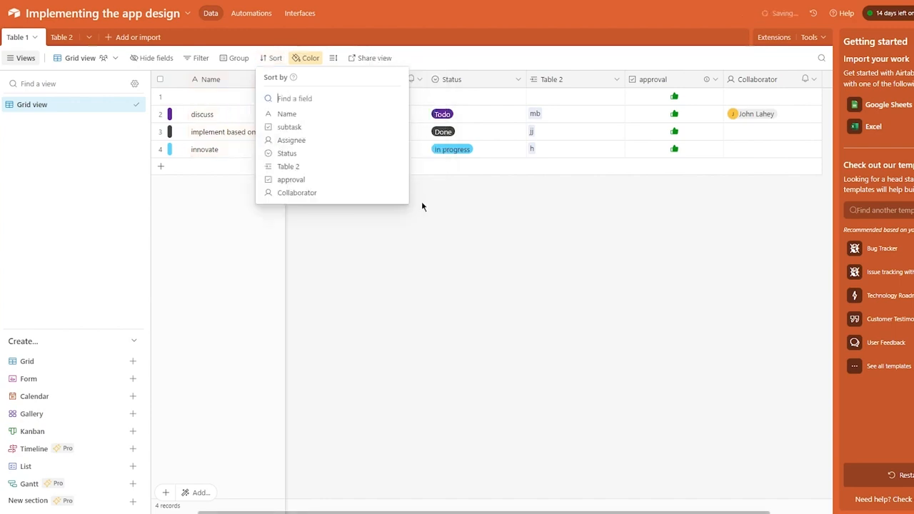
pyautogui.click(382, 214)
# Check the filter options without applying a filter and scroll the grid right.
pyautogui.click(205, 64)
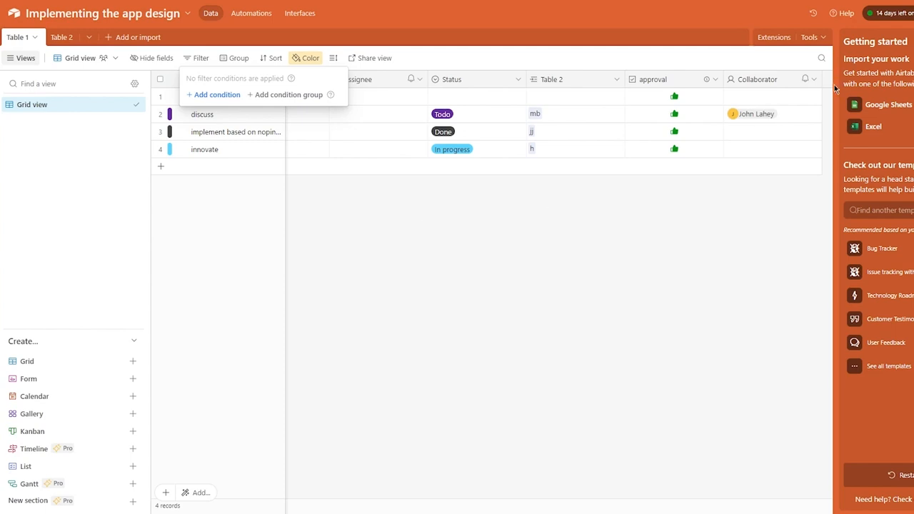
pyautogui.click(786, 239)
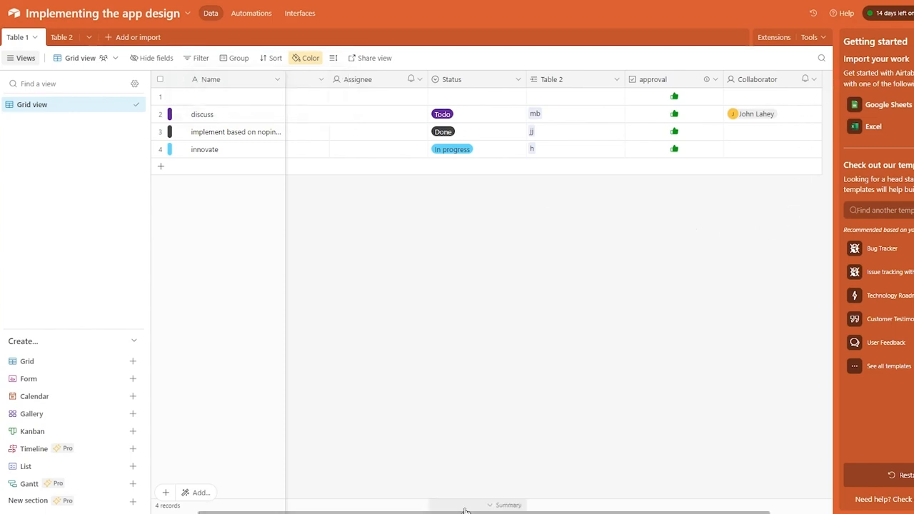
pyautogui.moveTo(432, 512); pyautogui.dragTo(570, 468)
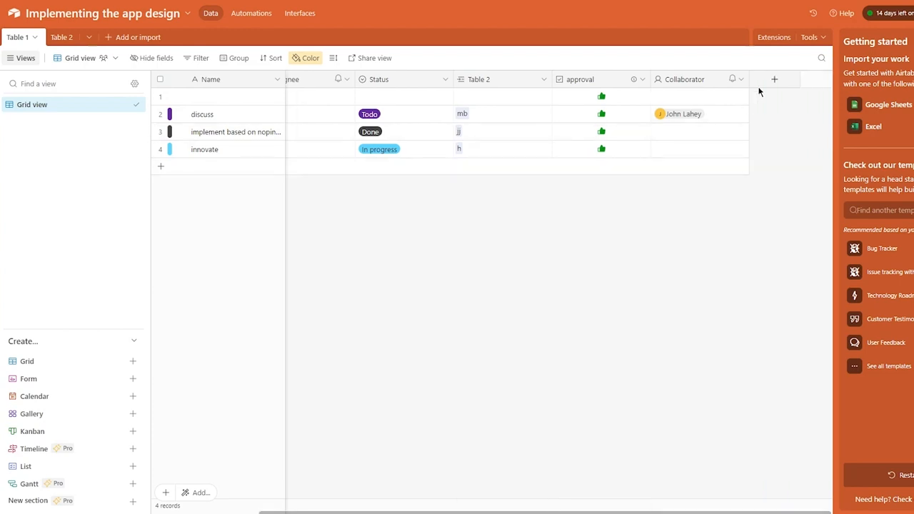
# Create a new Date field in Table 1.
pyautogui.click(774, 79)
pyautogui.click(825, 104)
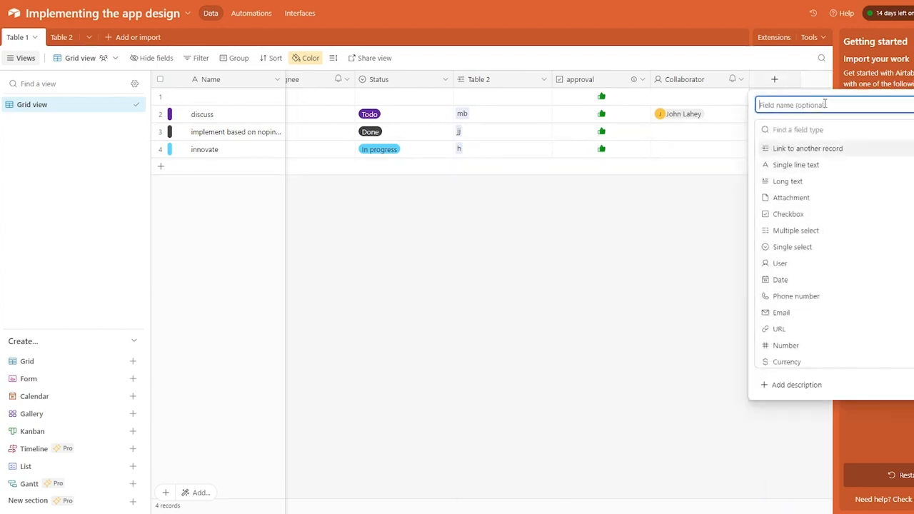
pyautogui.click(818, 279)
pyautogui.click(909, 239)
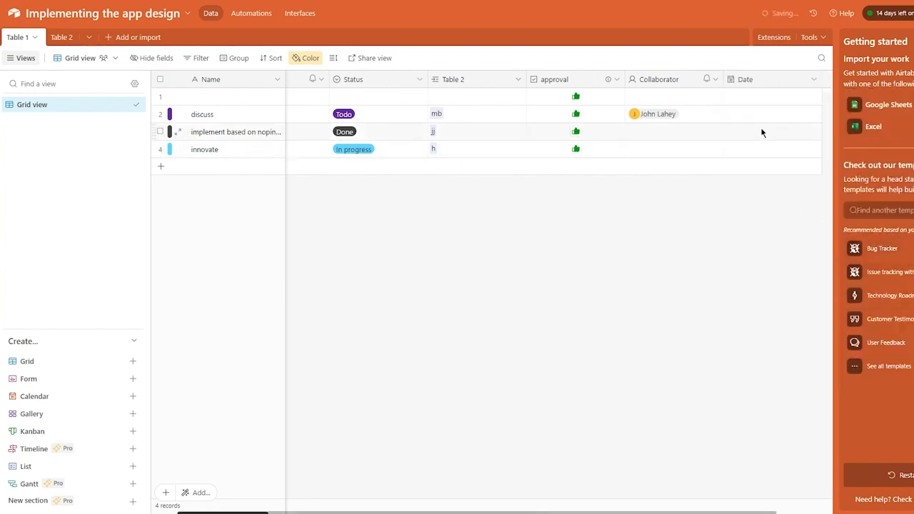
# Fill the Date column with 4/12/2023, 4/24/2023, 4/29/2023 and 5/10/2023.
pyautogui.click(757, 112)
pyautogui.doubleClick(743, 91)
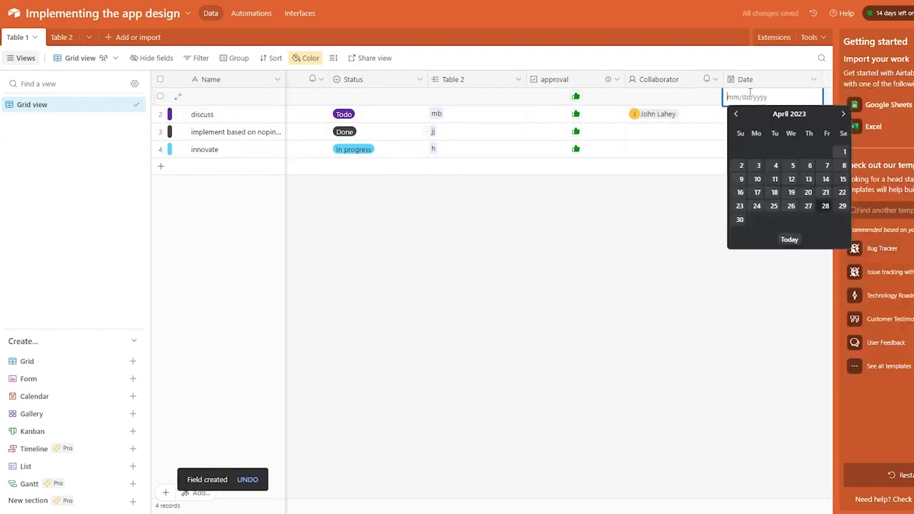
pyautogui.click(798, 172)
pyautogui.doubleClick(764, 120)
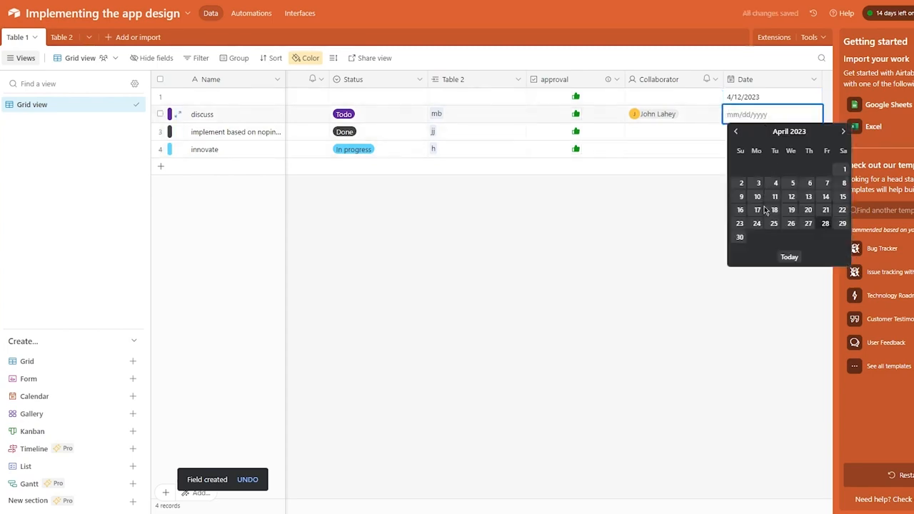
pyautogui.click(756, 224)
pyautogui.click(748, 131)
pyautogui.click(747, 130)
pyautogui.click(843, 242)
pyautogui.click(747, 149)
pyautogui.click(747, 150)
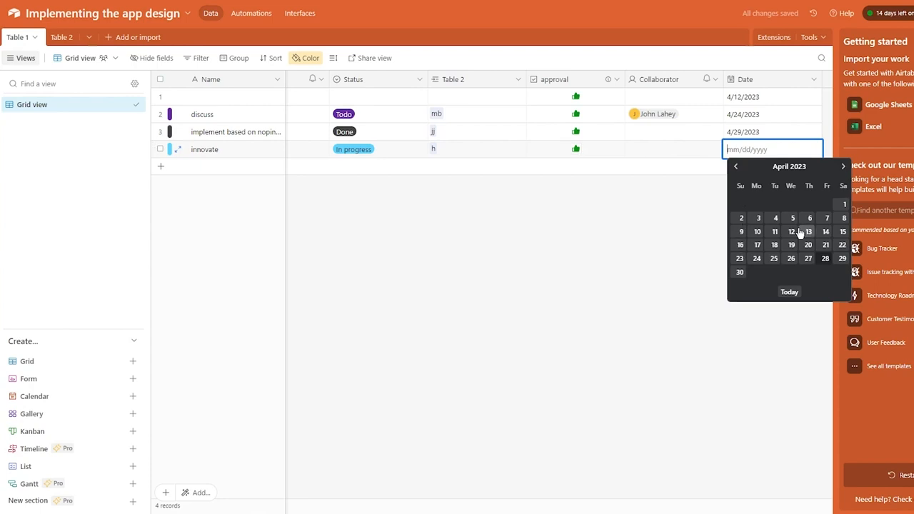
pyautogui.click(844, 166)
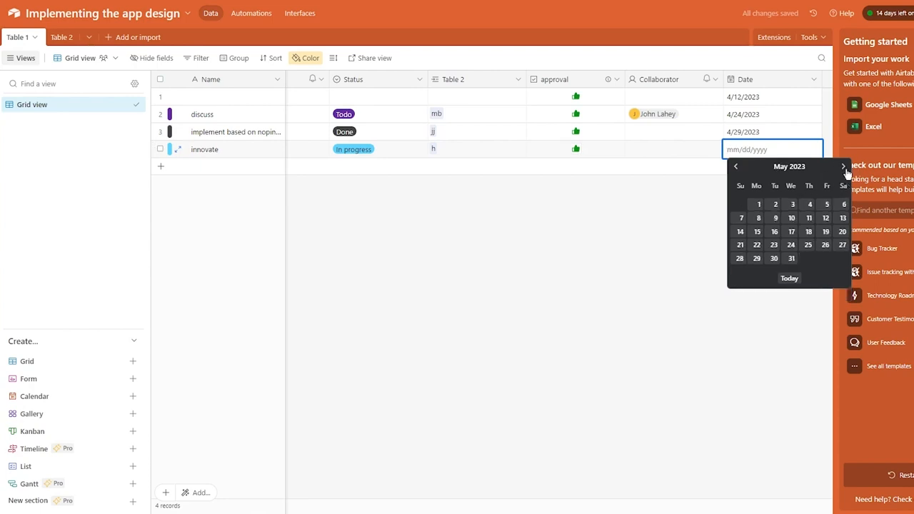
pyautogui.click(792, 218)
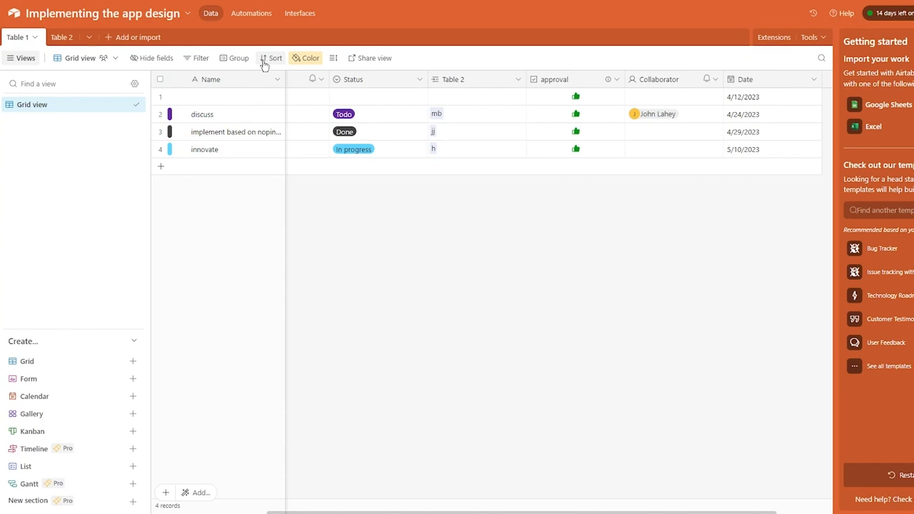
# Delete the Date field from Table 1.
pyautogui.click(780, 83)
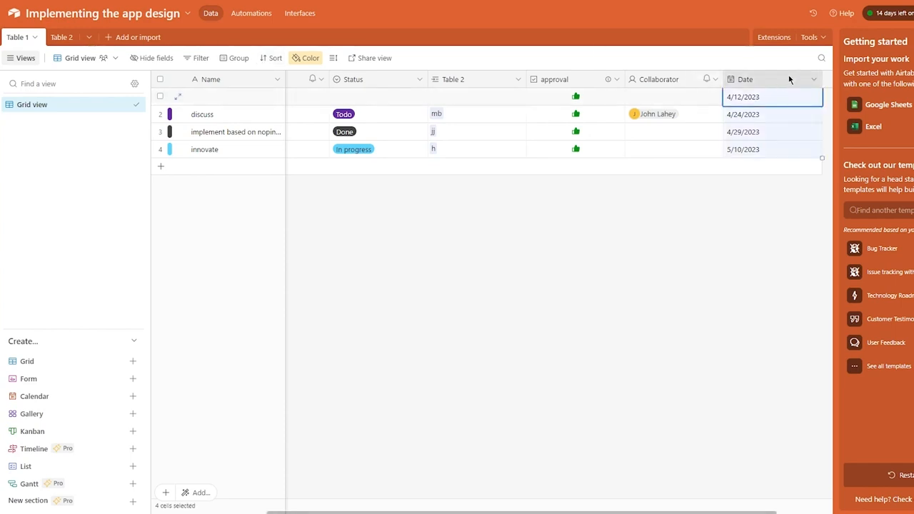
pyautogui.click(814, 79)
pyautogui.click(667, 313)
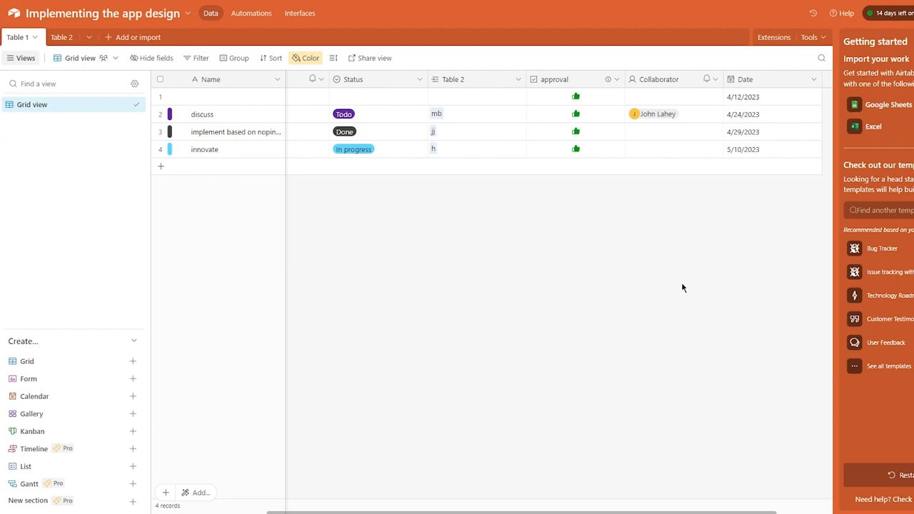
pyautogui.click(814, 81)
pyautogui.click(761, 106)
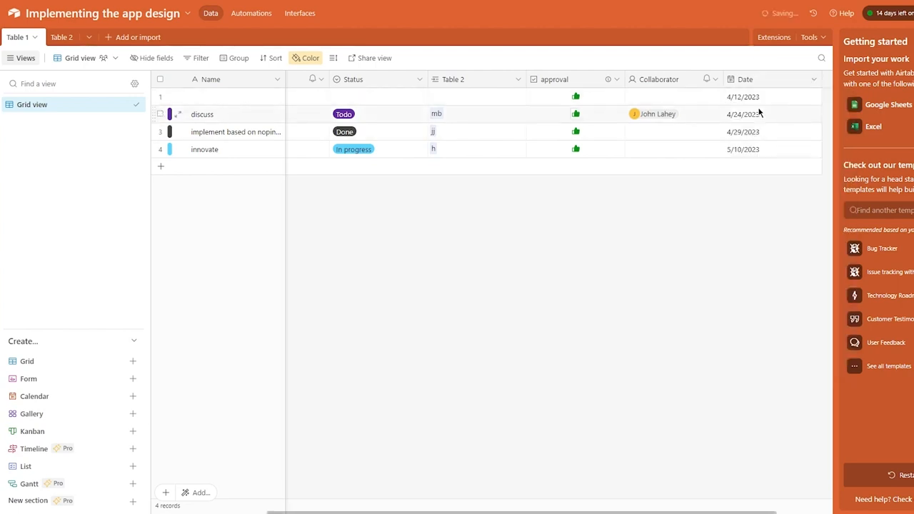
# Delete the Collaborator, approval and Table 2 fields, then begin adding a new field.
pyautogui.click(742, 80)
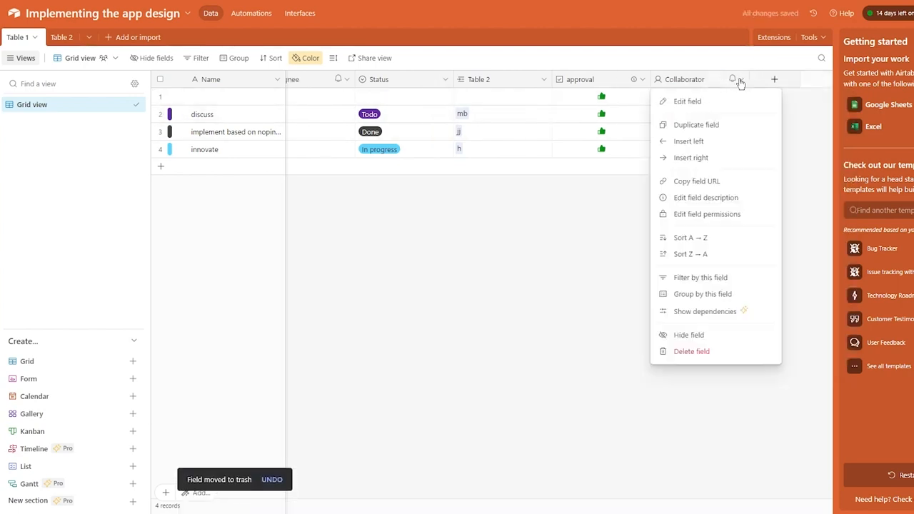
pyautogui.click(686, 353)
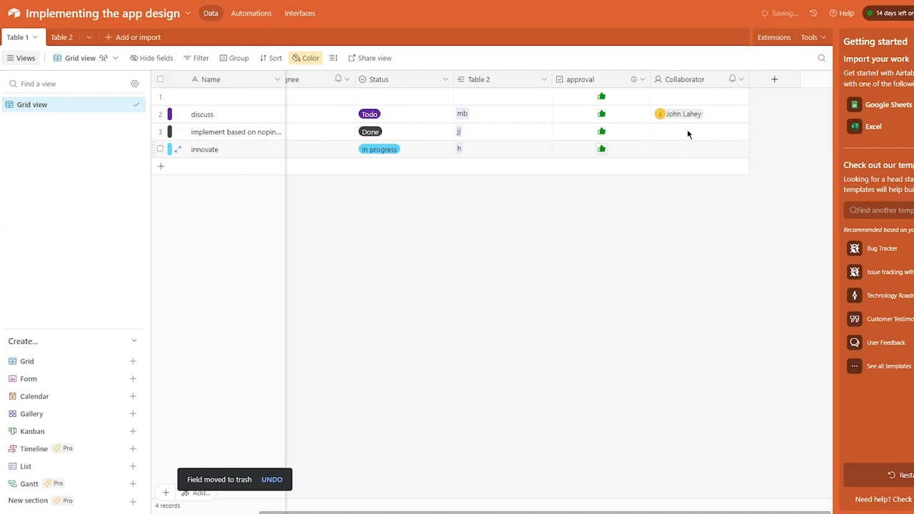
pyautogui.click(740, 80)
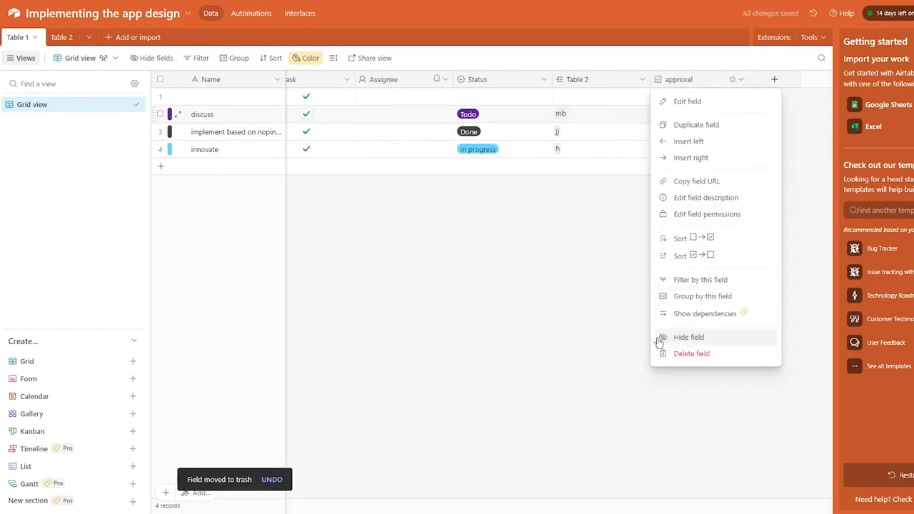
pyautogui.click(686, 353)
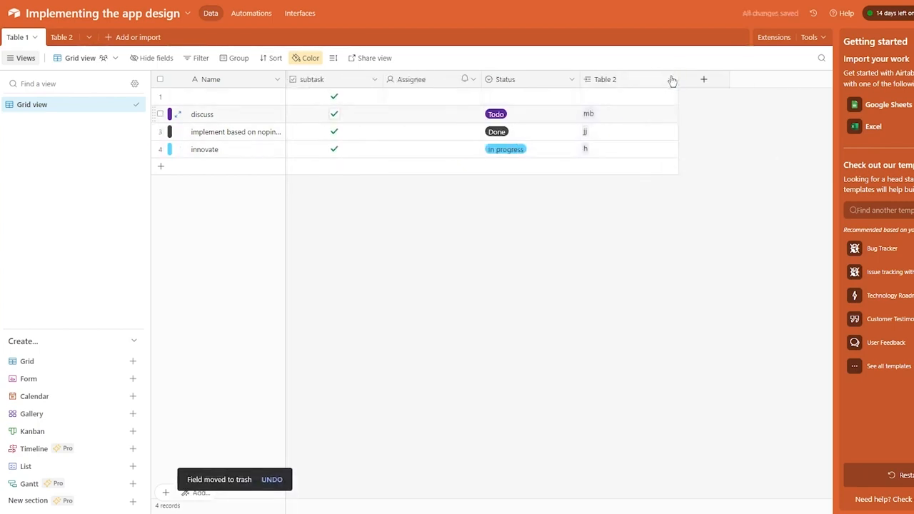
pyautogui.click(672, 79)
pyautogui.click(660, 368)
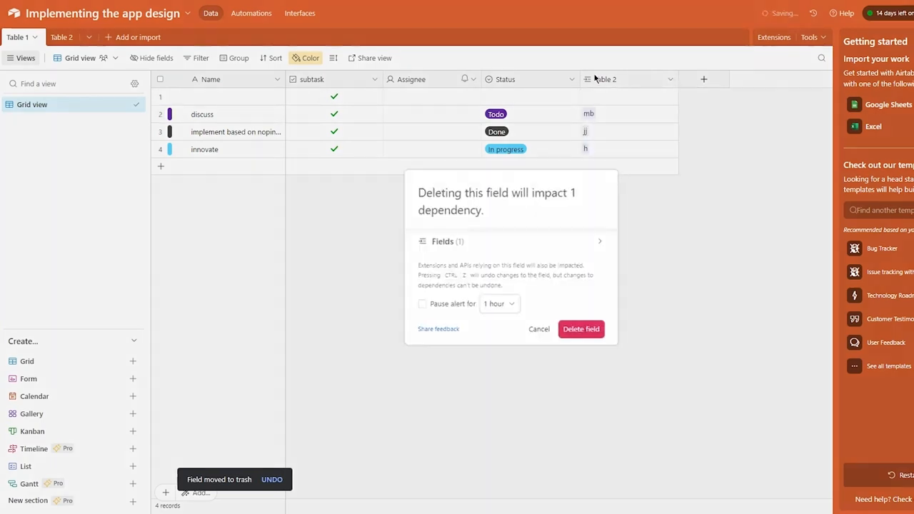
pyautogui.click(582, 332)
pyautogui.click(619, 81)
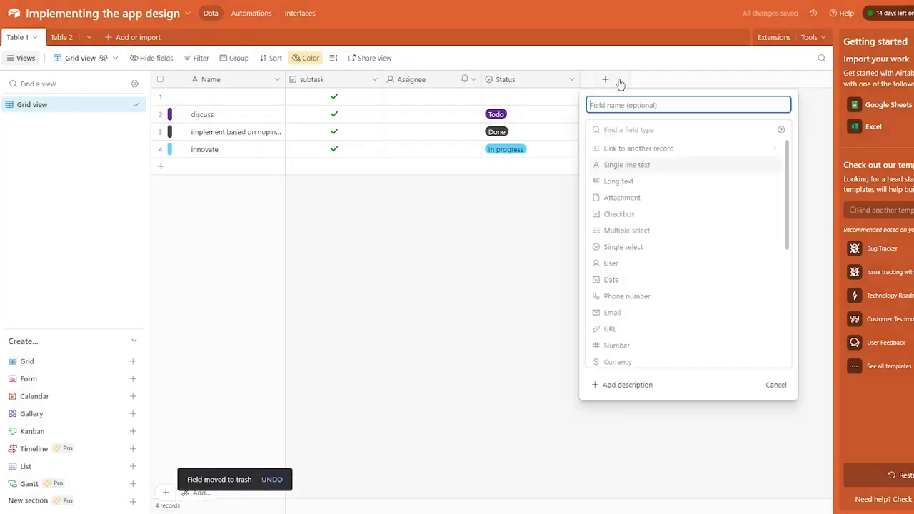
# Set the new field's type to Currency and edit its currency symbol setting.
pyautogui.scroll(-1, 643, 302)
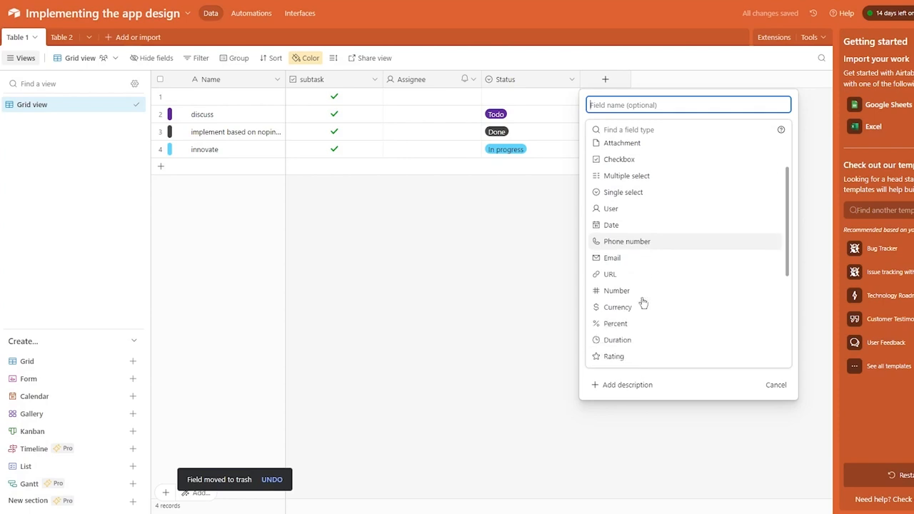
pyautogui.click(632, 308)
pyautogui.click(656, 210)
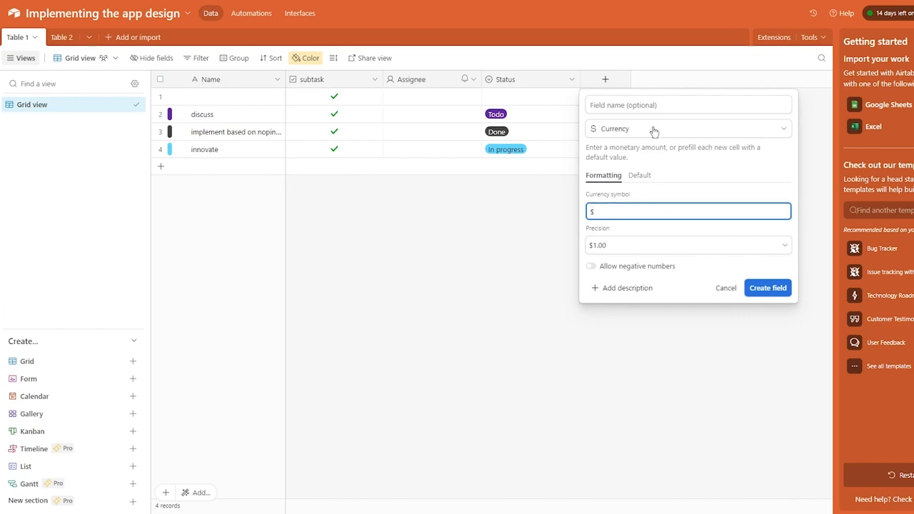
pyautogui.click(639, 175)
pyautogui.click(614, 210)
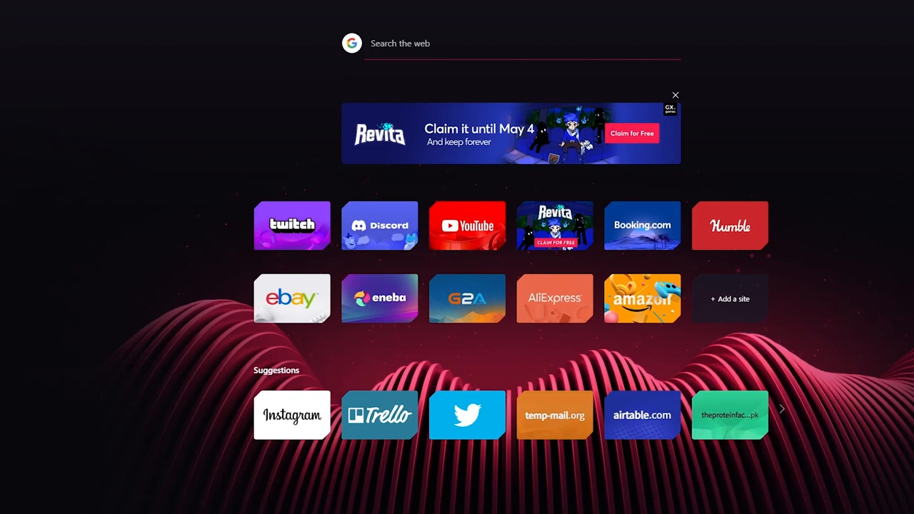
# Search Google for 'sterling currency', then for the pound sterling symbol.
pyautogui.write('ster')
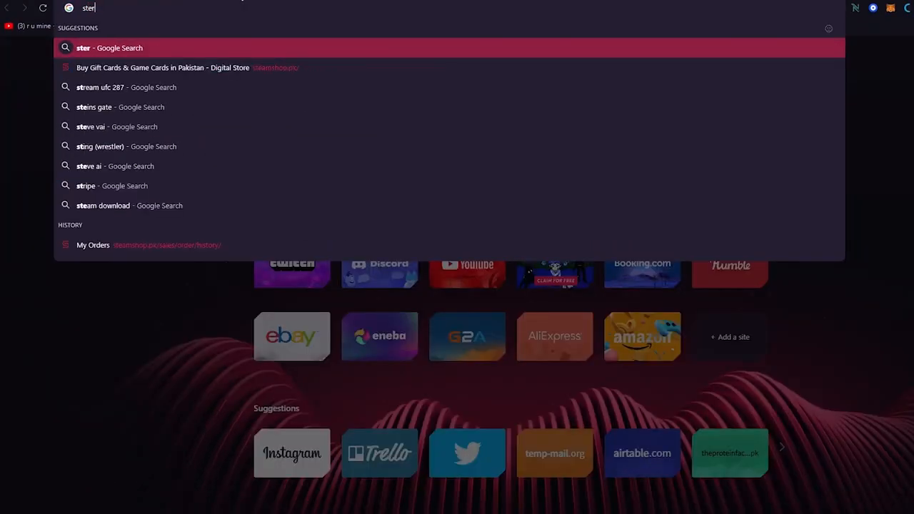
pyautogui.write('ling currency\\')
pyautogui.press('Return')
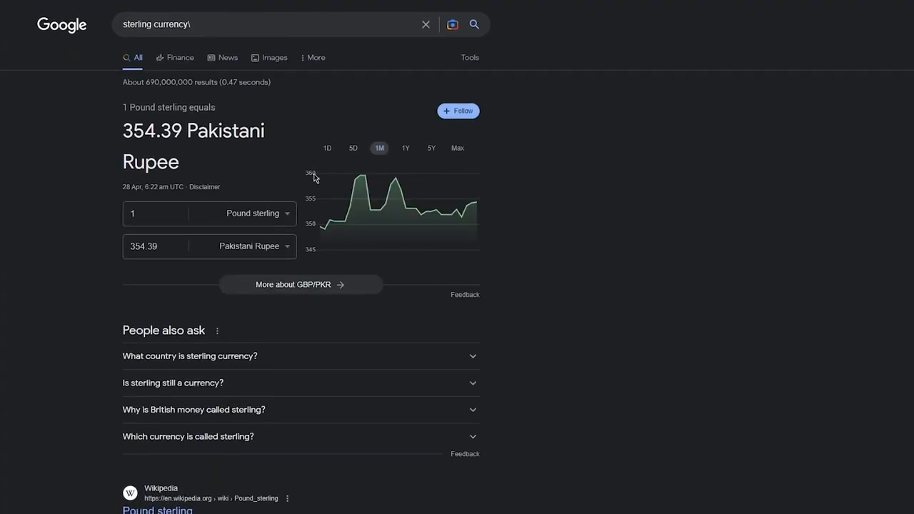
pyautogui.scroll(-3, 341, 190)
pyautogui.click(279, 142)
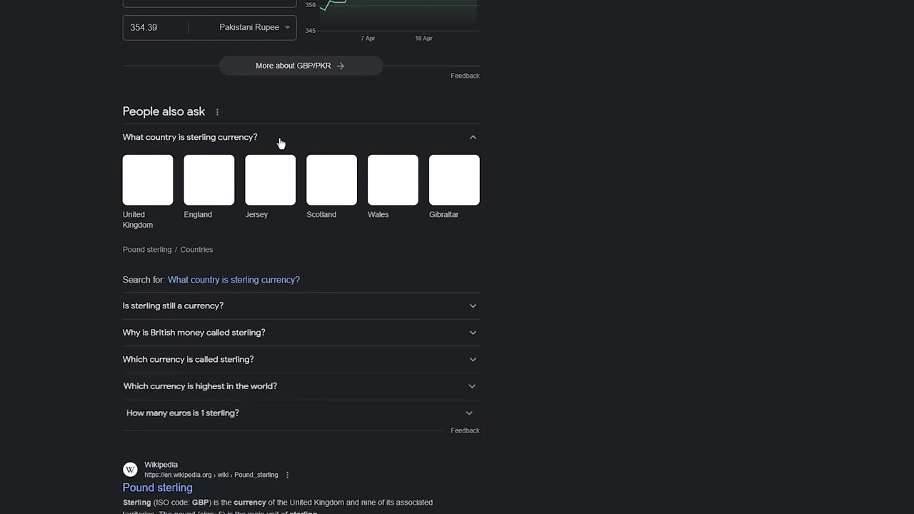
pyautogui.scroll(3, 230, 104)
pyautogui.click(211, 24)
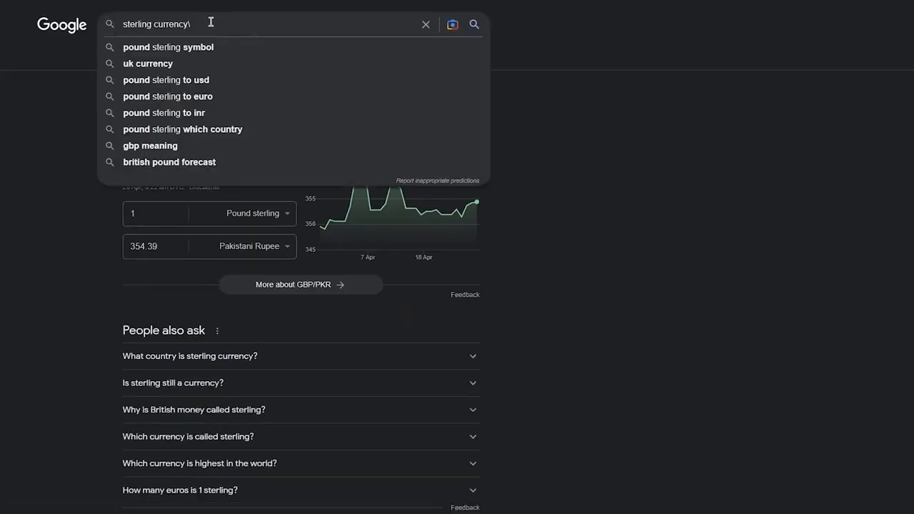
pyautogui.click(208, 52)
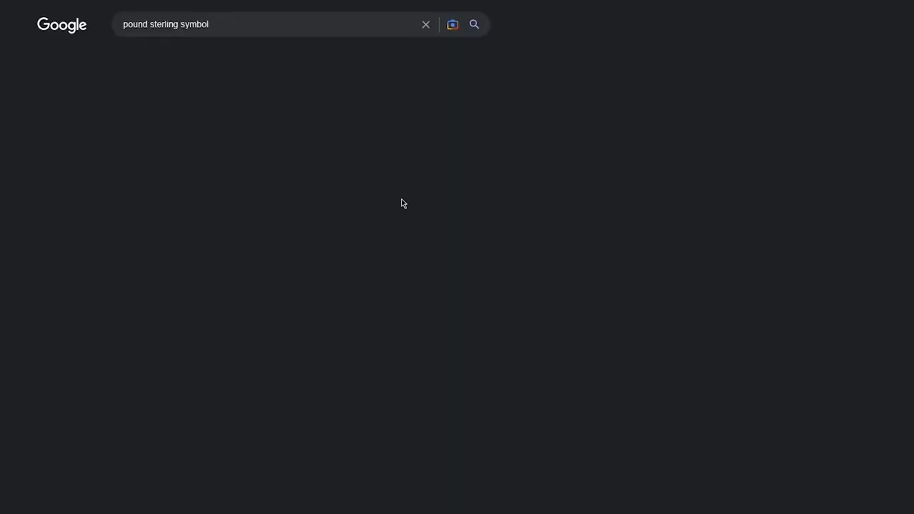
# Copy £ from the results and paste it in place of $ as the currency symbol.
pyautogui.moveTo(121, 131); pyautogui.dragTo(209, 127)
pyautogui.hotkey('ctrl', 'c')
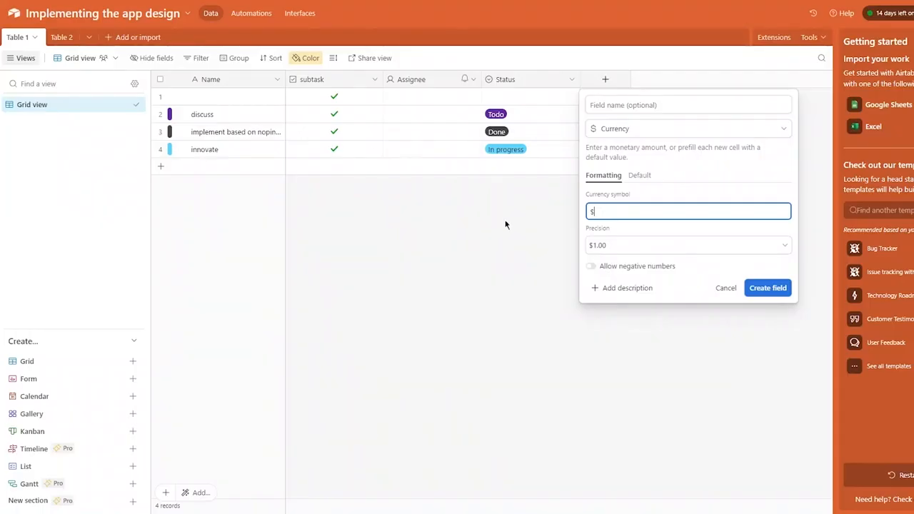
pyautogui.press('BackSpace')
pyautogui.hotkey('ctrl', 'v')
# Create the £ currency field Value with £1.00 precision.
pyautogui.click(635, 248)
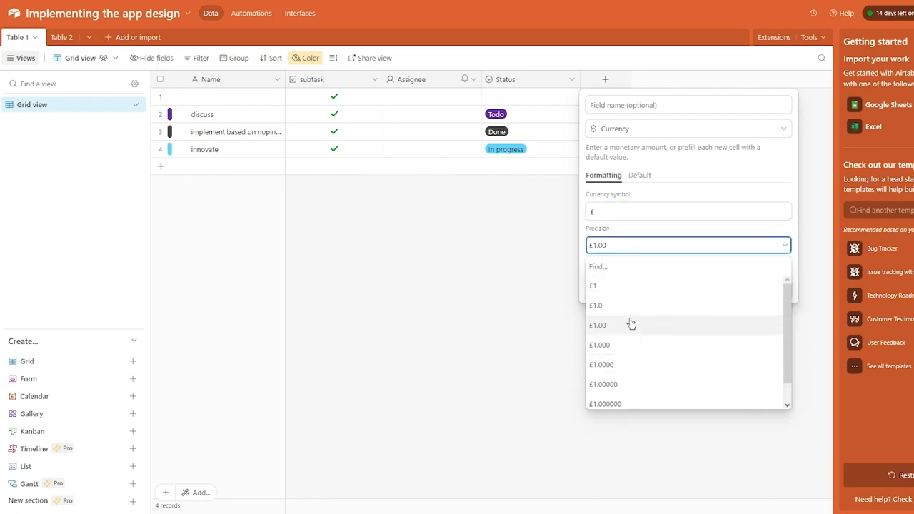
pyautogui.click(635, 248)
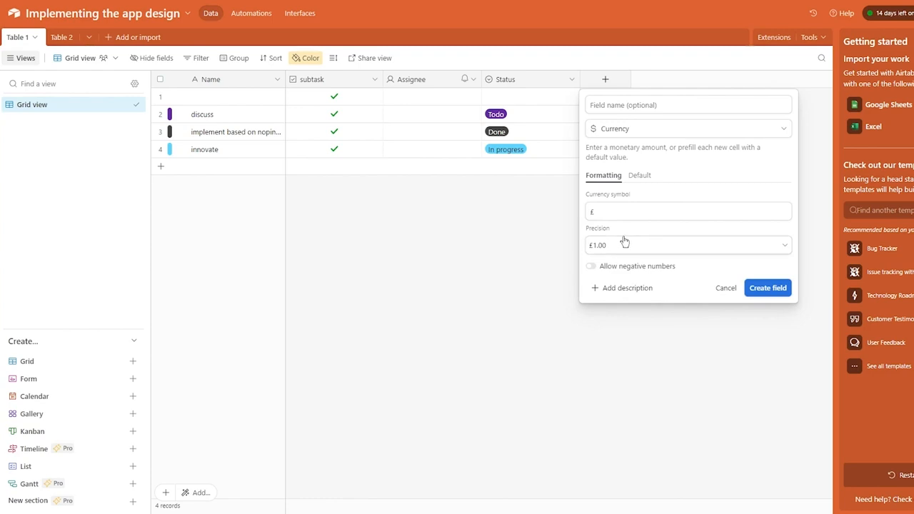
pyautogui.click(753, 288)
pyautogui.click(617, 97)
# Enter 98.73, 545 and 7.08 in rows 1–3 of Value, correcting a mistyped 9887.
pyautogui.write('9887')
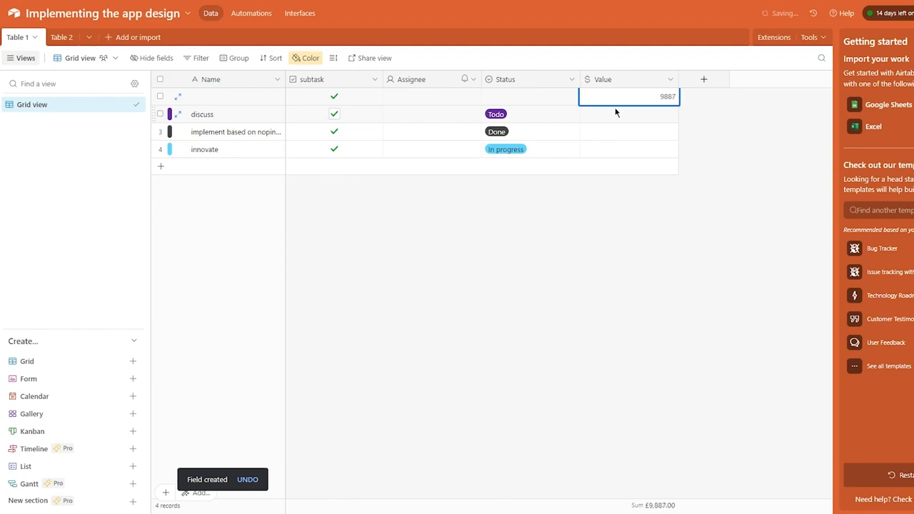
pyautogui.click(621, 296)
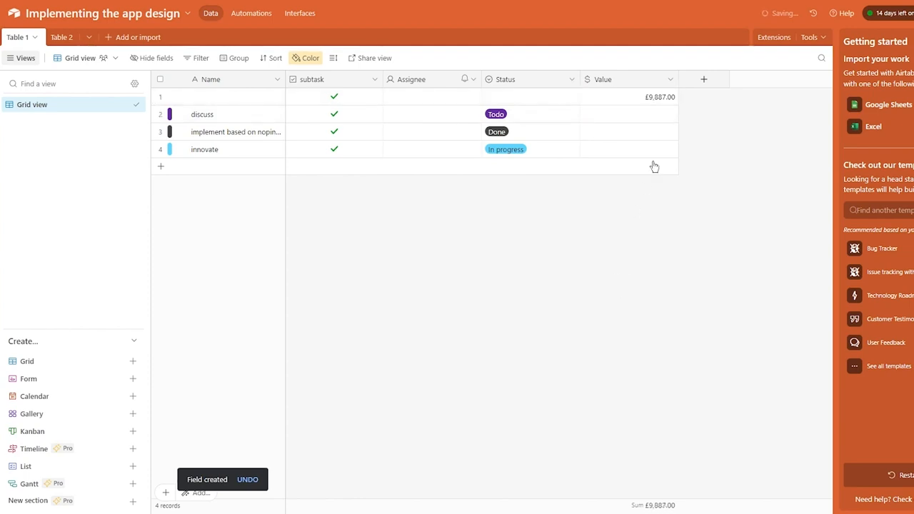
pyautogui.doubleClick(661, 98)
pyautogui.press('BackSpace')
pyautogui.press('BackSpace')
pyautogui.press('BackSpace')
pyautogui.press('BackSpace')
pyautogui.press('BackSpace')
pyautogui.press('BackSpace')
pyautogui.press('BackSpace')
pyautogui.press('BackSpace')
pyautogui.press('BackSpace')
pyautogui.write('98.73')
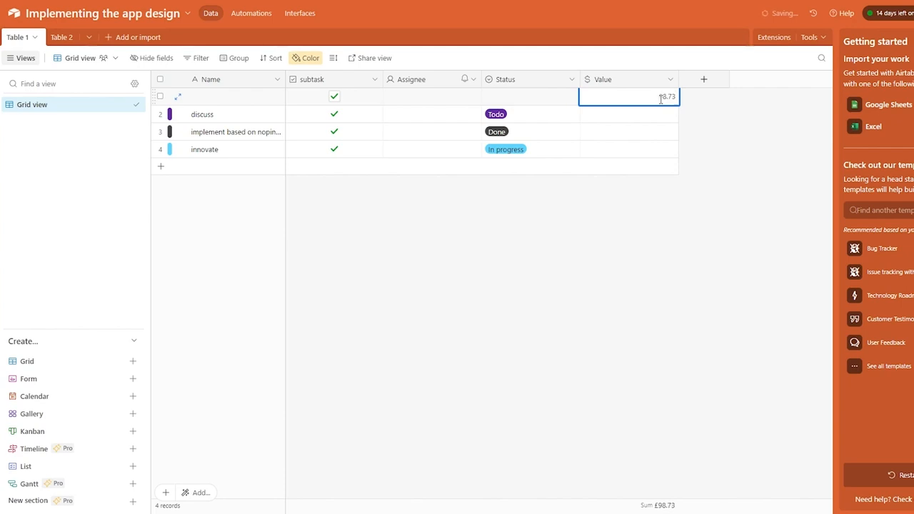
pyautogui.press('Return')
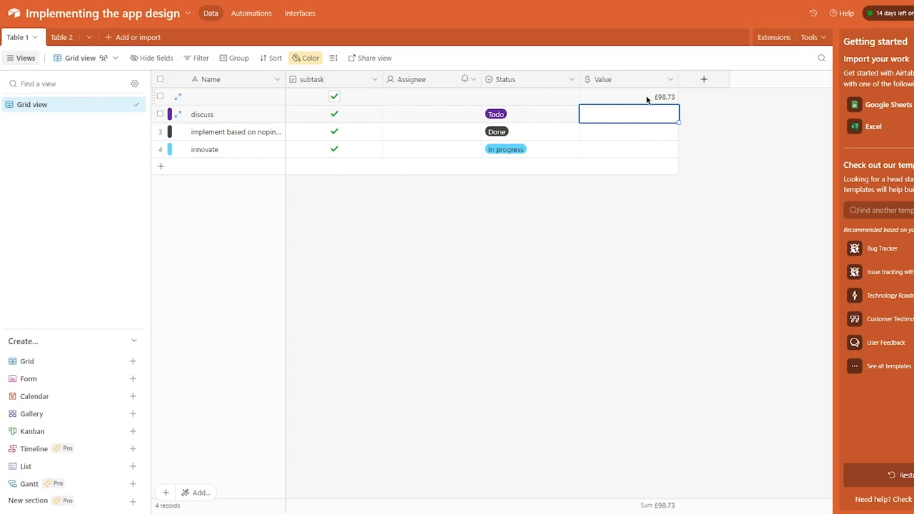
pyautogui.write('5')
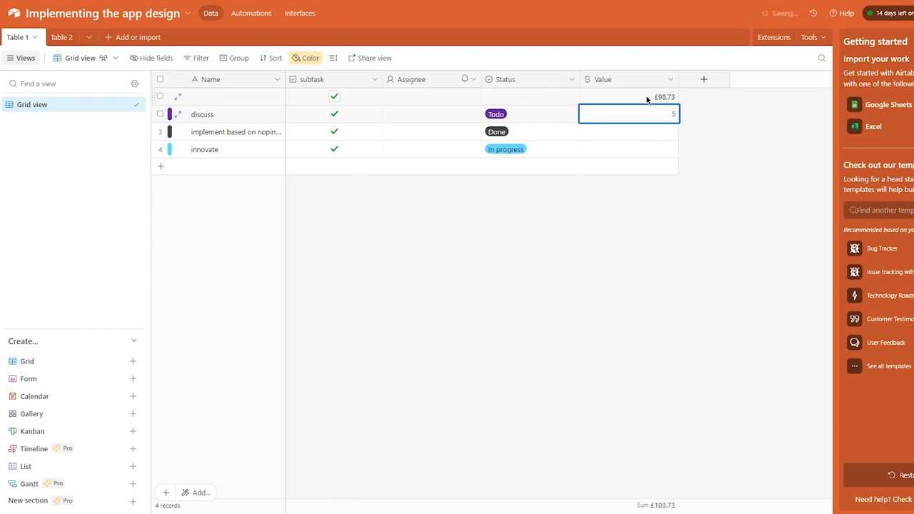
pyautogui.write('45')
pyautogui.press('Return')
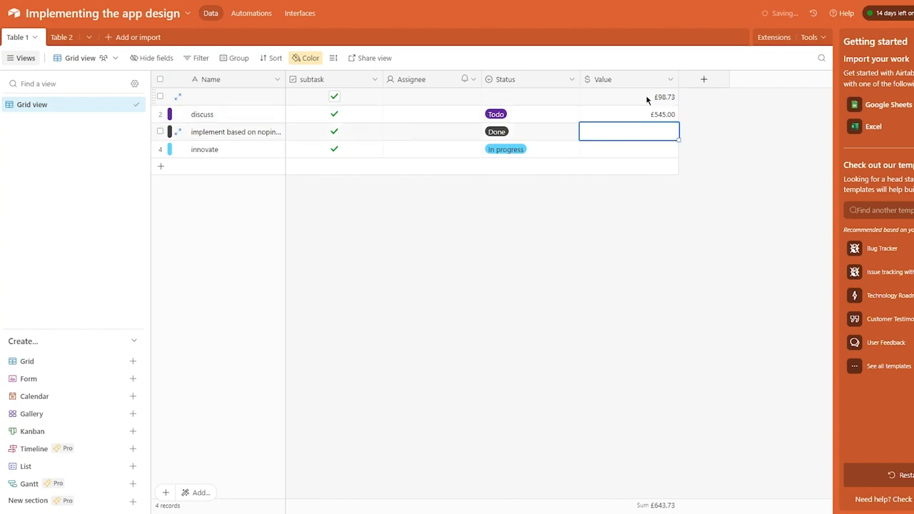
pyautogui.write('7')
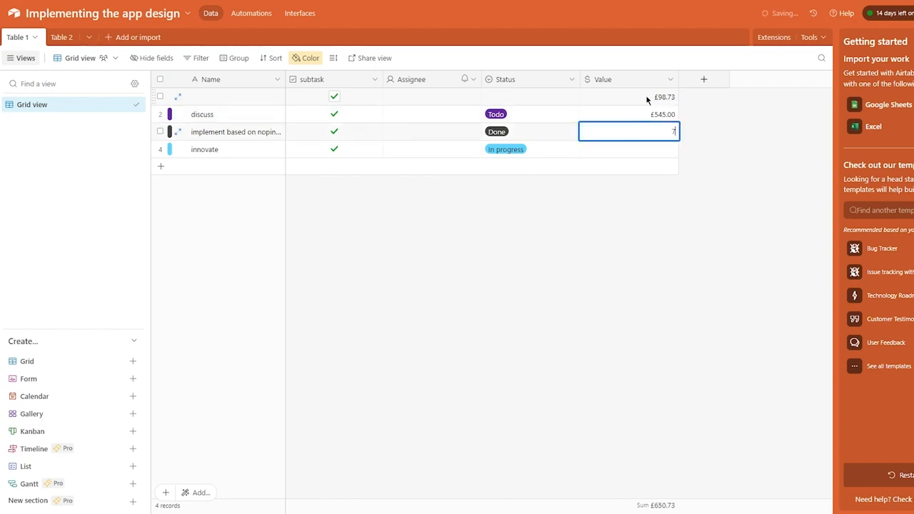
pyautogui.write('.08')
pyautogui.press('Return')
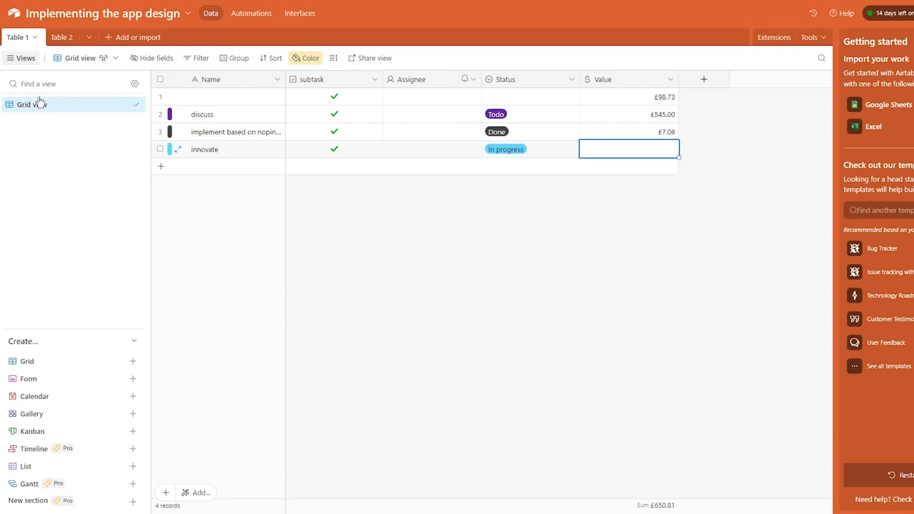
# Create a new Form view of Table 1 keeping the default name Form.
pyautogui.click(132, 379)
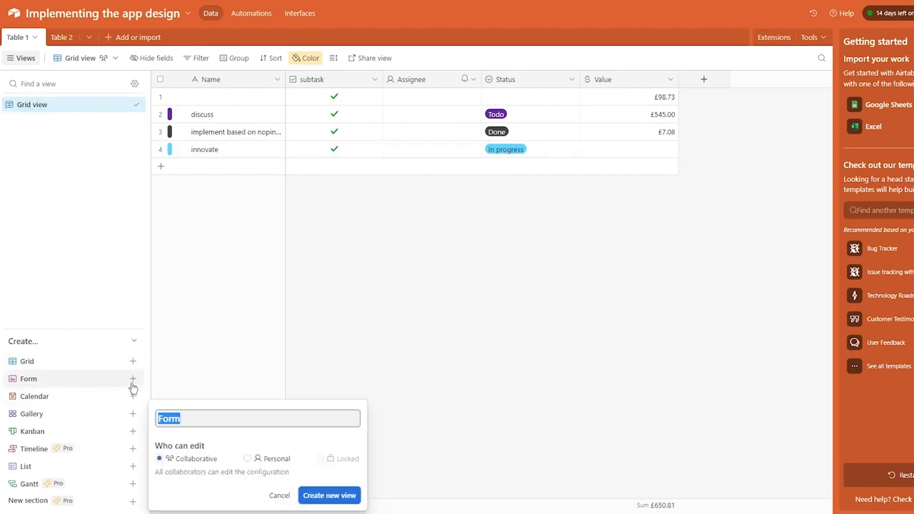
pyautogui.click(319, 262)
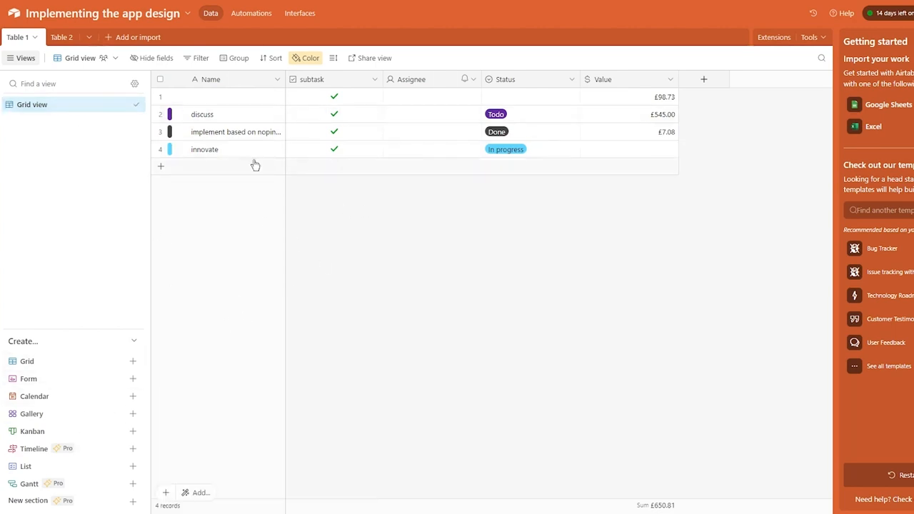
pyautogui.click(132, 380)
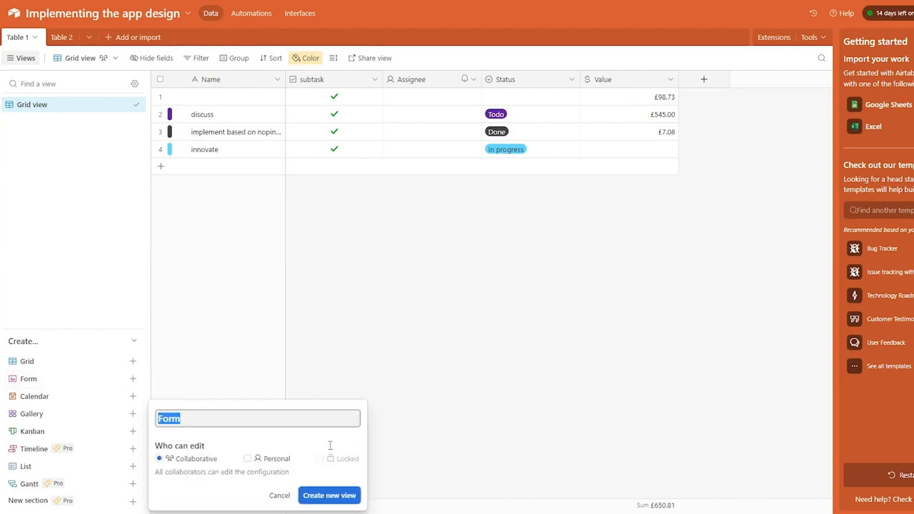
pyautogui.click(346, 500)
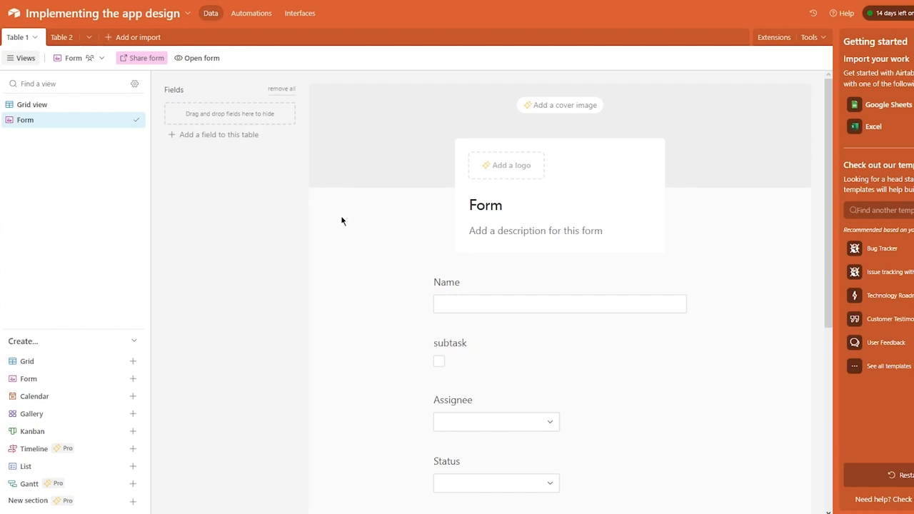
# Add Field 6 to the table and dismiss the getting-started panel and checklist.
pyautogui.scroll(-5, 314, 266)
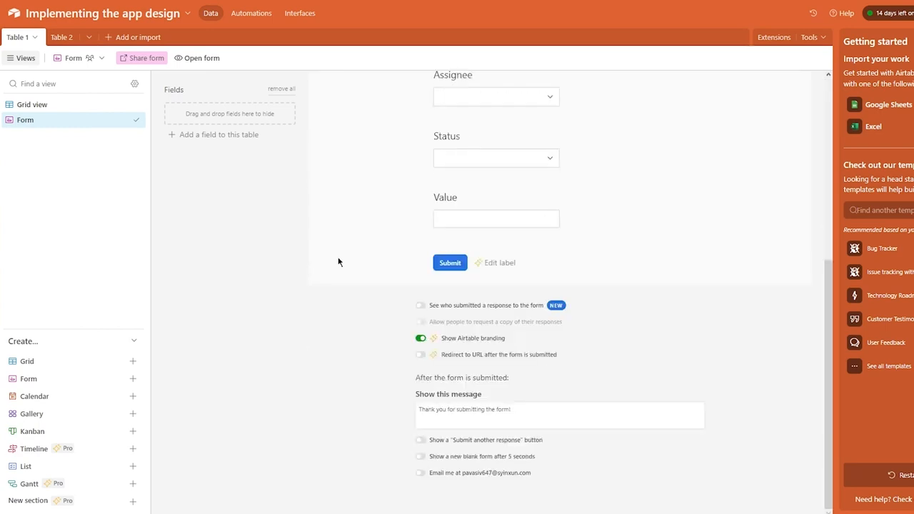
pyautogui.scroll(5, 341, 261)
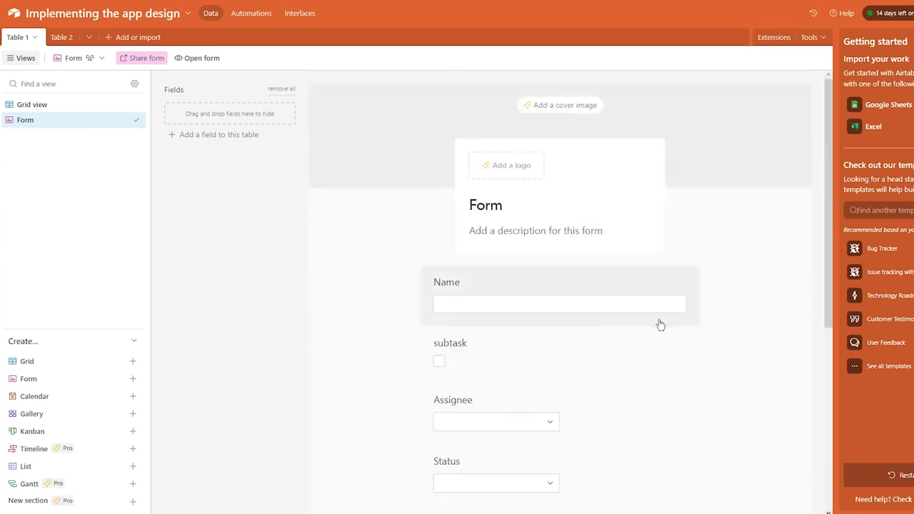
pyautogui.click(199, 135)
pyautogui.click(600, 308)
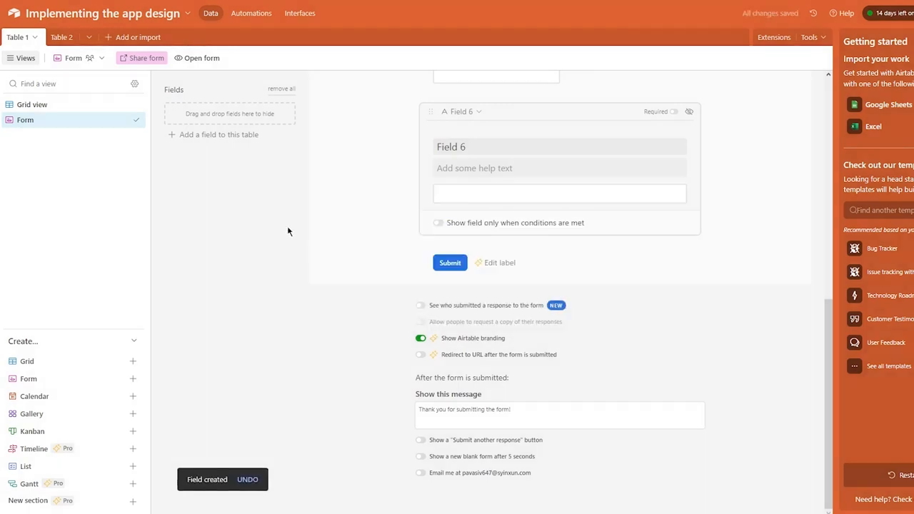
pyautogui.scroll(4, 465, 323)
pyautogui.scroll(3, 464, 323)
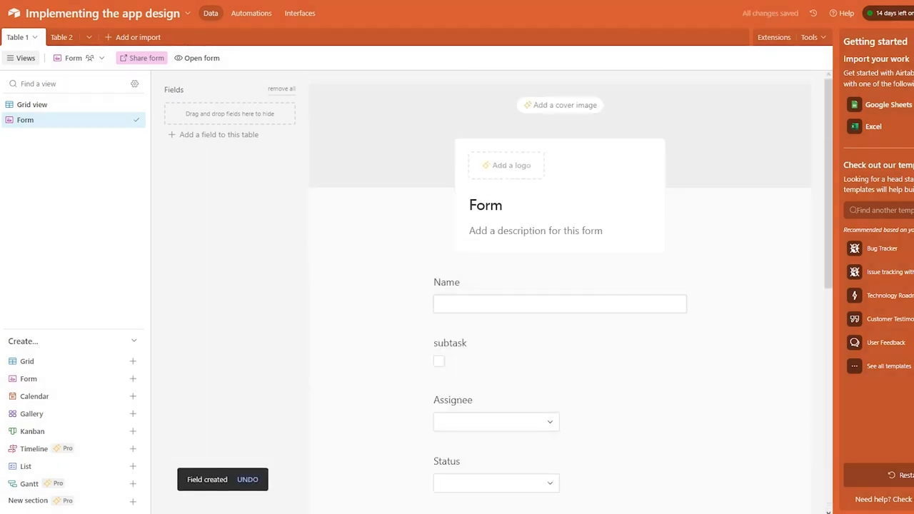
pyautogui.click(913, 42)
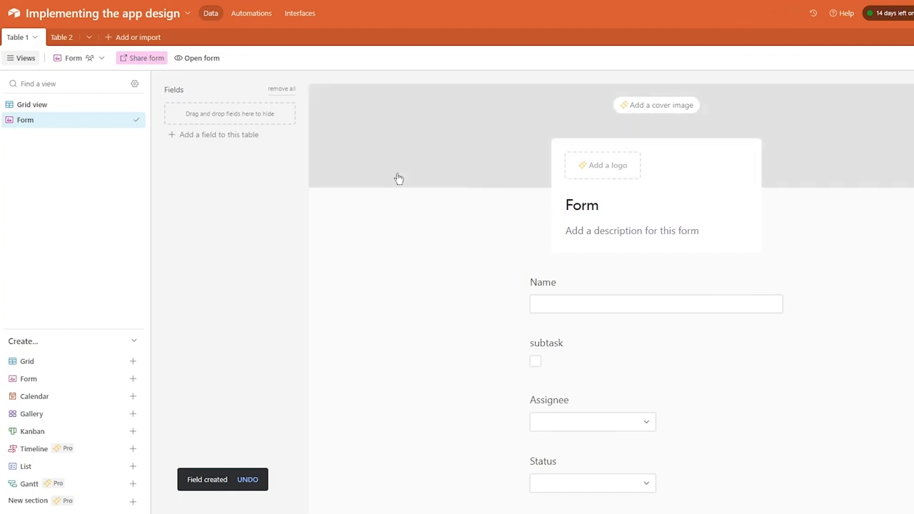
pyautogui.click(913, 241)
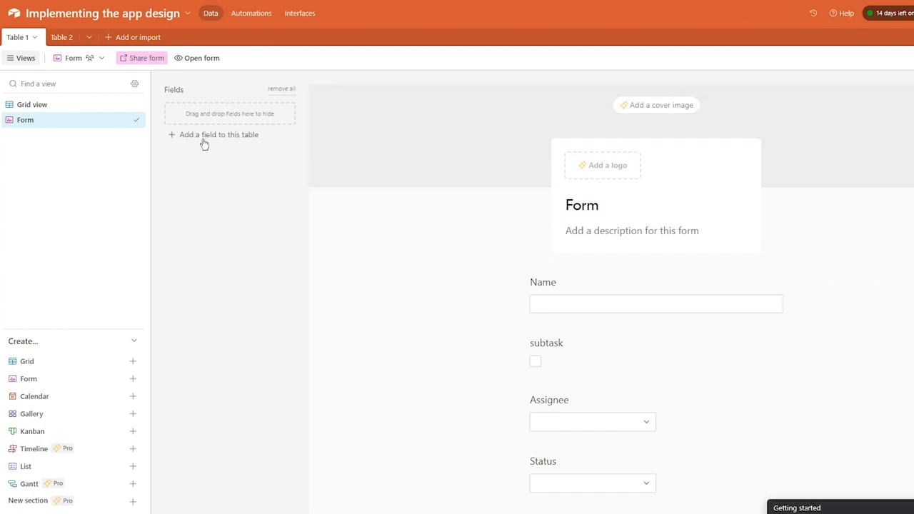
# Add Field 7 with the Checkbox field type and save it.
pyautogui.click(204, 139)
pyautogui.click(463, 231)
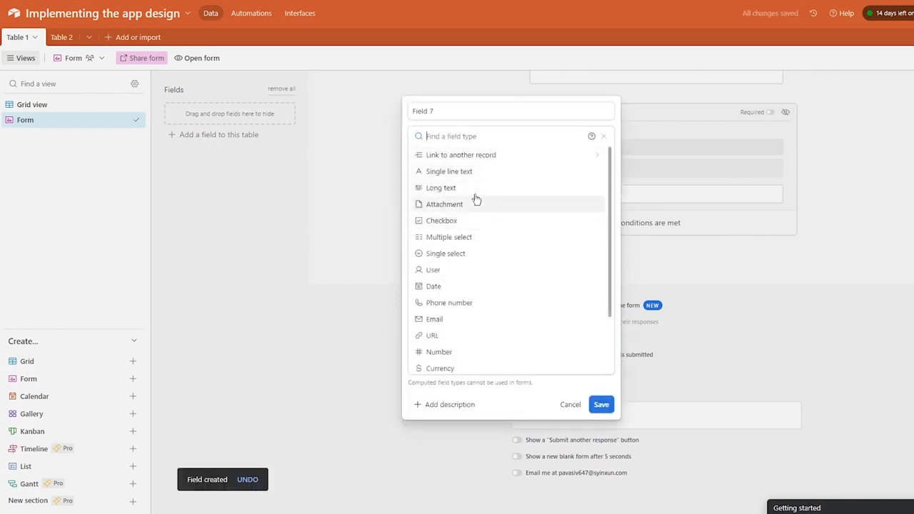
pyautogui.click(465, 221)
pyautogui.click(480, 206)
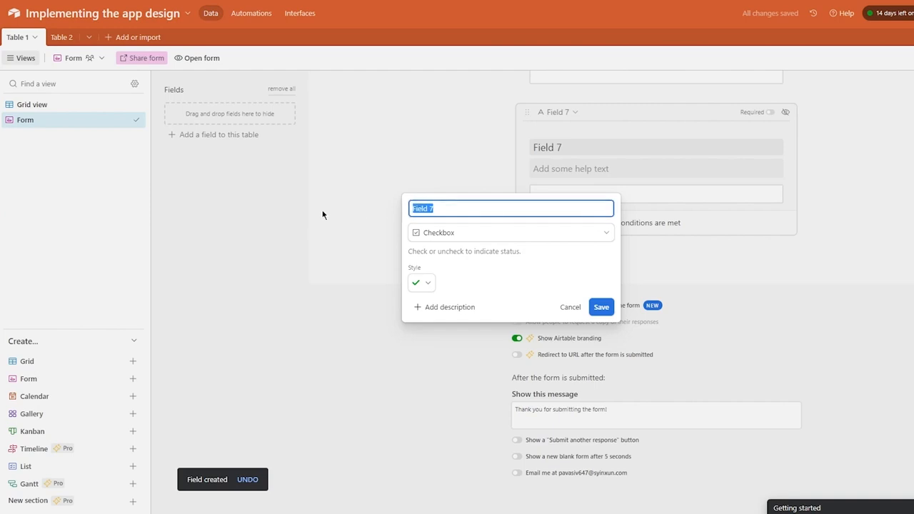
pyautogui.click(602, 307)
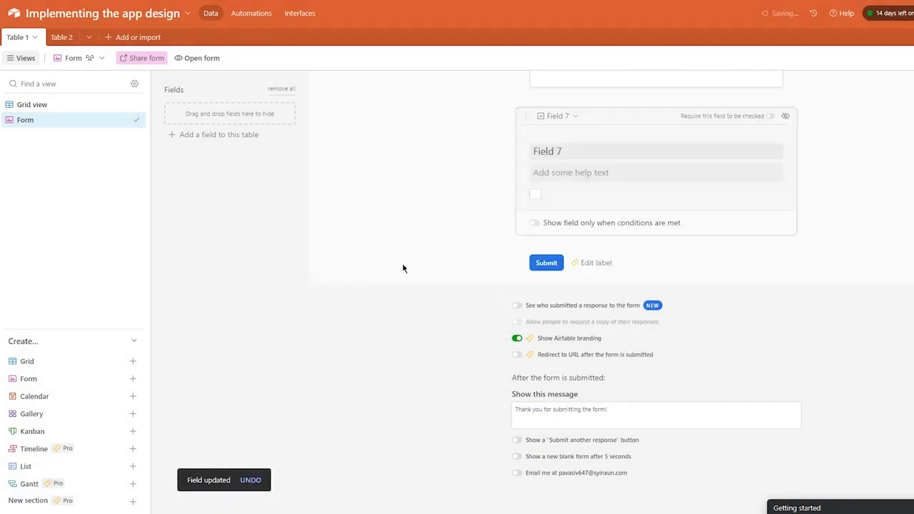
pyautogui.scroll(2, 731, 198)
# Move Field 6 below Field 7 and label Field 7's question MCQ.
pyautogui.moveTo(569, 261); pyautogui.dragTo(505, 257)
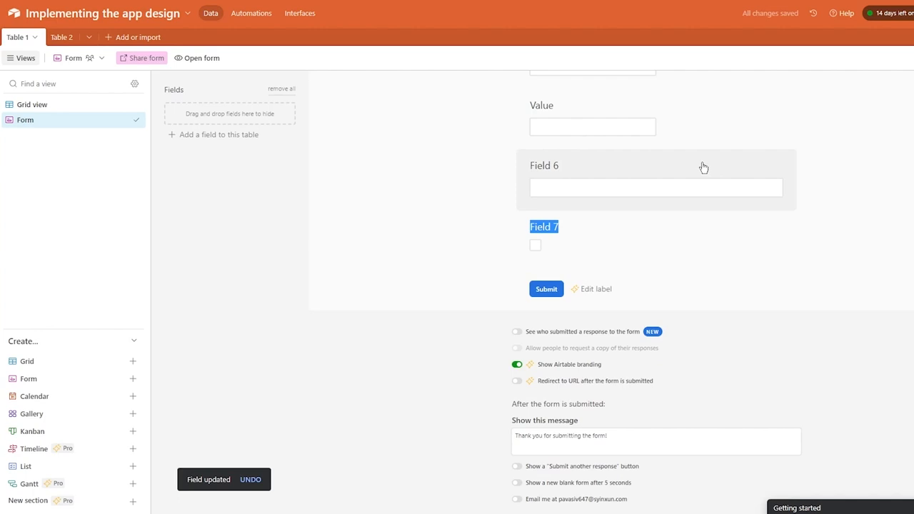
pyautogui.moveTo(704, 167); pyautogui.dragTo(602, 227)
pyautogui.click(599, 210)
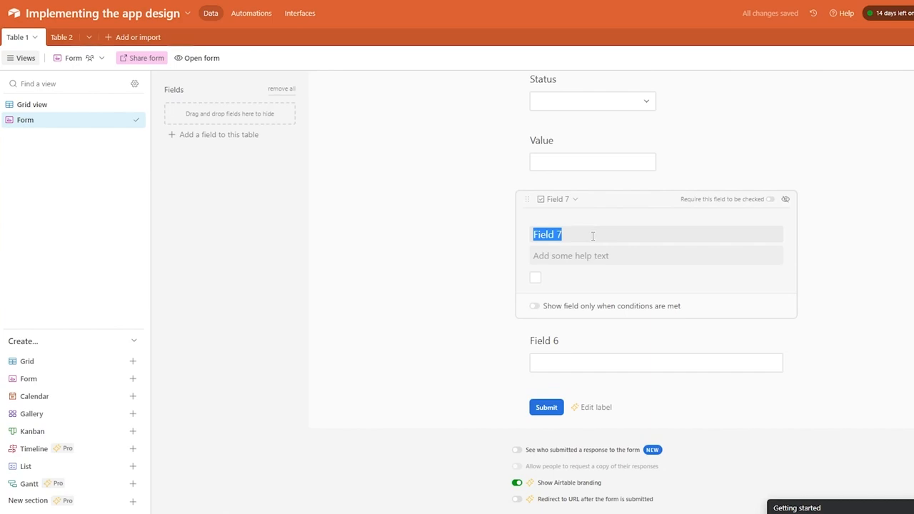
pyautogui.write('MCQ')
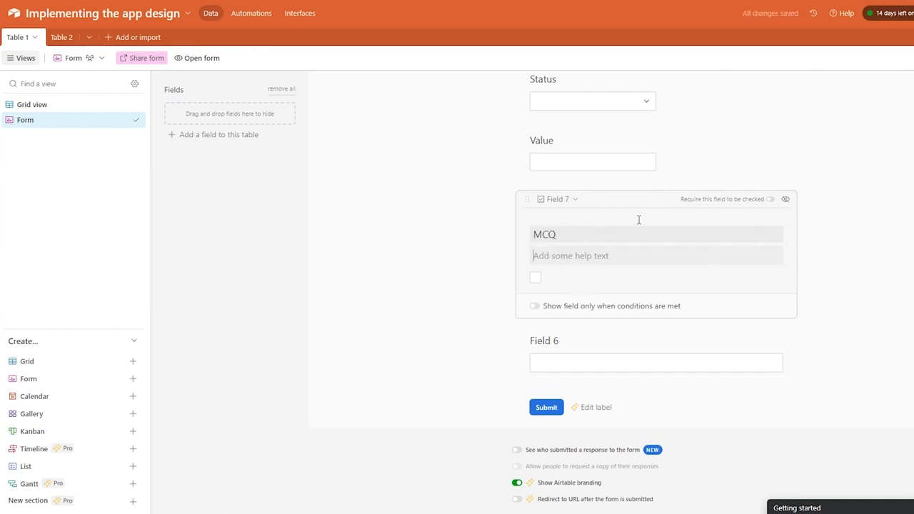
# Take Field 6 and the MCQ question off the form, then restore both.
pyautogui.rightClick(572, 350)
pyautogui.click(520, 358)
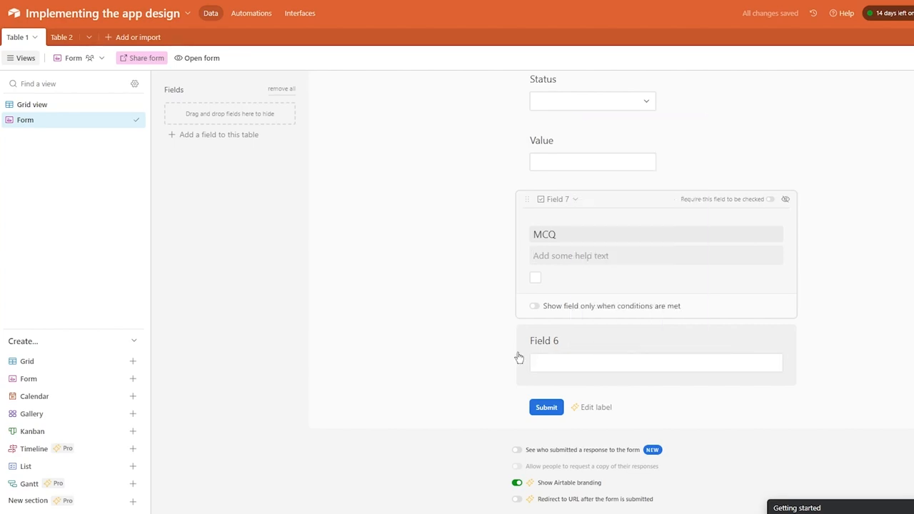
pyautogui.click(786, 256)
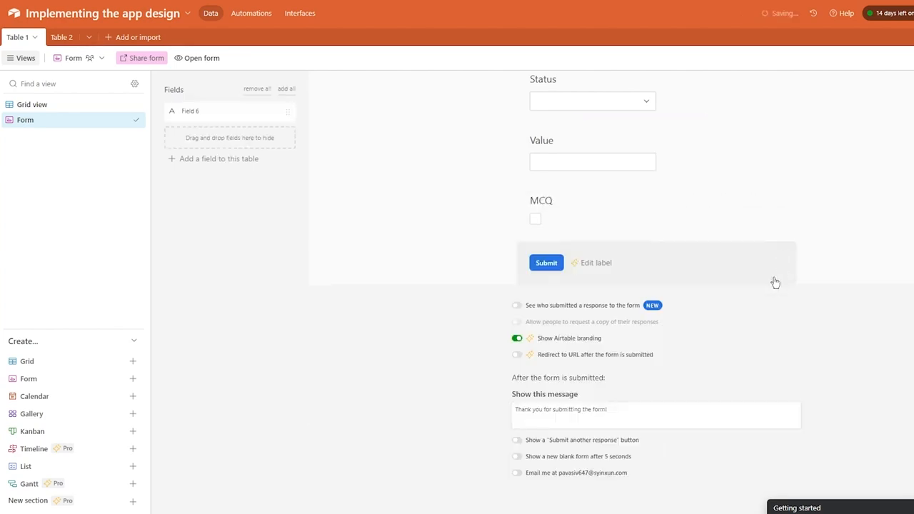
pyautogui.scroll(2, 714, 236)
pyautogui.click(536, 328)
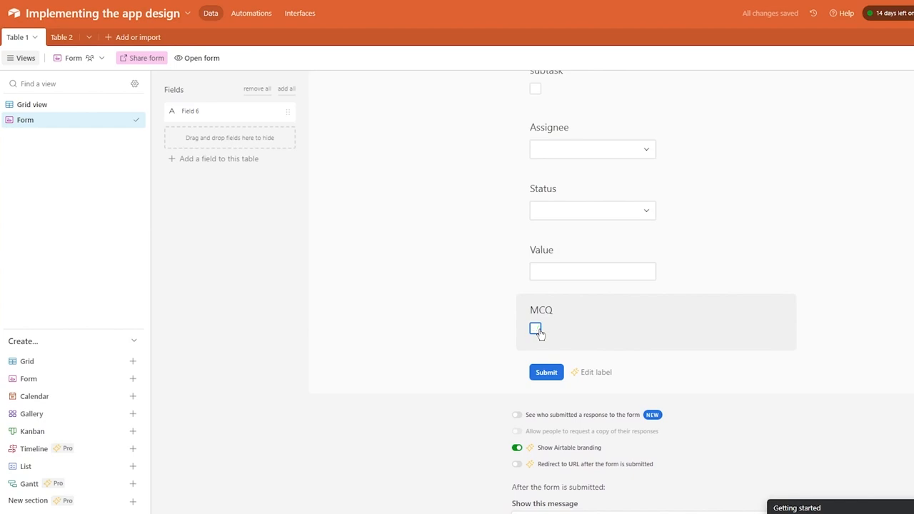
pyautogui.click(235, 117)
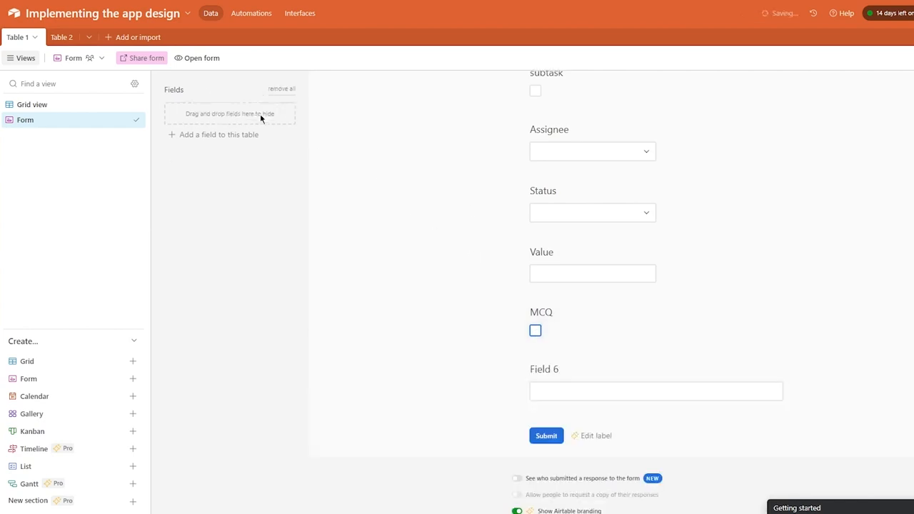
pyautogui.click(532, 334)
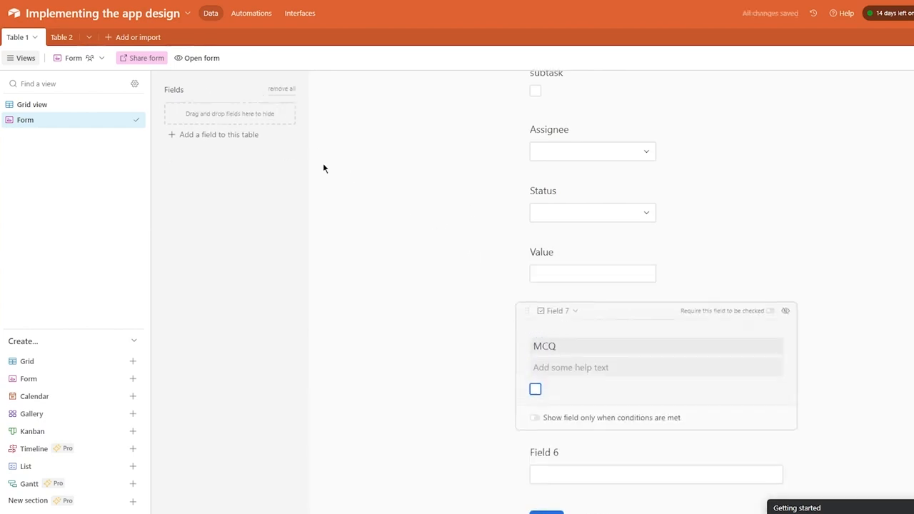
pyautogui.scroll(-3, 551, 212)
pyautogui.moveTo(627, 100); pyautogui.dragTo(250, 114)
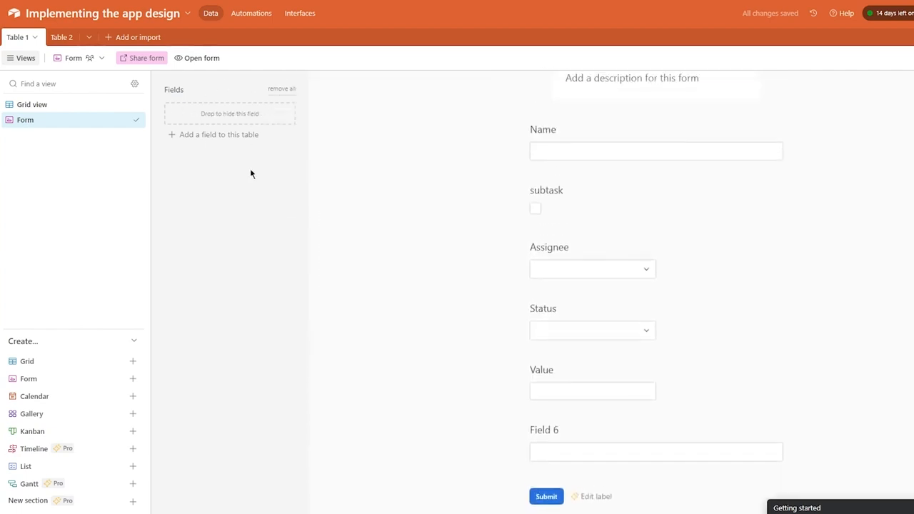
pyautogui.rightClick(253, 118)
pyautogui.click(222, 117)
pyautogui.click(223, 116)
# Switch on 'Show field only when conditions are met' for MCQ and view the live form.
pyautogui.scroll(-2, 629, 260)
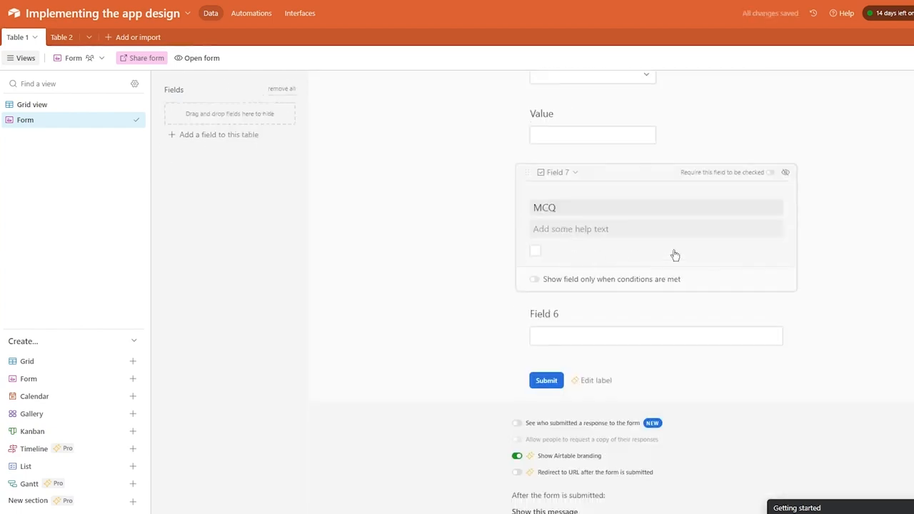
pyautogui.click(573, 280)
pyautogui.click(523, 306)
pyautogui.click(531, 302)
pyautogui.scroll(6, 635, 298)
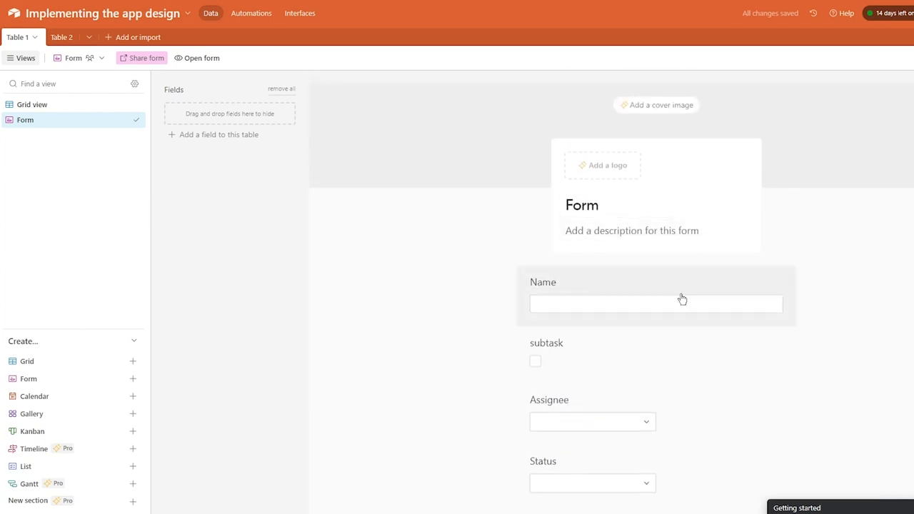
pyautogui.scroll(-5, 632, 313)
pyautogui.scroll(-4, 633, 312)
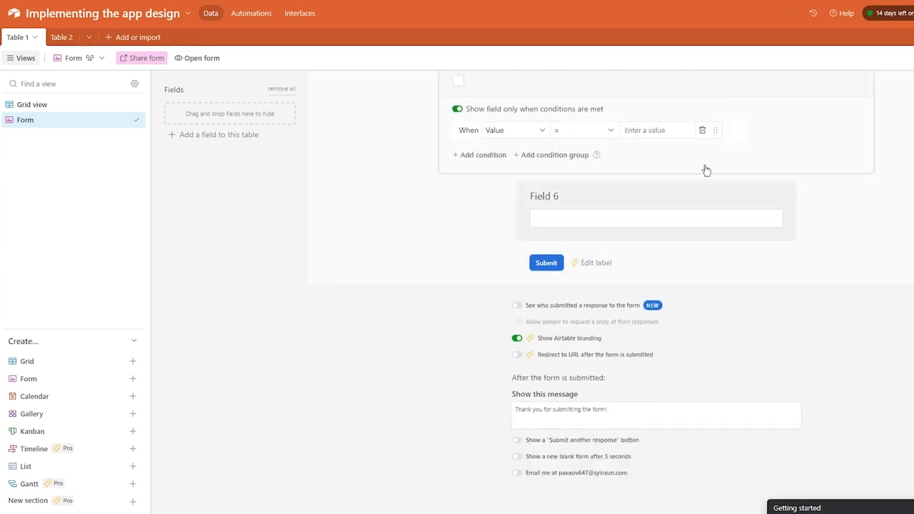
pyautogui.scroll(8, 598, 136)
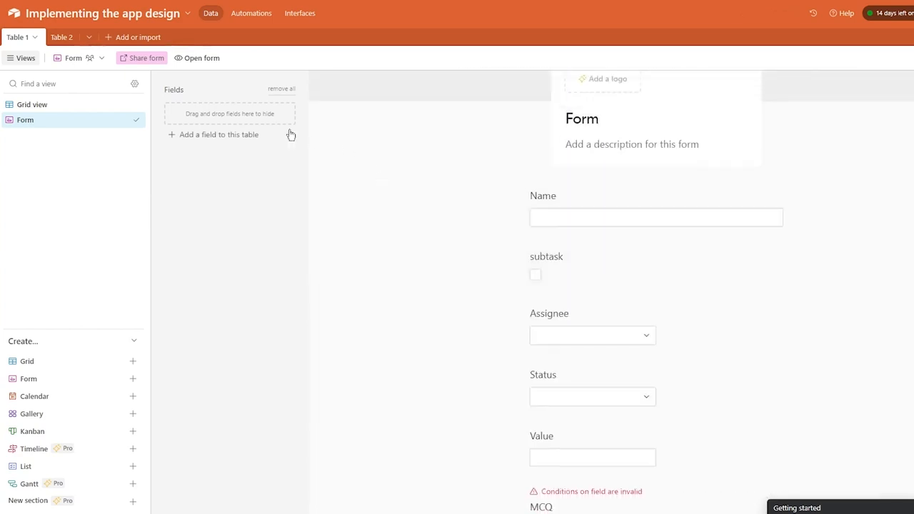
pyautogui.click(205, 60)
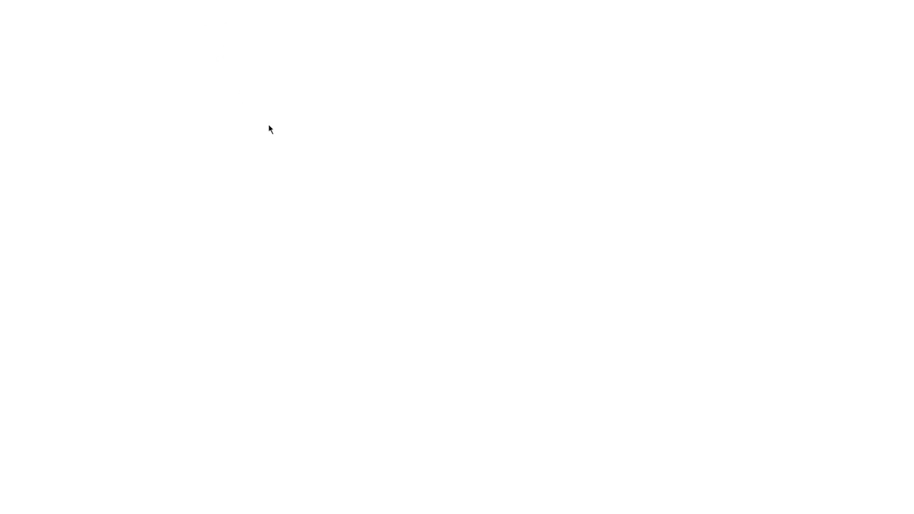
pyautogui.click(521, 109)
pyautogui.write('subtask')
pyautogui.scroll(-5, 450, 174)
pyautogui.scroll(3, 374, 66)
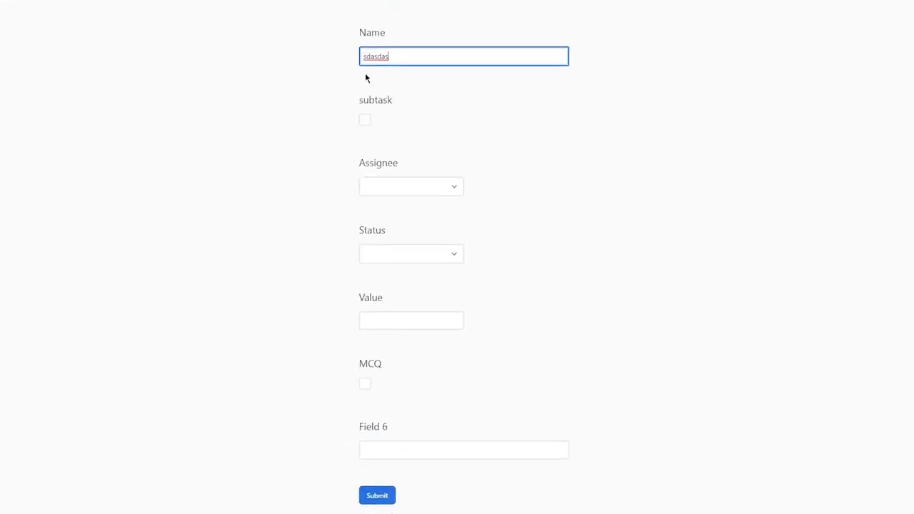
pyautogui.click(365, 119)
pyautogui.click(391, 187)
pyautogui.click(659, 276)
pyautogui.scroll(-2, 524, 210)
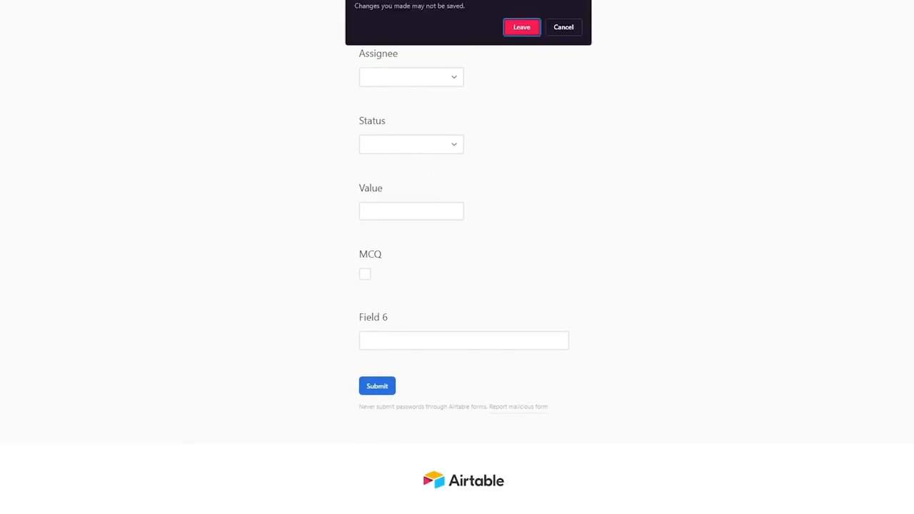
pyautogui.click(516, 27)
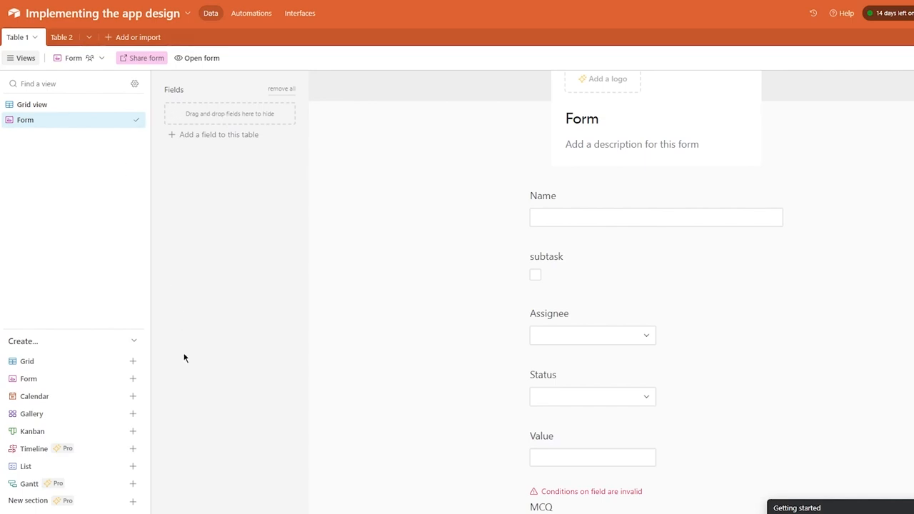
# Create a Calendar view that uses a newly created date field, Field 8.
pyautogui.click(133, 397)
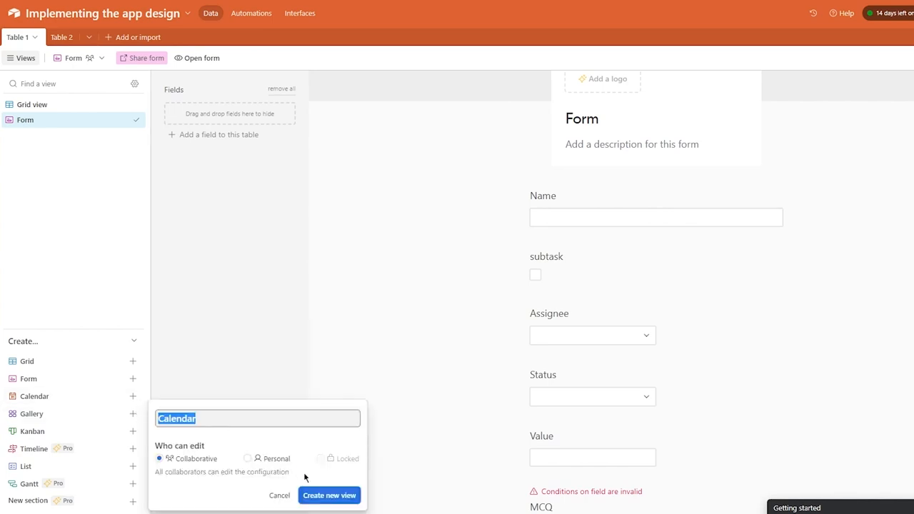
pyautogui.click(315, 495)
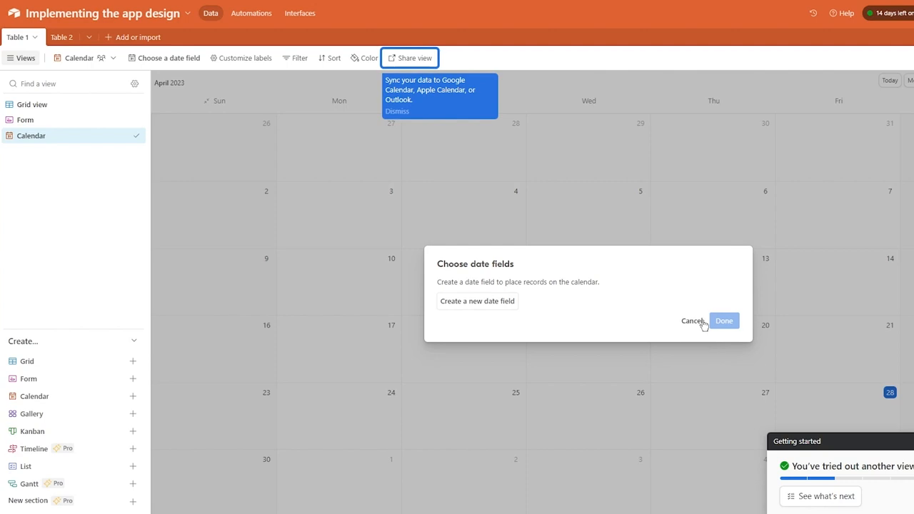
pyautogui.click(478, 298)
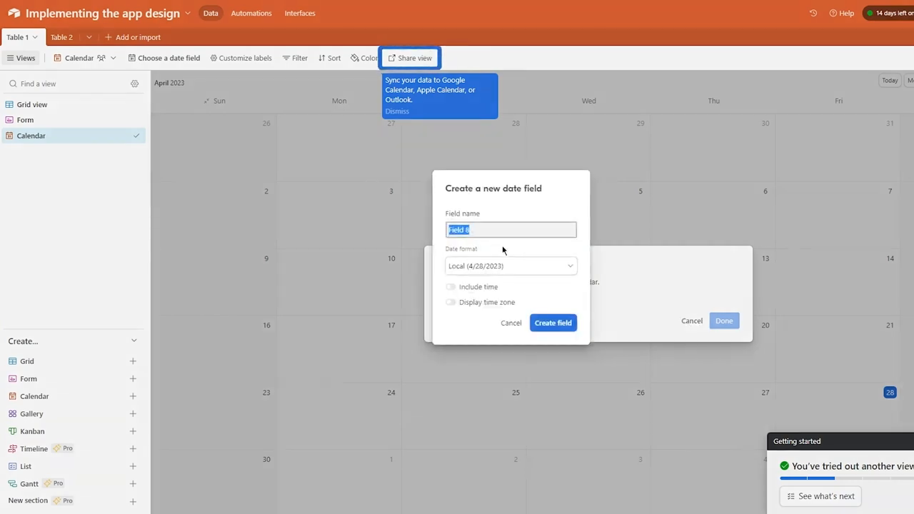
pyautogui.click(538, 332)
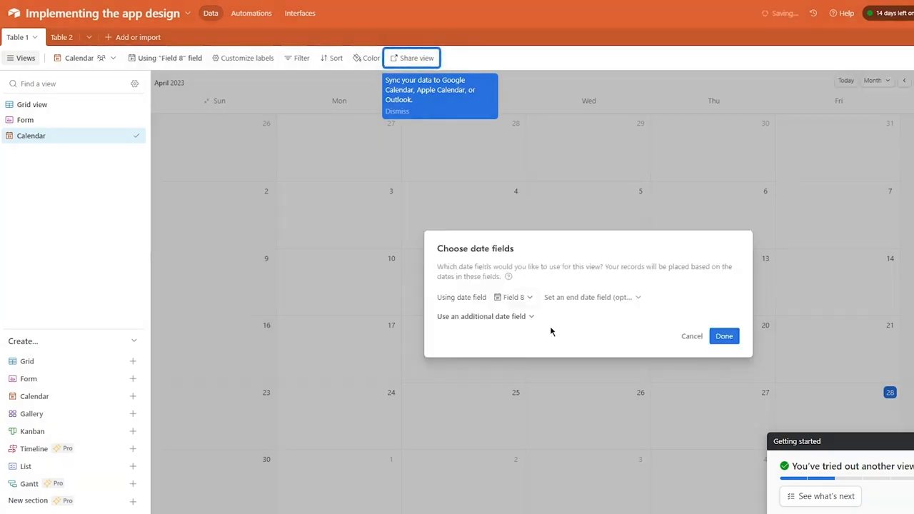
pyautogui.click(724, 336)
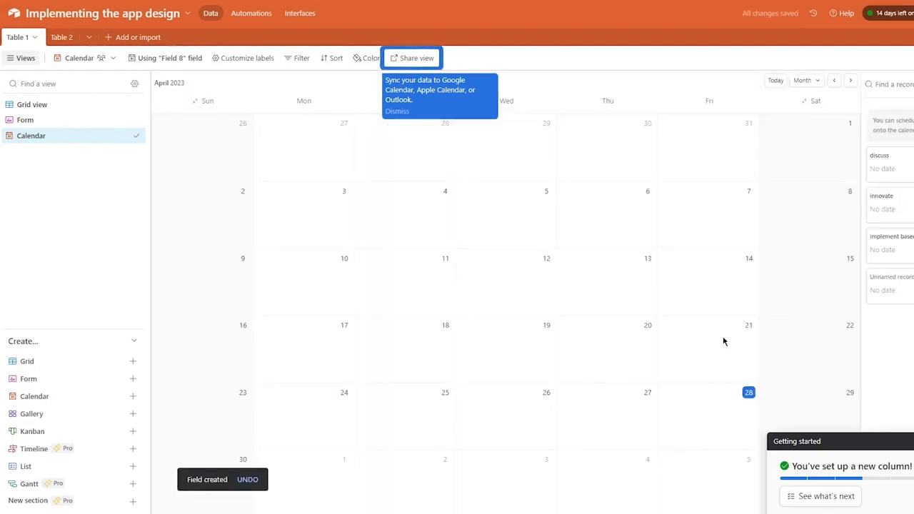
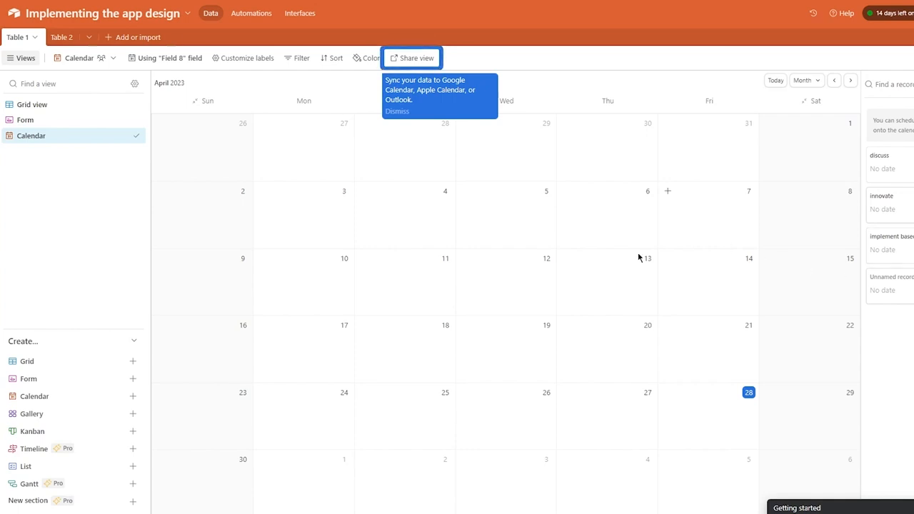
# Create a collaborative Gallery view from the sidebar's Create list.
pyautogui.click(123, 417)
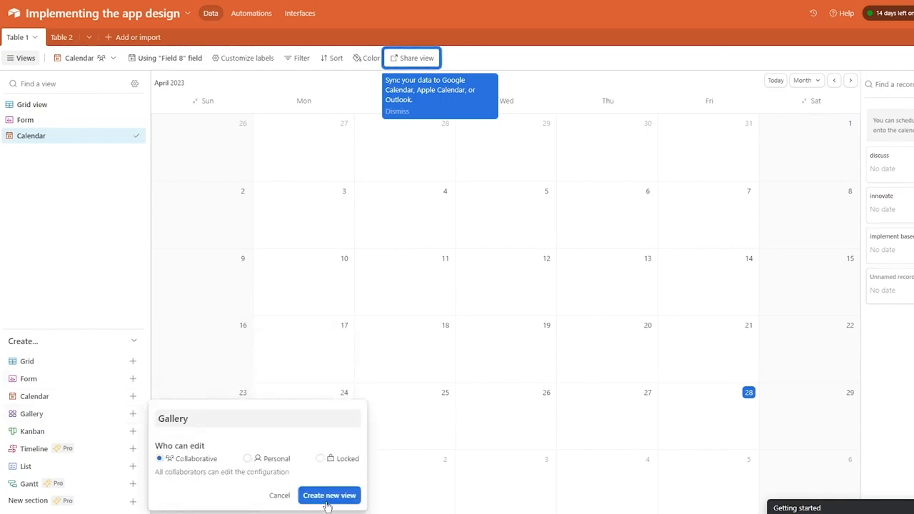
pyautogui.click(328, 496)
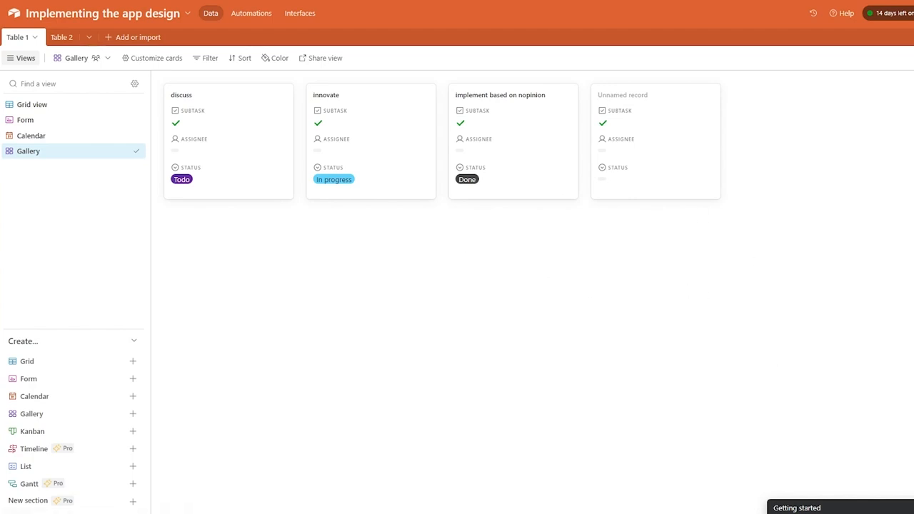
# Start a new Kanban view from the Create list so its name and edit-access options appear.
pyautogui.click(132, 431)
pyautogui.click(132, 432)
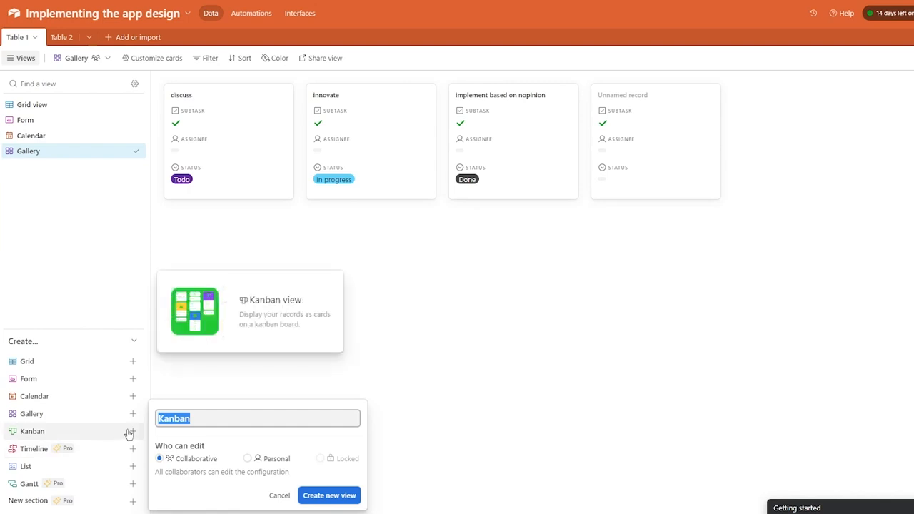
# Create the Kanban view and stack its cards by Status instead of Assignee.
pyautogui.click(320, 500)
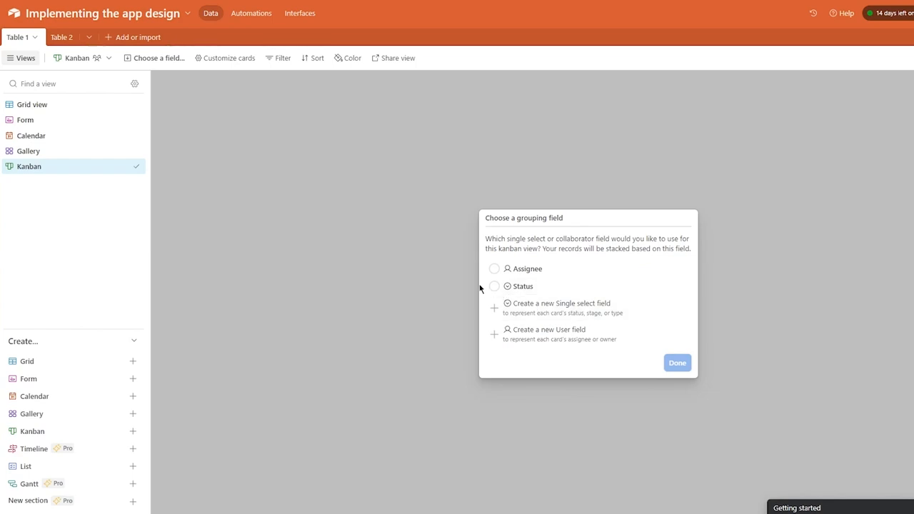
pyautogui.click(495, 269)
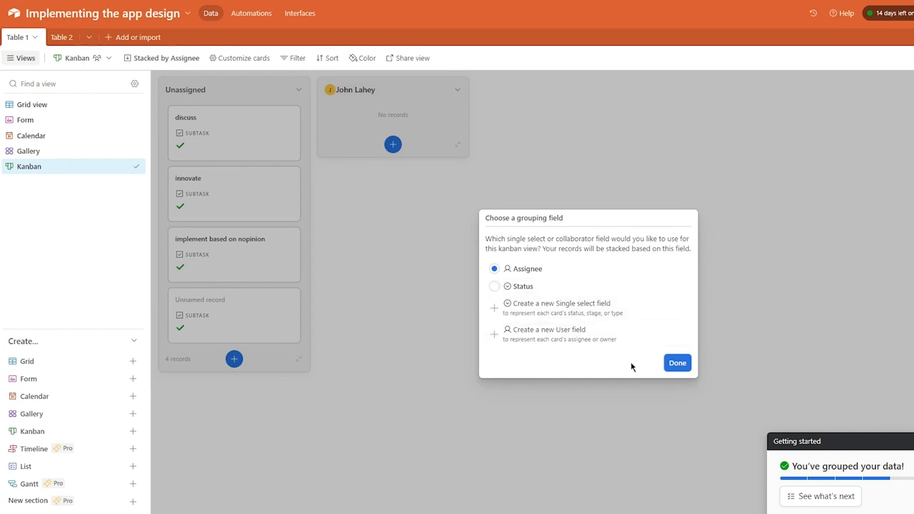
pyautogui.click(495, 286)
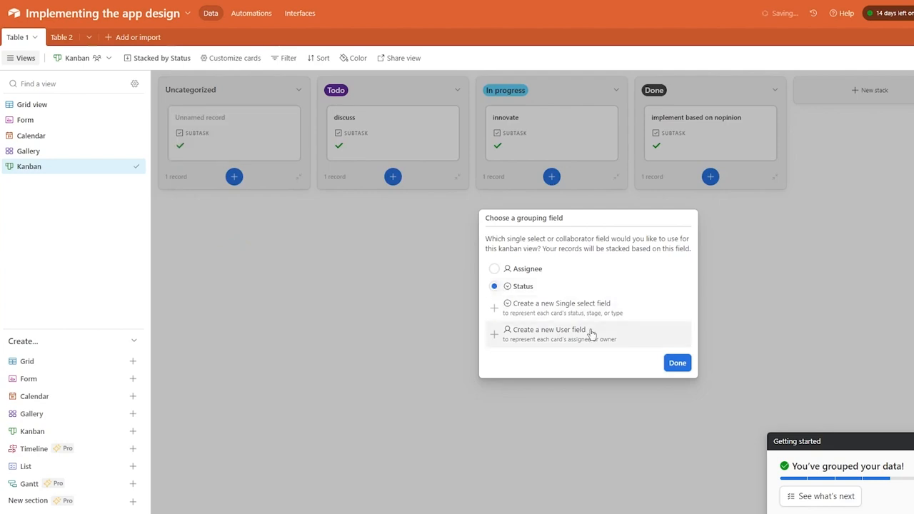
pyautogui.click(679, 366)
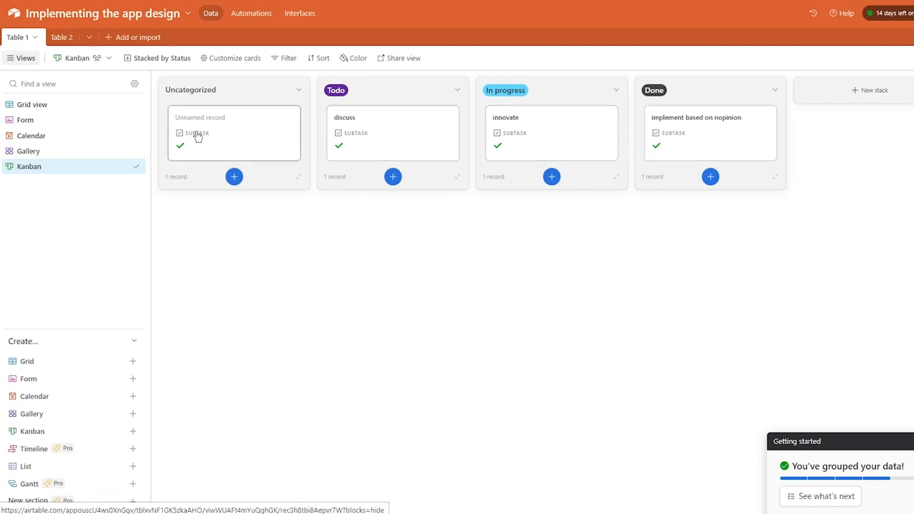
pyautogui.moveTo(237, 136)
pyautogui.mouseDown()
pyautogui.moveTo(455, 124)
pyautogui.moveTo(437, 165)
pyautogui.moveTo(894, 96)
pyautogui.moveTo(455, 137)
pyautogui.moveTo(226, 140)
pyautogui.moveTo(247, 146)
pyautogui.mouseUp()
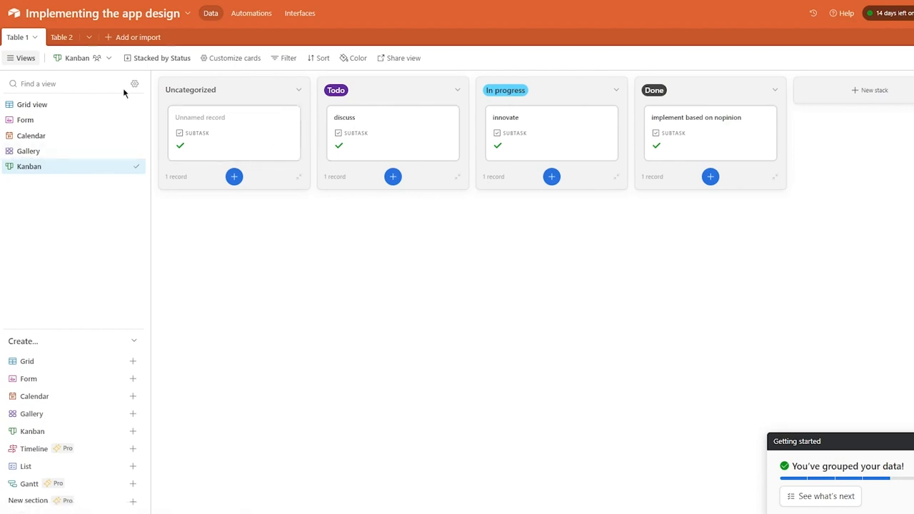
pyautogui.click(36, 104)
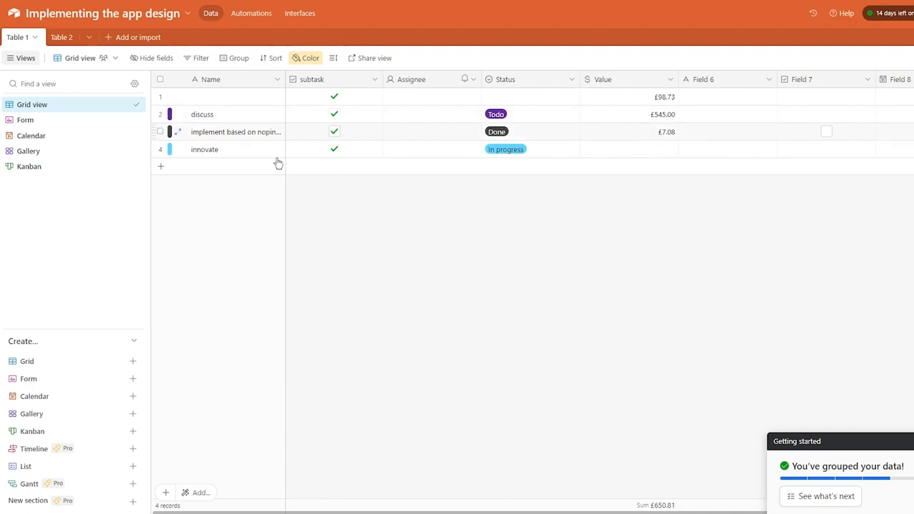
pyautogui.click(33, 166)
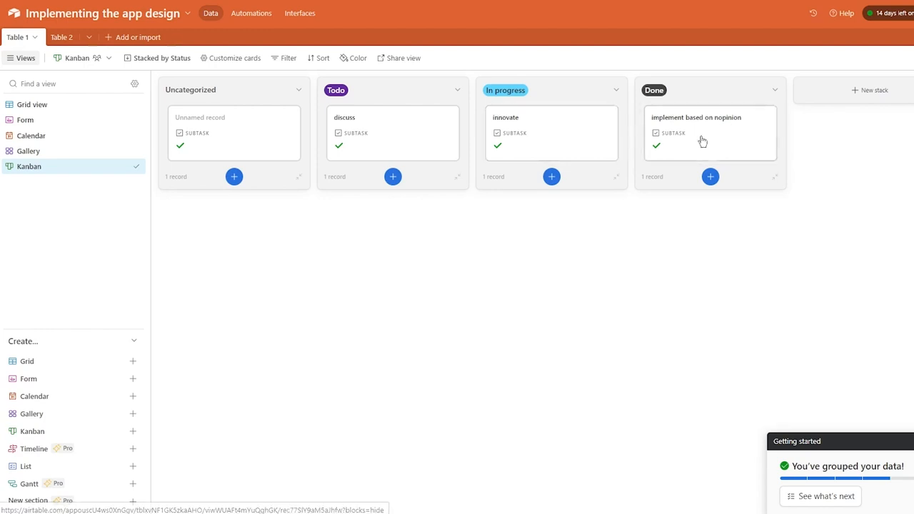
# Move discuss into In progress and implement based on nopinion into Todo, then check its record.
pyautogui.moveTo(382, 149); pyautogui.dragTo(550, 155)
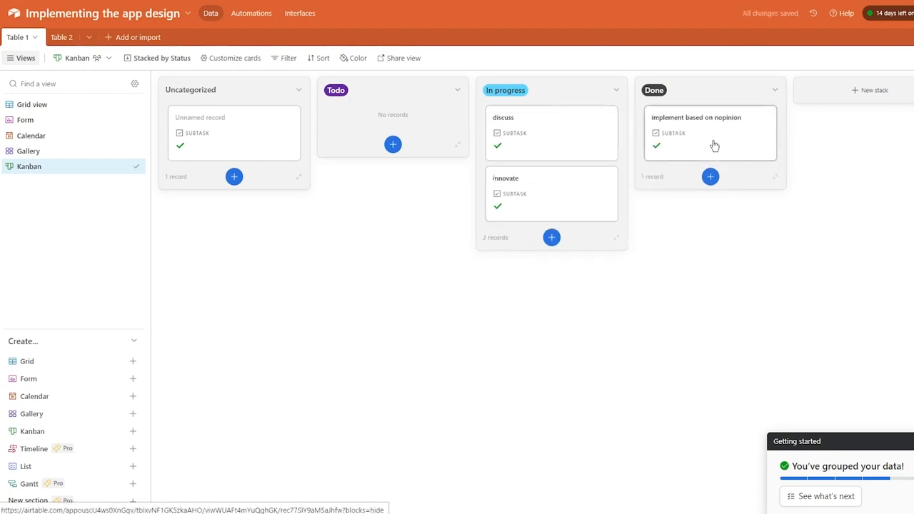
pyautogui.moveTo(714, 145); pyautogui.dragTo(387, 156)
pyautogui.click(387, 156)
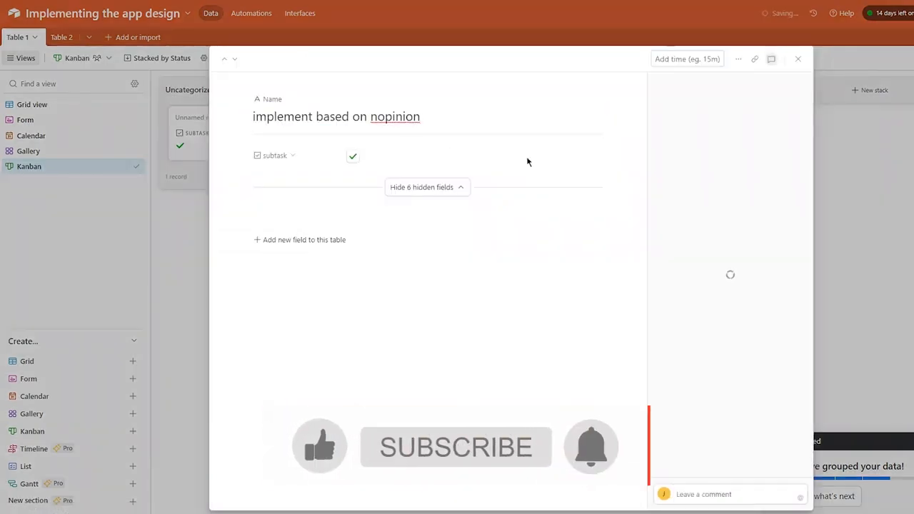
pyautogui.click(904, 143)
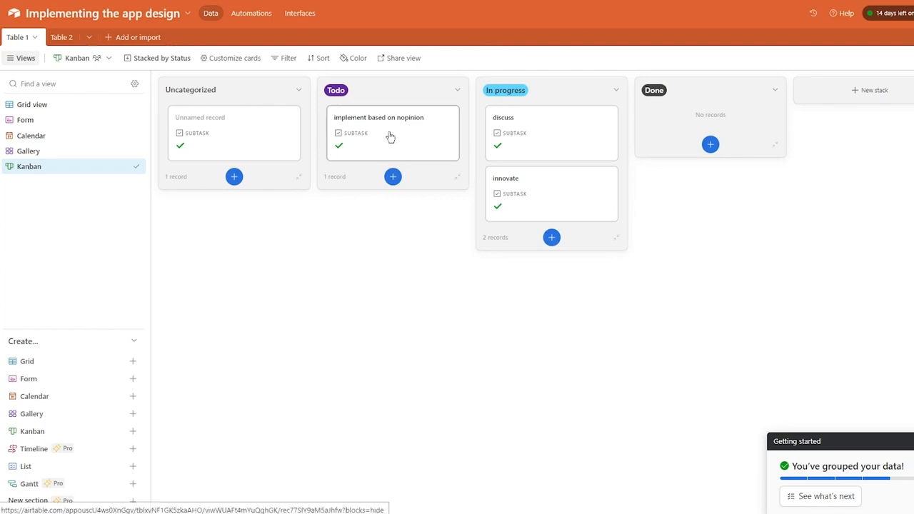
# Check the discuss record's details, then add a new stack to the board.
pyautogui.click(537, 124)
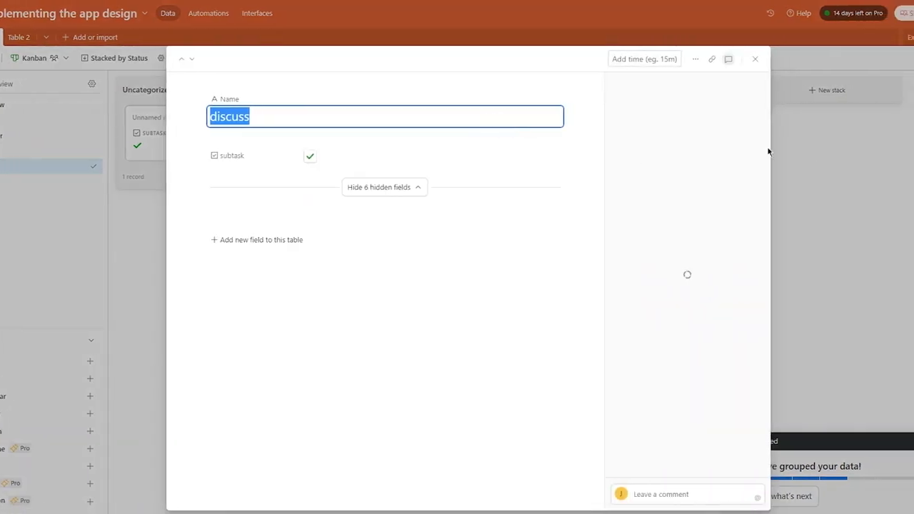
pyautogui.click(769, 151)
pyautogui.click(795, 88)
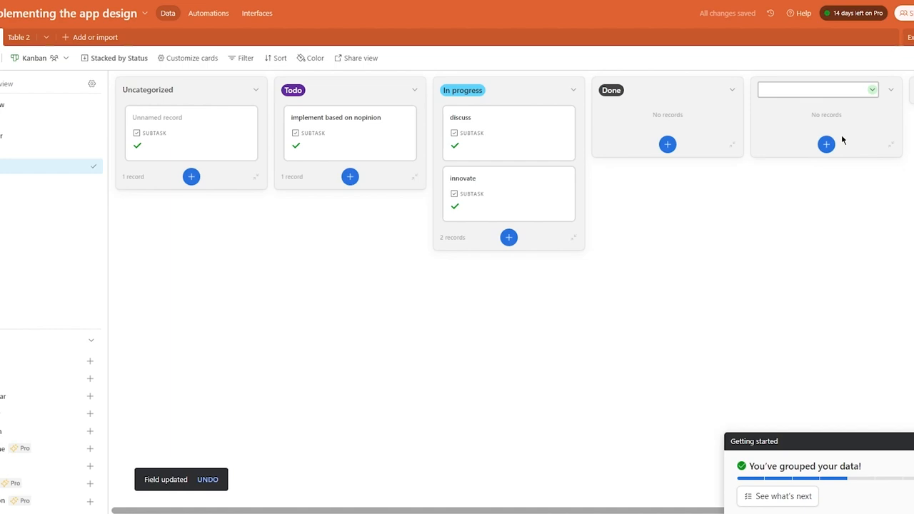
# Name the new stack Discussion, move discuss into Done and innovate into Discussion.
pyautogui.write('Discussion')
pyautogui.press('Return')
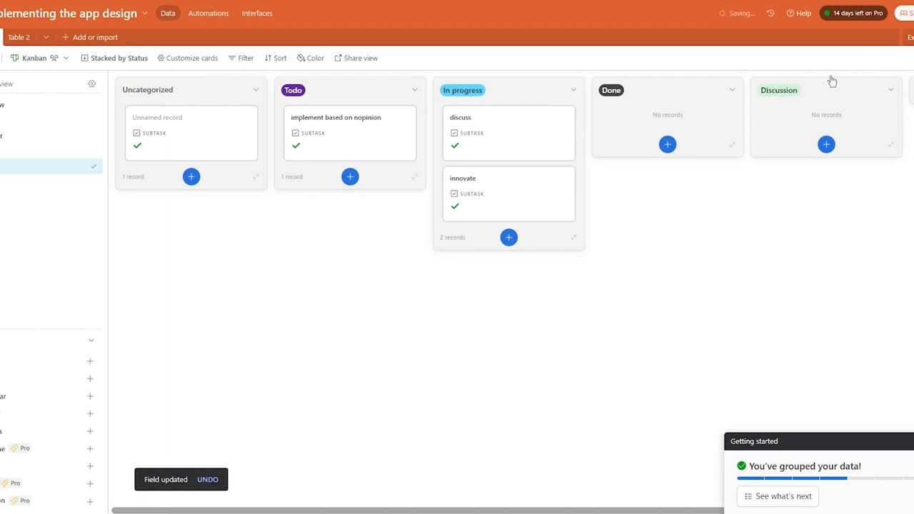
pyautogui.moveTo(490, 142); pyautogui.dragTo(616, 139)
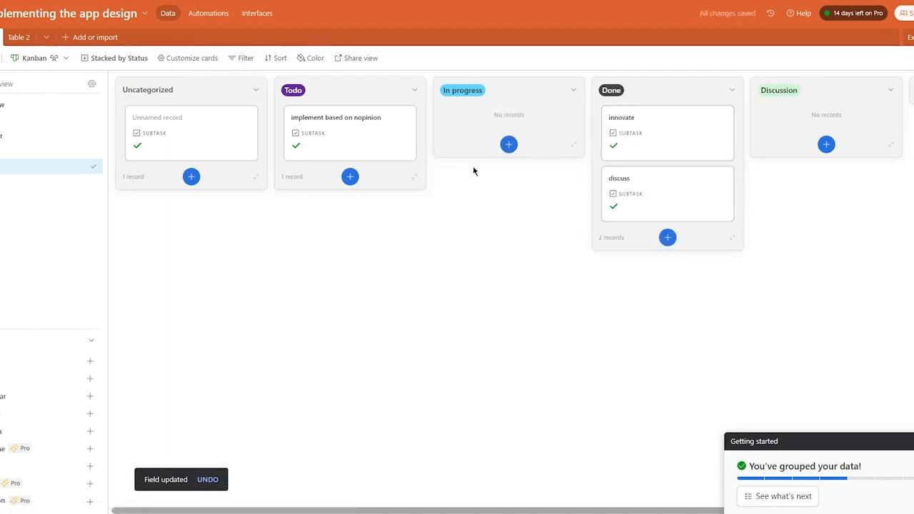
pyautogui.moveTo(629, 125); pyautogui.dragTo(779, 128)
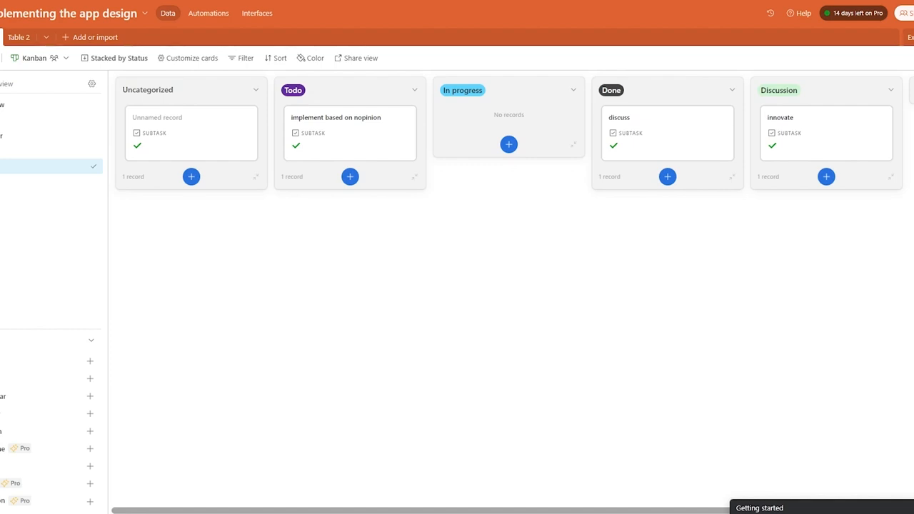
pyautogui.moveTo(63, 404)
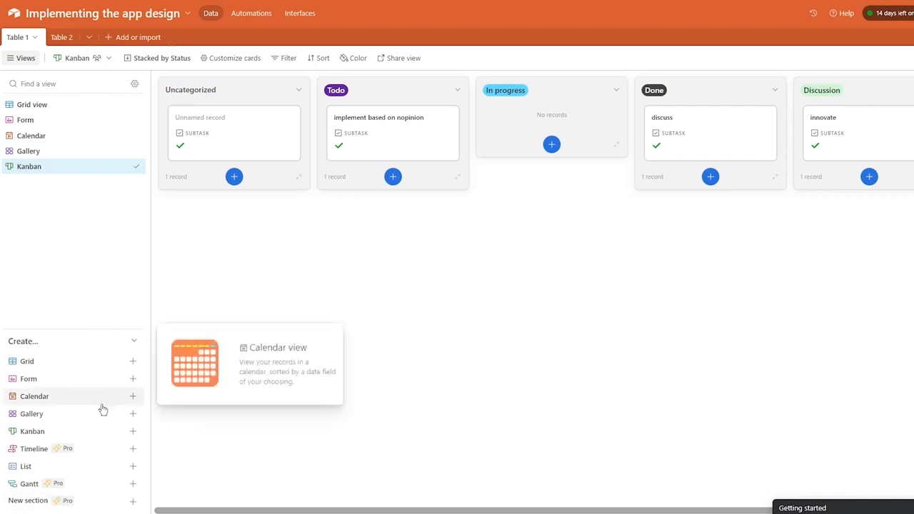
pyautogui.moveTo(107, 453)
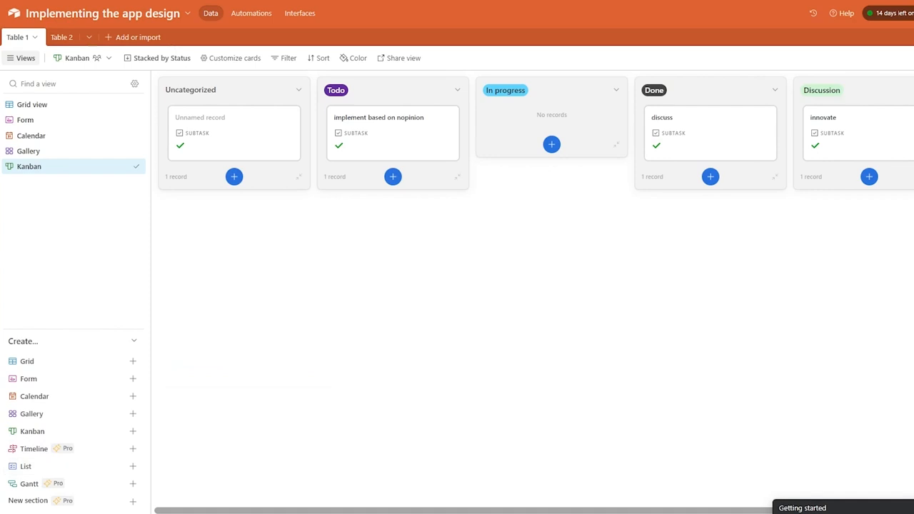
# Create a List view of Table 1, dismiss the hierarchy tip and add a blank record.
pyautogui.click(115, 468)
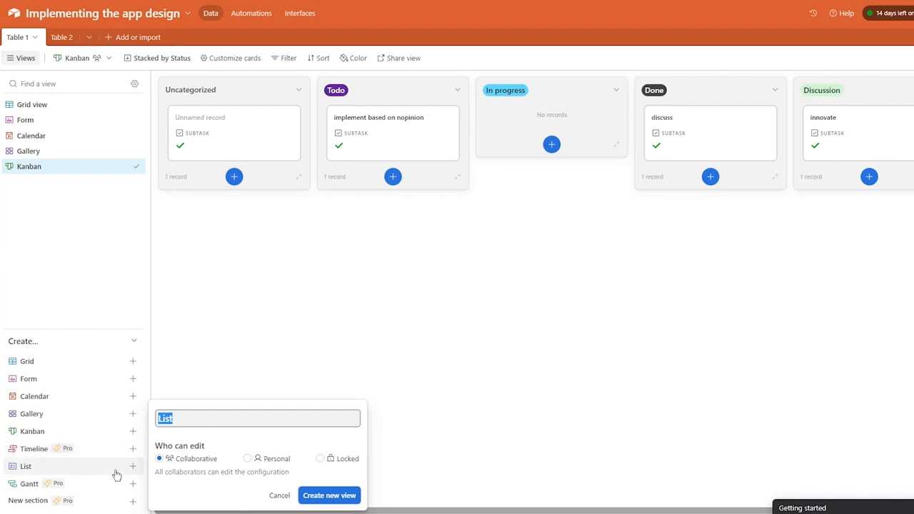
pyautogui.click(342, 500)
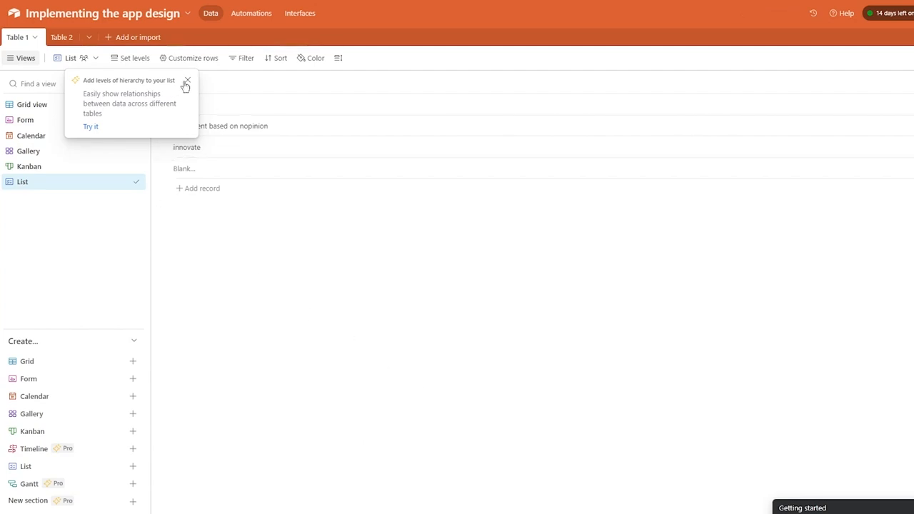
pyautogui.click(186, 82)
pyautogui.click(212, 190)
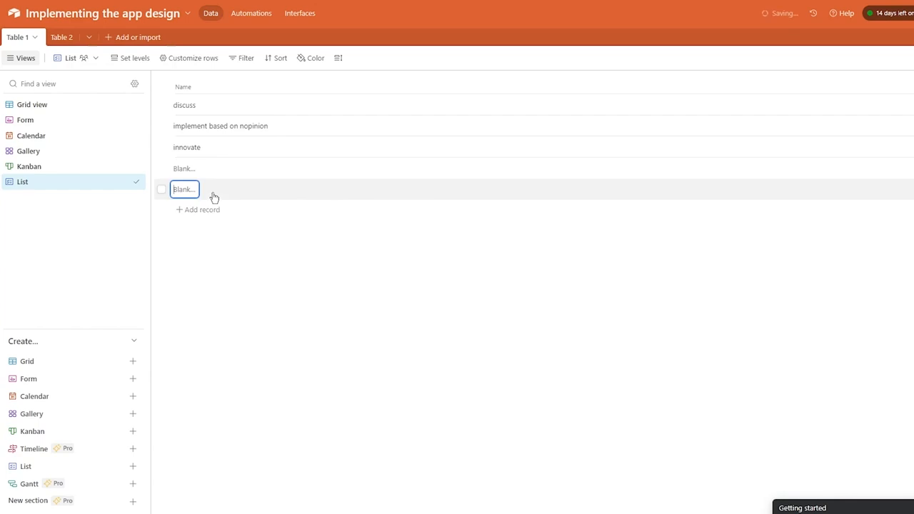
pyautogui.click(269, 256)
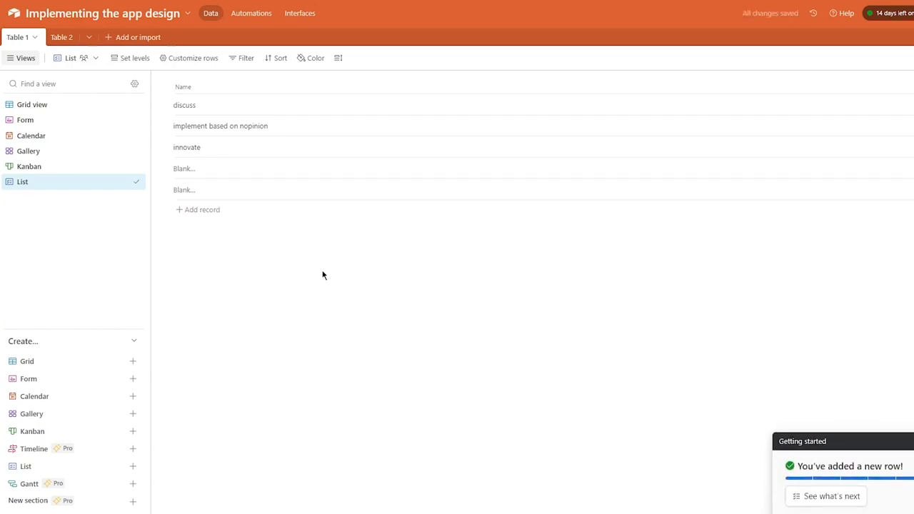
pyautogui.click(359, 106)
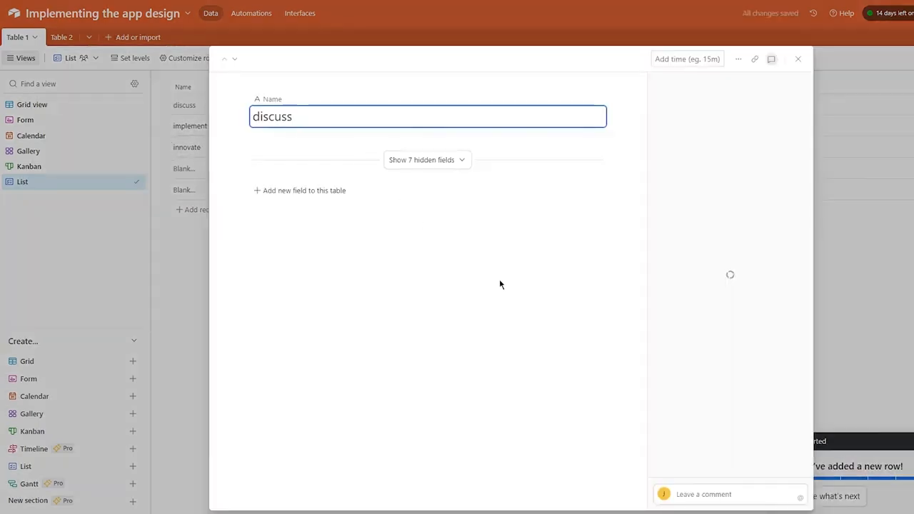
pyautogui.click(452, 166)
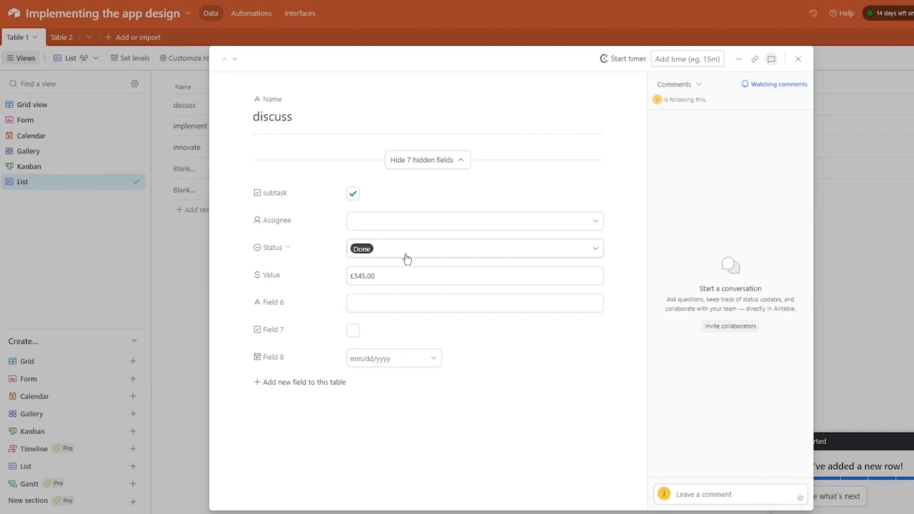
pyautogui.click(798, 59)
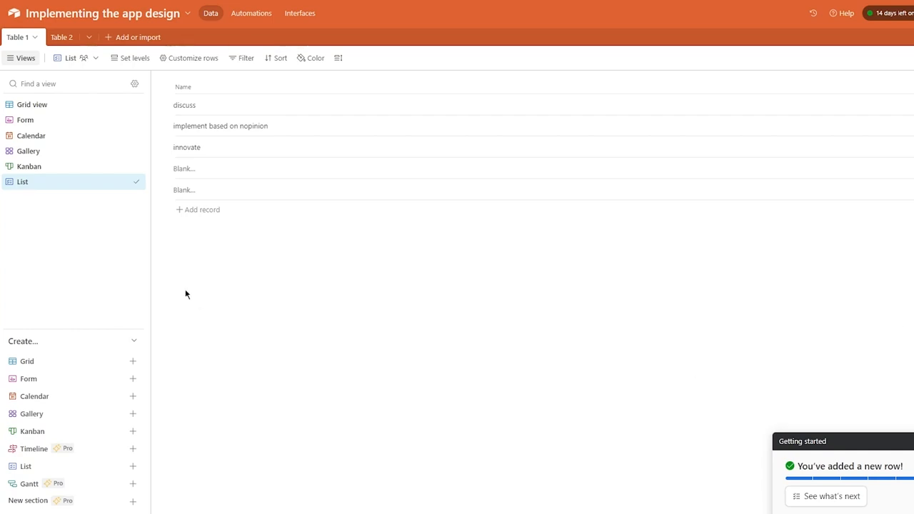
# Review Table 1's records in the List view, then begin a new Gantt view.
pyautogui.moveTo(129, 482)
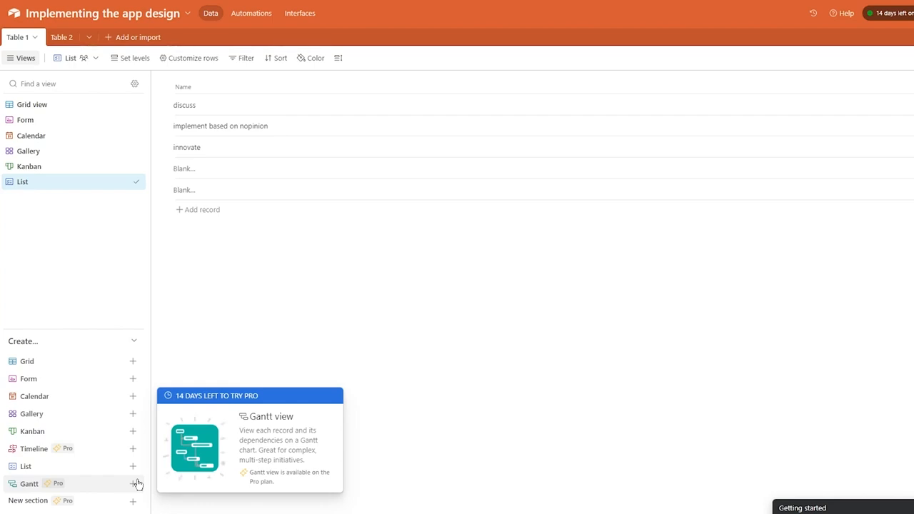
pyautogui.moveTo(108, 504)
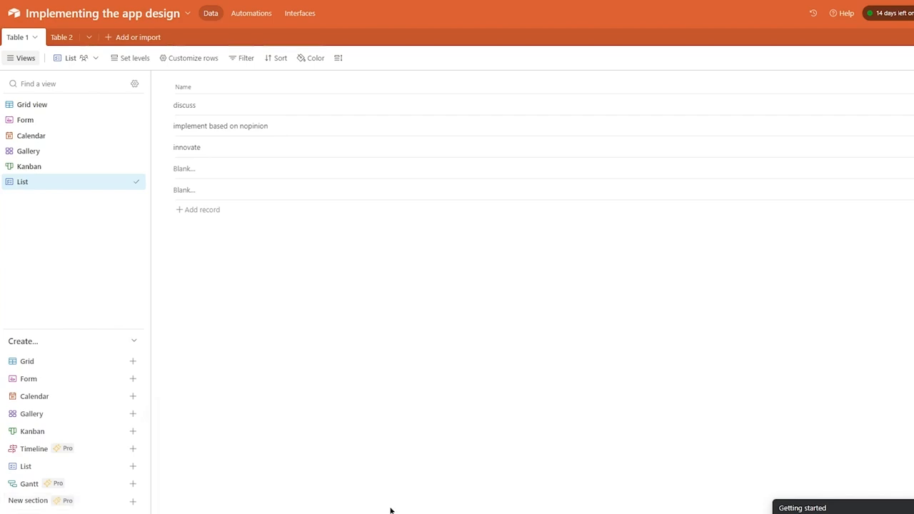
pyautogui.click(64, 486)
# Create the Gantt view with Field 8 as start date and a new End date field.
pyautogui.click(359, 500)
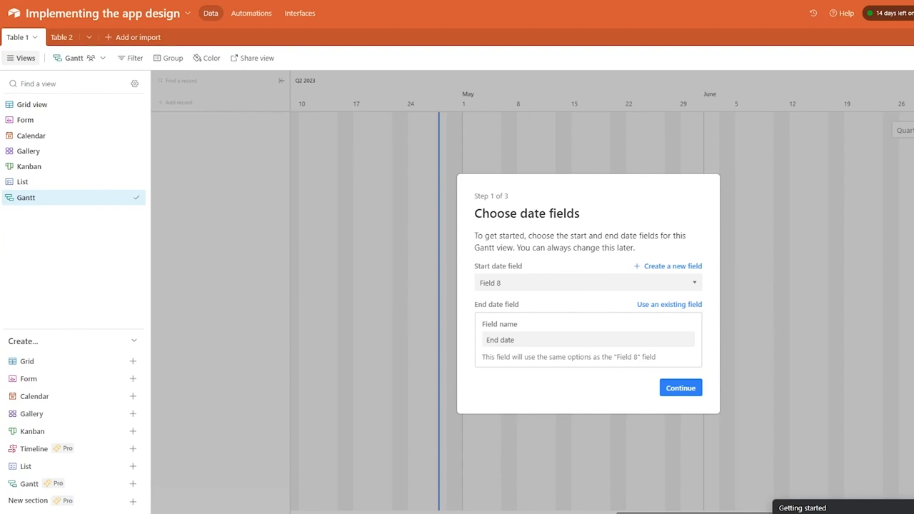
pyautogui.click(672, 391)
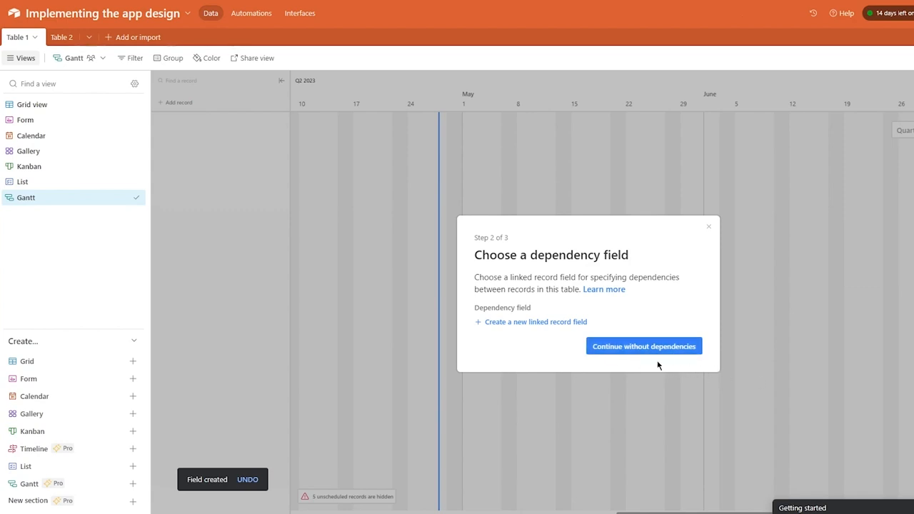
# Read the dependency explanation, then continue the Gantt setup without a dependency field.
pyautogui.moveTo(477, 281); pyautogui.dragTo(653, 283)
pyautogui.click(696, 293)
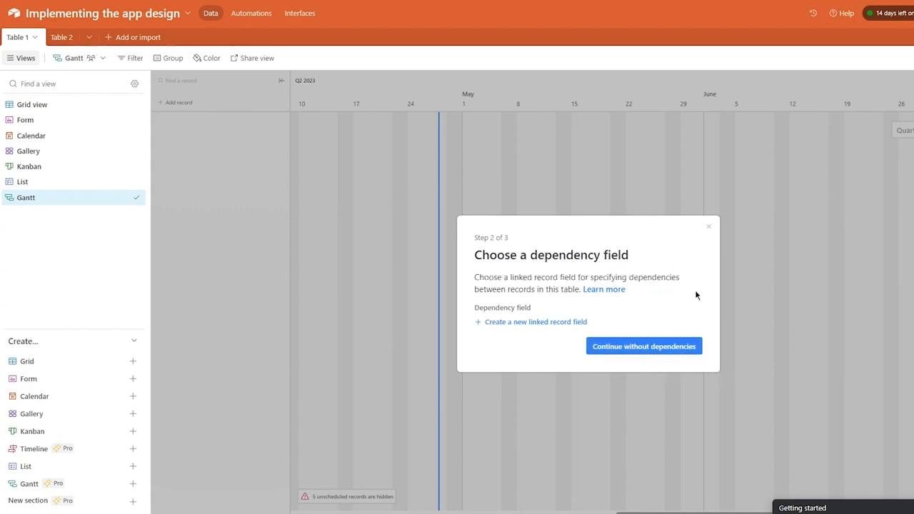
pyautogui.moveTo(572, 278); pyautogui.dragTo(697, 305)
pyautogui.click(702, 307)
pyautogui.moveTo(439, 295); pyautogui.dragTo(632, 314)
pyautogui.click(632, 314)
pyautogui.click(647, 349)
# Finish the Gantt setup and draw a first task bar spanning May 8–21.
pyautogui.click(682, 345)
pyautogui.click(684, 330)
pyautogui.moveTo(494, 184); pyautogui.dragTo(735, 326)
pyautogui.moveTo(520, 167); pyautogui.dragTo(590, 181)
pyautogui.moveTo(408, 168); pyautogui.dragTo(684, 197)
pyautogui.moveTo(471, 130); pyautogui.dragTo(662, 153)
pyautogui.moveTo(478, 157); pyautogui.dragTo(554, 164)
pyautogui.moveTo(474, 206); pyautogui.dragTo(598, 212)
pyautogui.moveTo(521, 277); pyautogui.dragTo(621, 282)
pyautogui.click(541, 282)
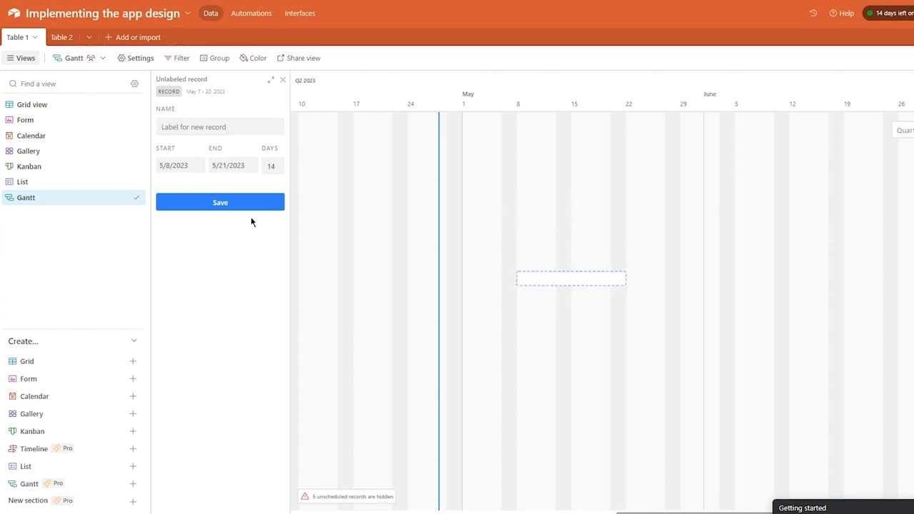
# Name the drafted record jkljklj and save it.
pyautogui.click(164, 129)
pyautogui.write('jkljklj')
pyautogui.click(193, 203)
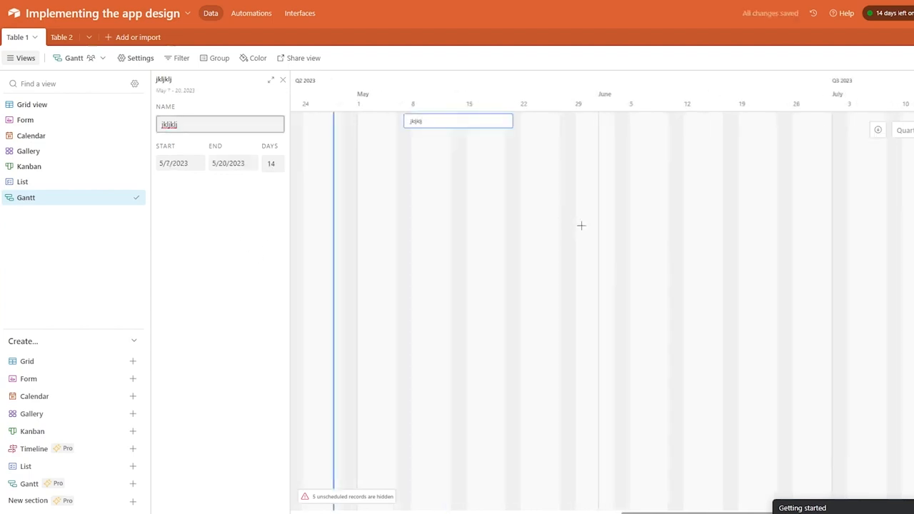
# Move jkljklj to May 17–30 and settle a second, unlabeled bar at May 11–27.
pyautogui.moveTo(449, 126); pyautogui.dragTo(713, 131)
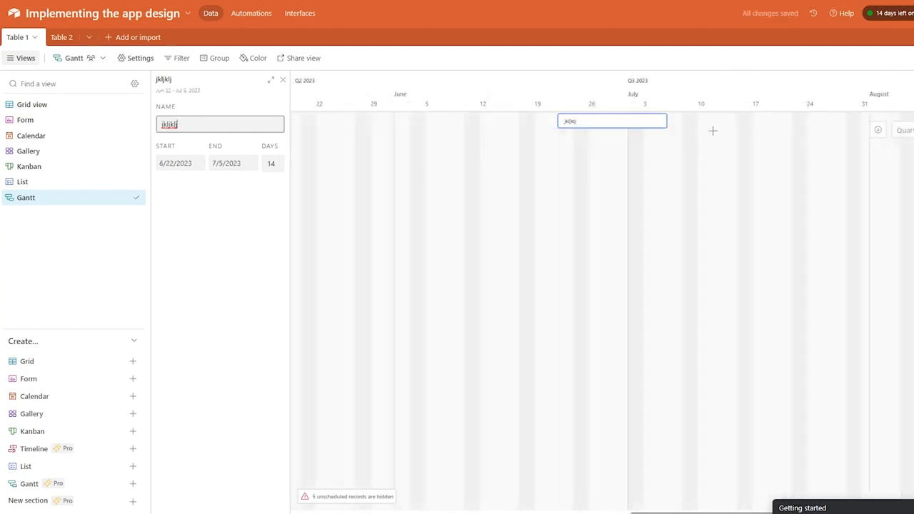
pyautogui.moveTo(634, 132); pyautogui.dragTo(554, 130)
pyautogui.moveTo(608, 122); pyautogui.dragTo(328, 129)
pyautogui.moveTo(489, 124); pyautogui.dragTo(491, 124)
pyautogui.click(477, 143)
pyautogui.moveTo(433, 164); pyautogui.dragTo(575, 165)
pyautogui.click(447, 141)
pyautogui.moveTo(422, 173); pyautogui.dragTo(638, 151)
pyautogui.moveTo(470, 149); pyautogui.dragTo(657, 151)
pyautogui.moveTo(699, 204); pyautogui.dragTo(821, 206)
pyautogui.moveTo(662, 158); pyautogui.dragTo(463, 161)
pyautogui.moveTo(371, 192); pyautogui.dragTo(522, 203)
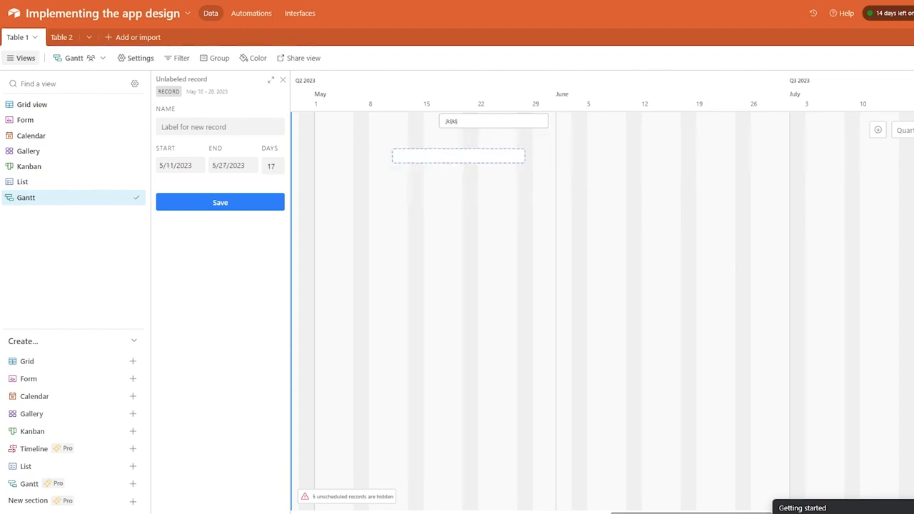
# Draw an early-June task bar and save it as record iguogjhlk.
pyautogui.moveTo(602, 203); pyautogui.dragTo(701, 192)
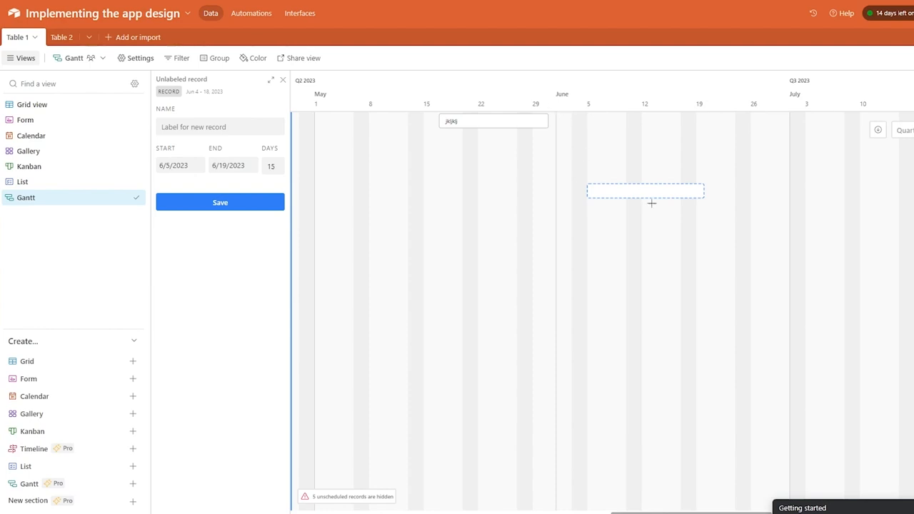
pyautogui.click(245, 128)
pyautogui.write('iguogjhlk')
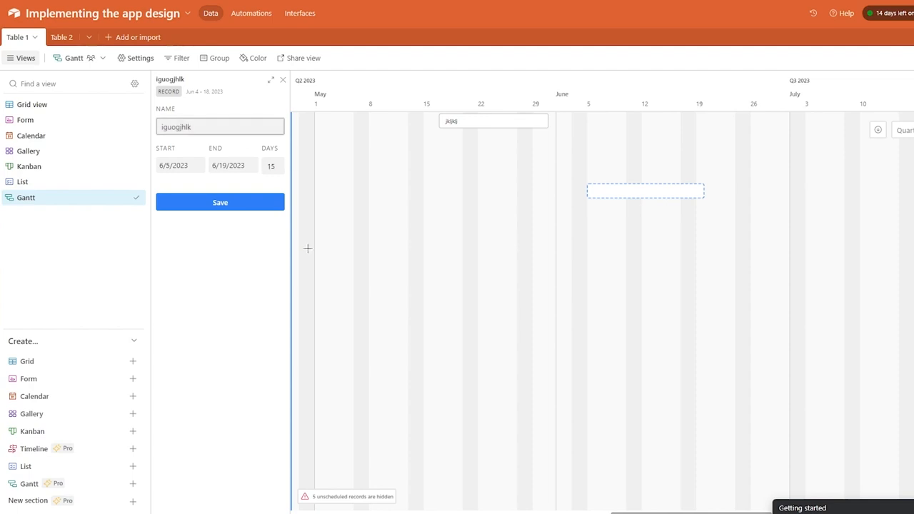
pyautogui.click(251, 207)
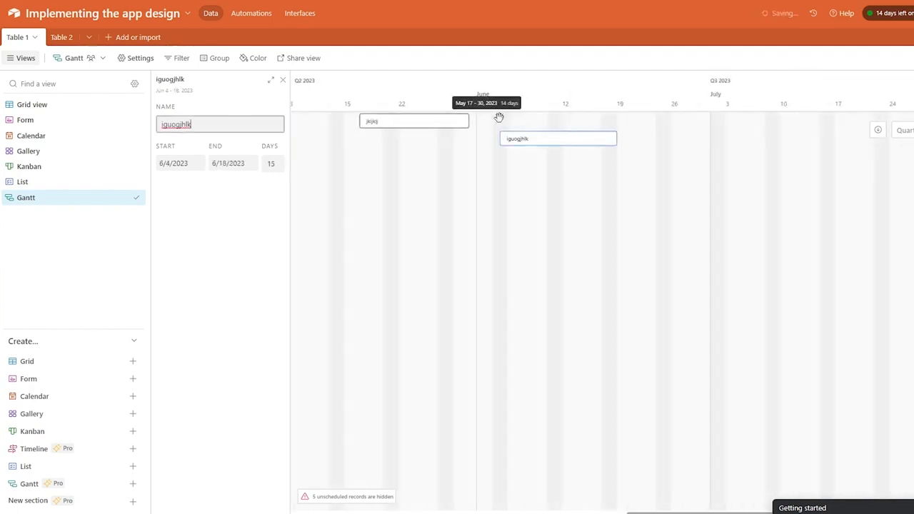
pyautogui.rightClick(452, 118)
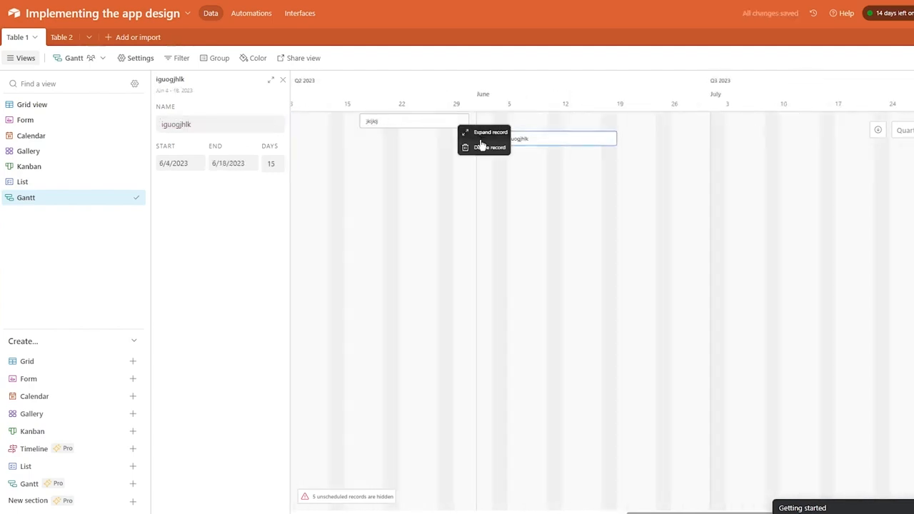
pyautogui.doubleClick(545, 139)
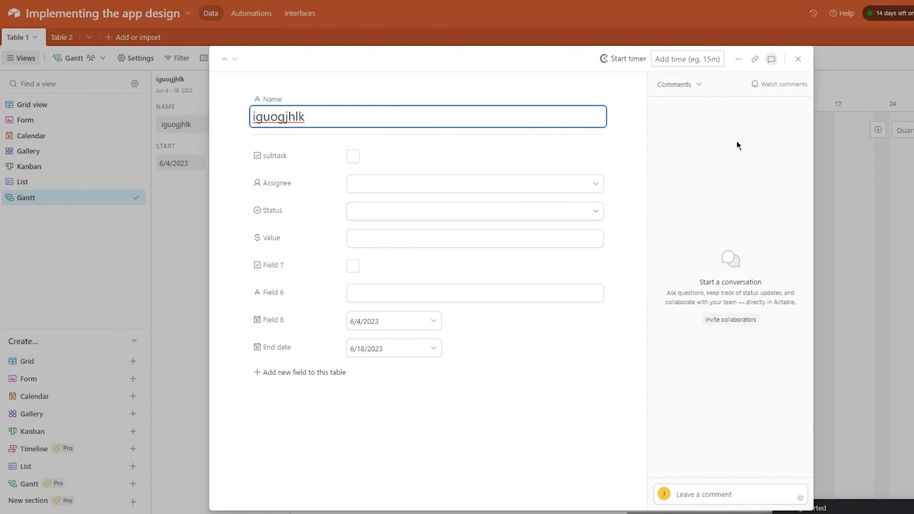
pyautogui.click(797, 59)
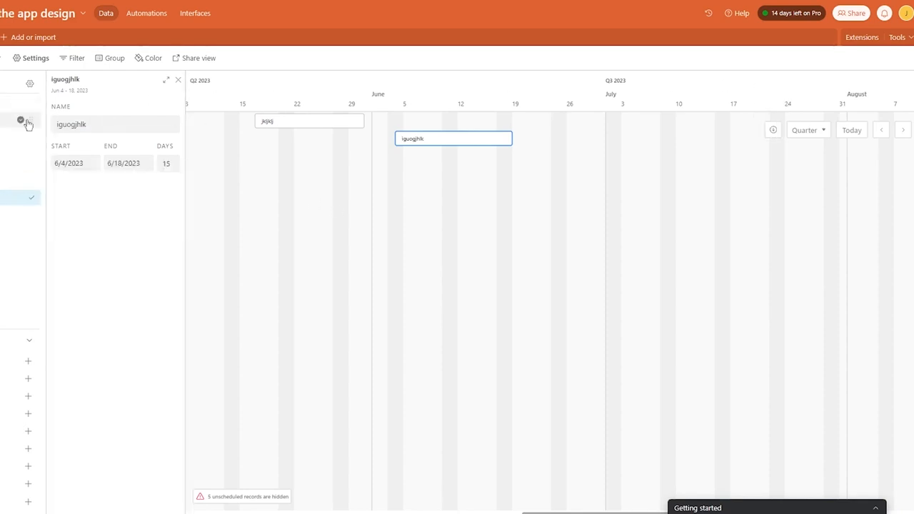
# Close the Gantt settings and show jkljklj's details, spanning 17–30 May 2023.
pyautogui.click(22, 60)
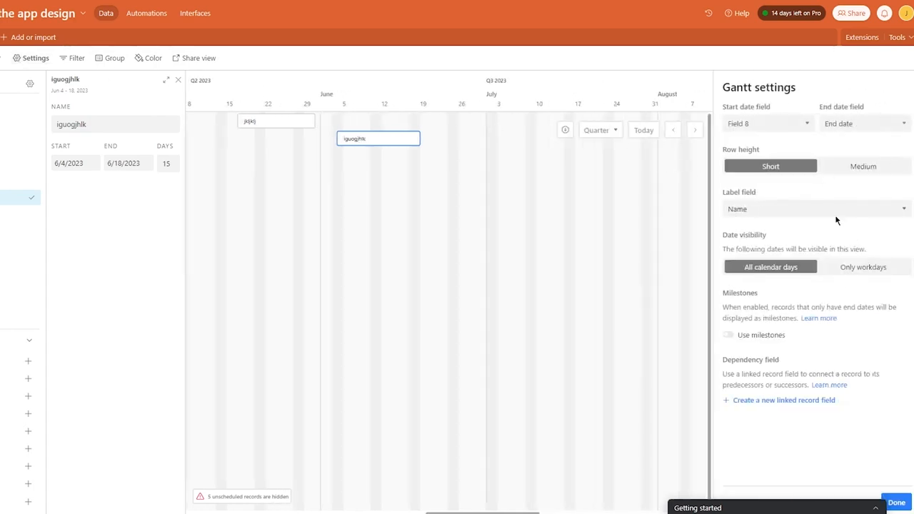
pyautogui.click(896, 503)
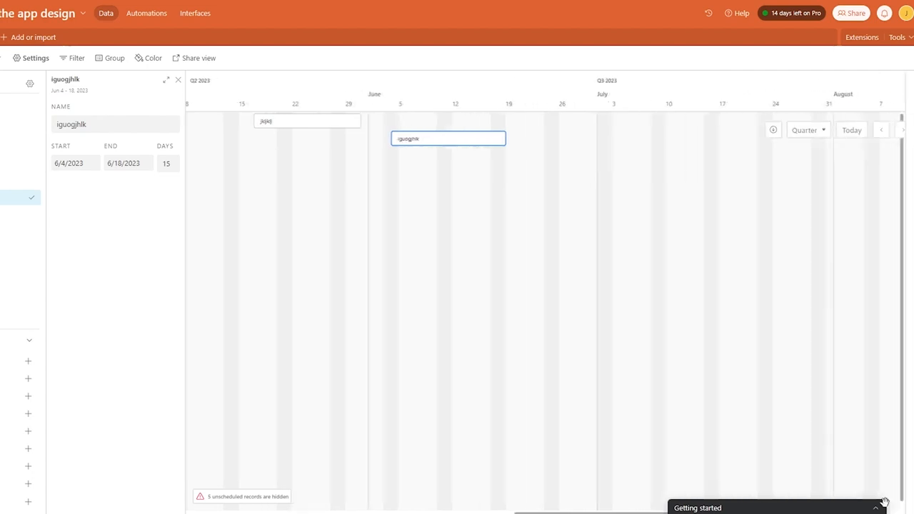
pyautogui.click(462, 122)
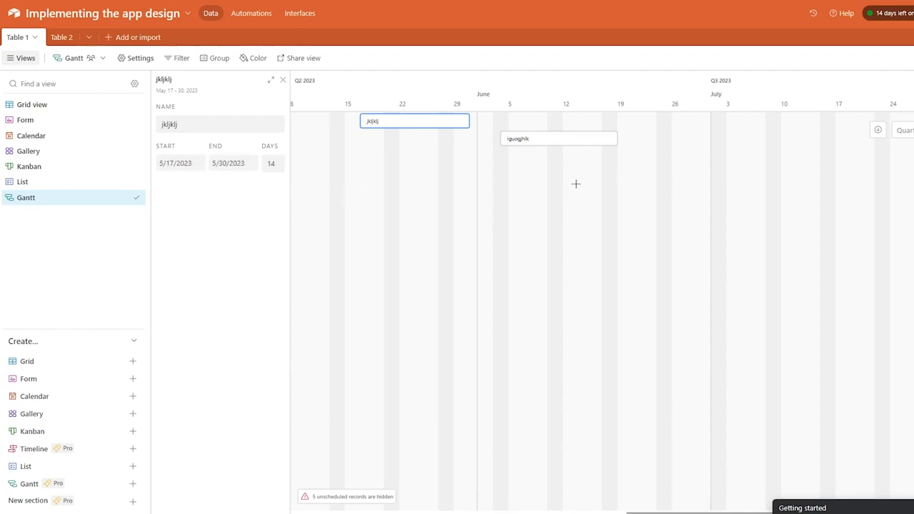
# Colour the Gantt records by their Status and expand the jkljklj record.
pyautogui.click(244, 60)
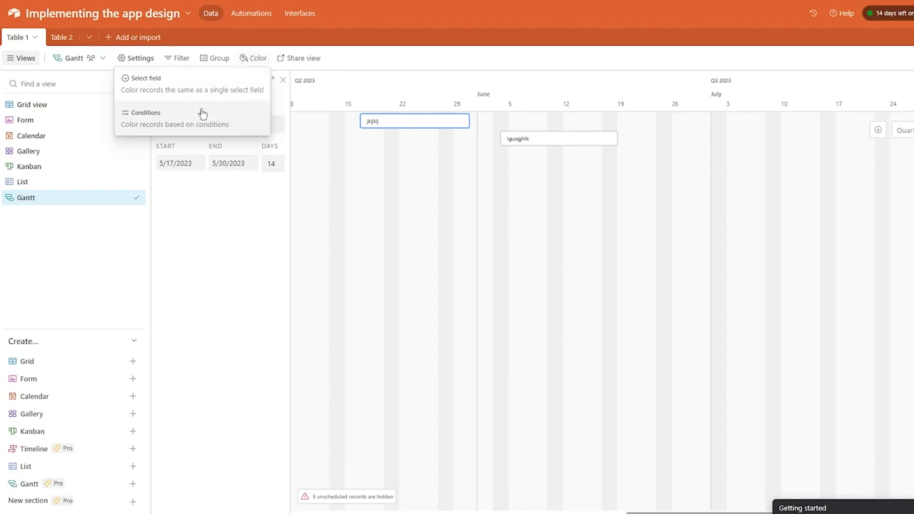
pyautogui.click(218, 84)
pyautogui.click(422, 120)
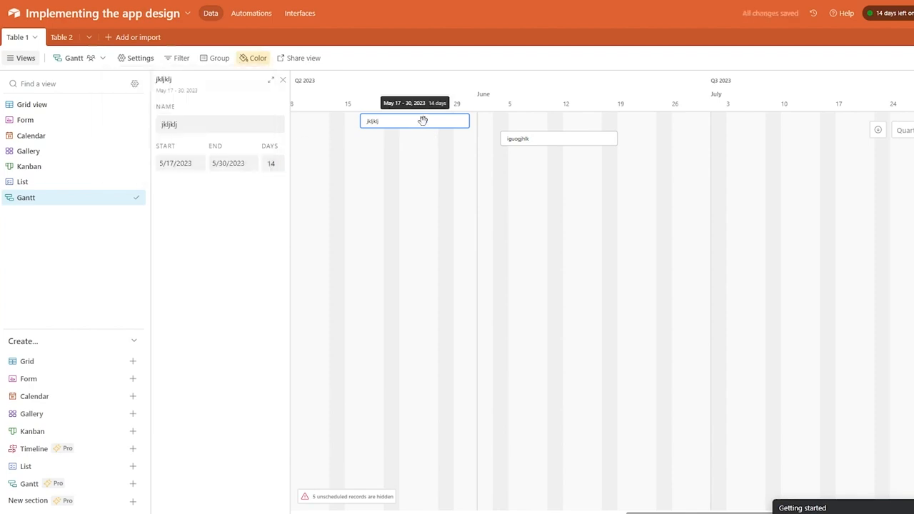
pyautogui.click(422, 121)
# Toggle jkljklj's subtask and Field 7 checkboxes back off, then close the record and details.
pyautogui.click(333, 156)
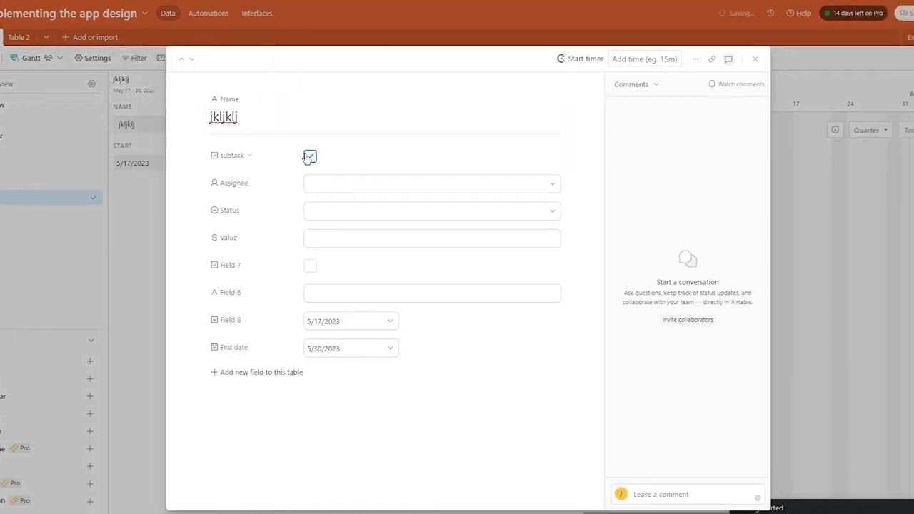
pyautogui.click(333, 157)
pyautogui.click(310, 266)
pyautogui.click(310, 266)
pyautogui.click(97, 208)
pyautogui.click(228, 81)
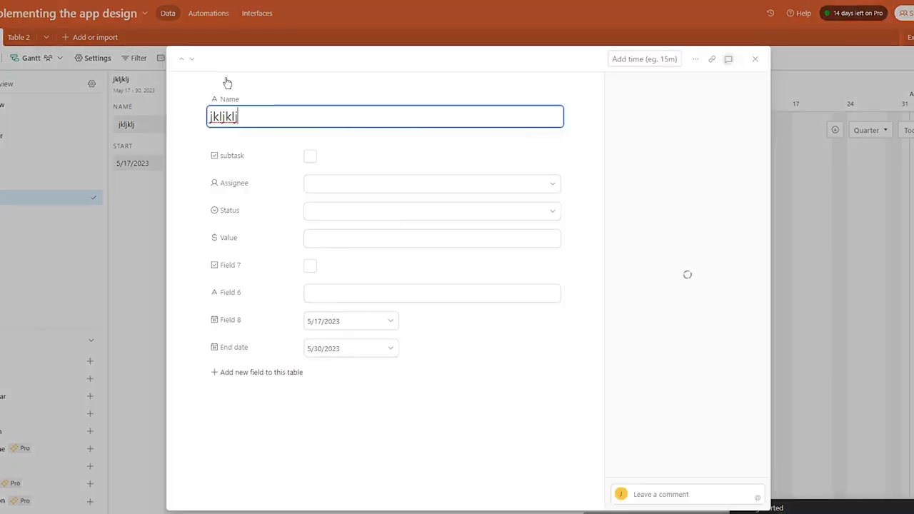
pyautogui.click(828, 205)
pyautogui.click(413, 197)
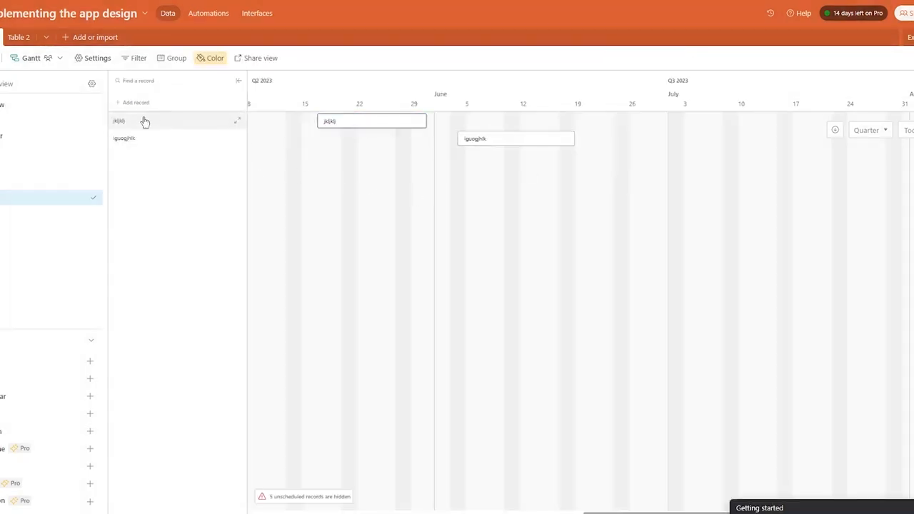
pyautogui.click(199, 123)
pyautogui.click(304, 164)
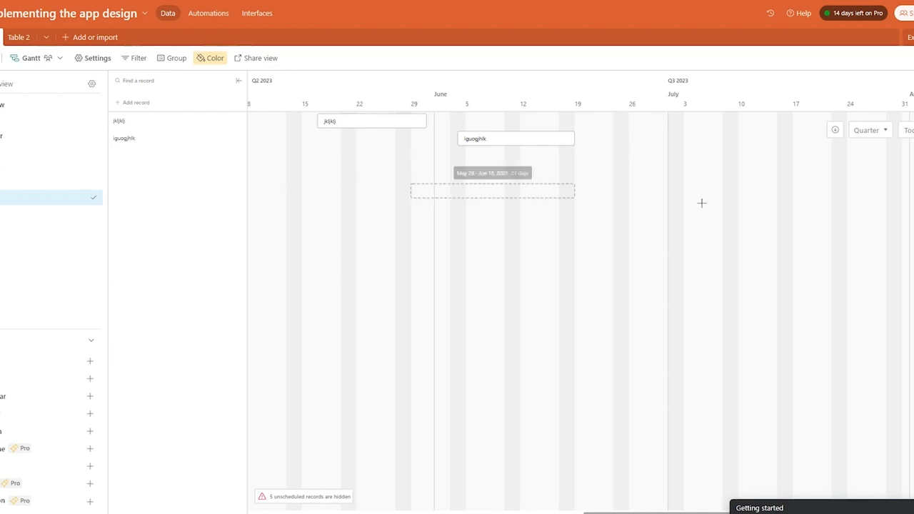
pyautogui.click(403, 176)
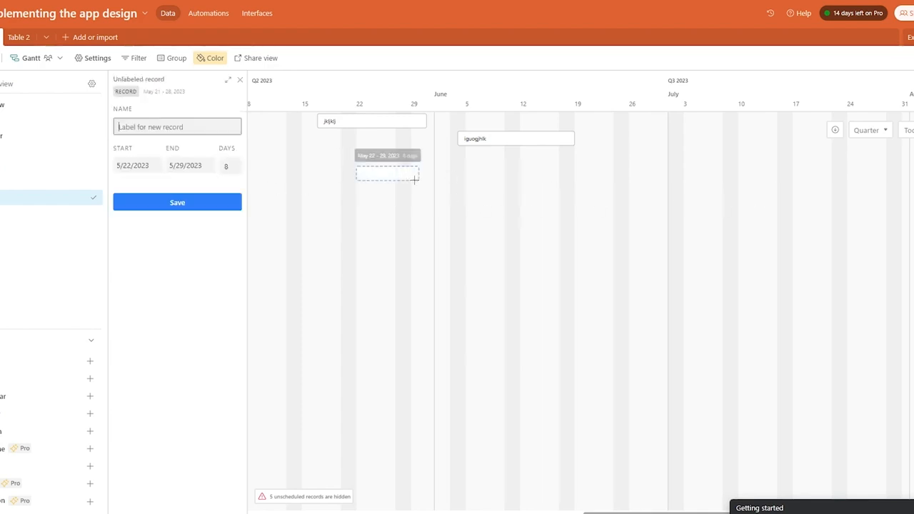
pyautogui.press('Escape')
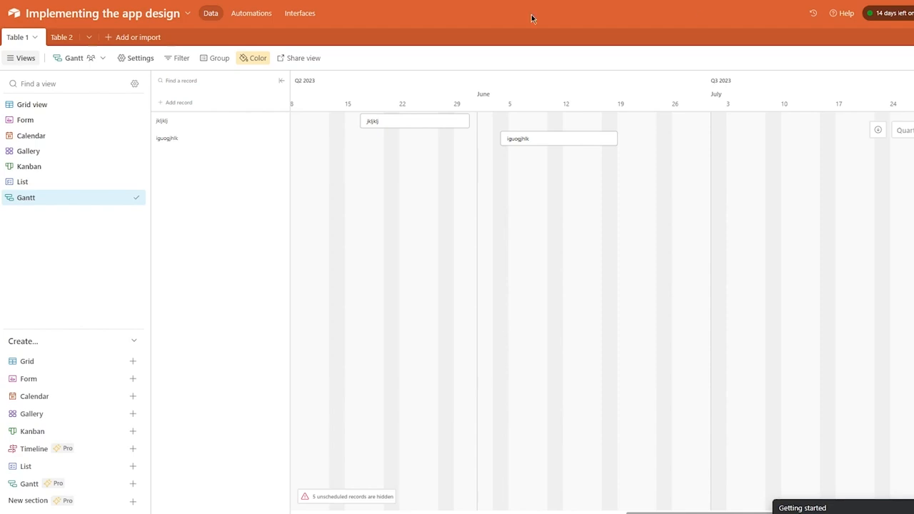
# Create a new Timeline view dated by Field 8 with no grouping.
pyautogui.moveTo(112, 456)
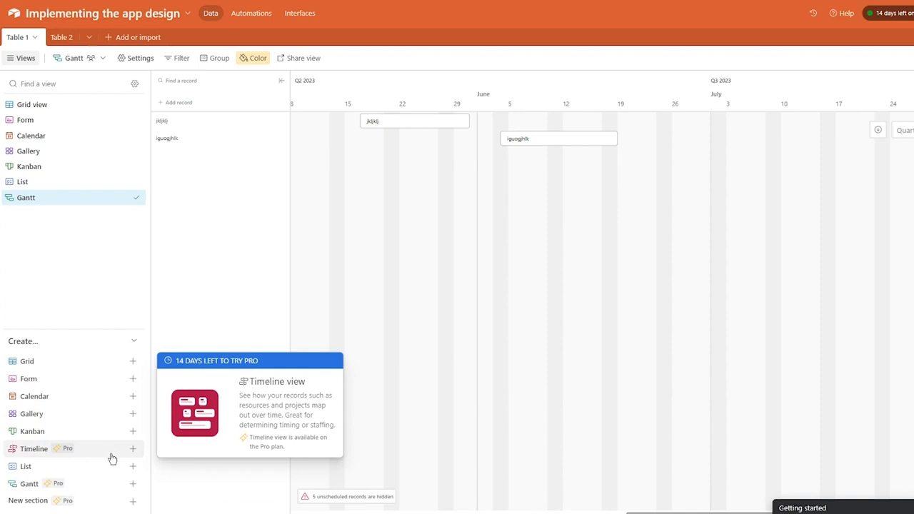
pyautogui.click(112, 457)
pyautogui.click(332, 494)
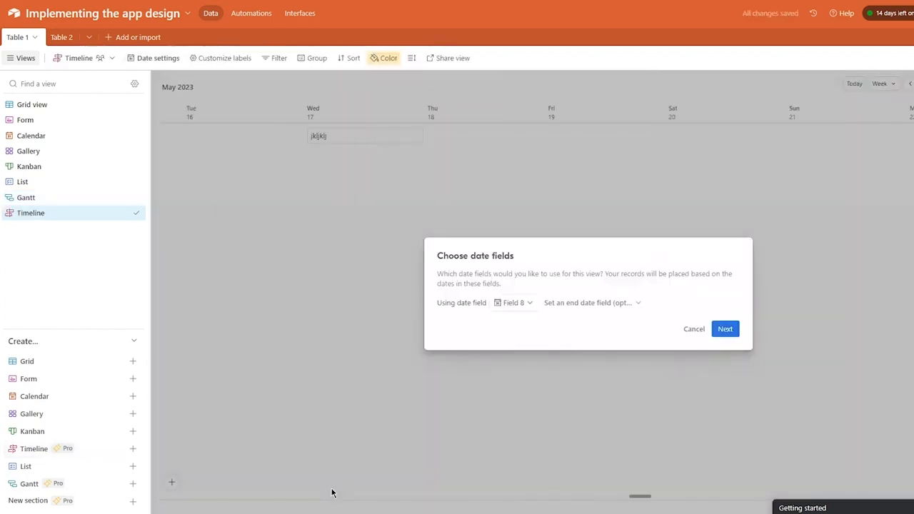
pyautogui.click(723, 331)
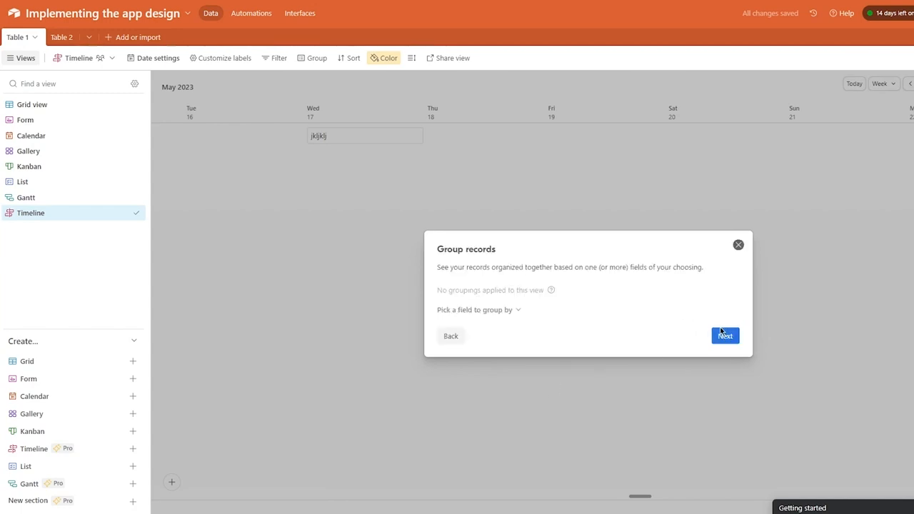
pyautogui.click(723, 335)
# Label timeline records with subtask, Assignee and Status, then start and dismiss a 17 May record.
pyautogui.click(442, 260)
pyautogui.click(442, 273)
pyautogui.click(442, 285)
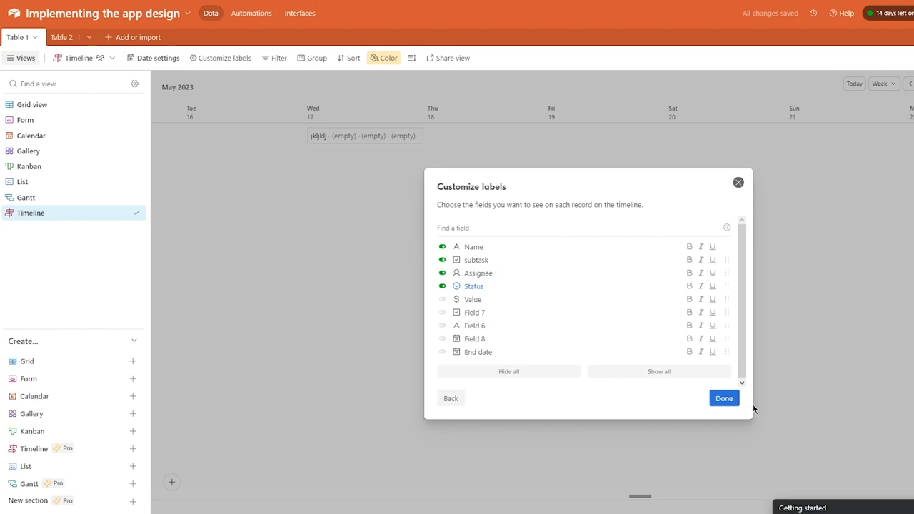
pyautogui.click(733, 399)
pyautogui.moveTo(368, 196); pyautogui.dragTo(663, 213)
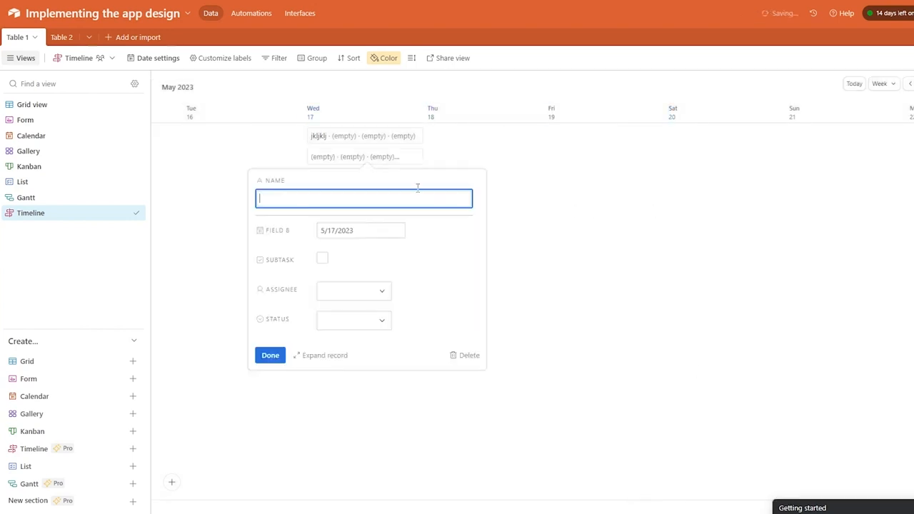
pyautogui.press('Escape')
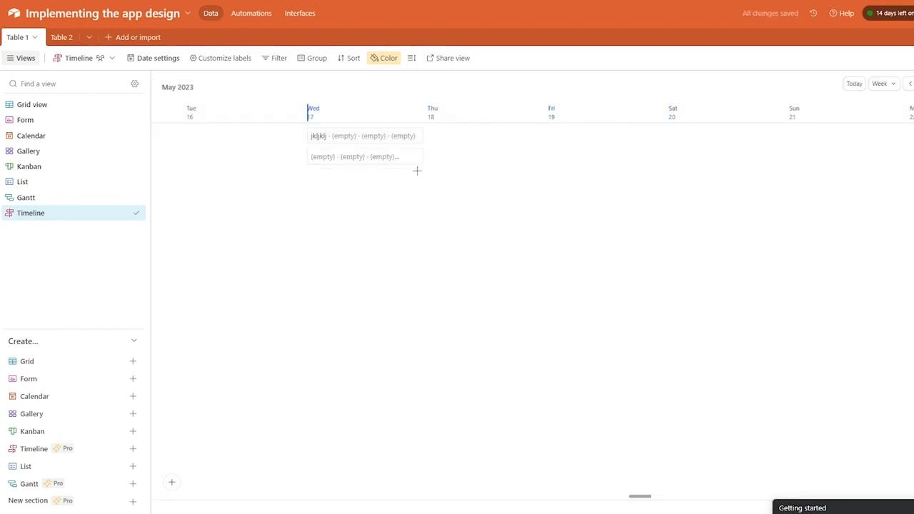
# Add blank one-day records on 16, 18 and 20 May plus several on 17 May.
pyautogui.click(284, 178)
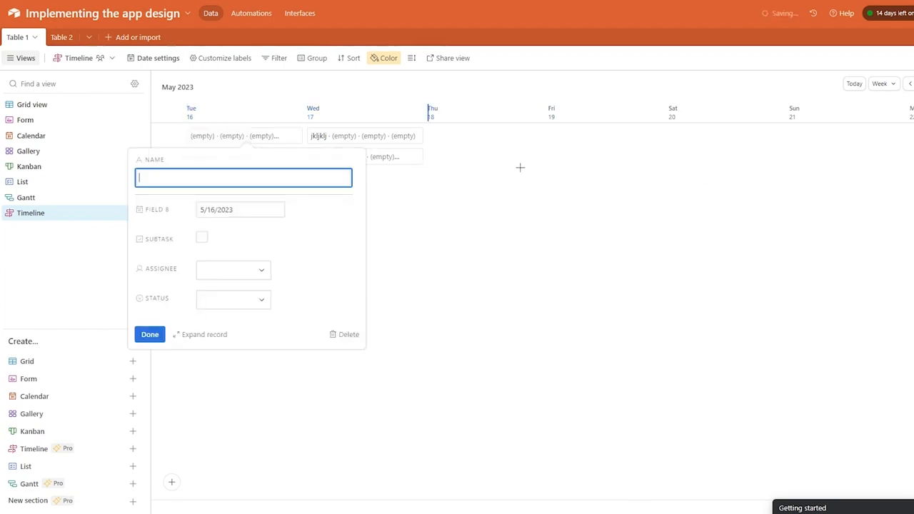
pyautogui.click(530, 165)
pyautogui.click(757, 214)
pyautogui.click(496, 243)
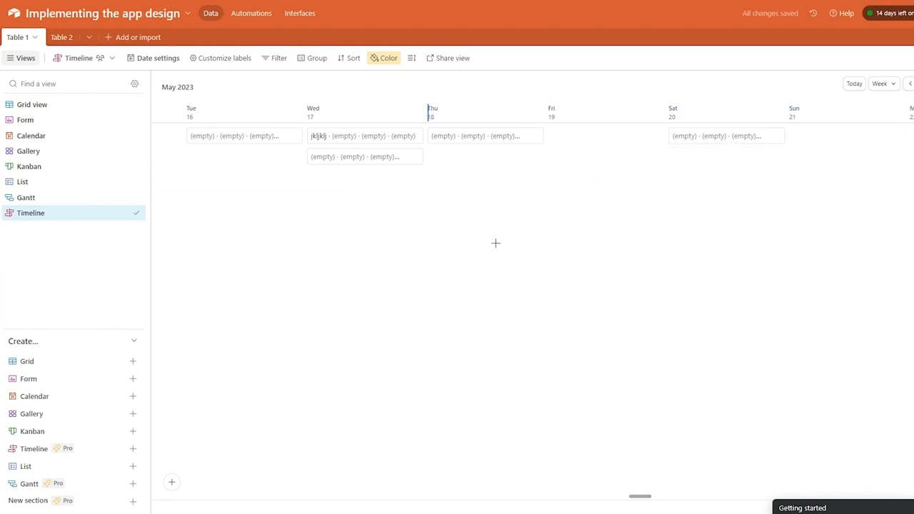
pyautogui.click(332, 198)
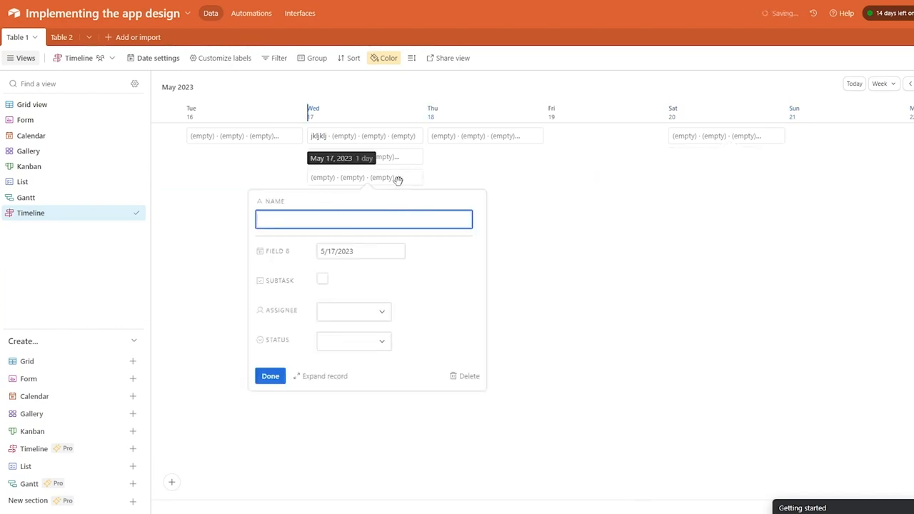
pyautogui.click(545, 179)
pyautogui.click(316, 203)
pyautogui.click(551, 226)
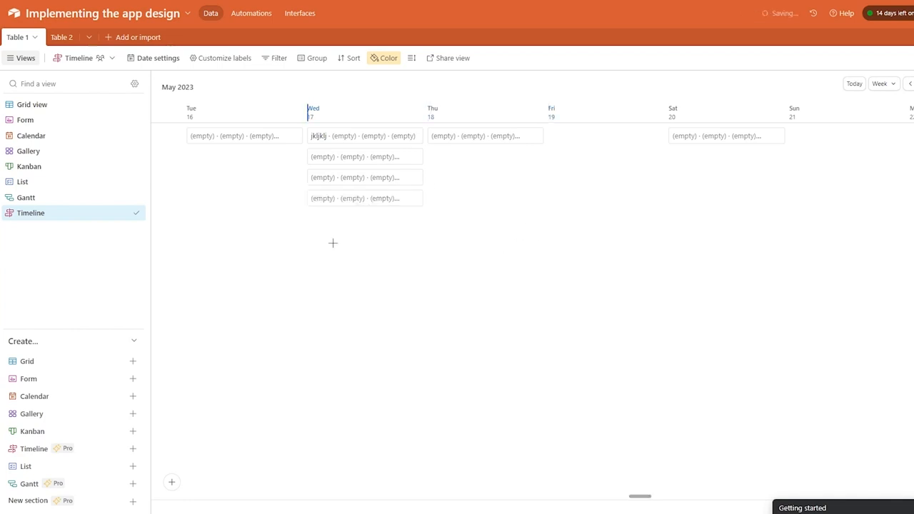
pyautogui.click(342, 239)
pyautogui.click(236, 278)
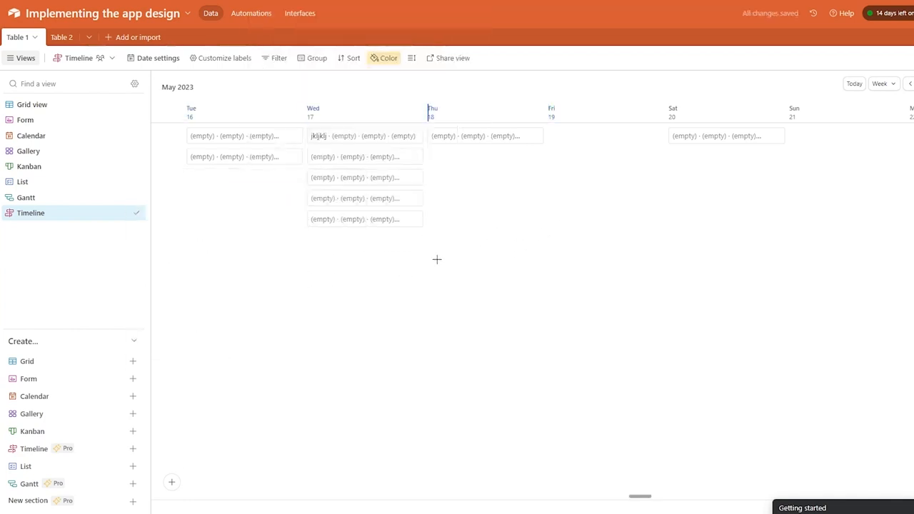
pyautogui.click(474, 268)
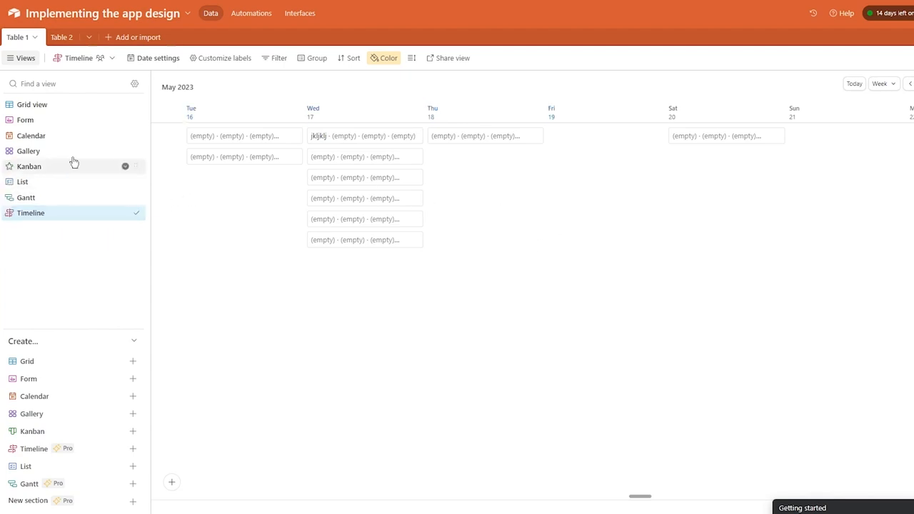
# Show Table 1's Grid view with the Extensions pane open beside it.
pyautogui.click(30, 107)
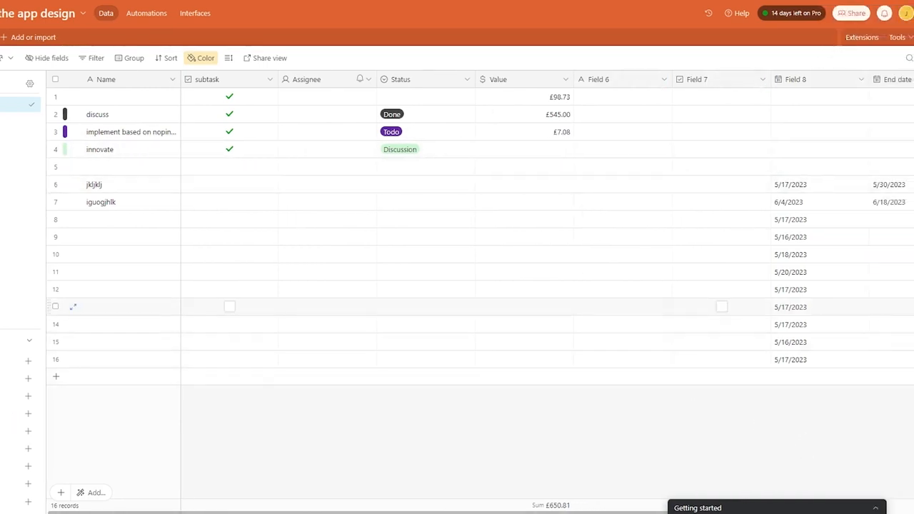
pyautogui.click(863, 37)
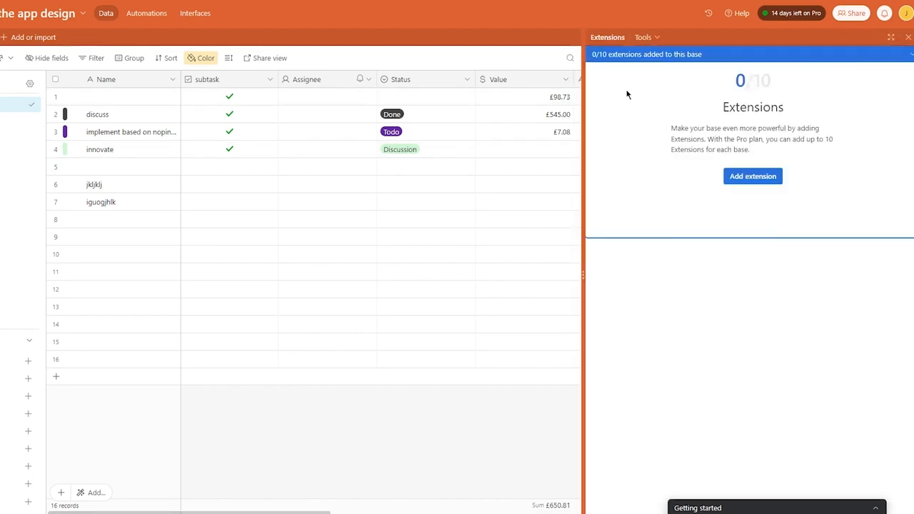
# Add Chart from Extensions by Airtable via the extension Marketplace.
pyautogui.click(745, 175)
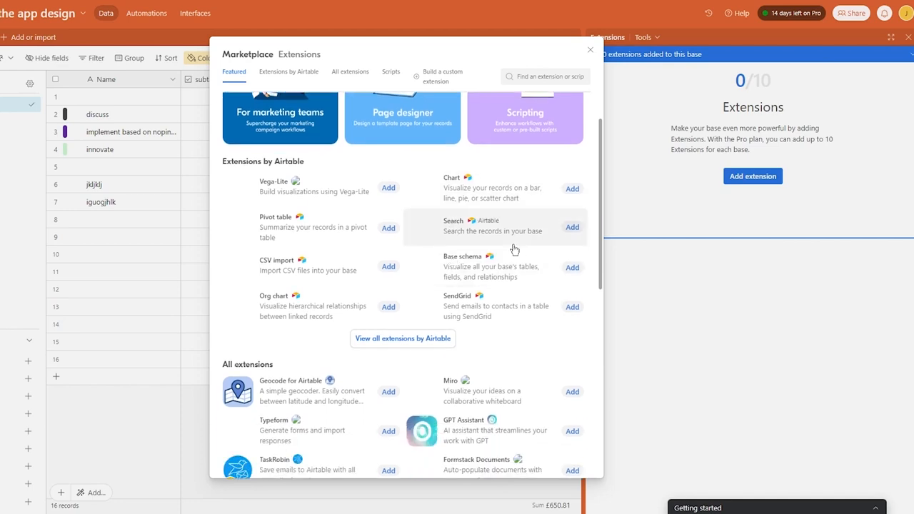
pyautogui.click(571, 244)
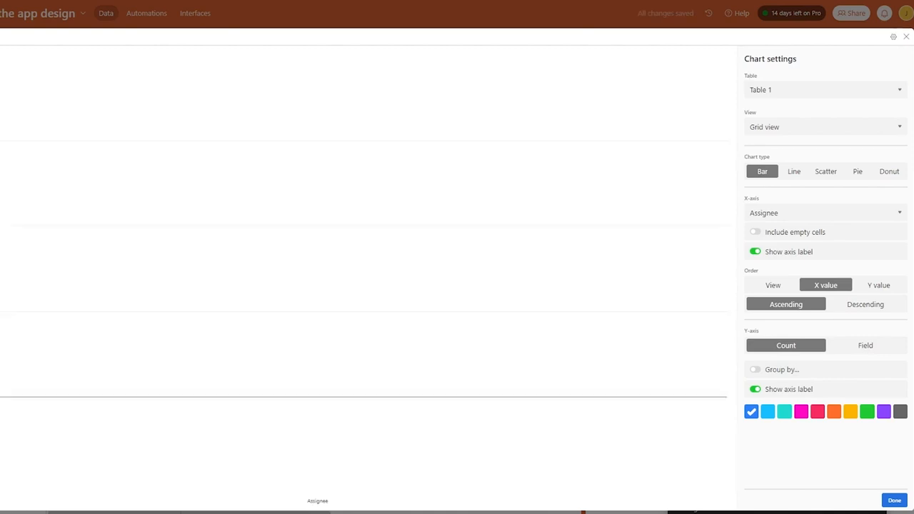
# Base the chart on Table 1's Grid view.
pyautogui.click(824, 91)
pyautogui.click(794, 114)
pyautogui.click(793, 127)
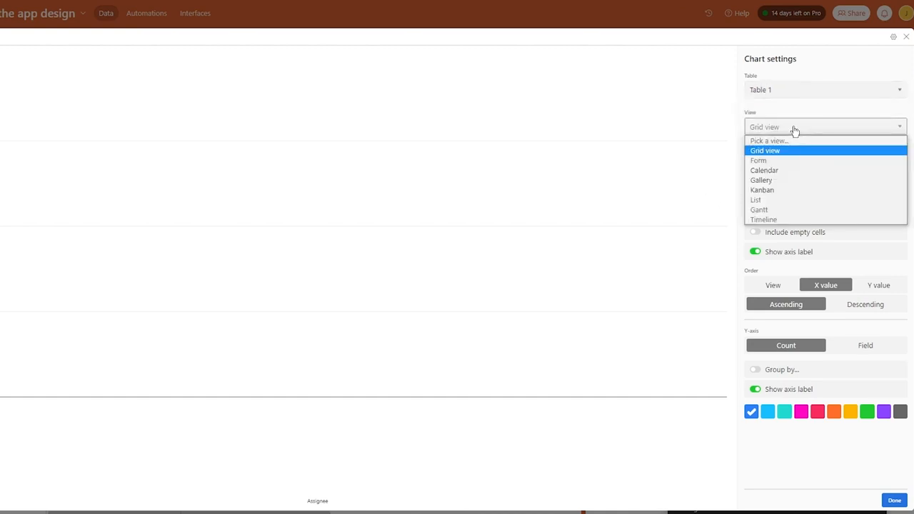
pyautogui.click(806, 129)
pyautogui.click(806, 129)
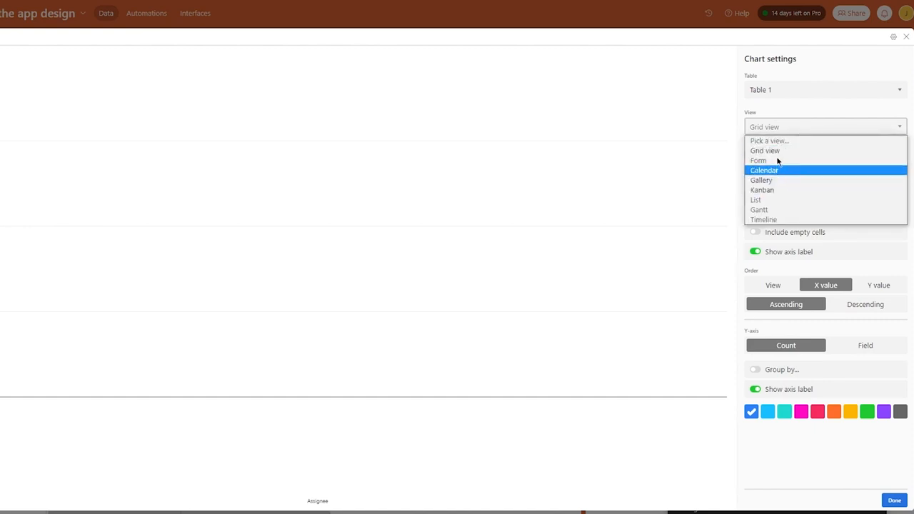
pyautogui.click(779, 151)
# Compare line, scatter, pie and donut previews, then settle on a bar chart and finish.
pyautogui.click(785, 178)
pyautogui.click(823, 175)
pyautogui.click(784, 176)
pyautogui.click(763, 172)
pyautogui.click(858, 172)
pyautogui.click(887, 173)
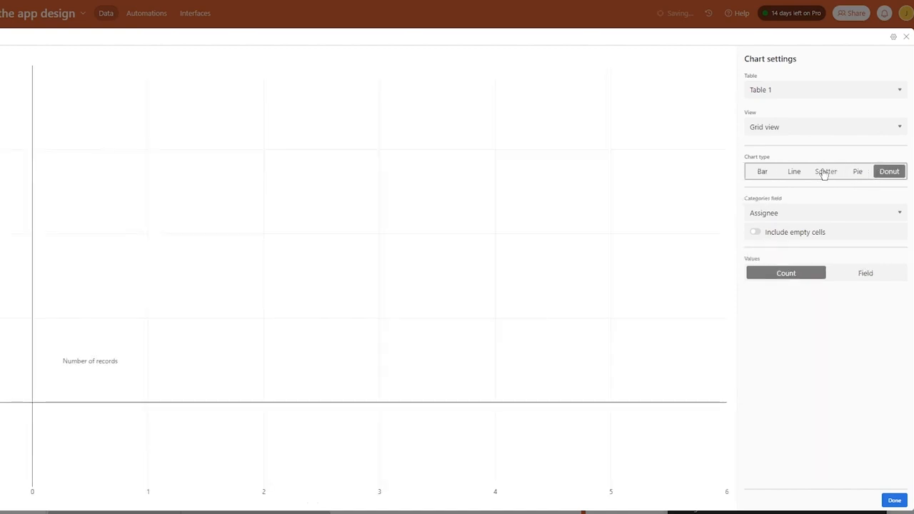
pyautogui.click(825, 173)
pyautogui.click(789, 173)
pyautogui.click(759, 172)
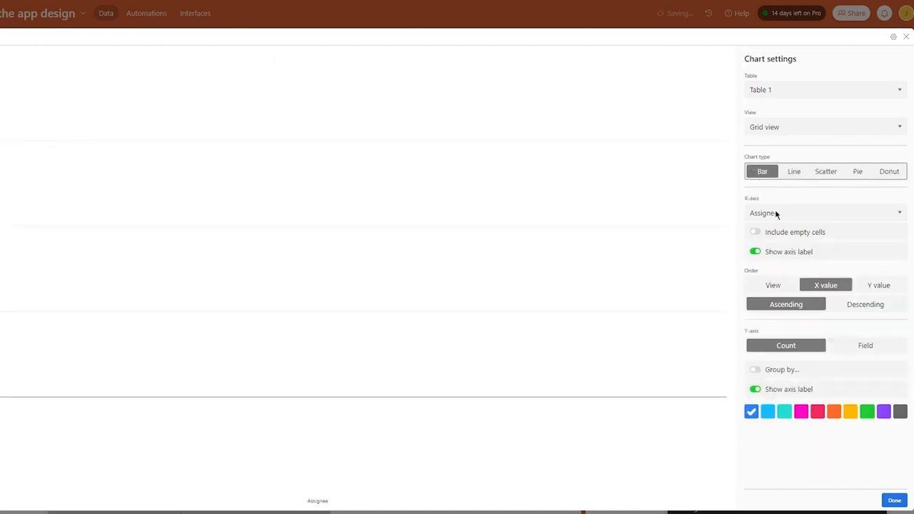
pyautogui.click(895, 500)
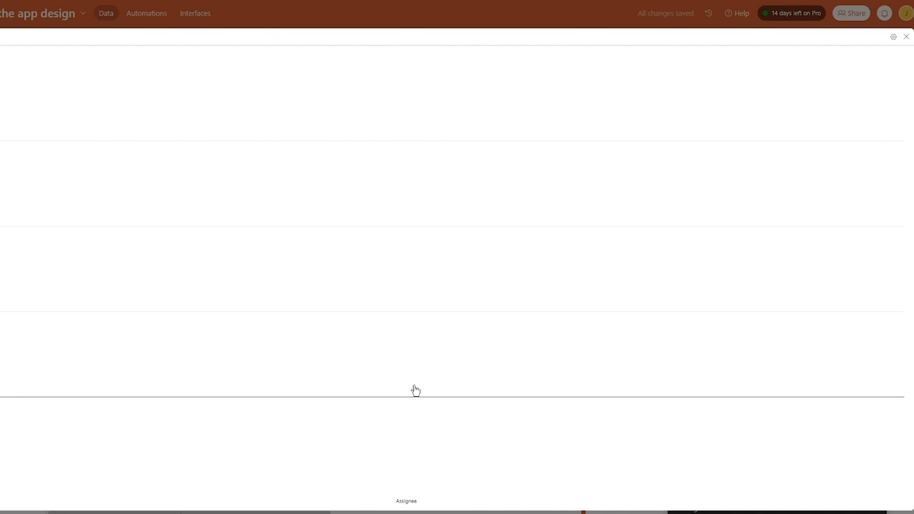
pyautogui.click(906, 36)
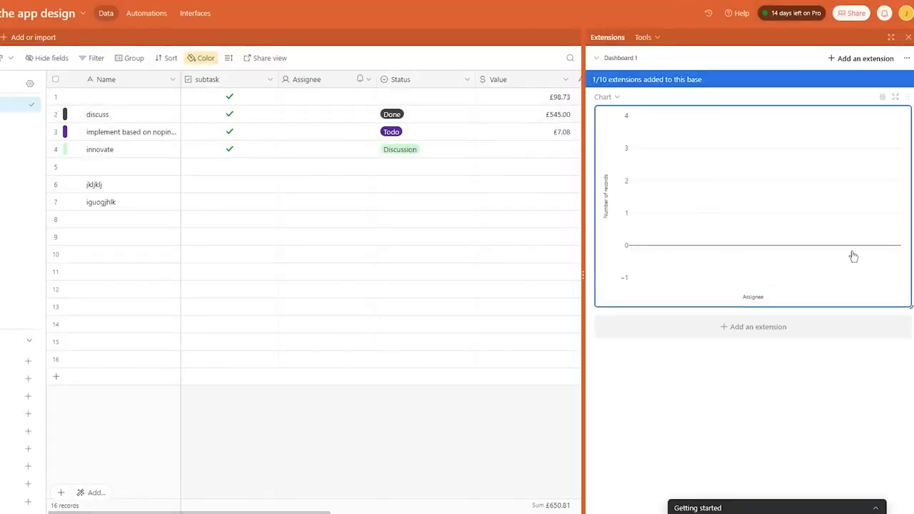
pyautogui.click(861, 58)
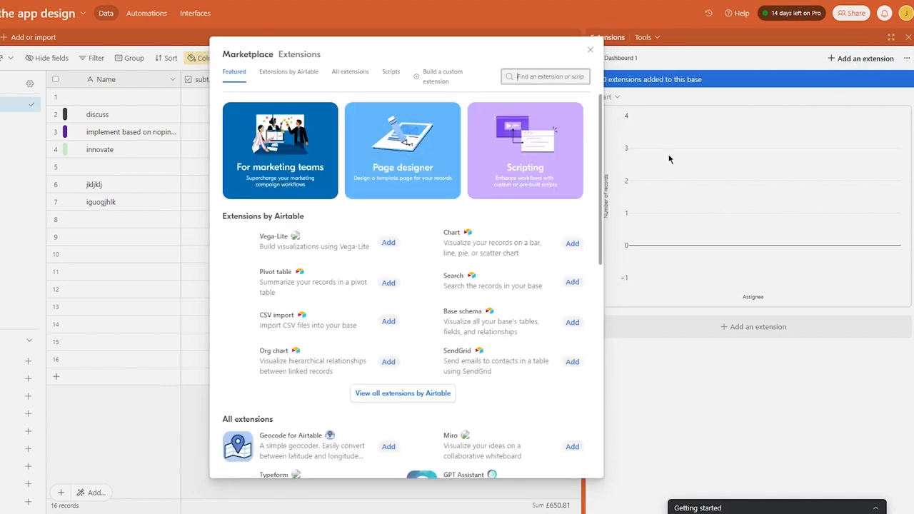
# Search the Marketplace for 'time' and open the Time tracker extension's details.
pyautogui.scroll(-3, 368, 205)
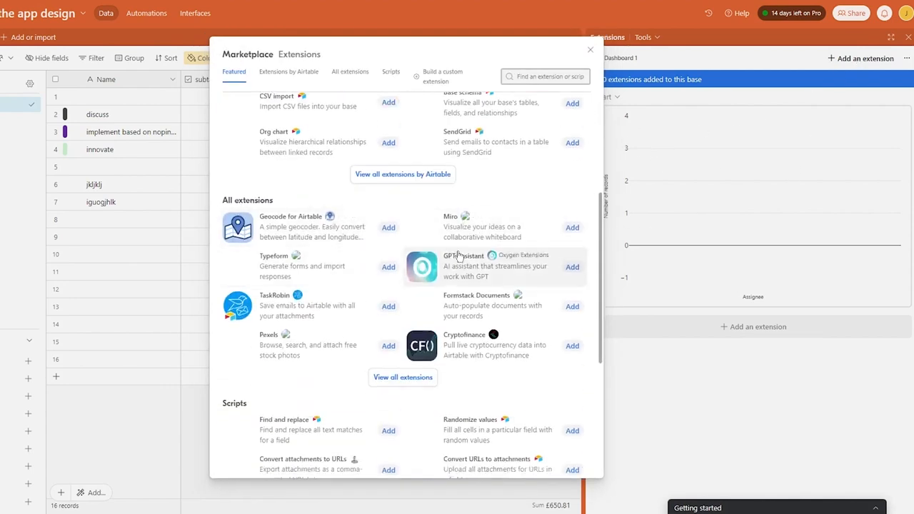
pyautogui.scroll(-2, 359, 301)
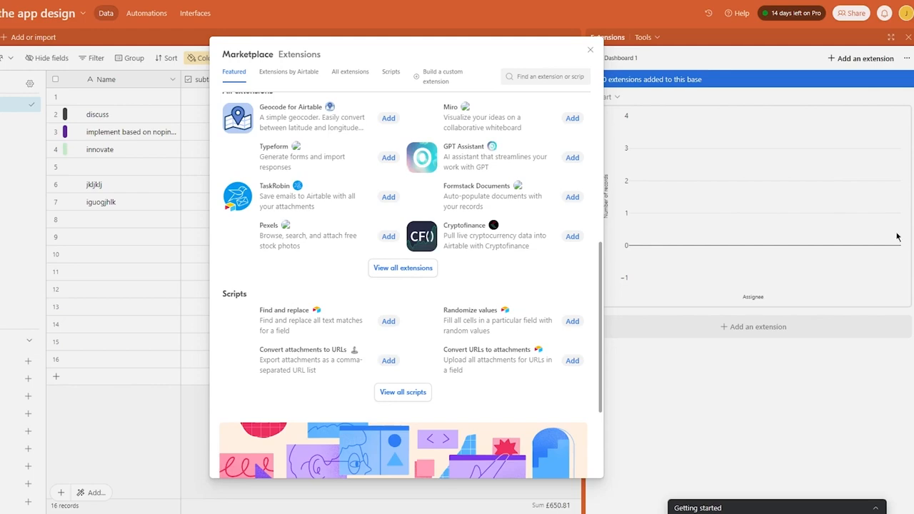
pyautogui.scroll(5, 525, 246)
pyautogui.click(522, 74)
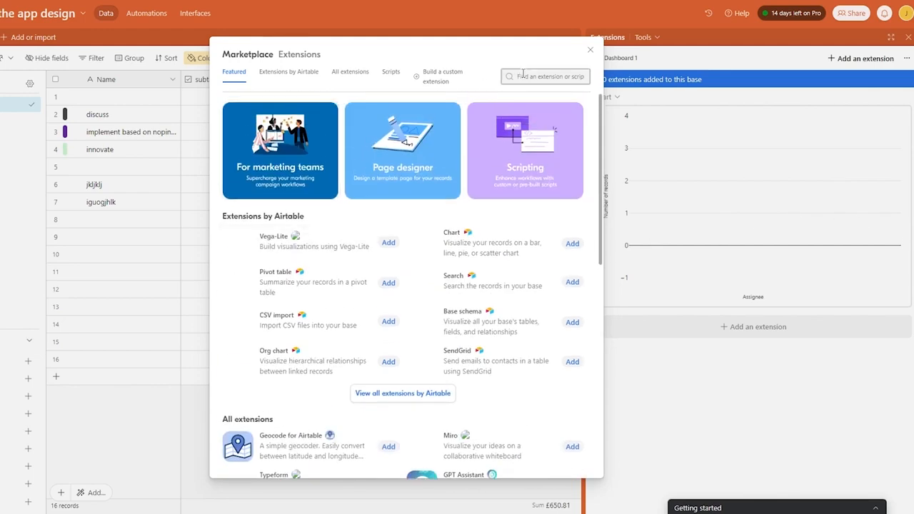
pyautogui.write('time')
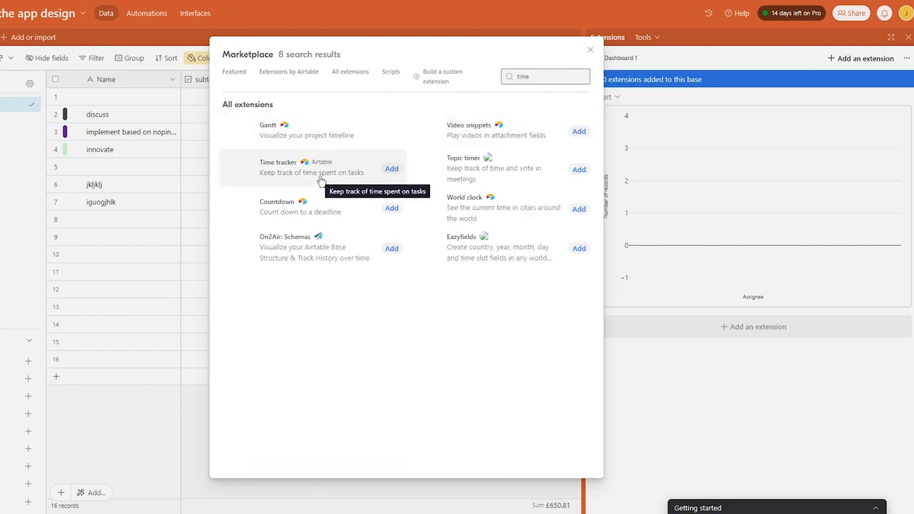
pyautogui.click(400, 179)
# Add the Time tracker extension, trying Grid view and Name as collaborator field.
pyautogui.click(549, 88)
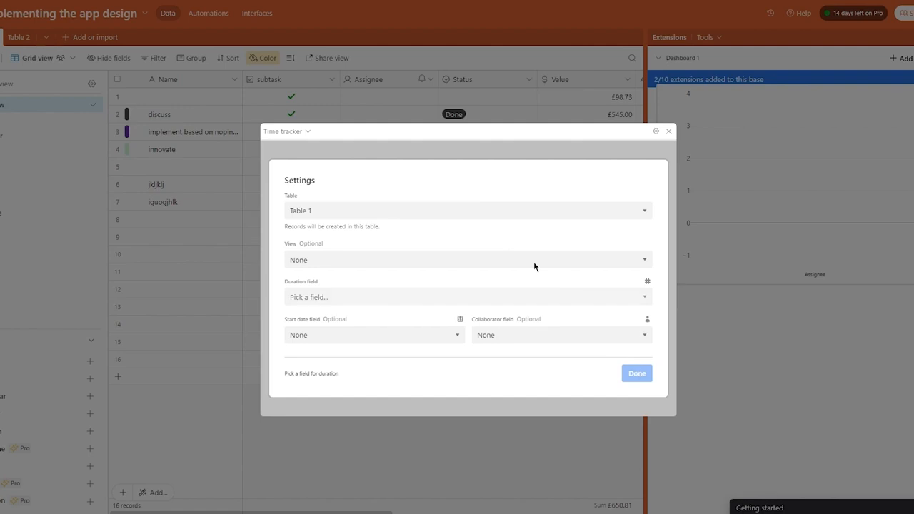
pyautogui.click(431, 261)
pyautogui.click(382, 285)
pyautogui.click(388, 298)
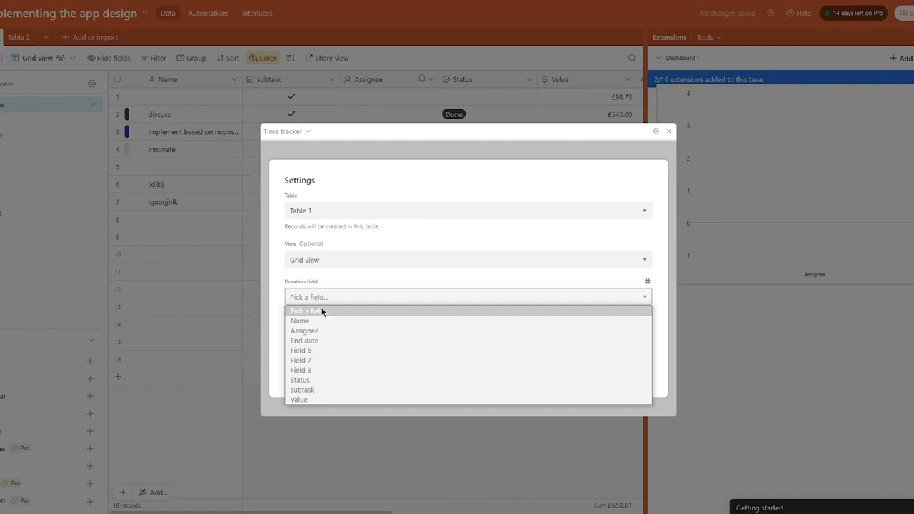
pyautogui.click(344, 405)
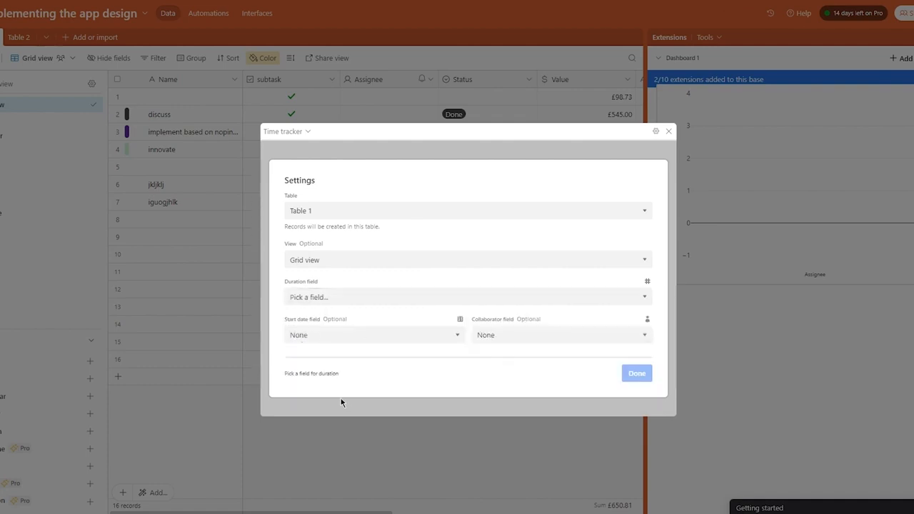
pyautogui.click(363, 335)
pyautogui.click(536, 336)
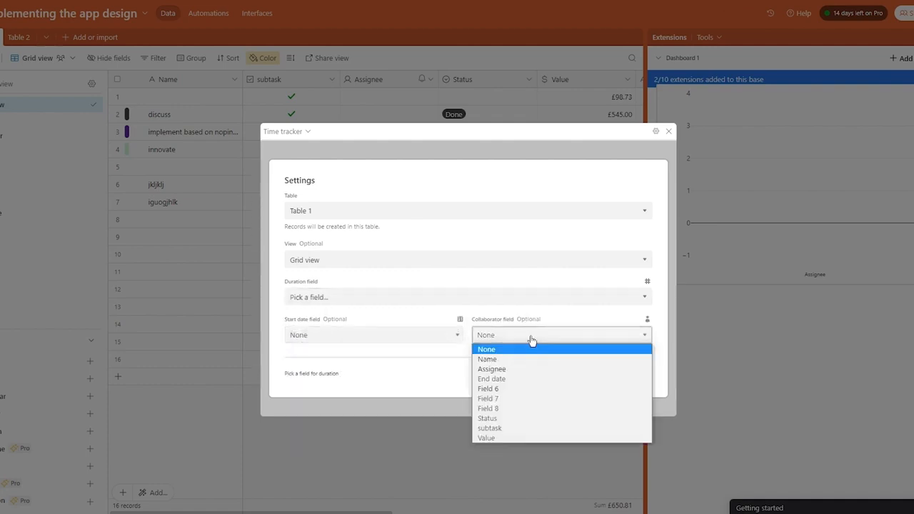
pyautogui.click(500, 360)
pyautogui.click(631, 370)
# Try the Kanban view and browse the tracker's duration and start date field options.
pyautogui.click(404, 338)
pyautogui.click(333, 262)
pyautogui.click(317, 262)
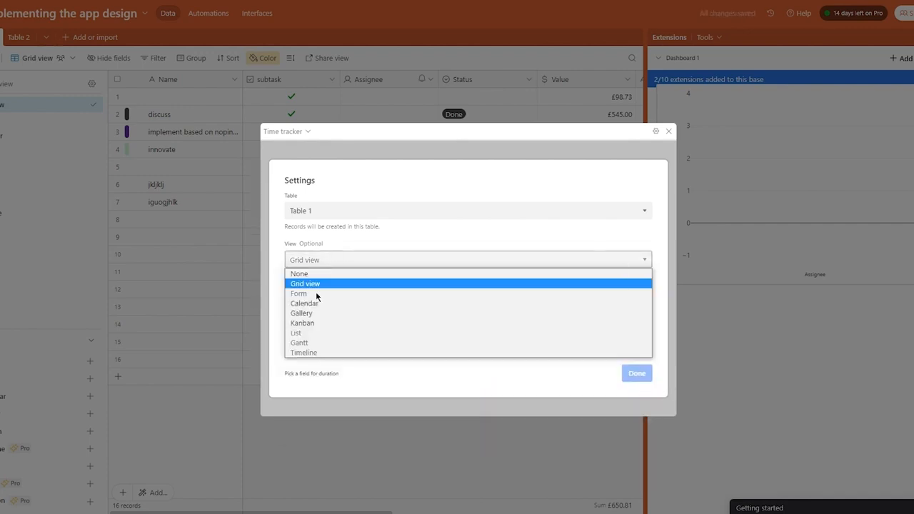
pyautogui.click(315, 326)
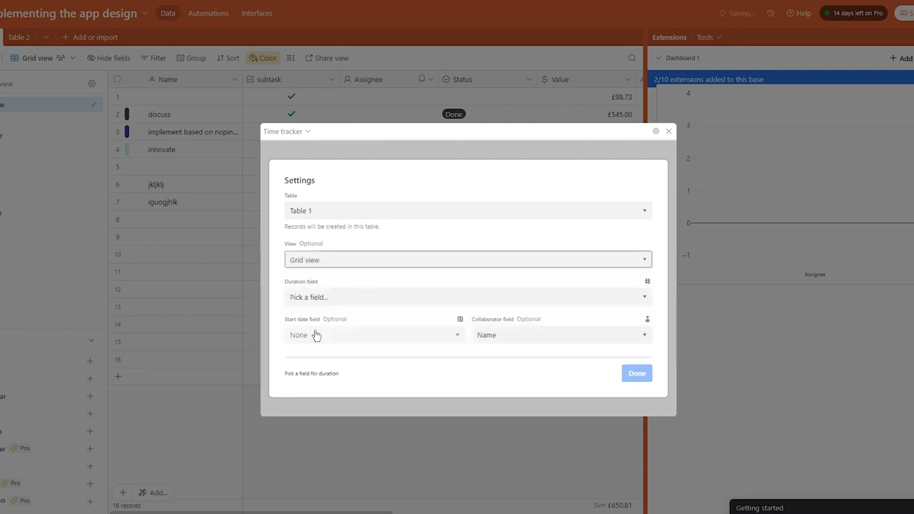
pyautogui.click(346, 297)
pyautogui.click(376, 284)
pyautogui.click(359, 295)
pyautogui.click(565, 261)
pyautogui.click(653, 281)
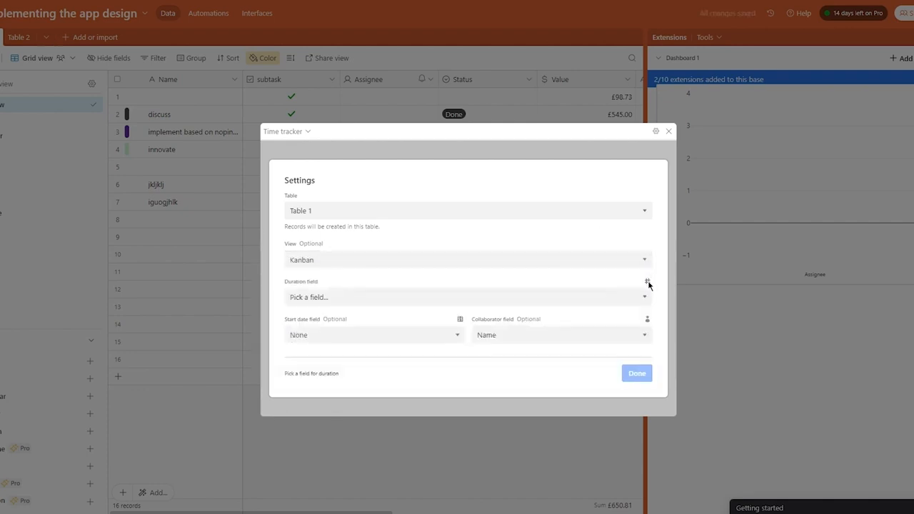
pyautogui.click(637, 295)
# Point the Time tracker at Table 2's Grid view.
pyautogui.click(372, 284)
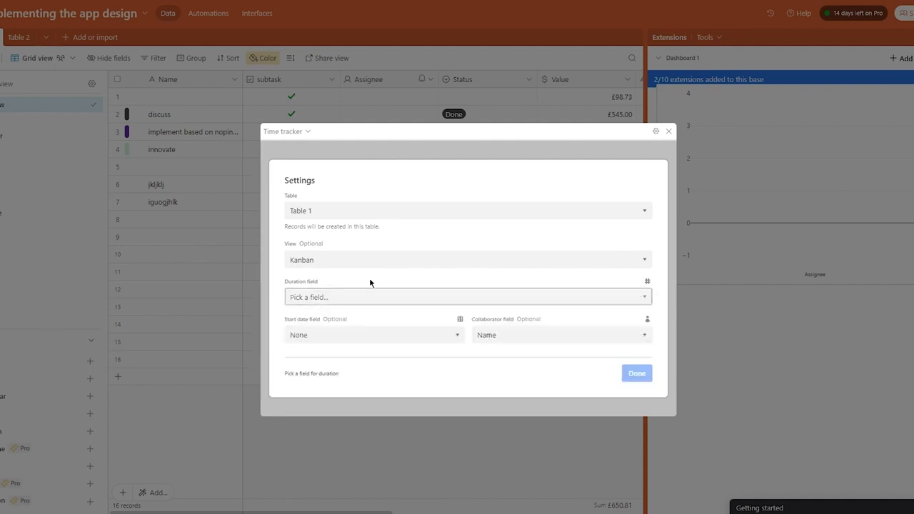
pyautogui.click(350, 208)
pyautogui.click(348, 247)
pyautogui.click(345, 261)
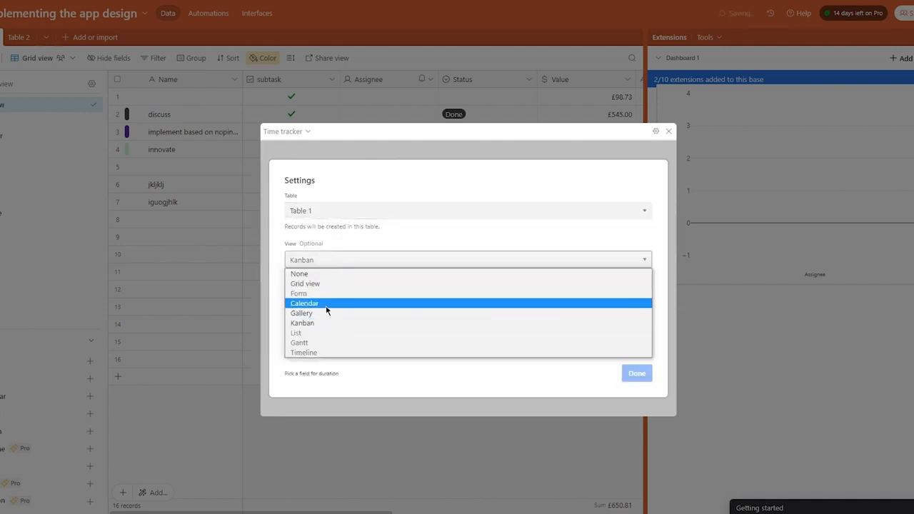
pyautogui.click(336, 269)
pyautogui.click(336, 265)
pyautogui.click(329, 281)
# Leave duration and start date unset and make Assignee the collaborator field.
pyautogui.click(323, 297)
pyautogui.click(347, 261)
pyautogui.click(339, 333)
pyautogui.click(409, 298)
pyautogui.click(347, 296)
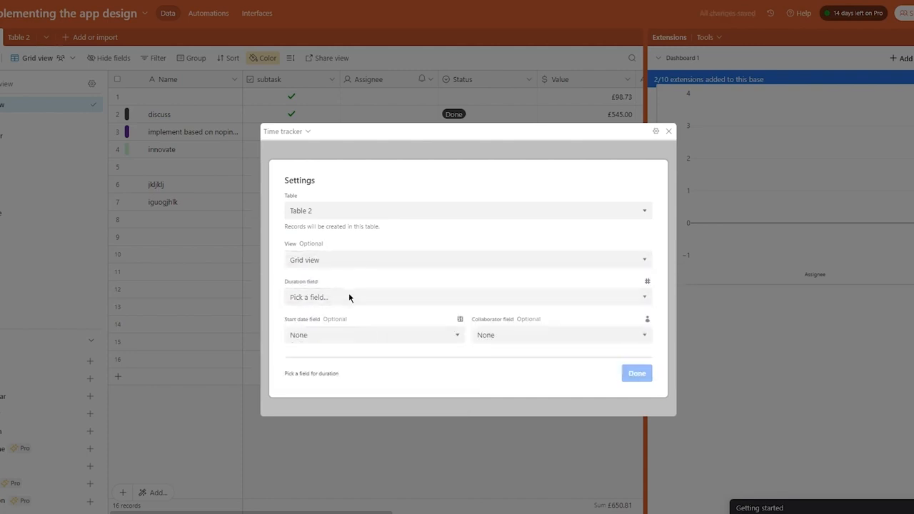
pyautogui.click(336, 333)
pyautogui.click(523, 336)
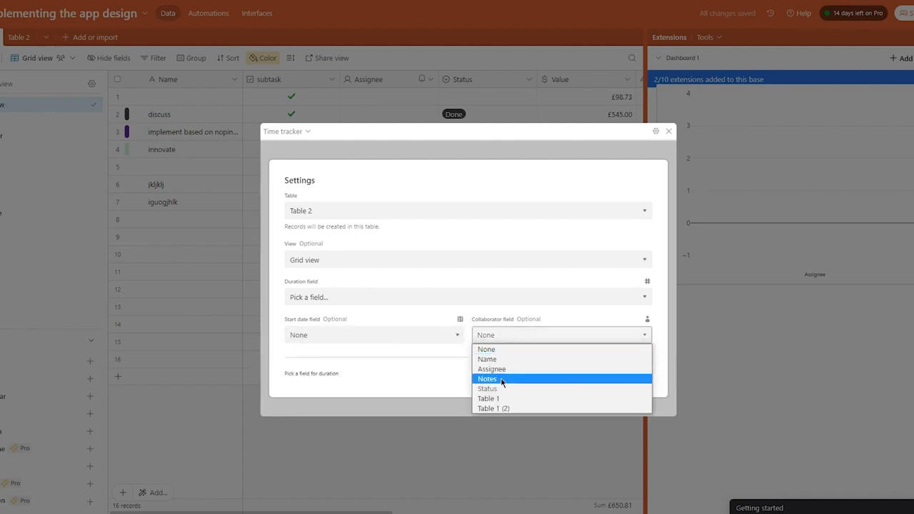
pyautogui.click(495, 372)
pyautogui.click(628, 380)
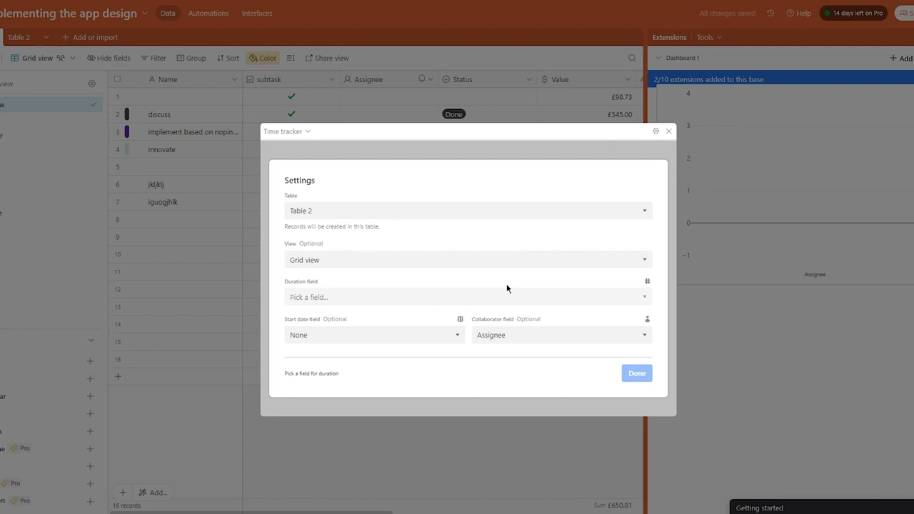
pyautogui.click(308, 131)
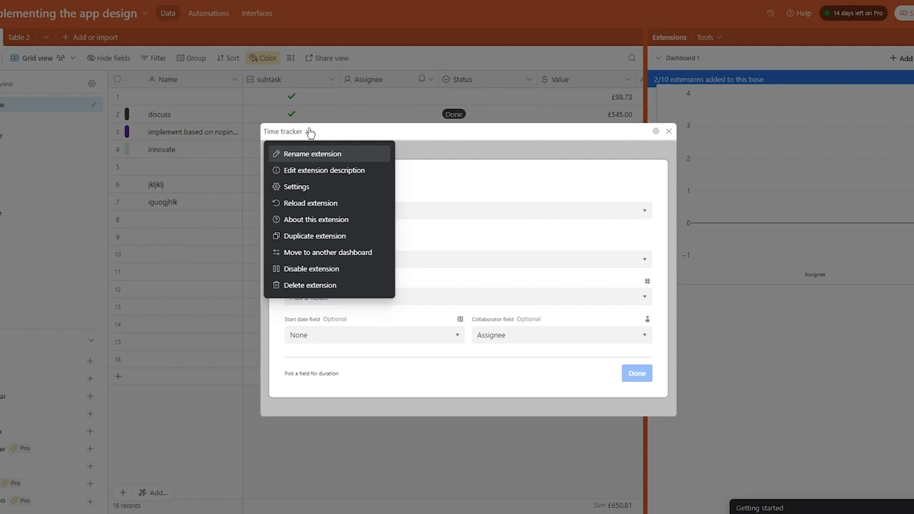
# Delete the dashboard holding the chart and Time tracker, then close the Extensions pane.
pyautogui.click(668, 131)
pyautogui.scroll(-2, 801, 390)
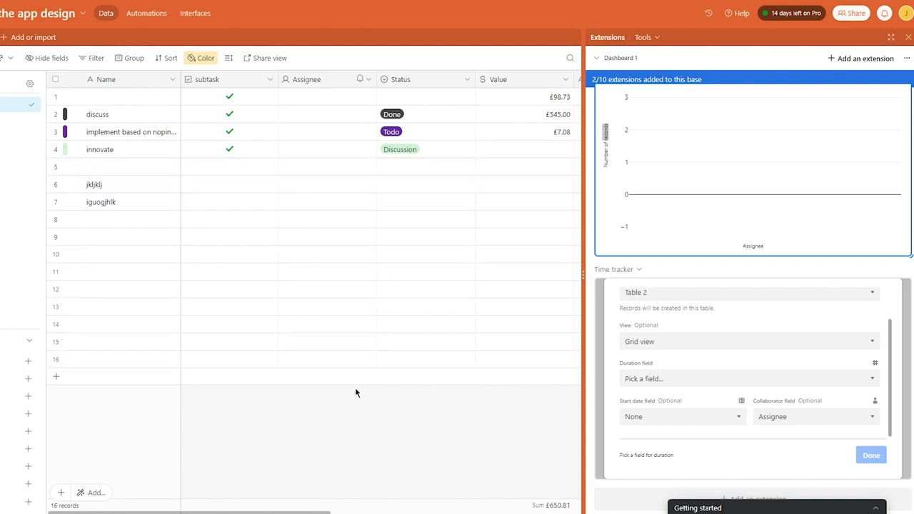
pyautogui.click(908, 58)
pyautogui.click(870, 93)
pyautogui.click(892, 132)
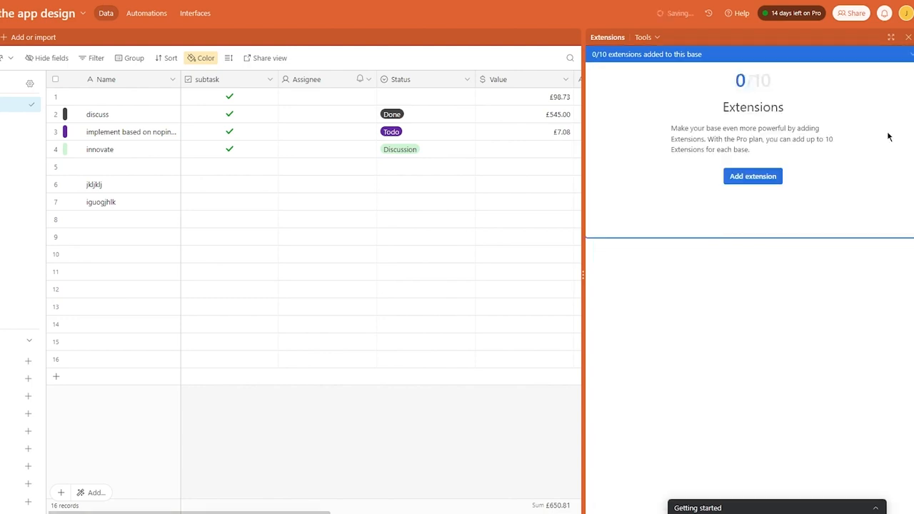
pyautogui.click(909, 38)
pyautogui.click(906, 41)
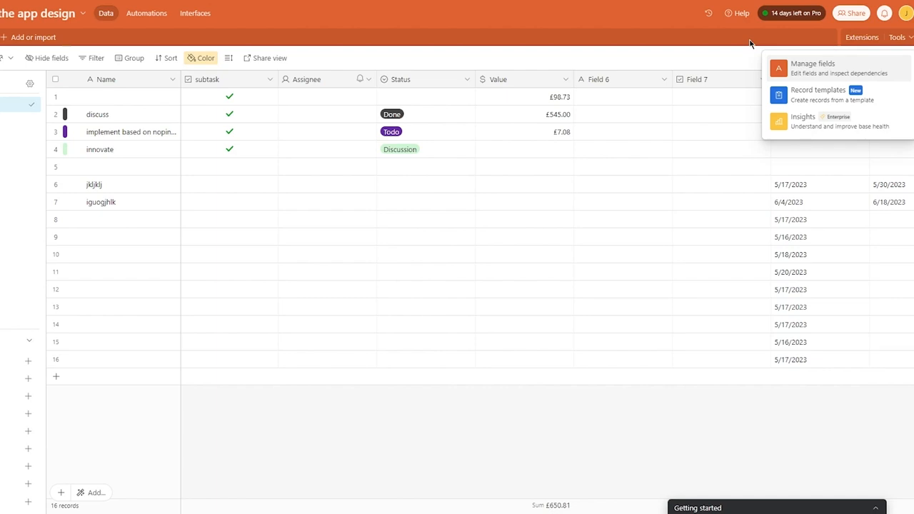
# Create a new record template for Table 1 from the Record templates panel.
pyautogui.click(867, 90)
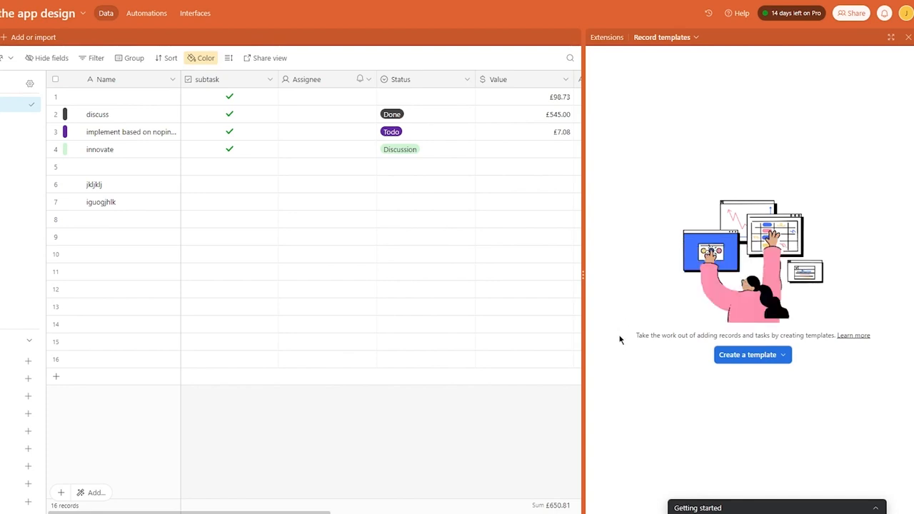
pyautogui.moveTo(657, 338); pyautogui.dragTo(822, 340)
pyautogui.click(846, 355)
pyautogui.click(767, 357)
pyautogui.click(734, 379)
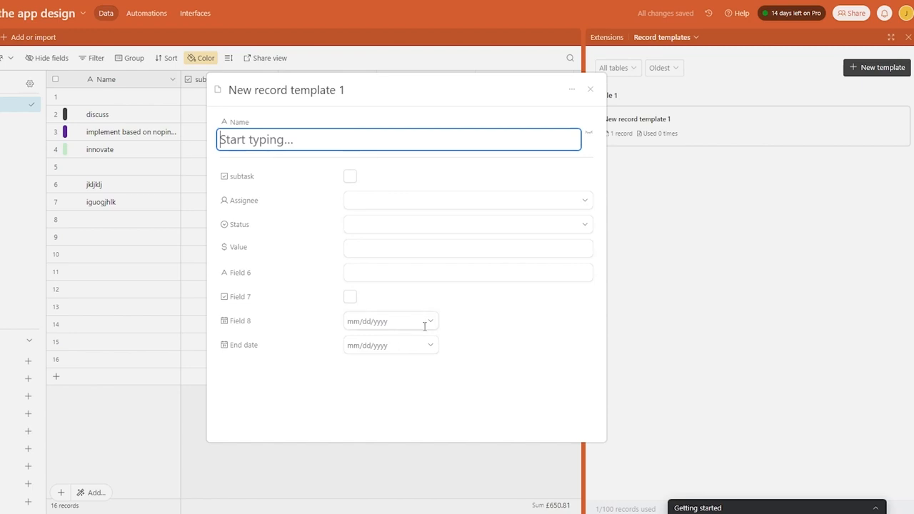
# Leave the template's assignee unchanged, close New record template 1, and switch to the 3-record table.
pyautogui.click(368, 203)
pyautogui.click(432, 198)
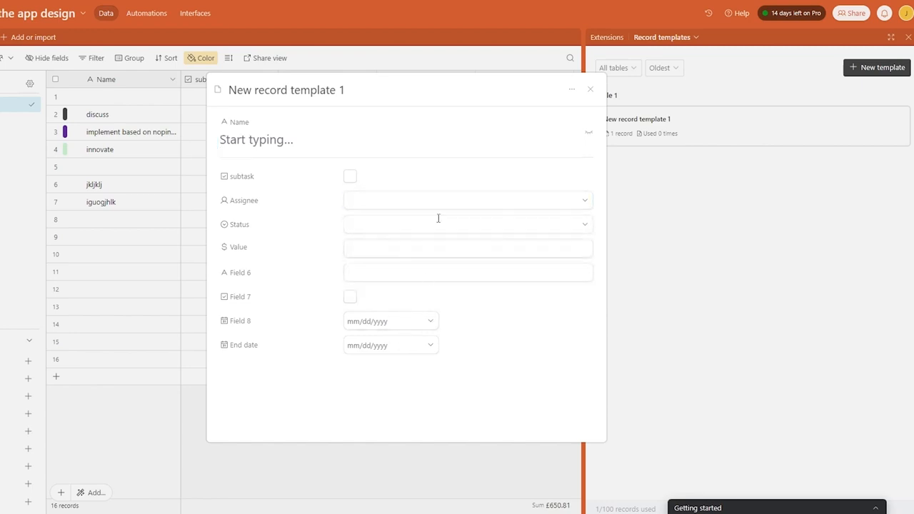
pyautogui.click(590, 89)
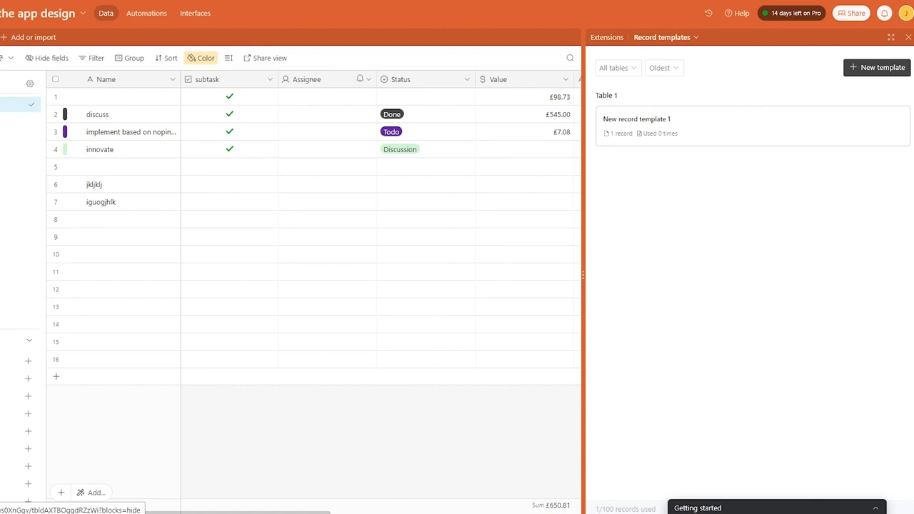
pyautogui.click(0, 37)
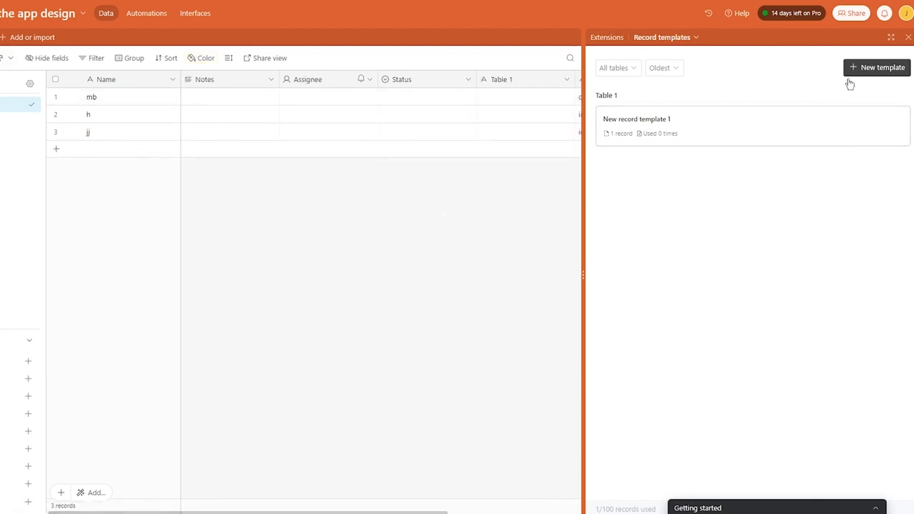
# Reopen and close New record template 1, move the Getting started checklist aside, and close the Record templates pane.
pyautogui.click(779, 126)
pyautogui.click(741, 142)
pyautogui.moveTo(826, 138); pyautogui.dragTo(394, 145)
pyautogui.moveTo(629, 213); pyautogui.dragTo(696, 217)
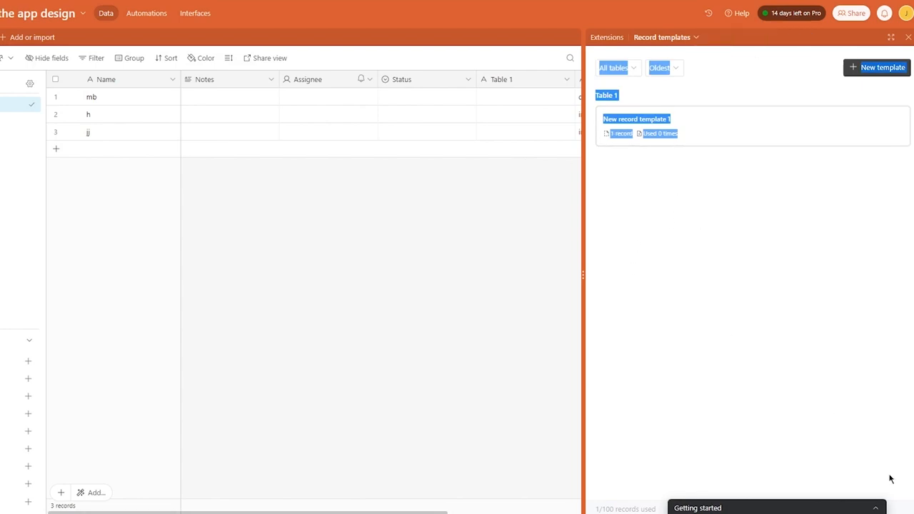
pyautogui.moveTo(826, 506); pyautogui.dragTo(745, 479)
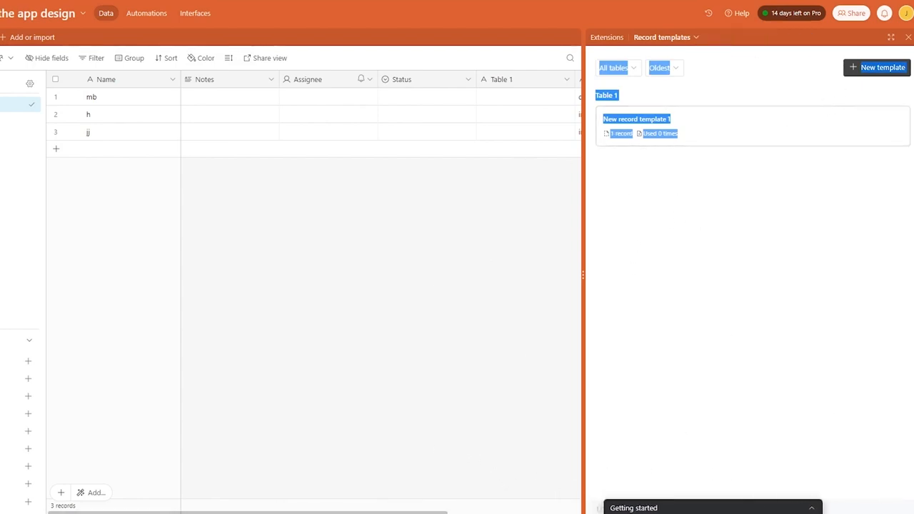
pyautogui.click(908, 38)
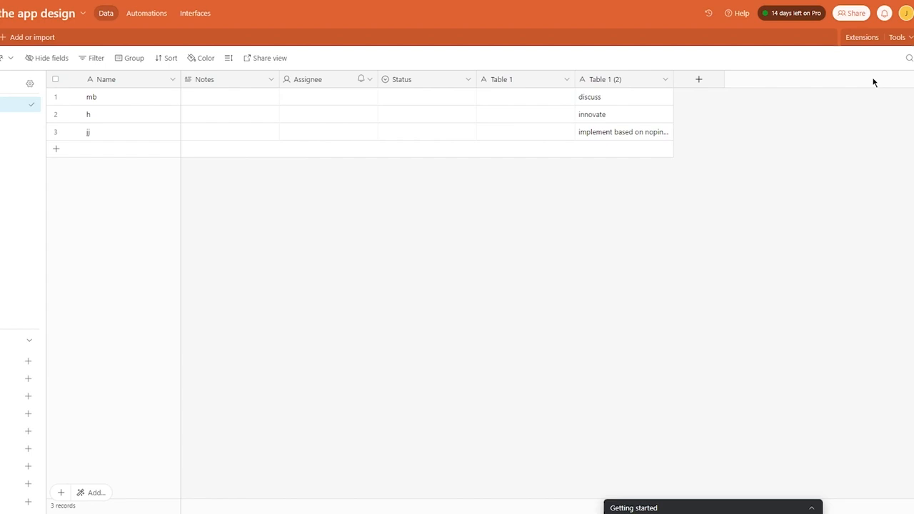
# Open the Automations section showing the empty Automation 1 and its suggested triggers.
pyautogui.click(148, 13)
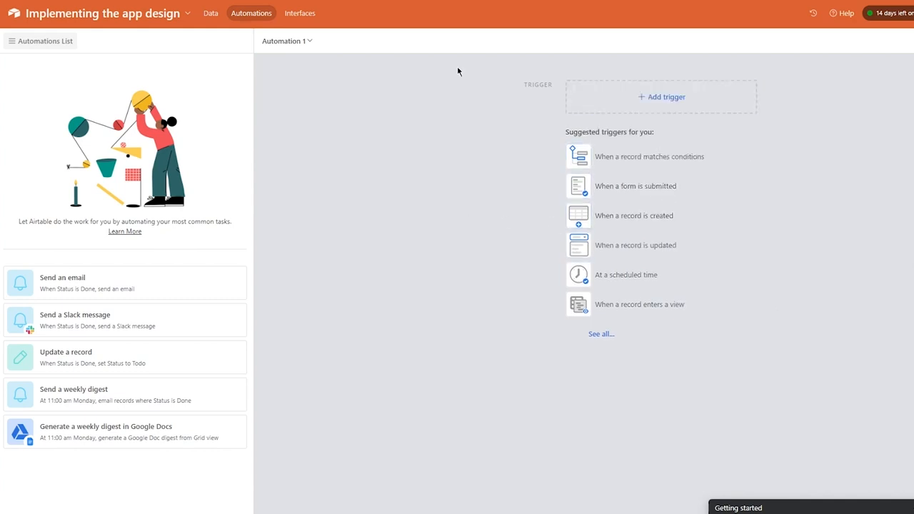
# Set Automation 1's trigger to 'When a record is created'.
pyautogui.moveTo(14, 227); pyautogui.dragTo(240, 209)
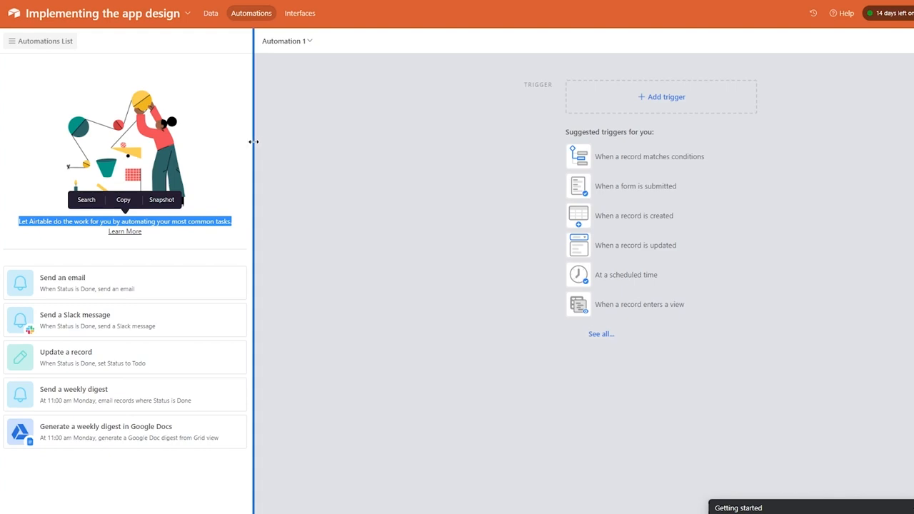
pyautogui.click(227, 146)
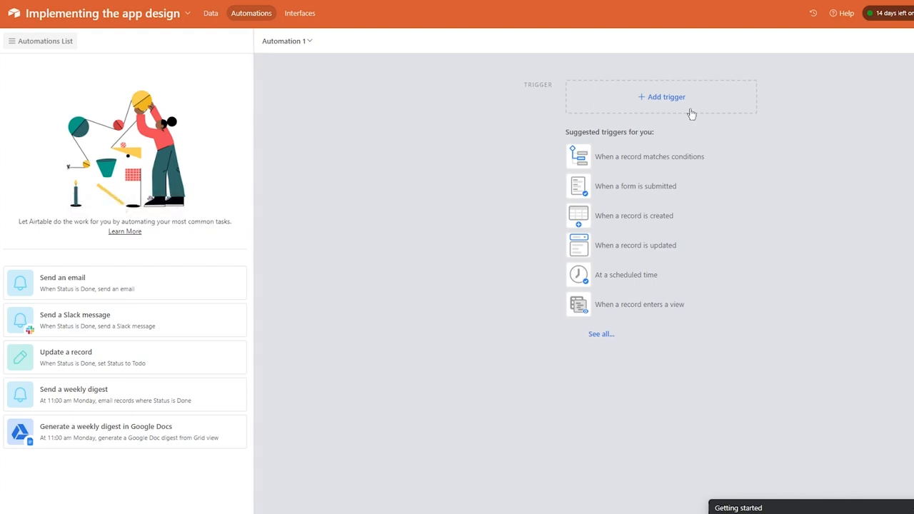
pyautogui.click(626, 88)
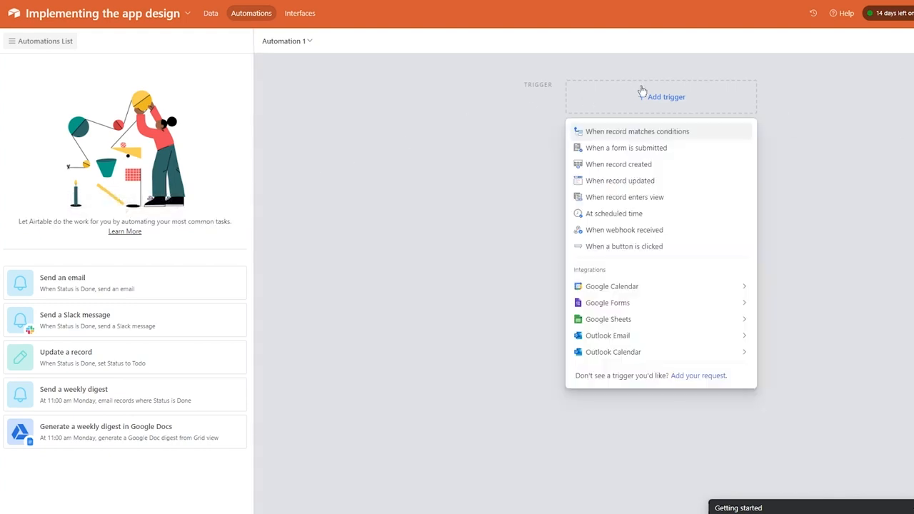
pyautogui.click(676, 163)
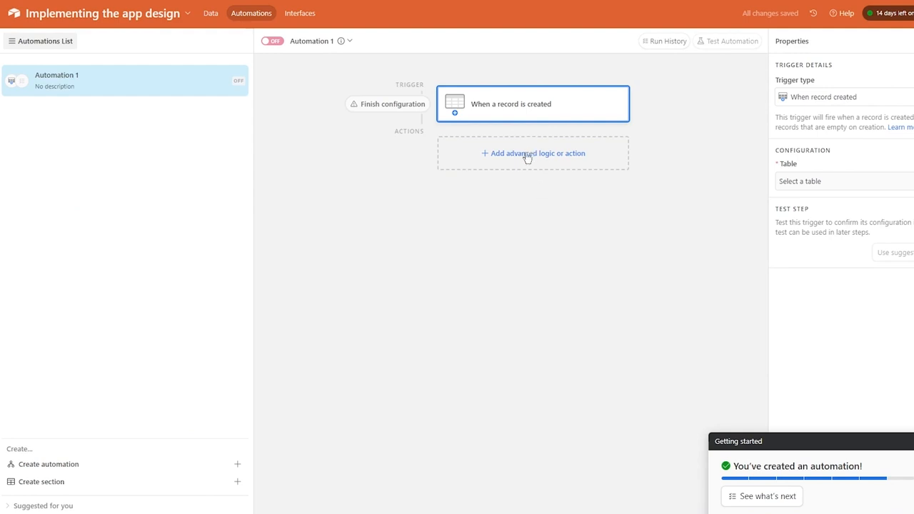
# Add a Send email action step and give it the description 'guigkjg'.
pyautogui.click(467, 166)
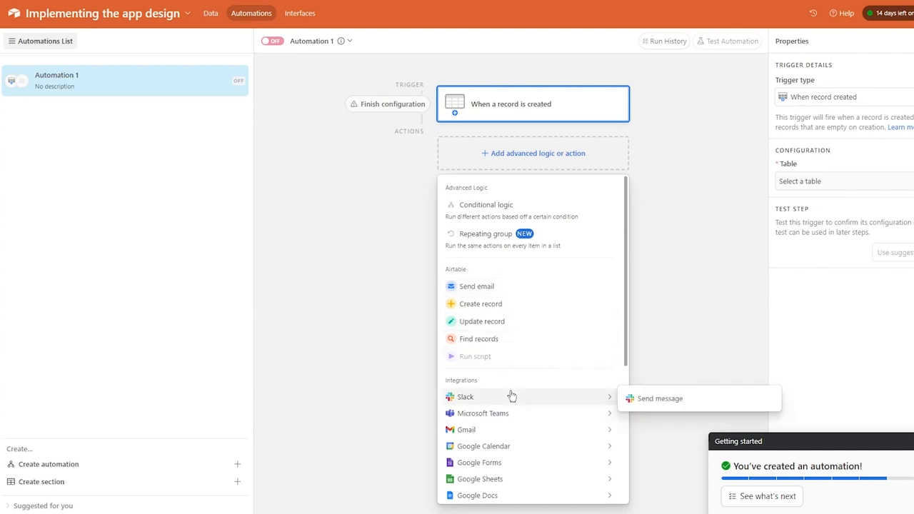
pyautogui.click(476, 289)
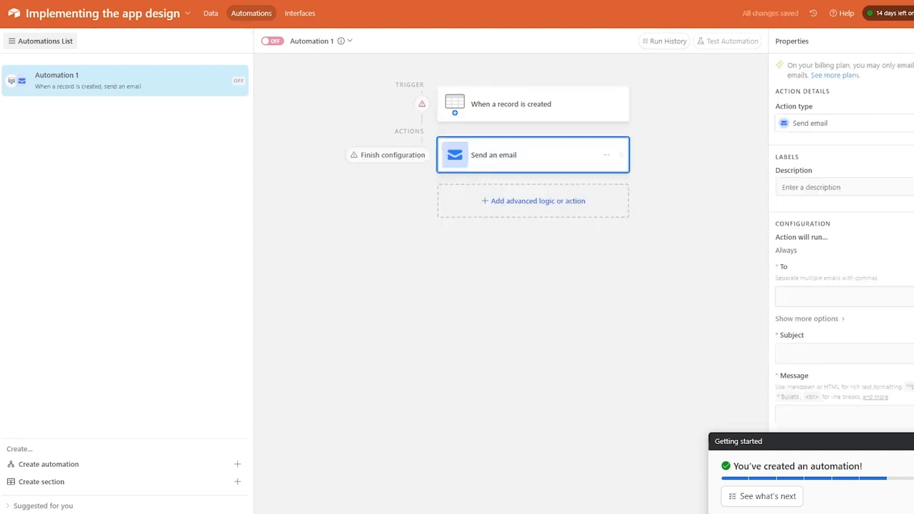
pyautogui.click(813, 441)
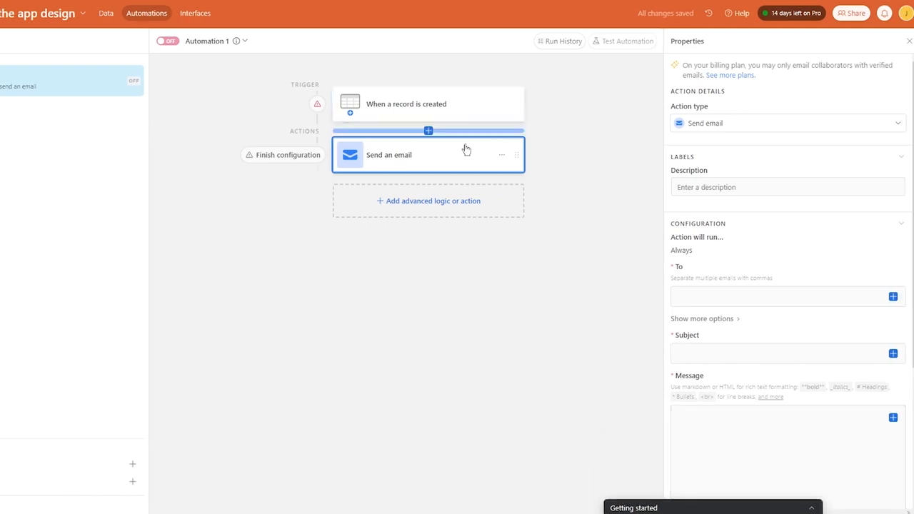
pyautogui.click(751, 133)
pyautogui.click(750, 133)
pyautogui.click(744, 188)
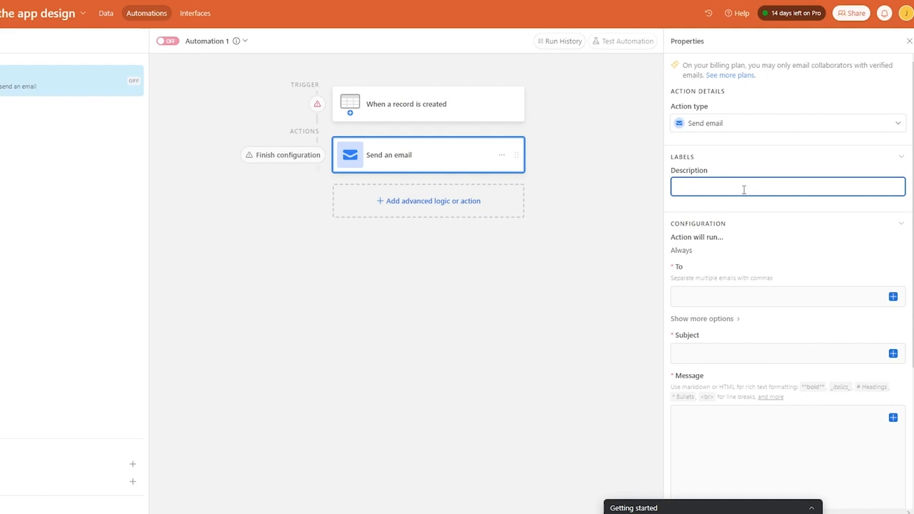
pyautogui.write('guigkjg')
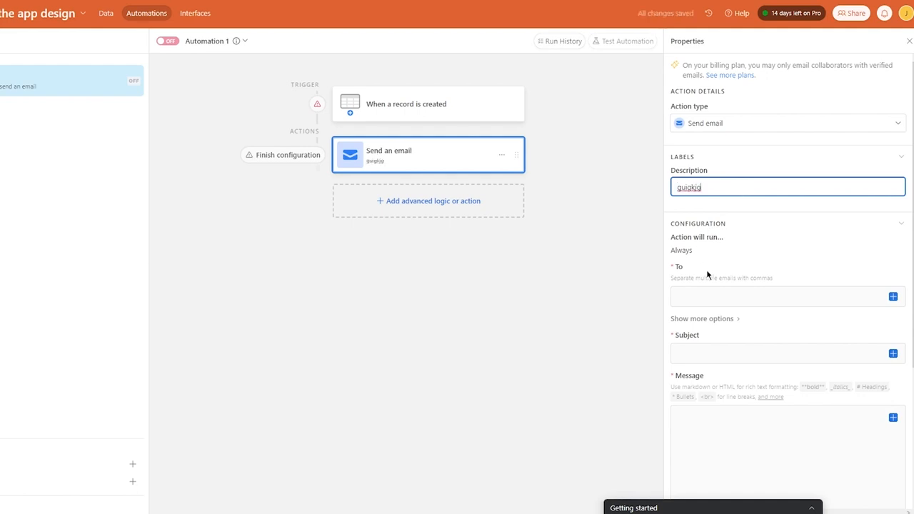
# Enter the recipient's e-mail address in the email's To field.
pyautogui.scroll(-1, 704, 265)
pyautogui.click(716, 240)
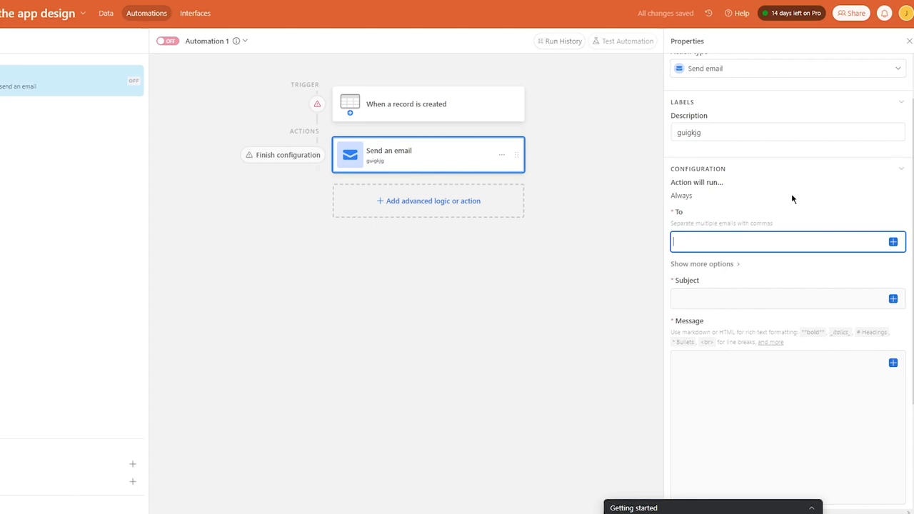
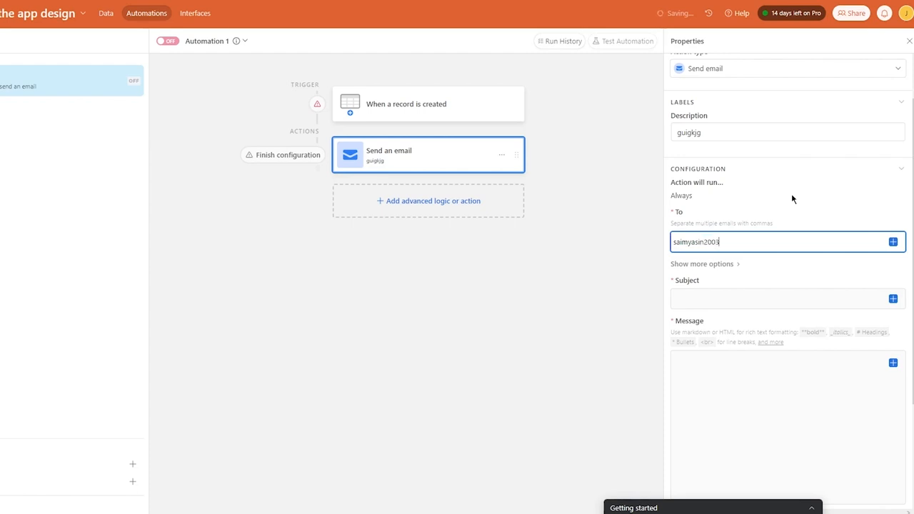
# Set subject 'Test for Automation' and message 'hi this is just a ramdom test for automation'.
pyautogui.click(710, 296)
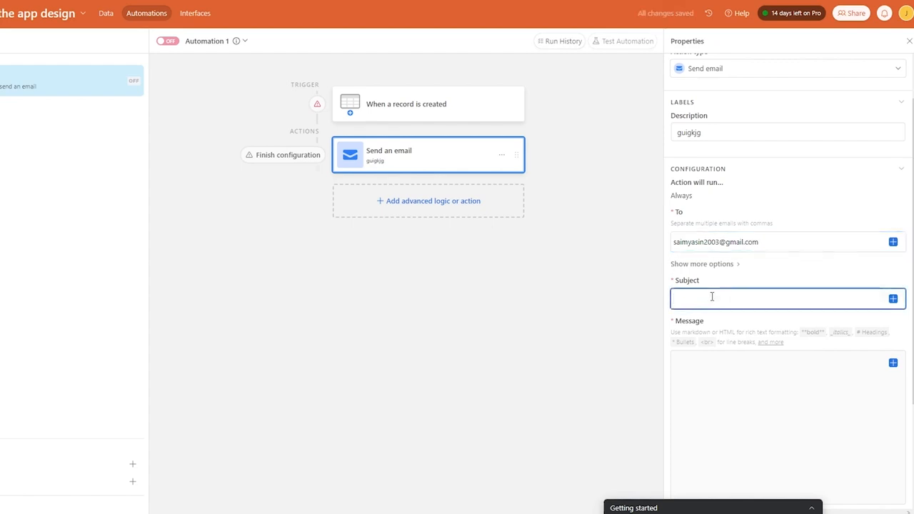
pyautogui.write('Test for Automation')
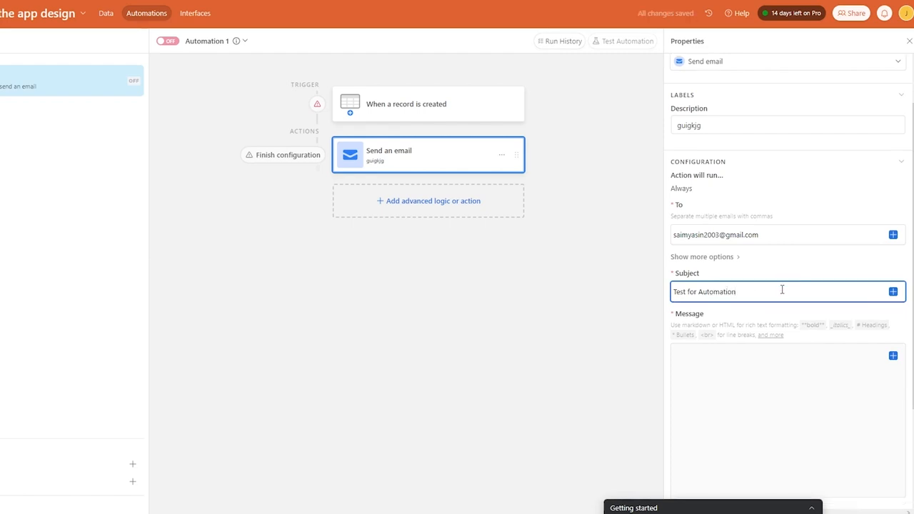
pyautogui.scroll(-2, 781, 290)
pyautogui.click(708, 261)
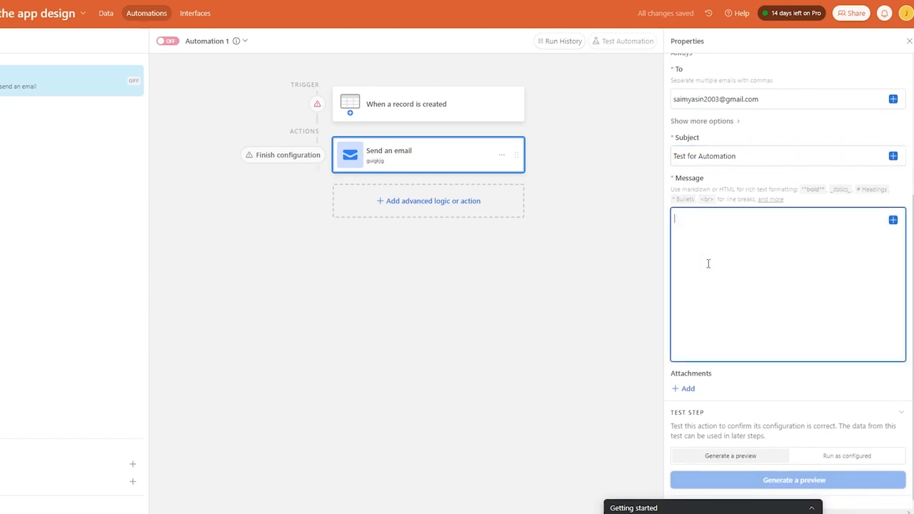
pyautogui.write('hi this i')
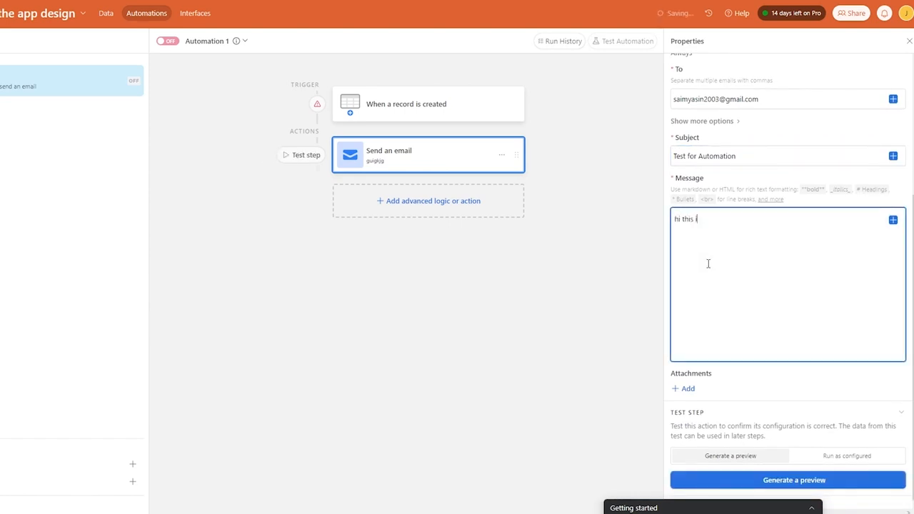
pyautogui.write('s just  a ramdom test for aut')
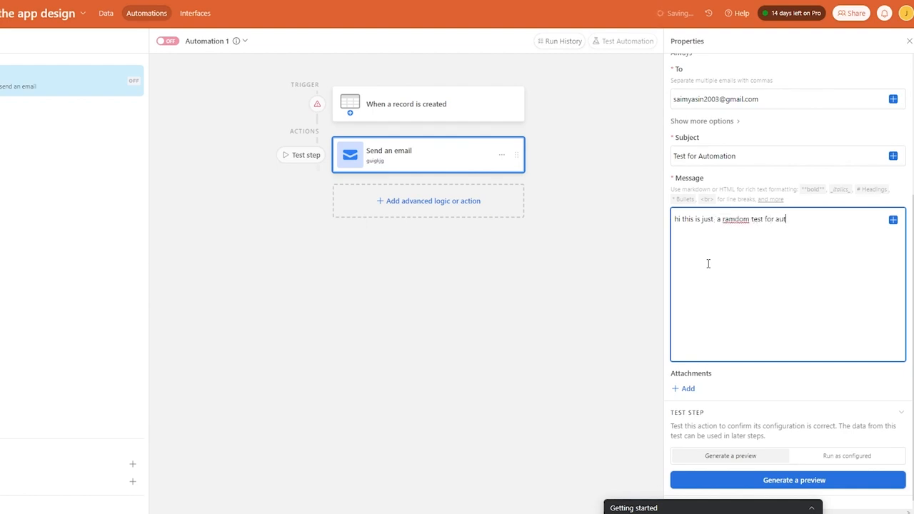
pyautogui.write('omation')
pyautogui.click(686, 389)
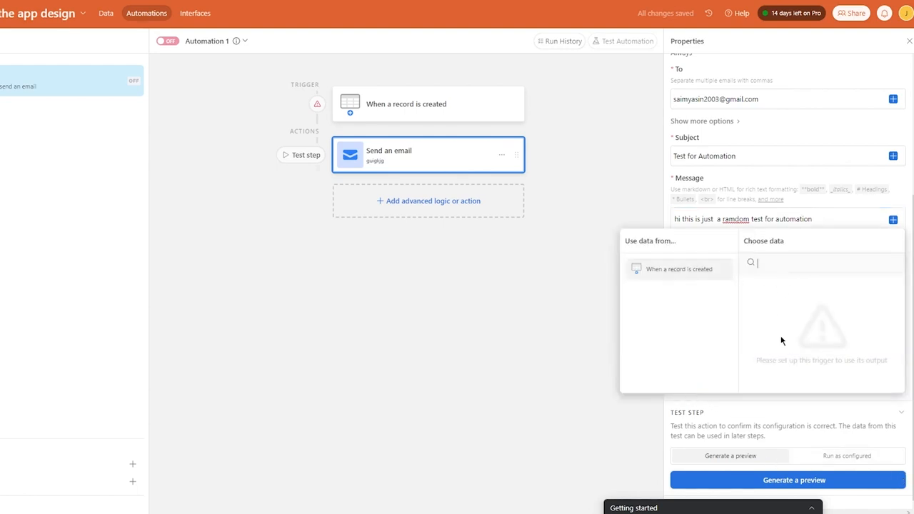
pyautogui.click(563, 282)
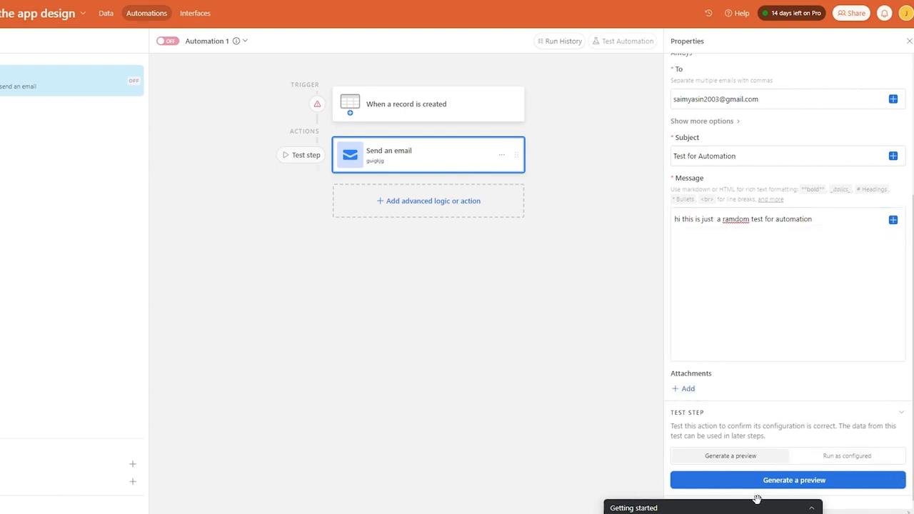
# Generate a test preview of the email step and view its billing-plan error result.
pyautogui.click(786, 486)
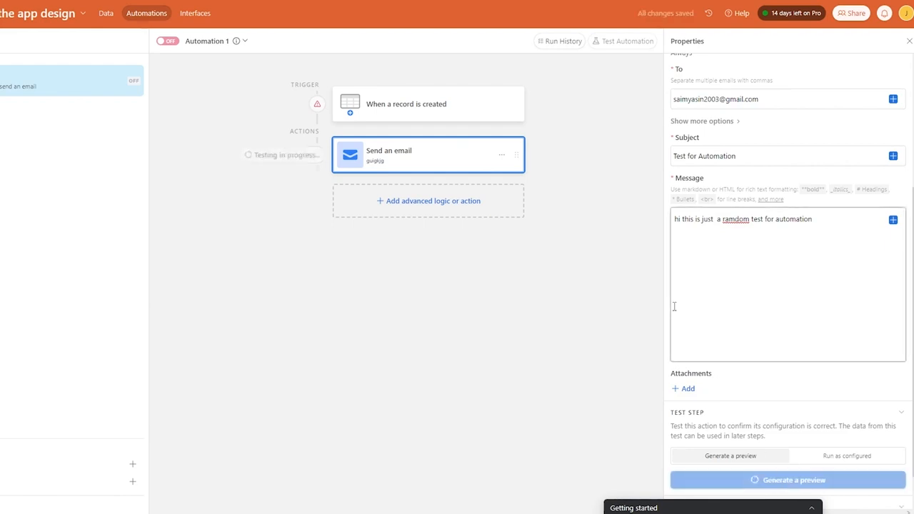
pyautogui.click(813, 483)
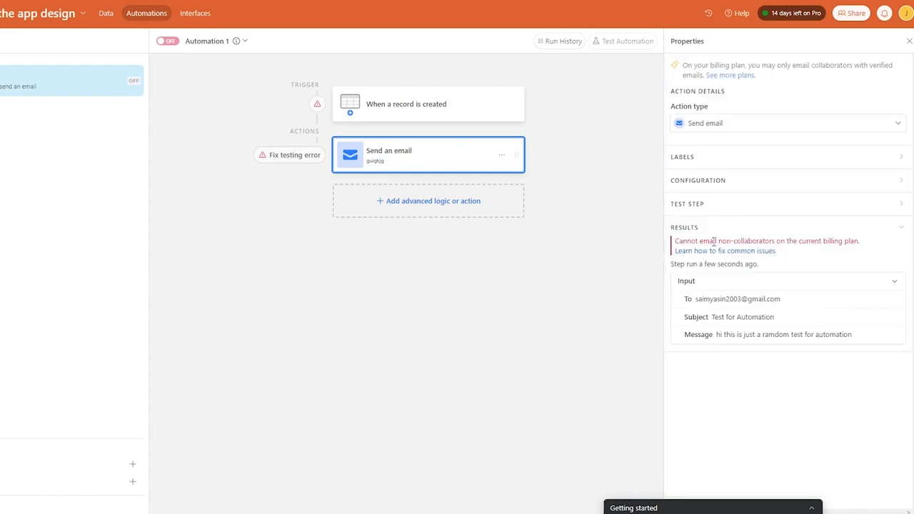
pyautogui.moveTo(690, 263)
# Replace the To address with another e-mail address pasted from clipboard history.
pyautogui.click(845, 283)
pyautogui.click(845, 284)
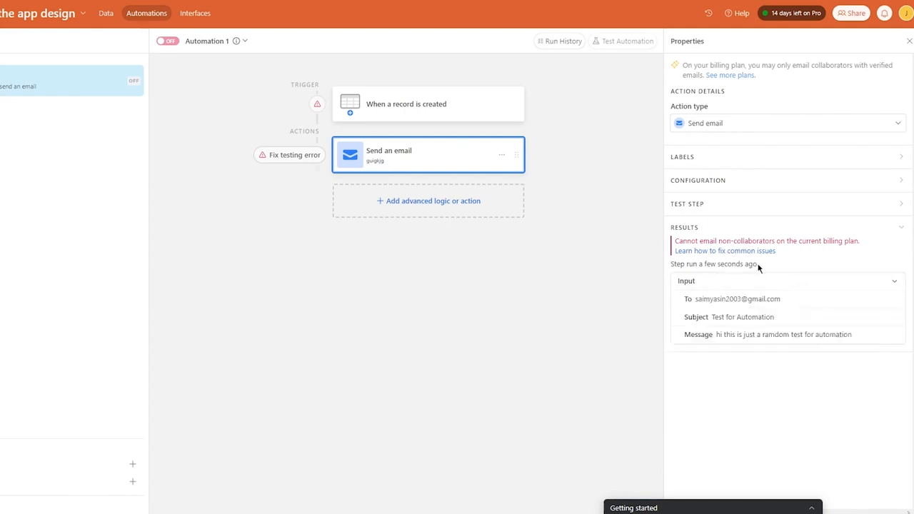
pyautogui.click(727, 158)
pyautogui.click(724, 159)
pyautogui.click(724, 181)
pyautogui.moveTo(765, 258); pyautogui.dragTo(652, 280)
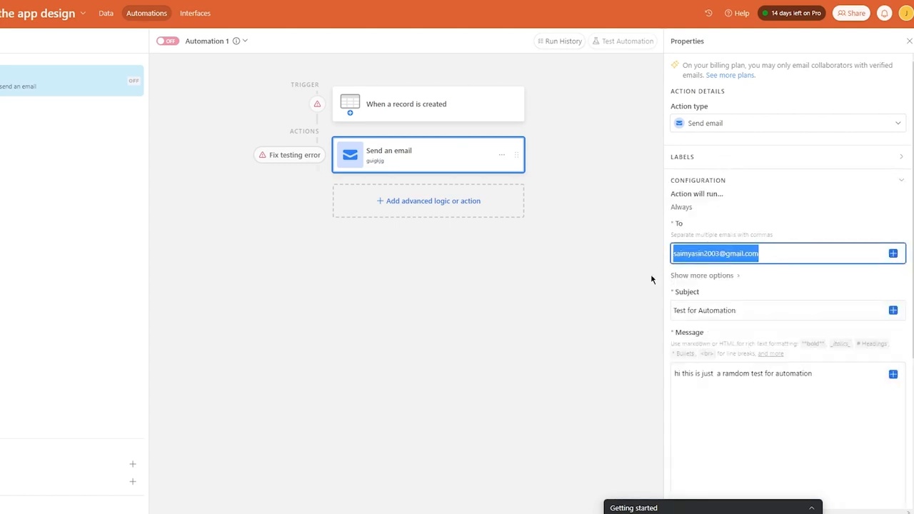
pyautogui.press('super+v')
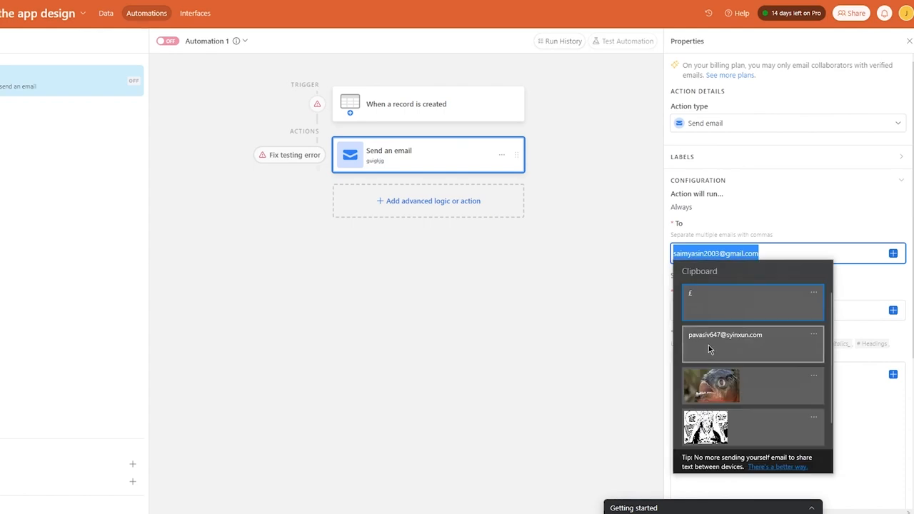
pyautogui.click(708, 345)
# Retest the email step, which still fails with the billing-plan error, then close its properties.
pyautogui.scroll(-4, 722, 350)
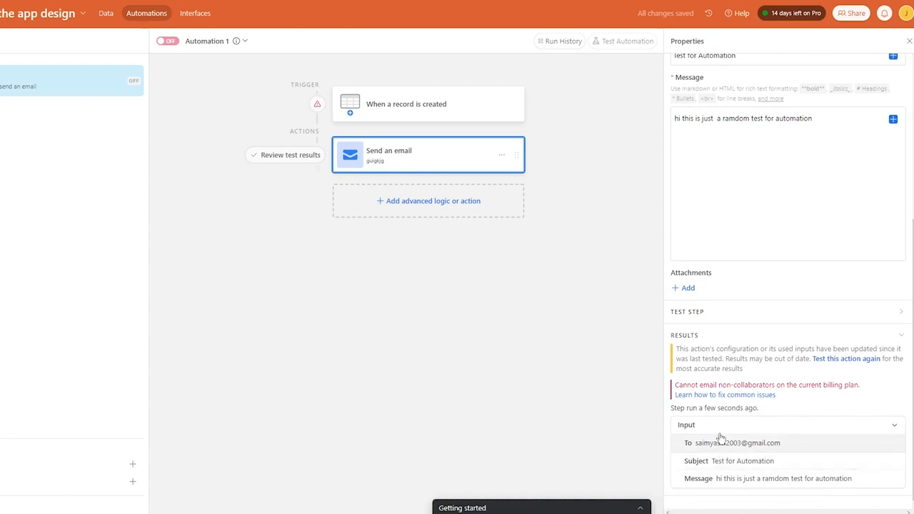
pyautogui.scroll(4, 721, 435)
pyautogui.scroll(-3, 730, 296)
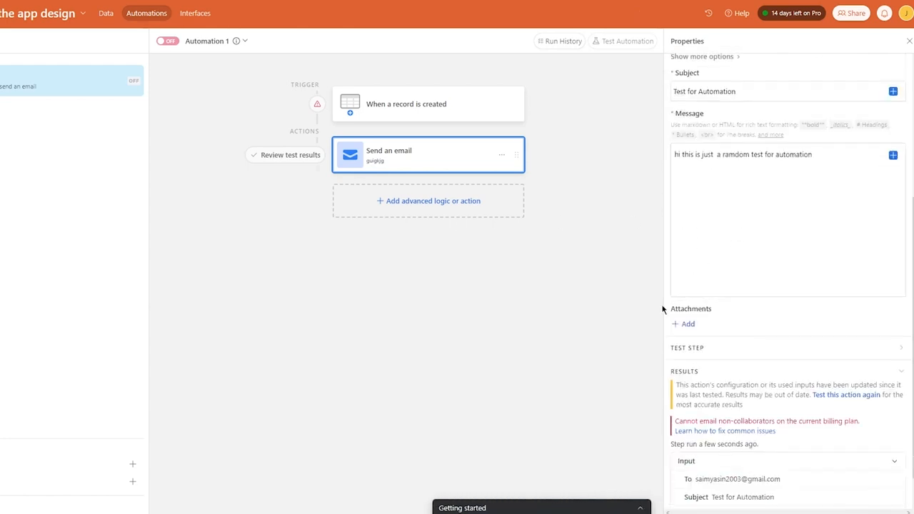
pyautogui.click(747, 350)
pyautogui.scroll(-2, 765, 336)
pyautogui.click(778, 311)
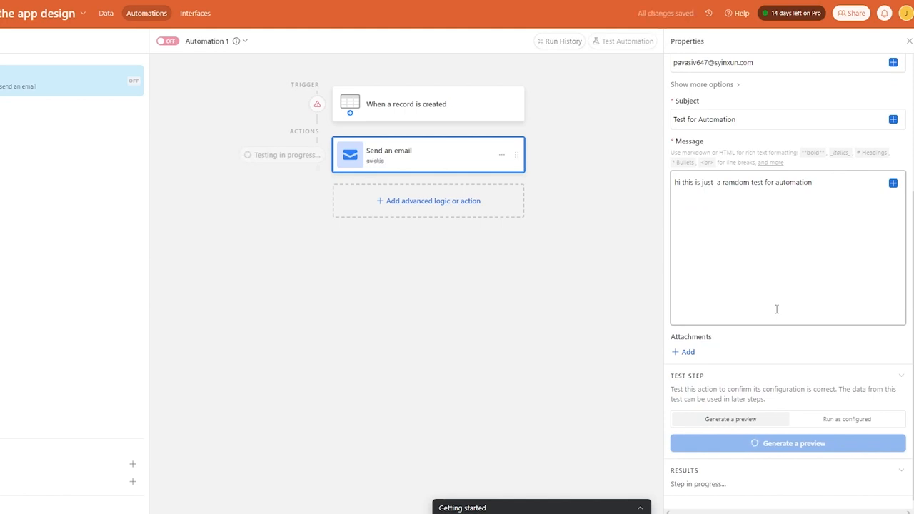
pyautogui.moveTo(748, 381); pyautogui.dragTo(848, 401)
pyautogui.click(646, 367)
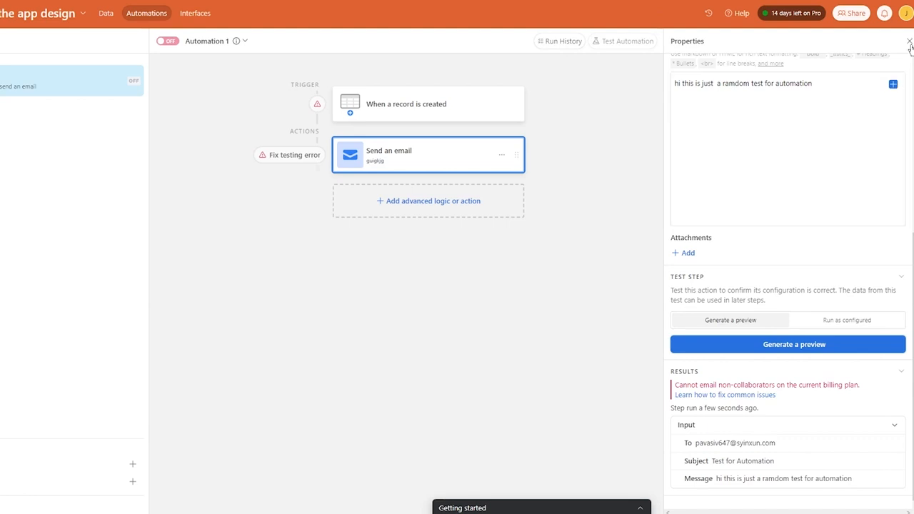
pyautogui.click(910, 42)
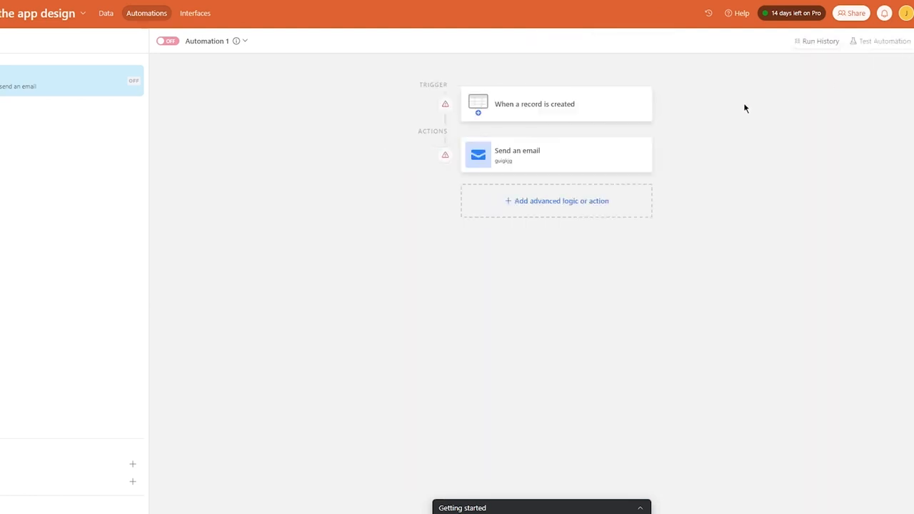
# View the empty run history, then open the 'When a record is created' trigger's settings.
pyautogui.click(801, 41)
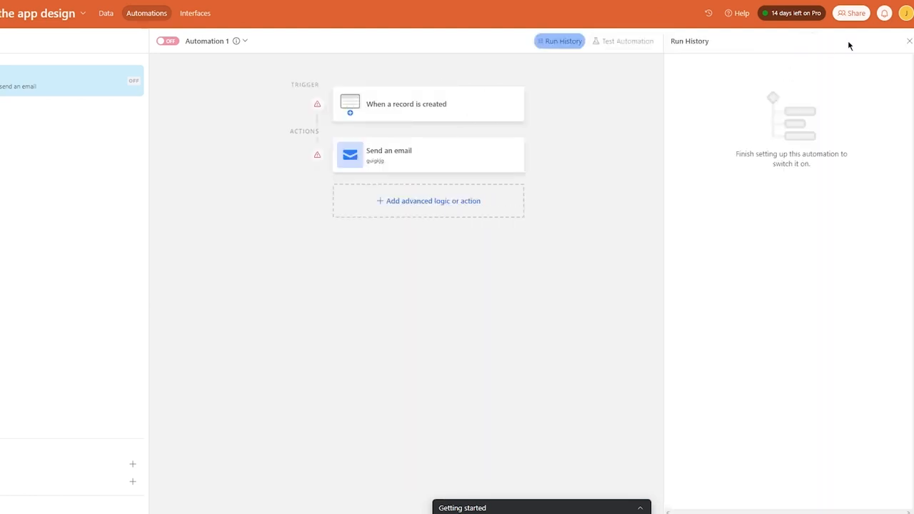
pyautogui.click(908, 41)
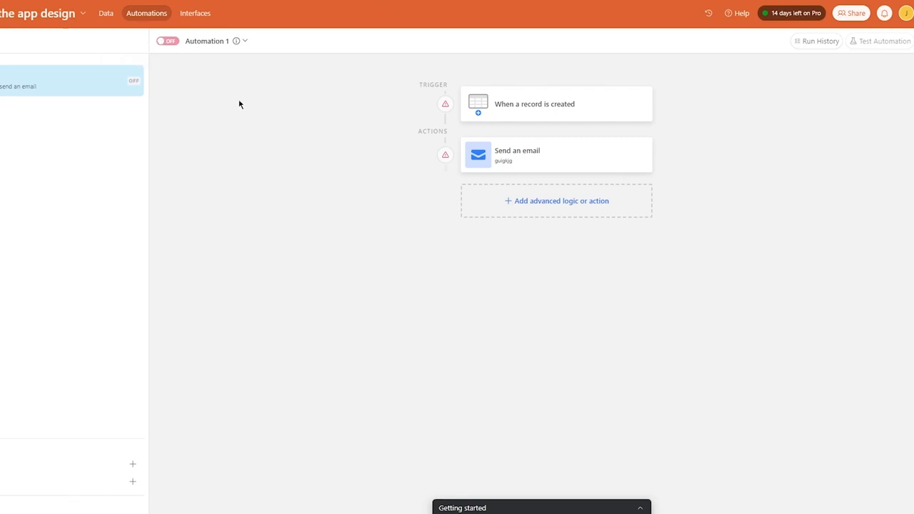
pyautogui.click(464, 110)
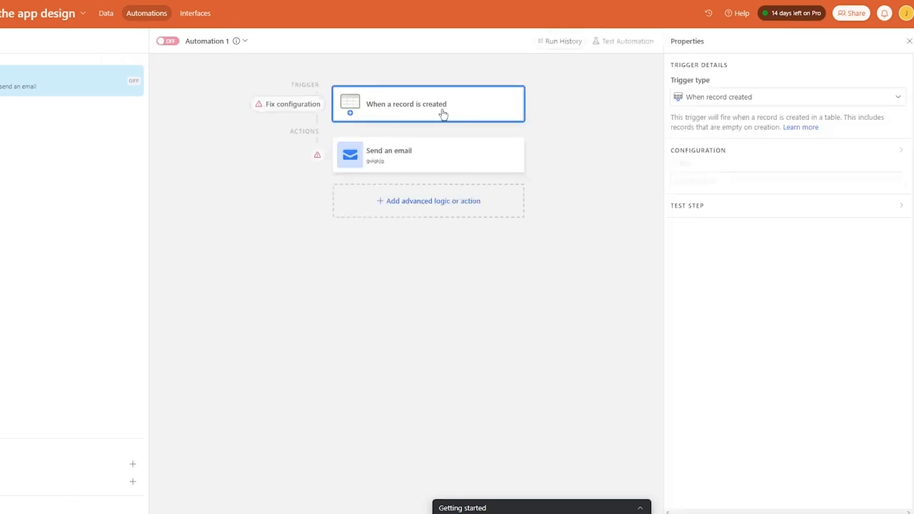
# Set the record-created trigger to watch Table 1, then start a test of the whole automation.
pyautogui.click(749, 182)
pyautogui.click(685, 218)
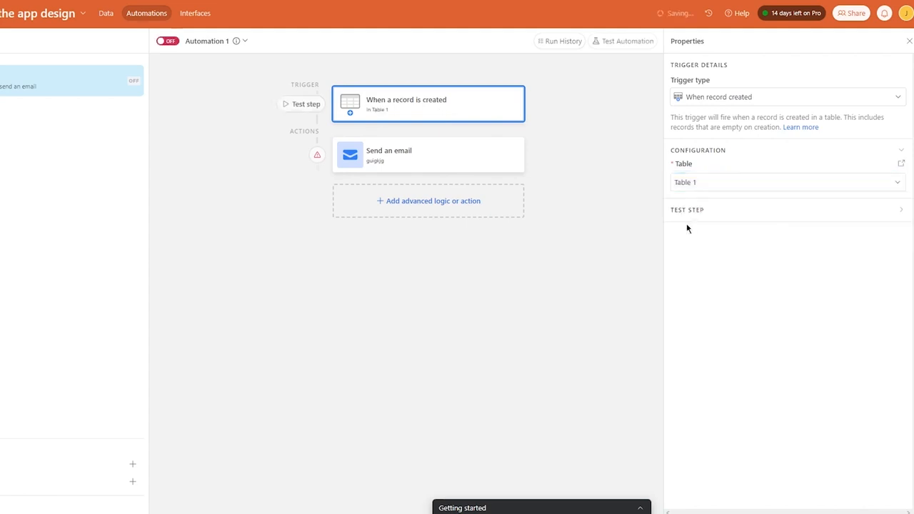
pyautogui.click(300, 106)
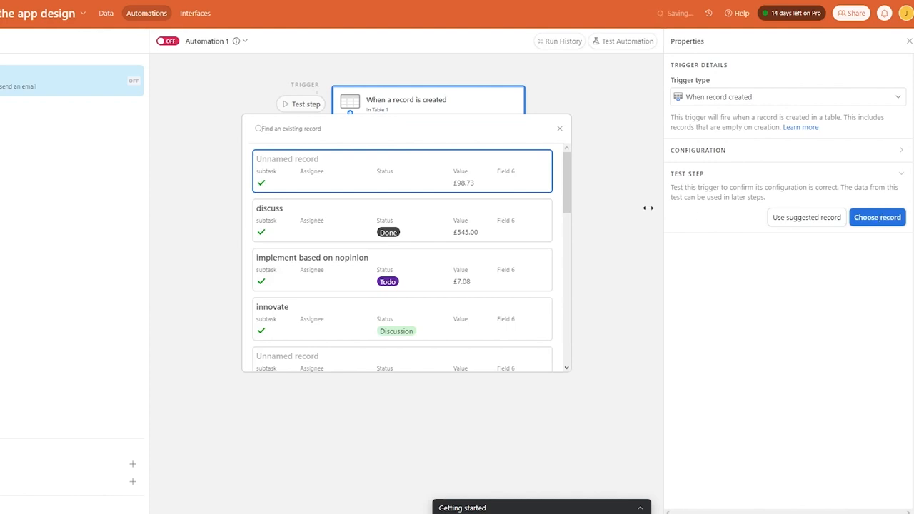
pyautogui.click(613, 203)
pyautogui.click(316, 155)
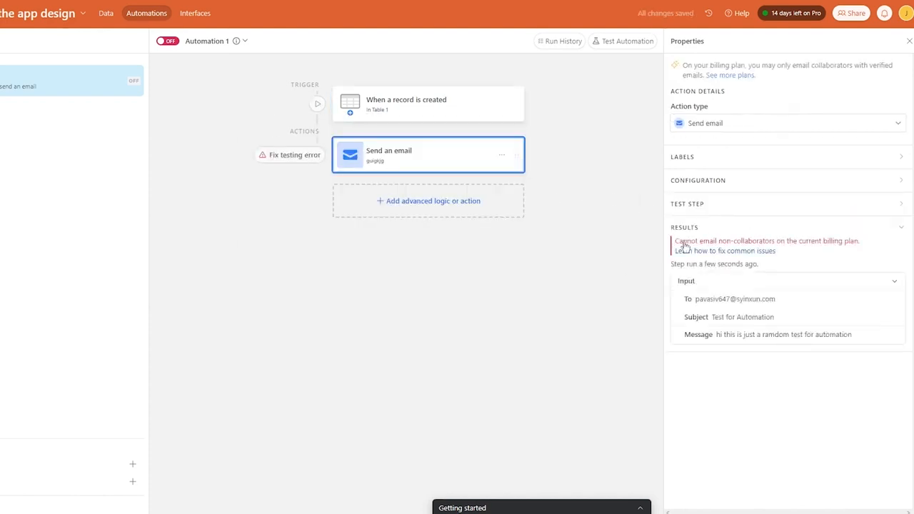
pyautogui.click(909, 41)
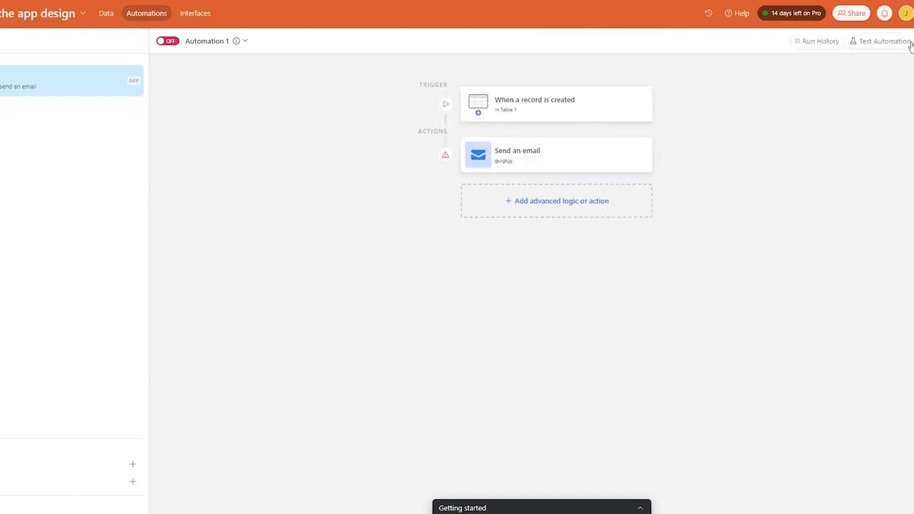
pyautogui.click(910, 43)
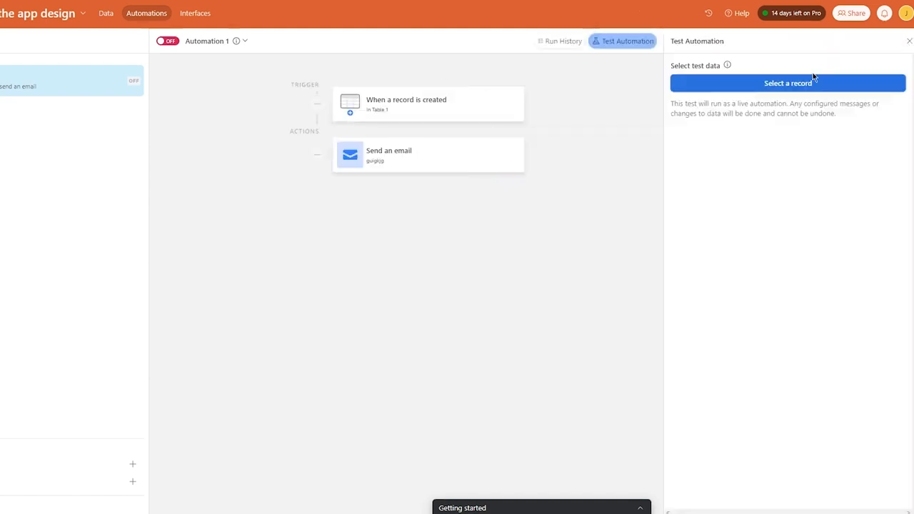
# Test-run the automation on the 'discuss' record, see the email step fail, then go to Interfaces.
pyautogui.click(790, 84)
pyautogui.click(468, 230)
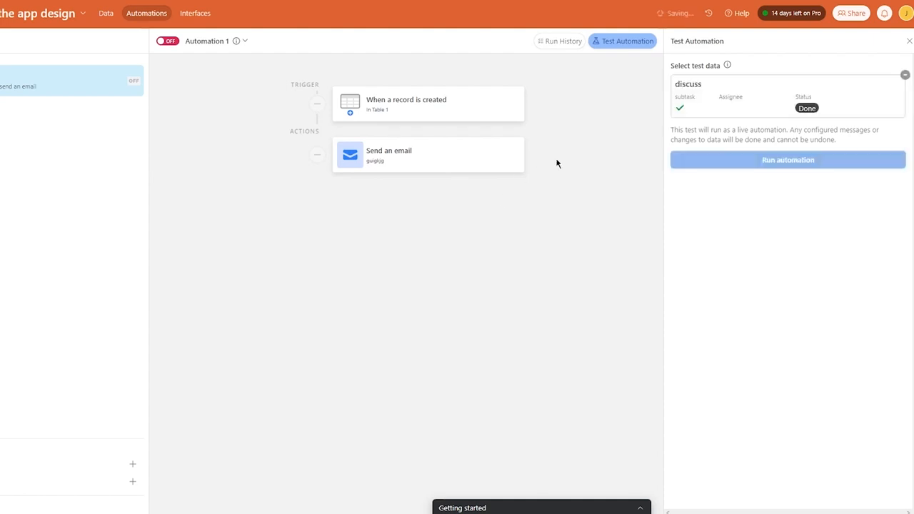
pyautogui.click(813, 161)
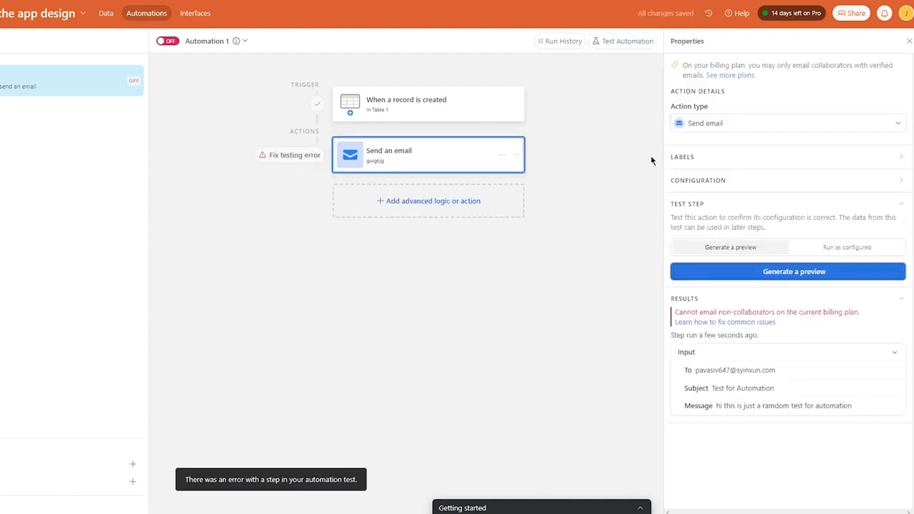
pyautogui.click(910, 40)
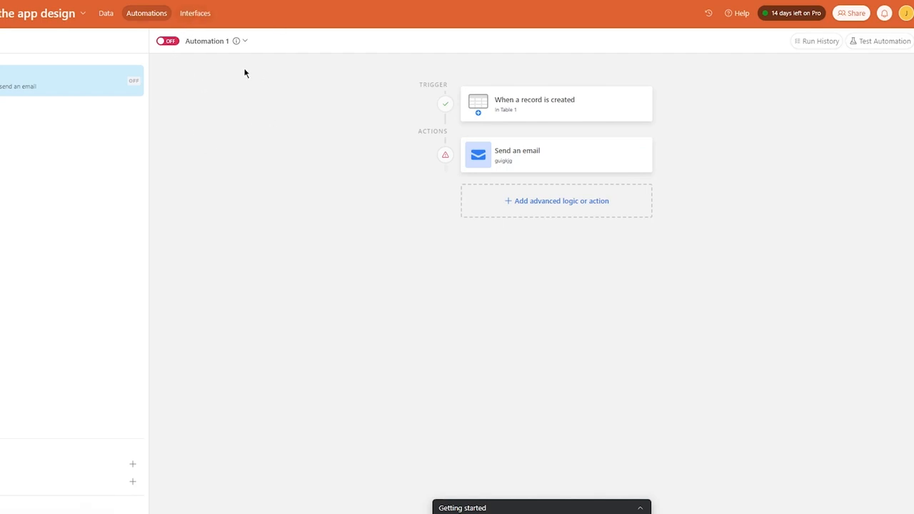
pyautogui.click(198, 14)
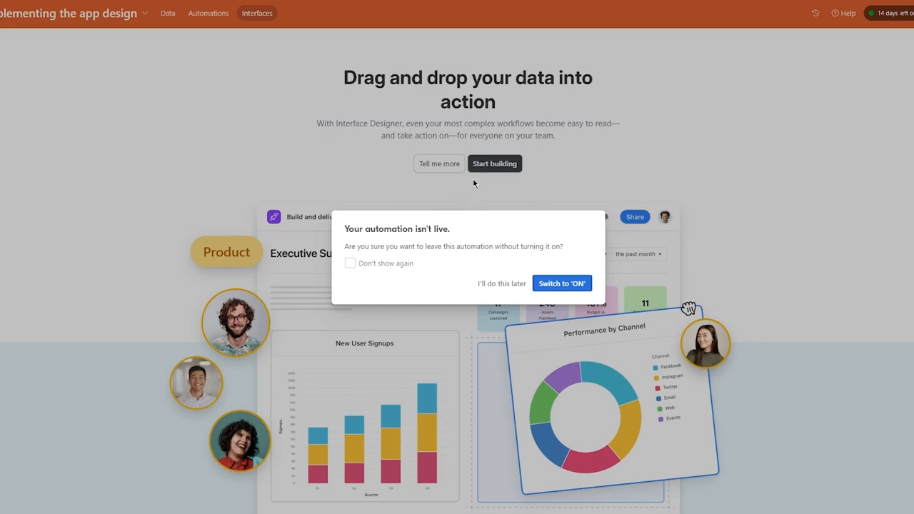
# Leave the automation off and start building a new interface in Interface Designer.
pyautogui.click(509, 285)
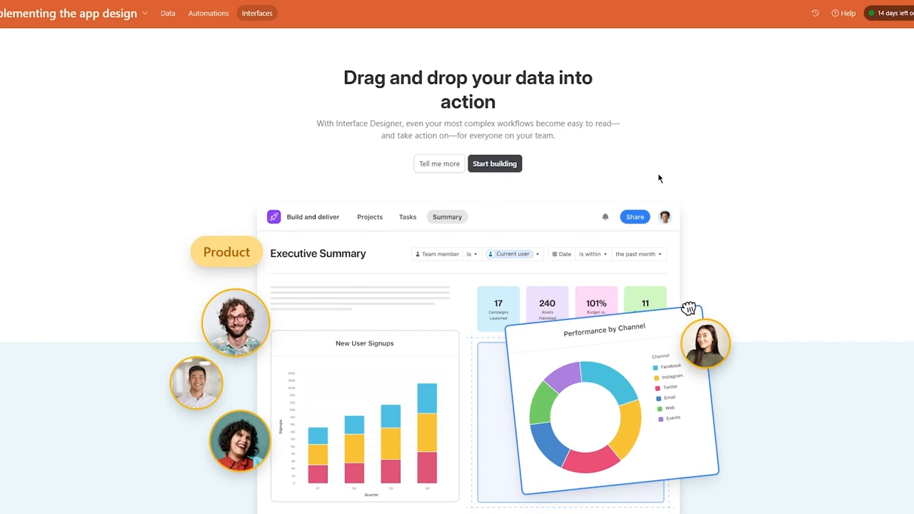
pyautogui.click(503, 164)
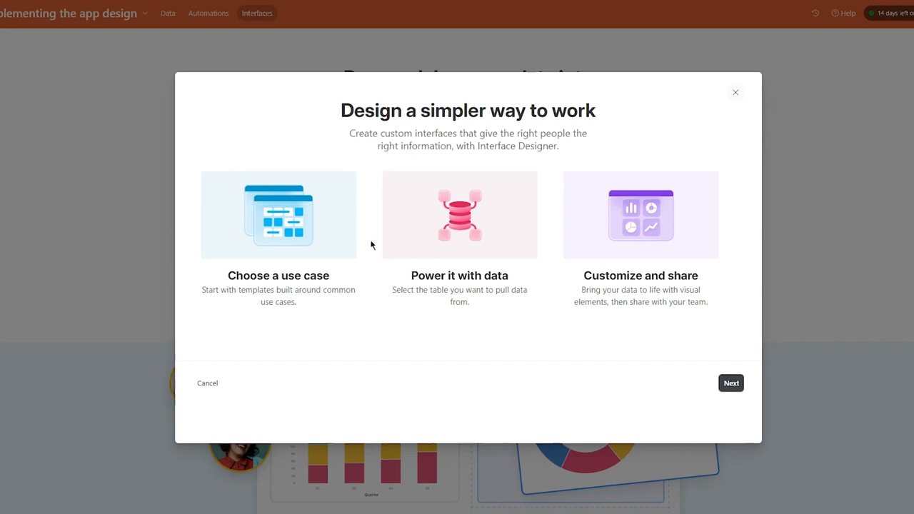
# Read through the Interface Designer's three setup steps and continue.
pyautogui.moveTo(201, 290); pyautogui.dragTo(373, 321)
pyautogui.click(352, 315)
pyautogui.moveTo(402, 270); pyautogui.dragTo(522, 317)
pyautogui.click(523, 317)
pyautogui.moveTo(391, 288); pyautogui.dragTo(506, 320)
pyautogui.click(504, 320)
pyautogui.moveTo(587, 275); pyautogui.dragTo(729, 307)
pyautogui.click(703, 303)
pyautogui.click(740, 385)
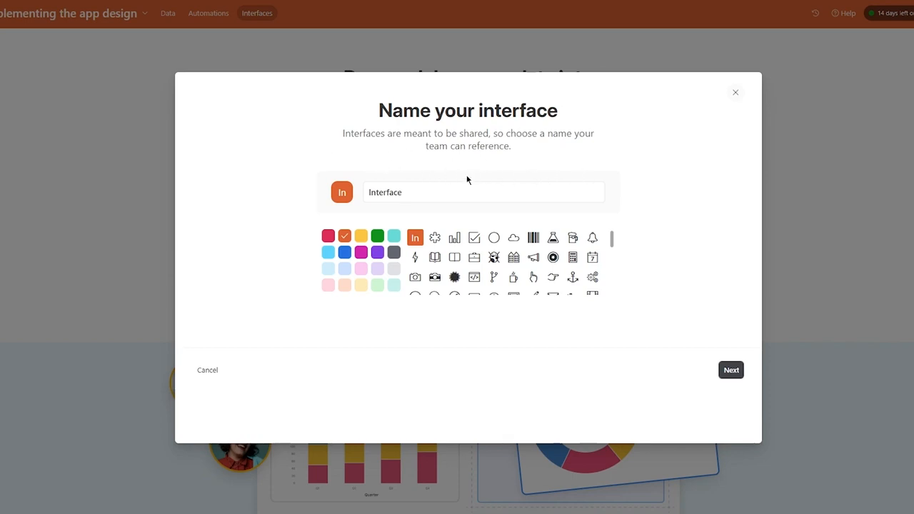
# Name the interface 'new interface' and give it a purple colour and an icon.
pyautogui.doubleClick(386, 193)
pyautogui.write('new ')
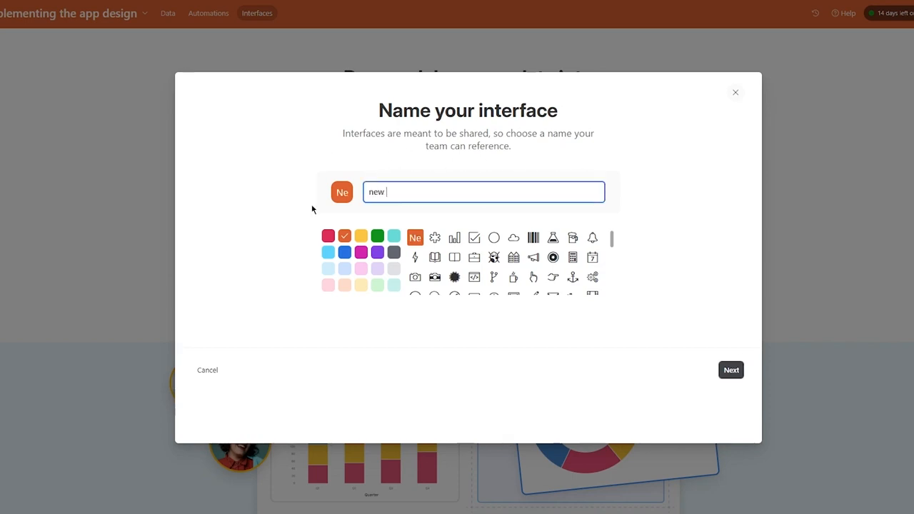
pyautogui.write('interface')
pyautogui.click(377, 252)
pyautogui.click(475, 258)
pyautogui.click(493, 258)
pyautogui.click(732, 370)
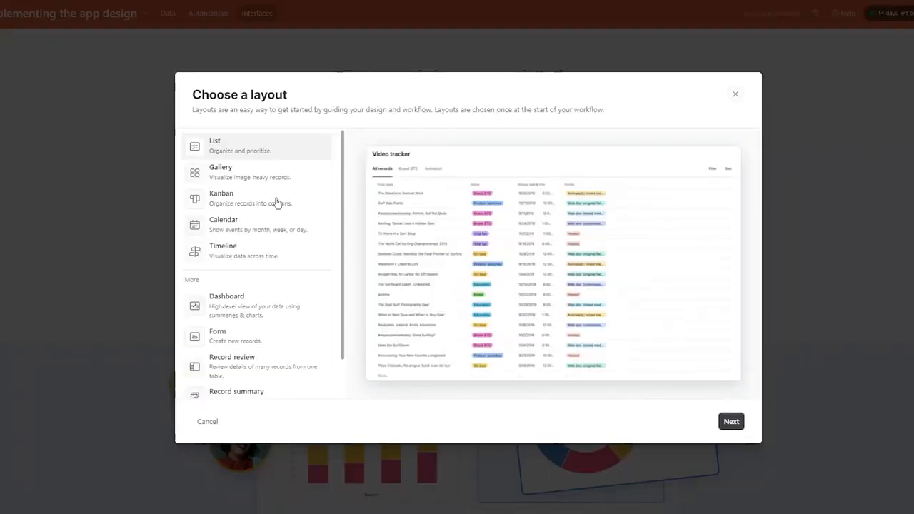
# Choose the Kanban layout on Table 1, stacked by Status, and finish creating the interface.
pyautogui.click(275, 176)
pyautogui.click(279, 213)
pyautogui.click(260, 150)
pyautogui.click(261, 180)
pyautogui.click(262, 197)
pyautogui.scroll(-1, 270, 315)
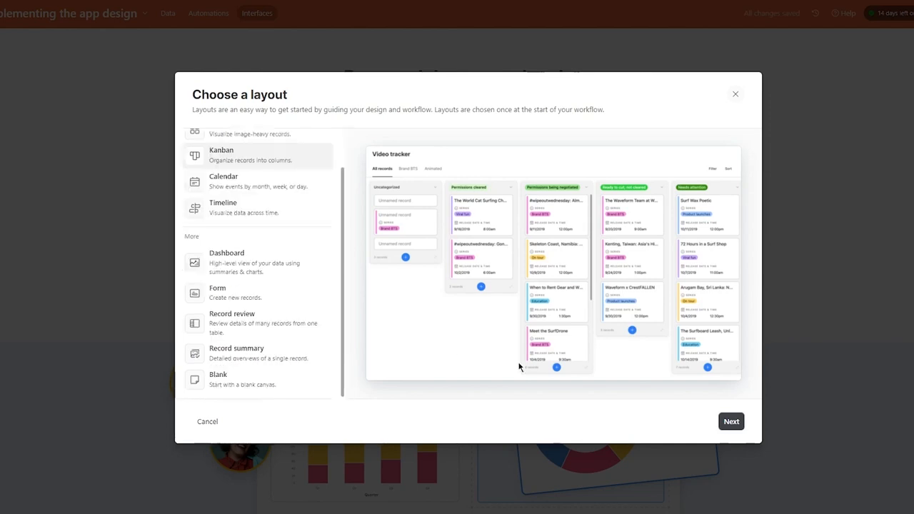
pyautogui.click(726, 420)
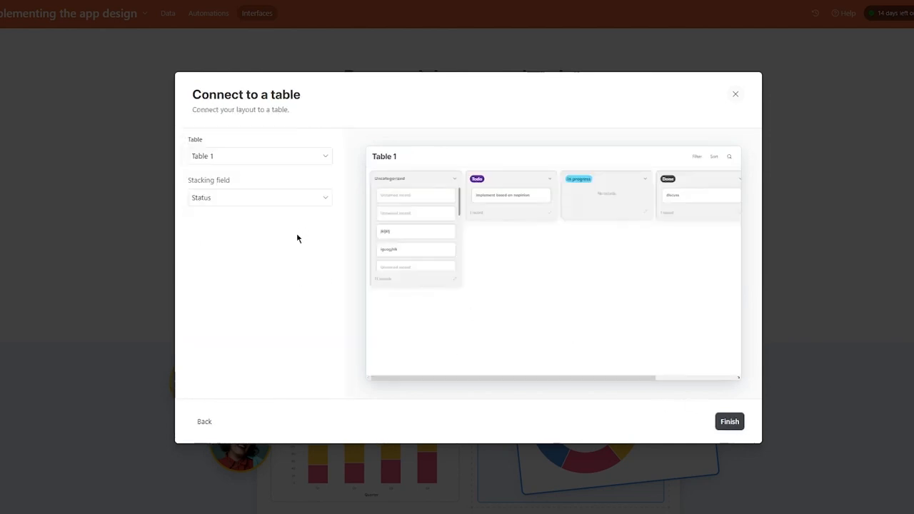
pyautogui.click(260, 198)
pyautogui.click(261, 197)
pyautogui.click(731, 423)
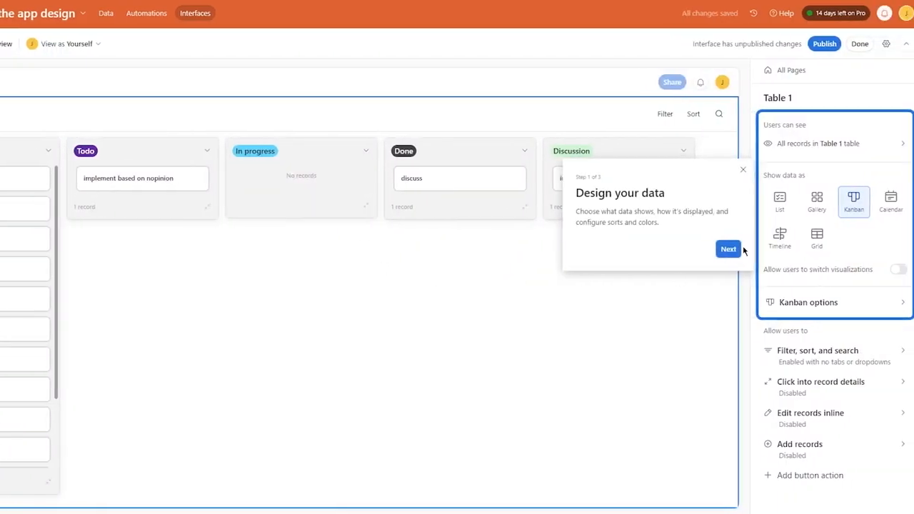
# Dismiss the tour, enable Tabs for filtering the board, and add a new filter tab.
pyautogui.click(730, 245)
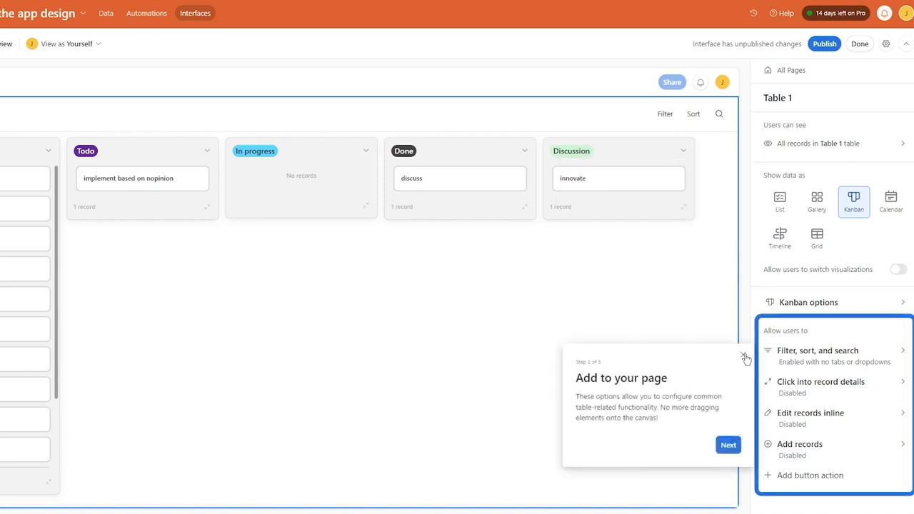
pyautogui.click(743, 355)
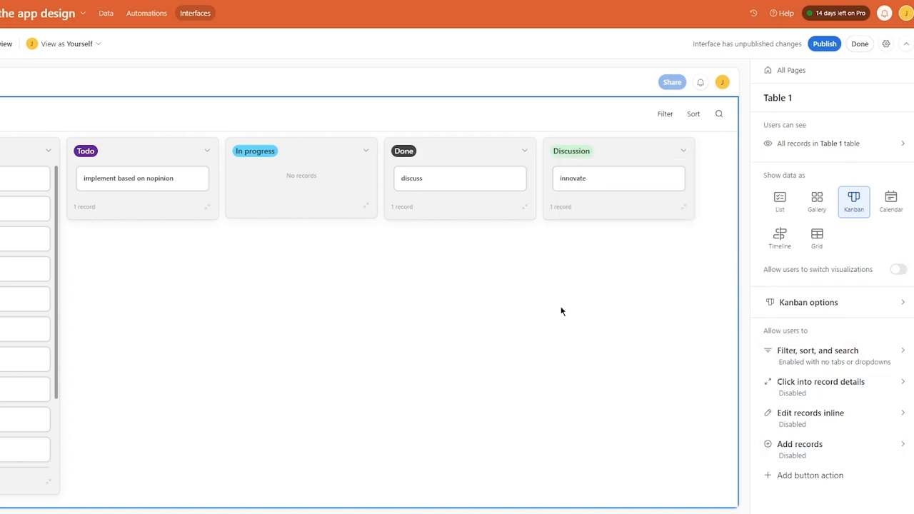
pyautogui.click(794, 370)
pyautogui.click(815, 289)
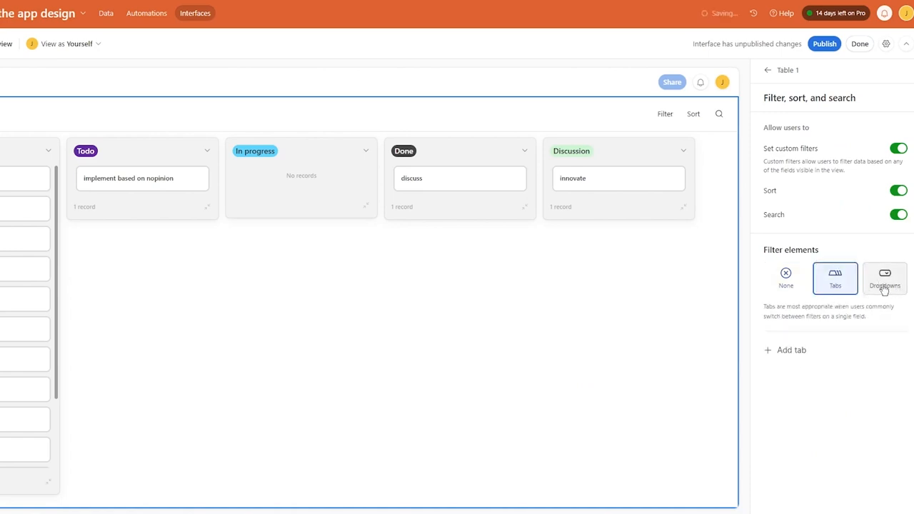
pyautogui.click(793, 353)
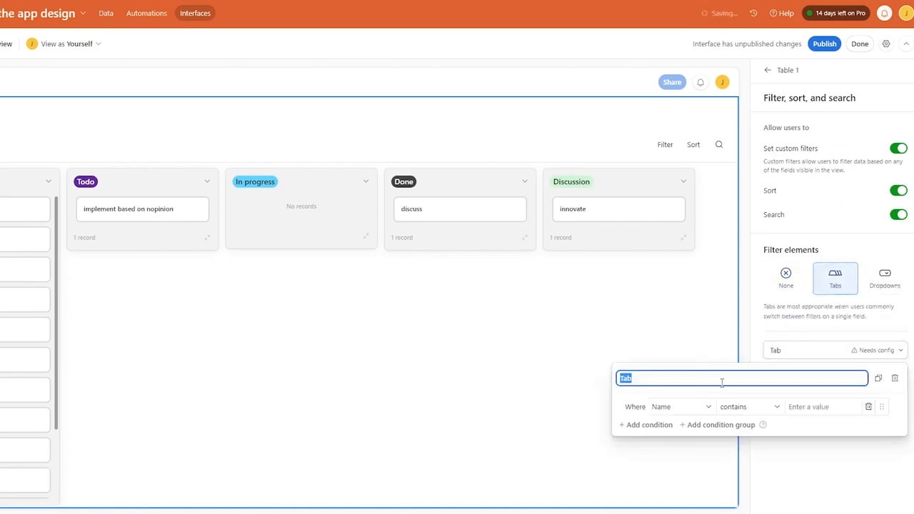
# Look over the new tab's filter fields and conditions, close its settings, and begin a web search.
pyautogui.click(709, 406)
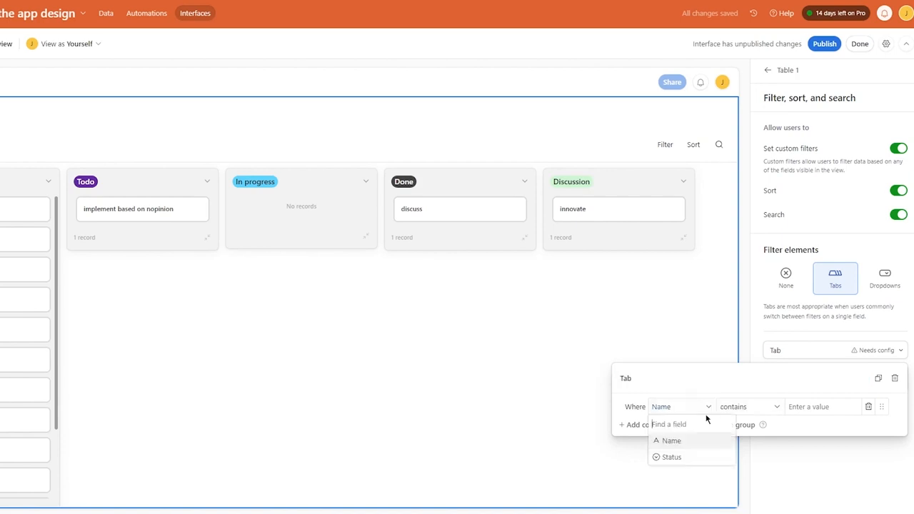
pyautogui.click(736, 407)
pyautogui.click(570, 323)
pyautogui.click(658, 332)
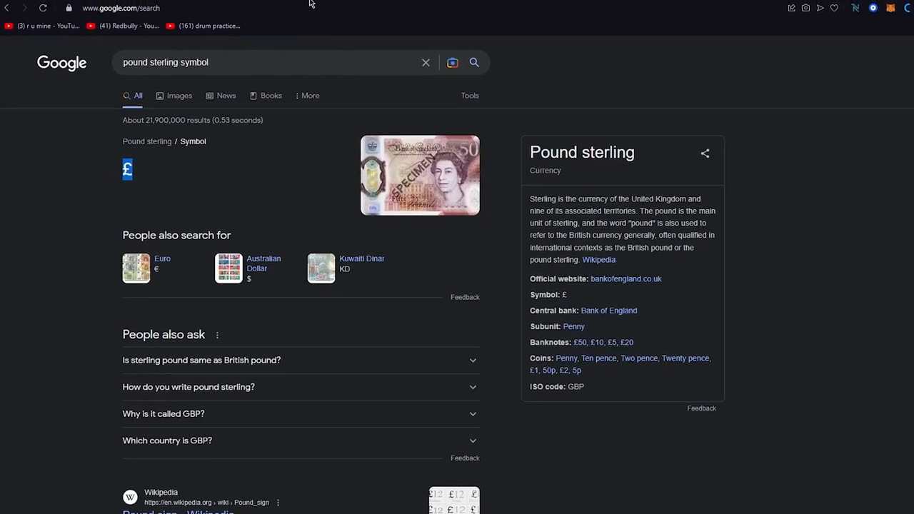
pyautogui.click(310, 7)
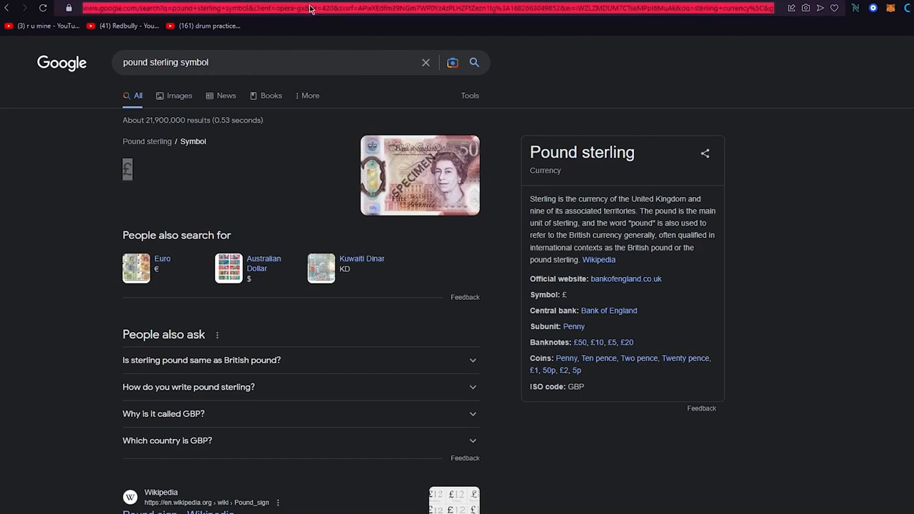
# Search Google for 'airtable pricing'.
pyautogui.write('airta')
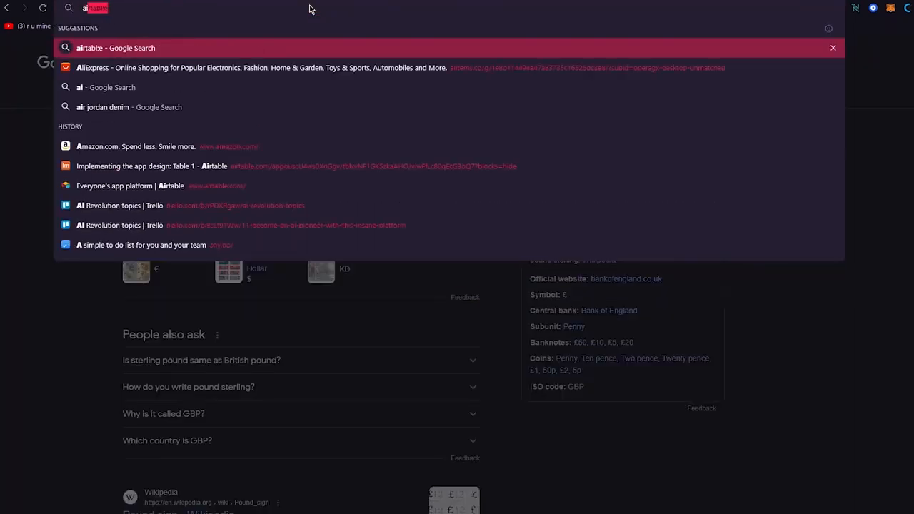
pyautogui.write('bl')
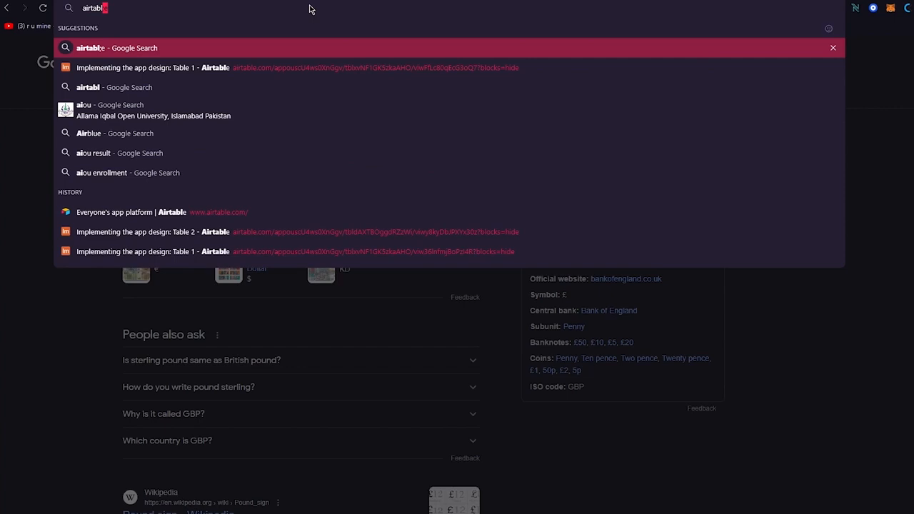
pyautogui.write('e pri')
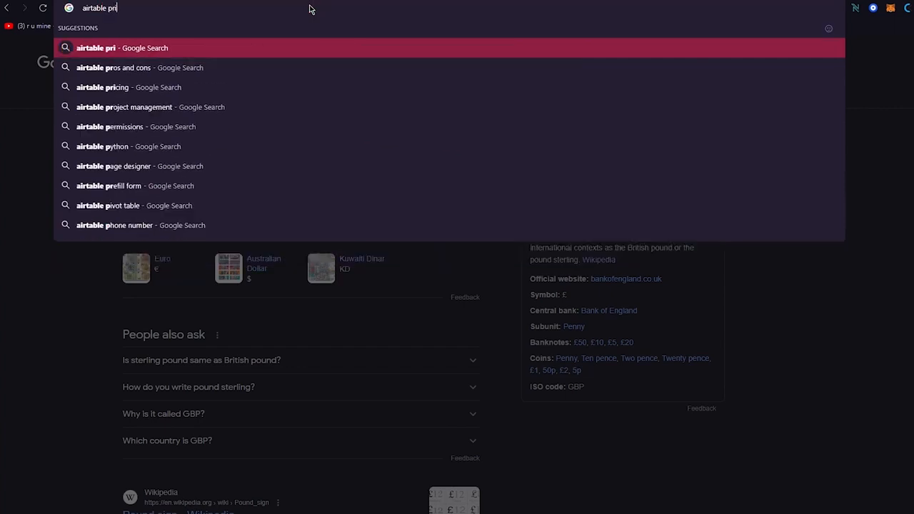
pyautogui.write('cings')
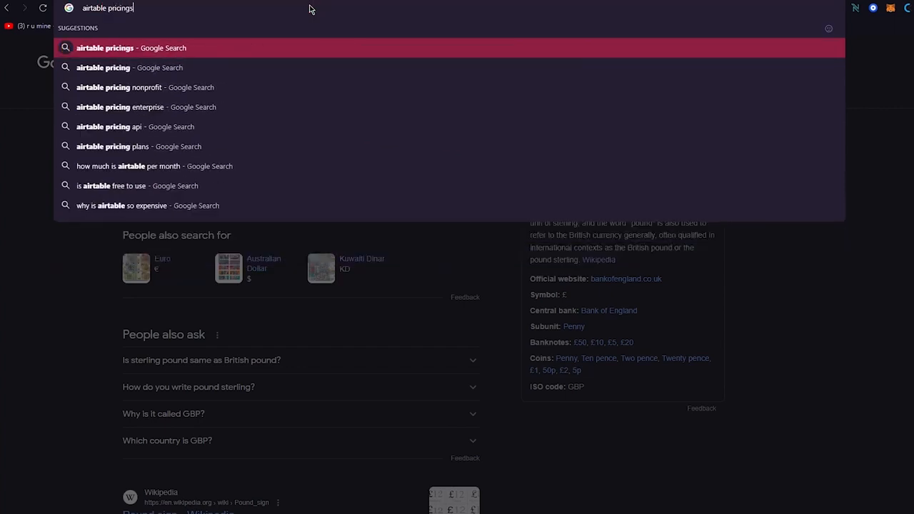
pyautogui.press('Return')
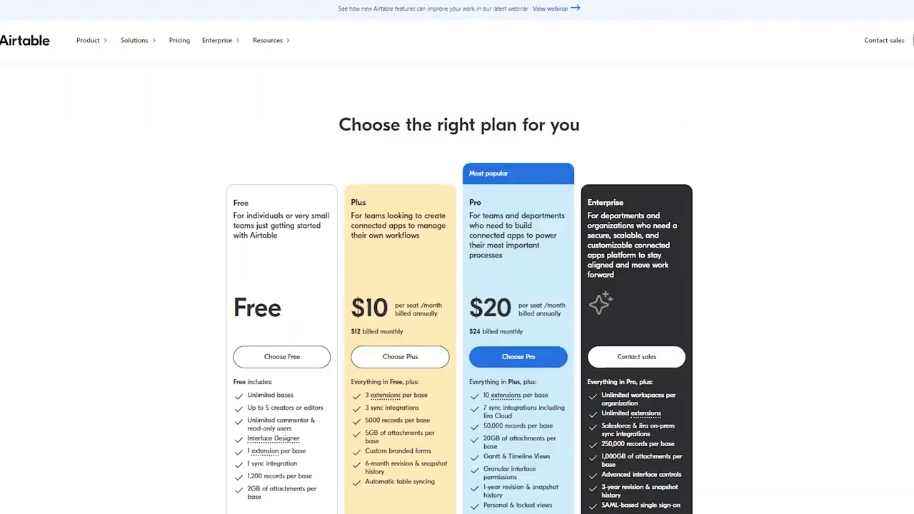
pyautogui.scroll(-2, 164, 143)
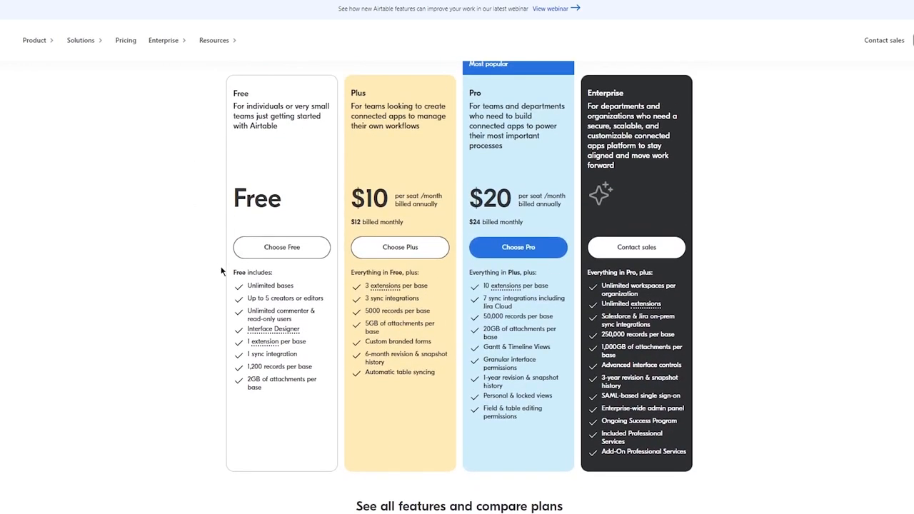
pyautogui.moveTo(247, 284); pyautogui.dragTo(351, 382)
pyautogui.click(194, 296)
pyautogui.scroll(2, 180, 336)
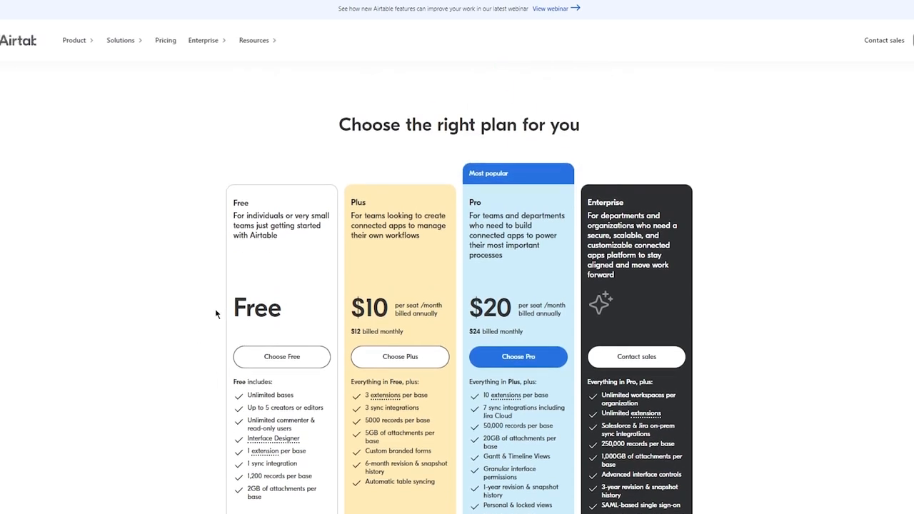
pyautogui.moveTo(343, 221); pyautogui.dragTo(571, 371)
pyautogui.click(726, 312)
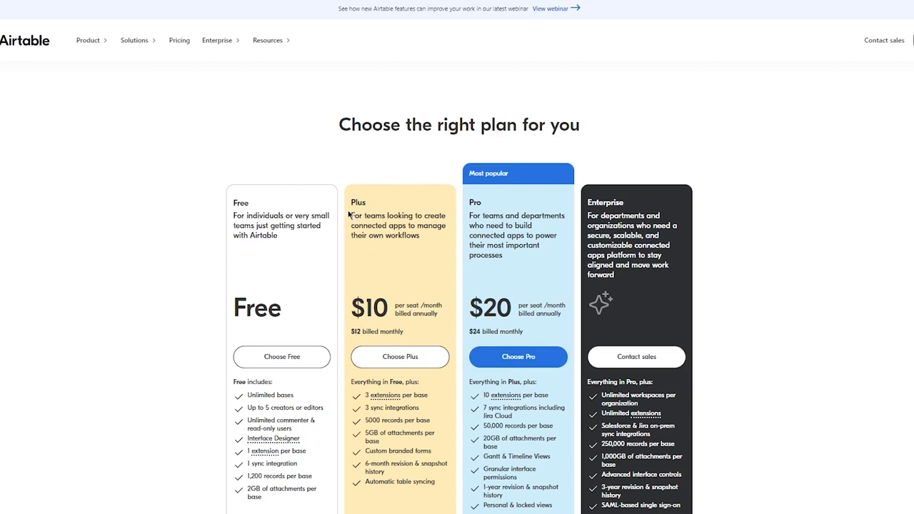
pyautogui.moveTo(349, 214); pyautogui.dragTo(551, 237)
pyautogui.click(684, 244)
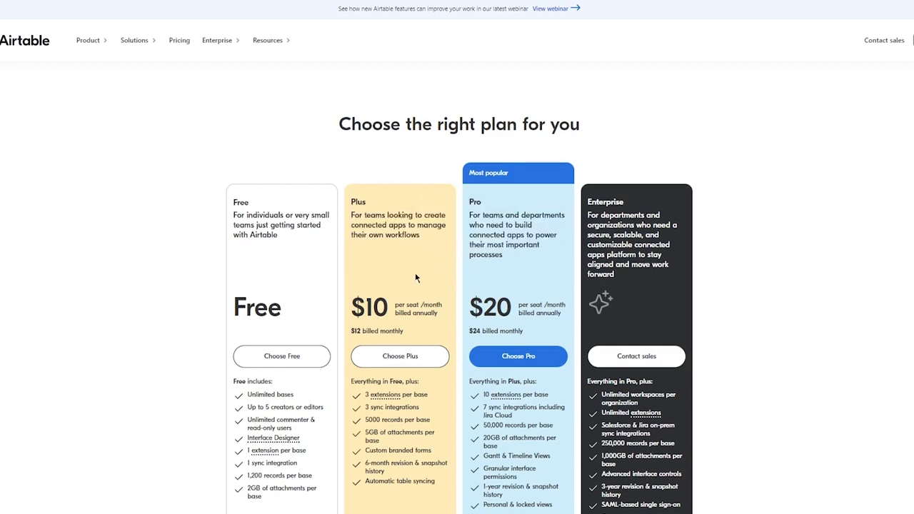
pyautogui.scroll(-2, 400, 264)
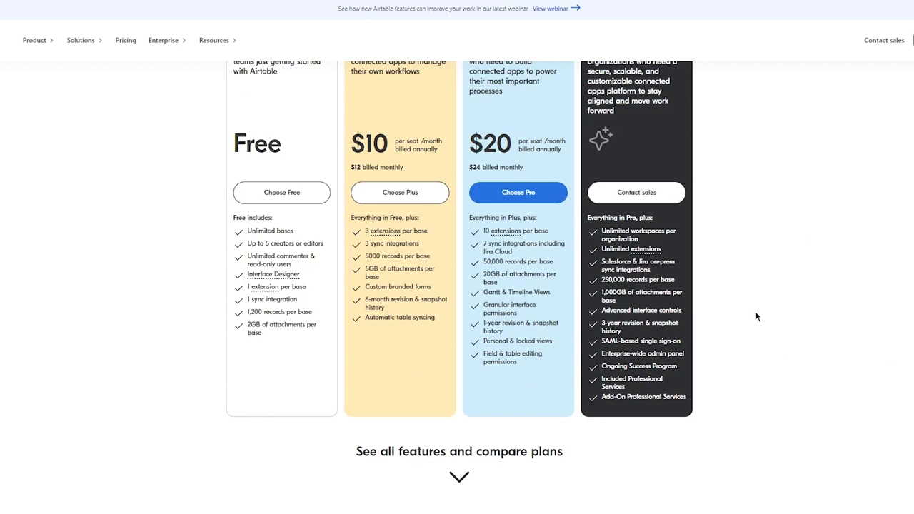
pyautogui.scroll(2, 757, 317)
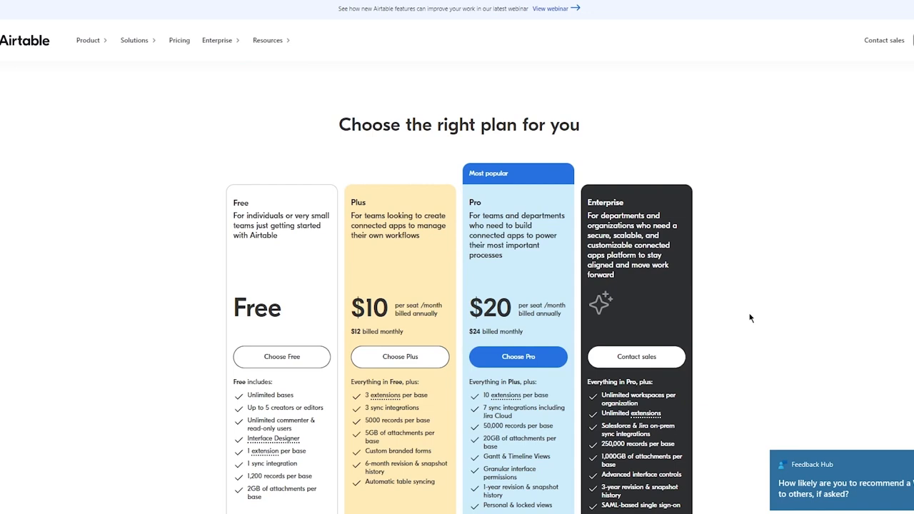
pyautogui.scroll(-1, 743, 323)
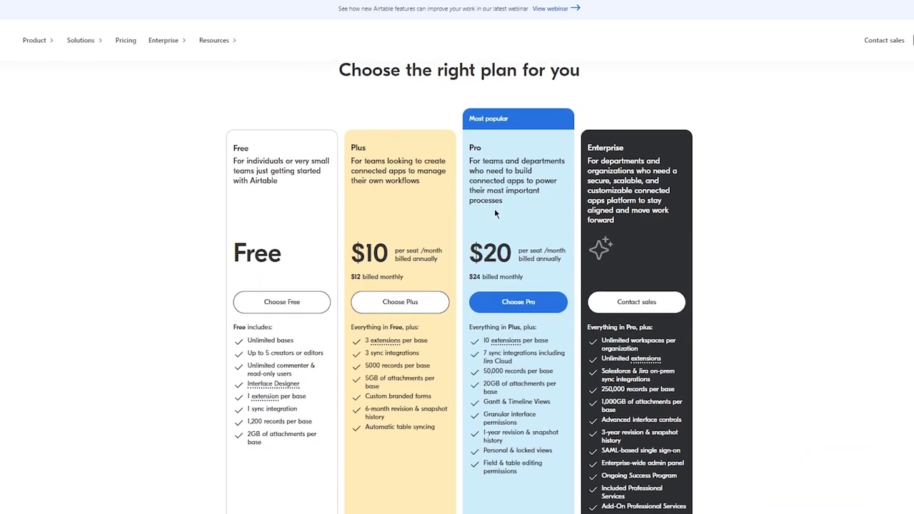
pyautogui.moveTo(466, 143); pyautogui.dragTo(597, 205)
pyautogui.click(758, 192)
pyautogui.scroll(-2, 582, 190)
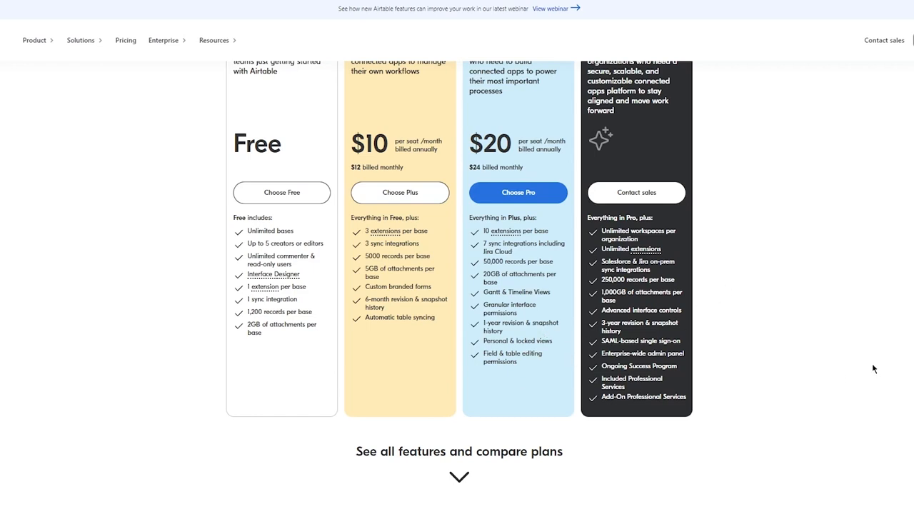
pyautogui.scroll(2, 873, 368)
pyautogui.moveTo(873, 369); pyautogui.dragTo(743, 285)
pyautogui.click(743, 284)
pyautogui.scroll(-2, 743, 284)
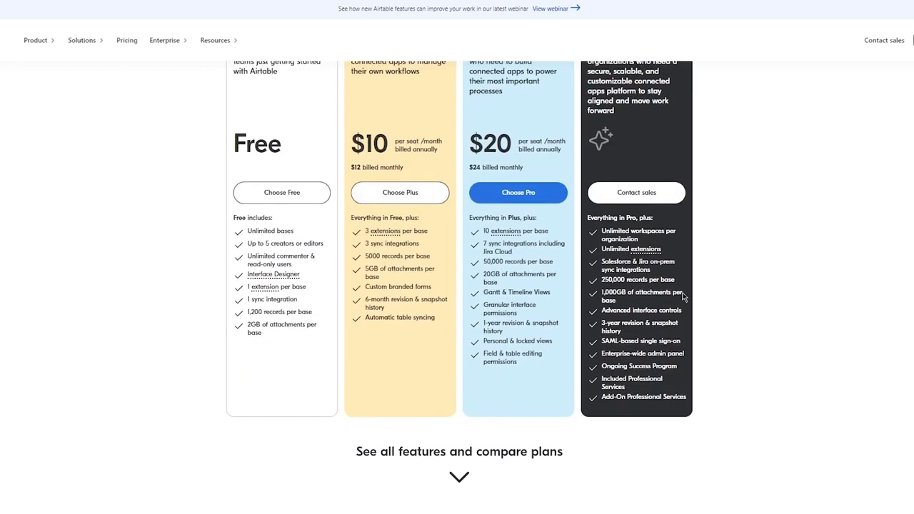